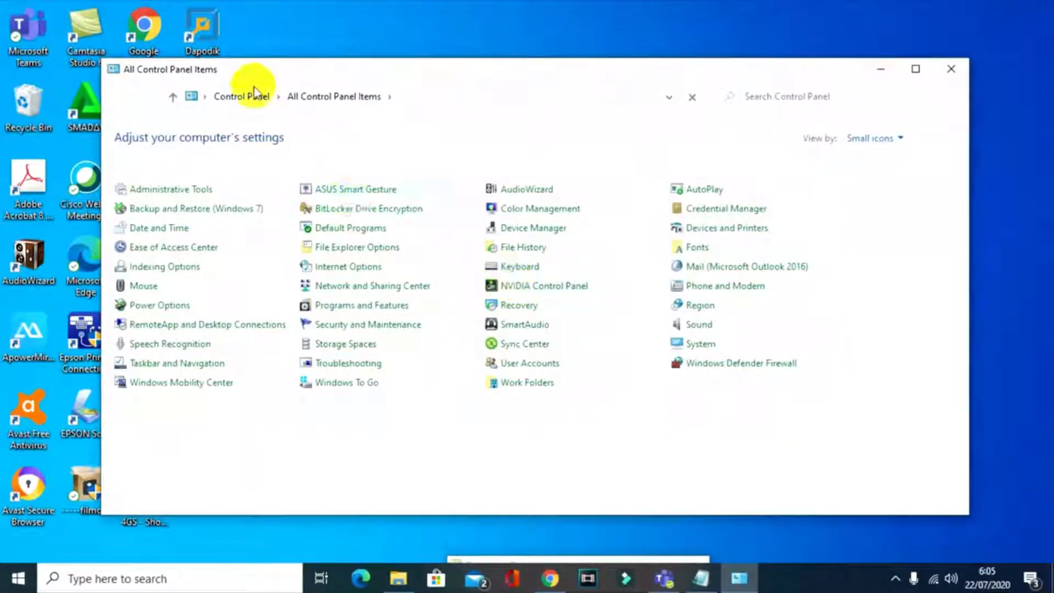
# Step: Open Programs and Features from Control Panel and select Dapodik versi 2021
pyautogui.click(242, 96)
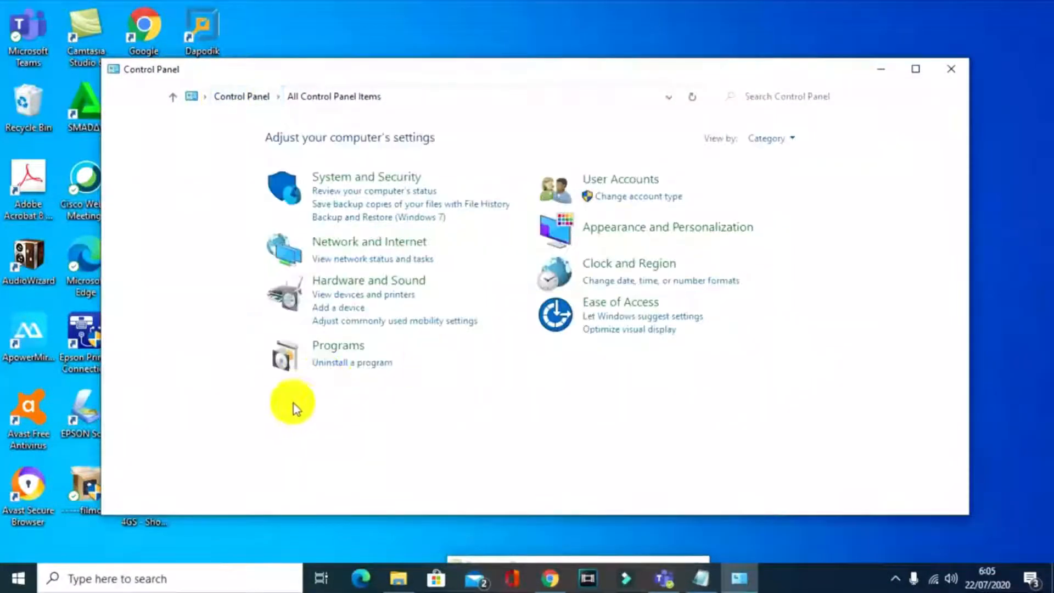
pyautogui.click(345, 362)
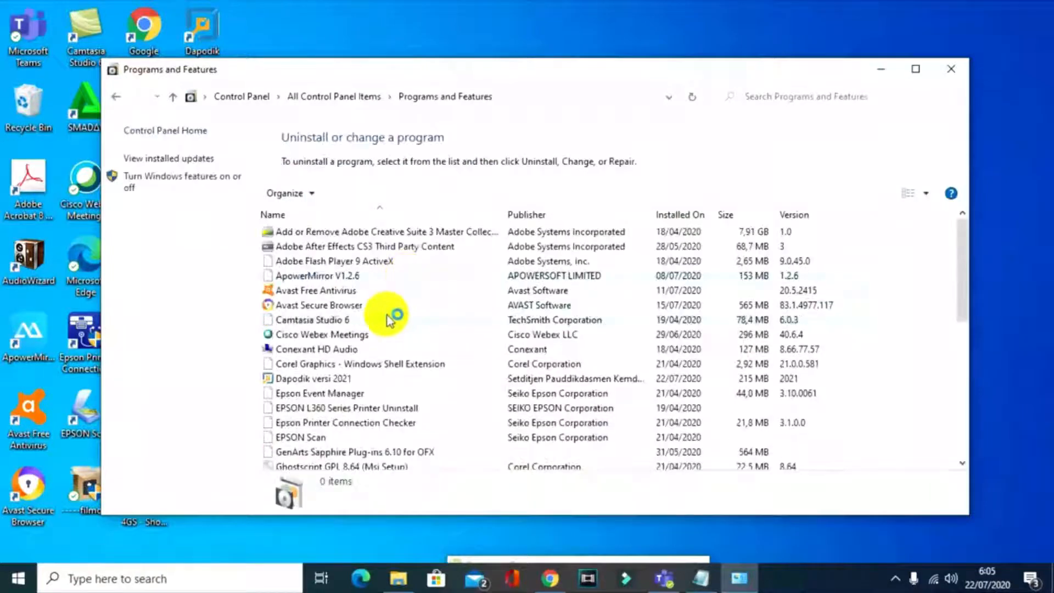
pyautogui.scroll(-1, 406, 341)
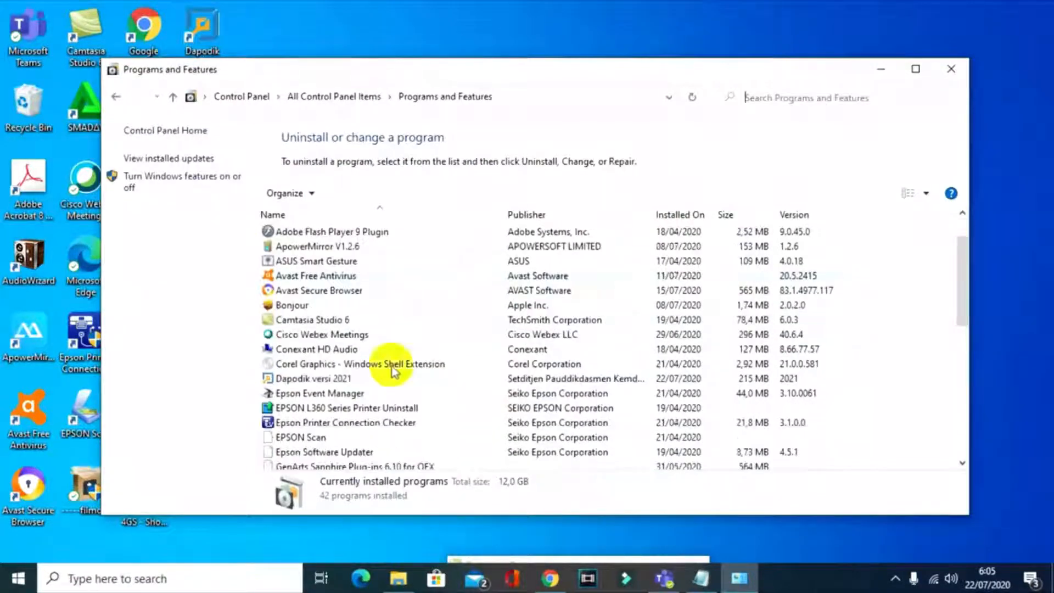
pyautogui.click(395, 378)
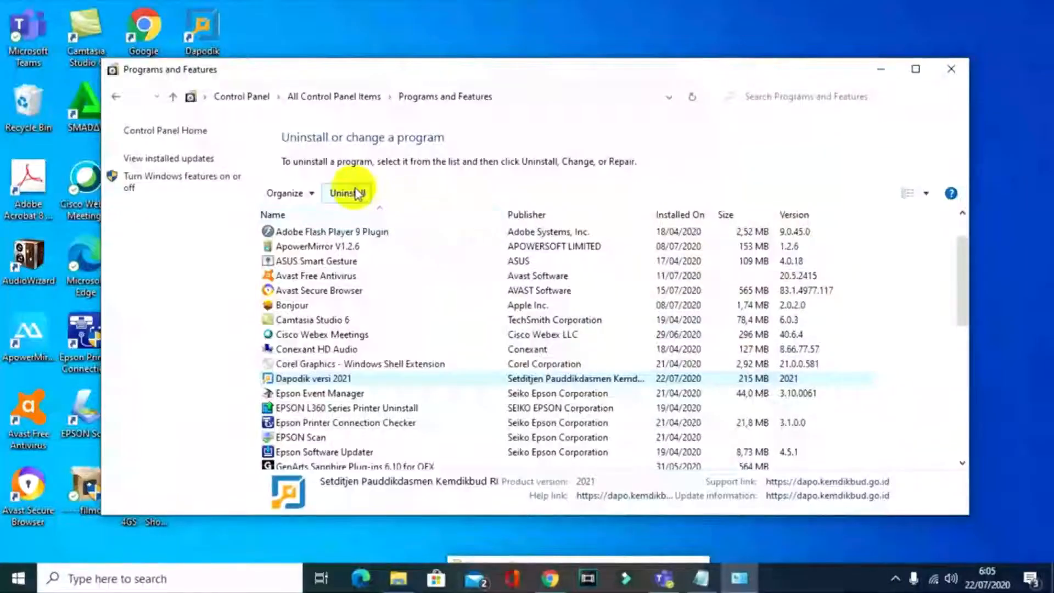
# Step: Uninstall Dapodik versi 2021, decline the restart, and minimize Programs and Features
pyautogui.click(357, 194)
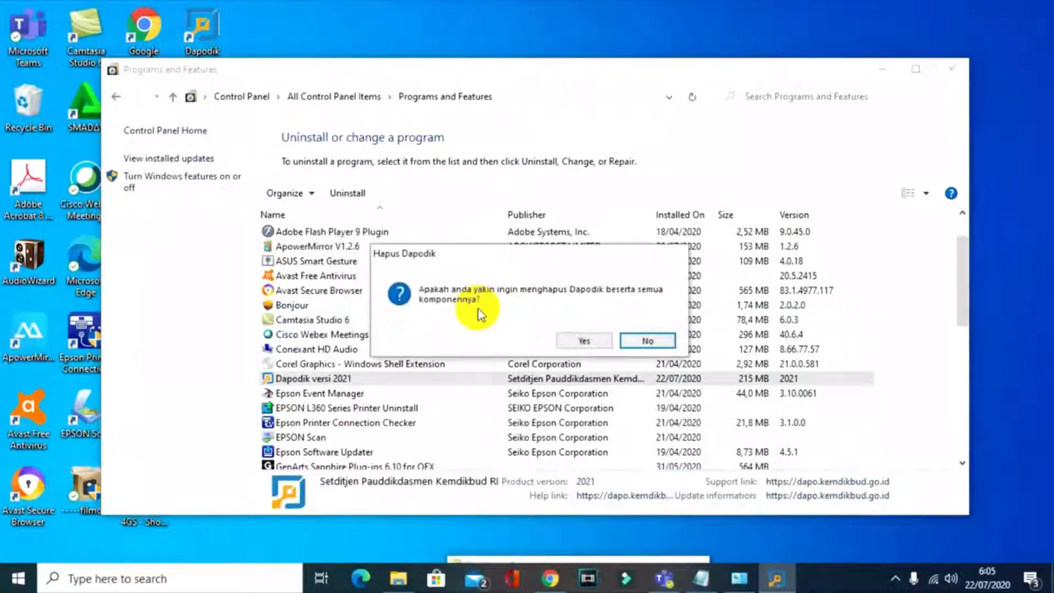
pyautogui.click(580, 340)
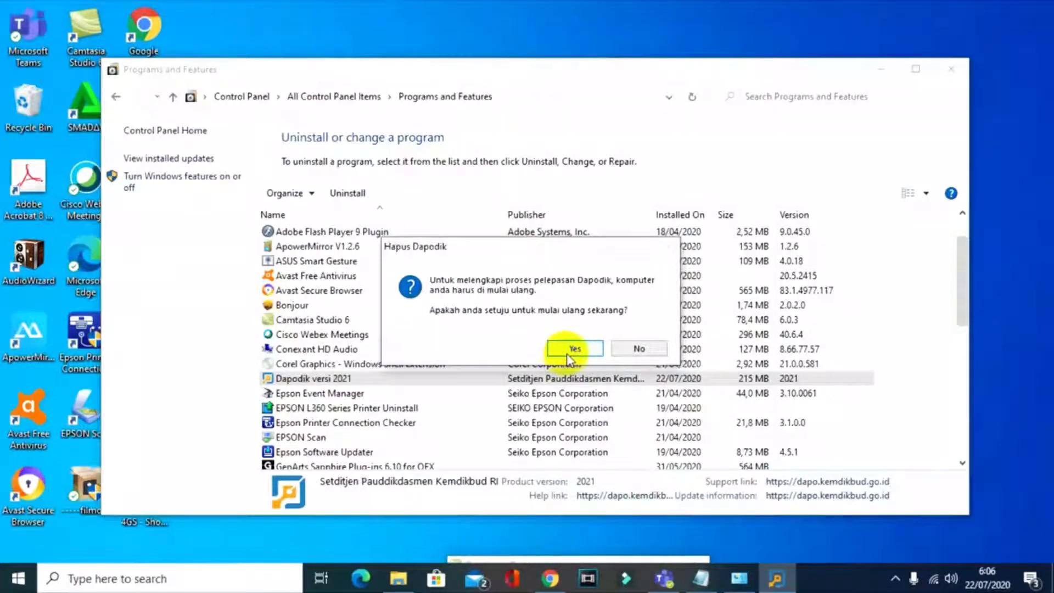
pyautogui.click(636, 349)
pyautogui.click(879, 70)
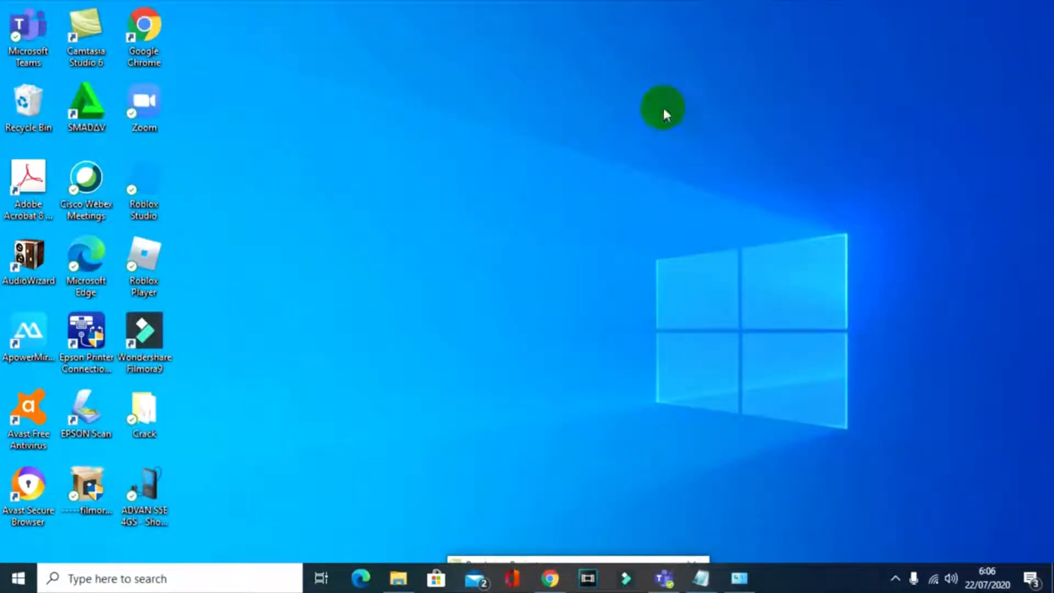
# Step: Start Google Chrome from its desktop shortcut
pyautogui.click(893, 579)
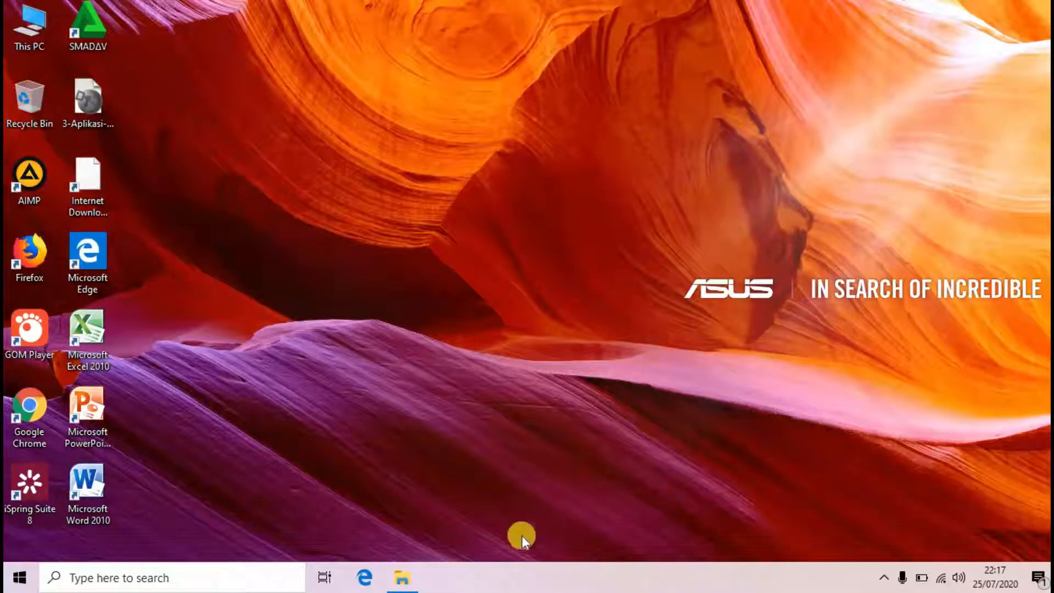
pyautogui.doubleClick(31, 391)
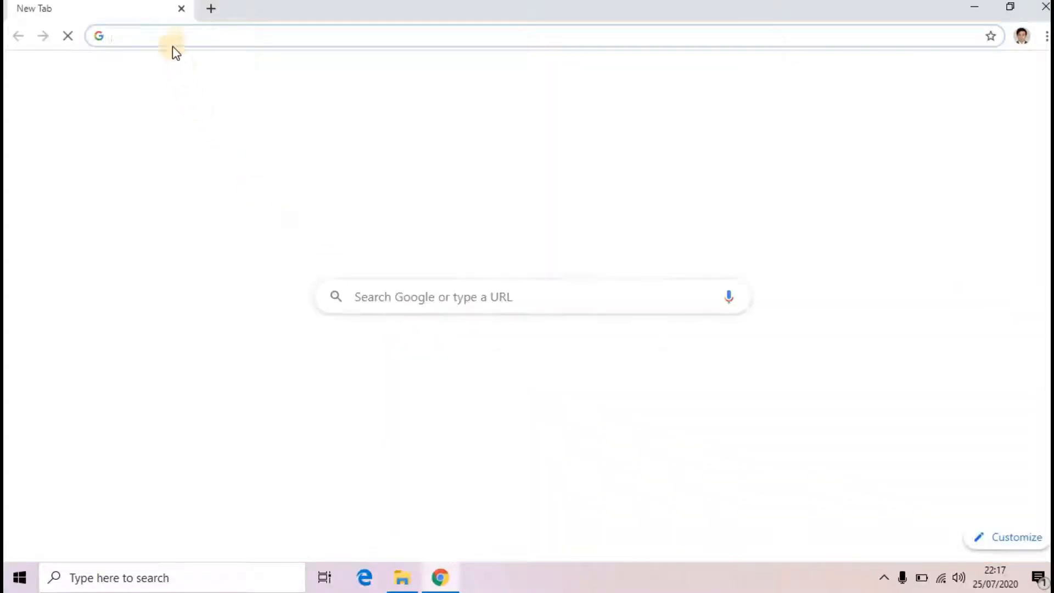
# Step: Search 'dapodikas' and open the Dapodikdasmen: Beranda site
pyautogui.write('d')
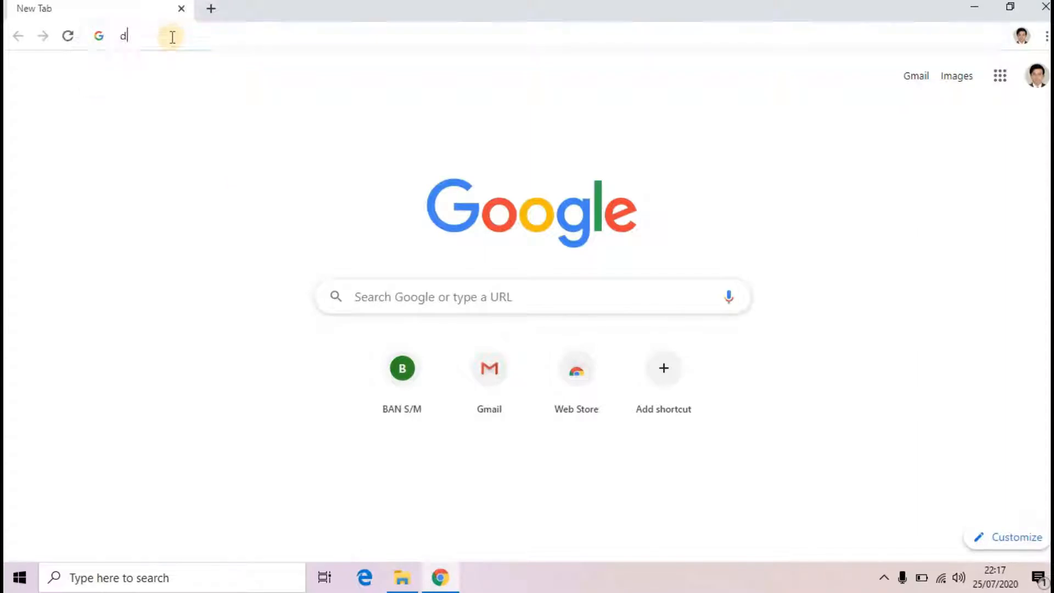
pyautogui.write('apodikas')
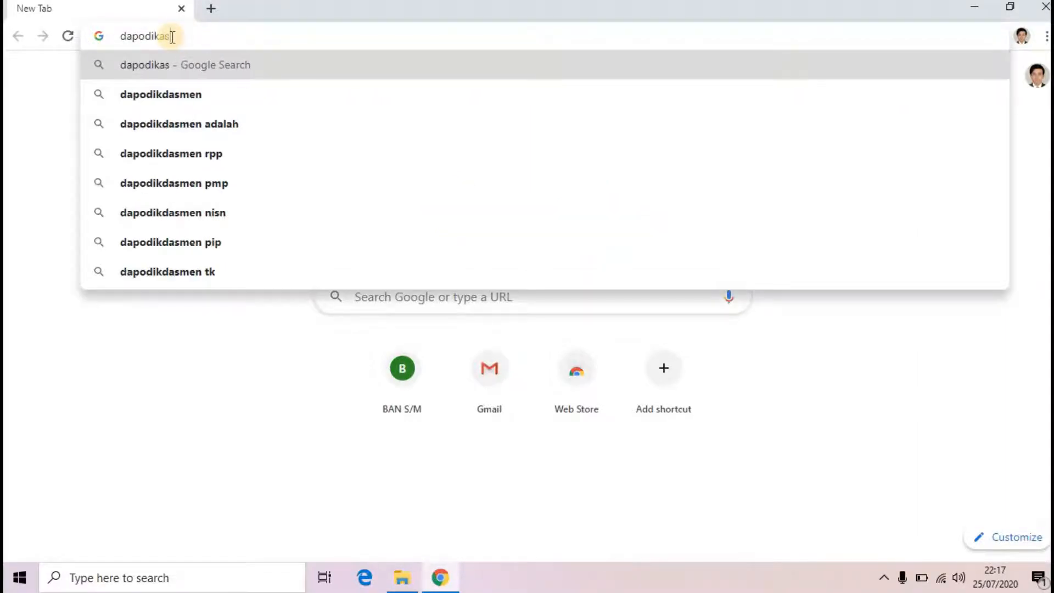
pyautogui.press('Return')
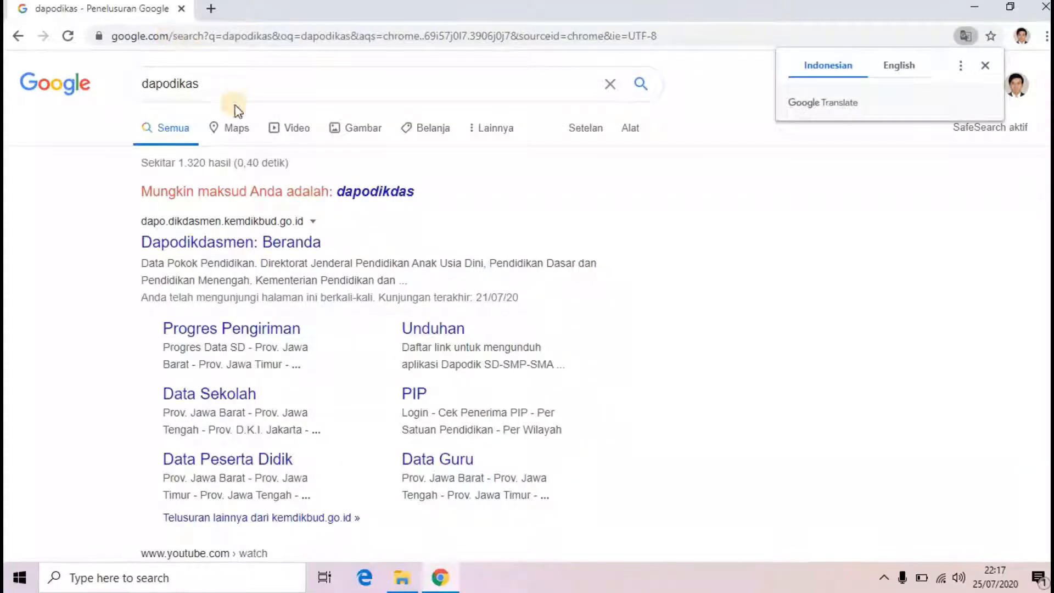
pyautogui.click(175, 242)
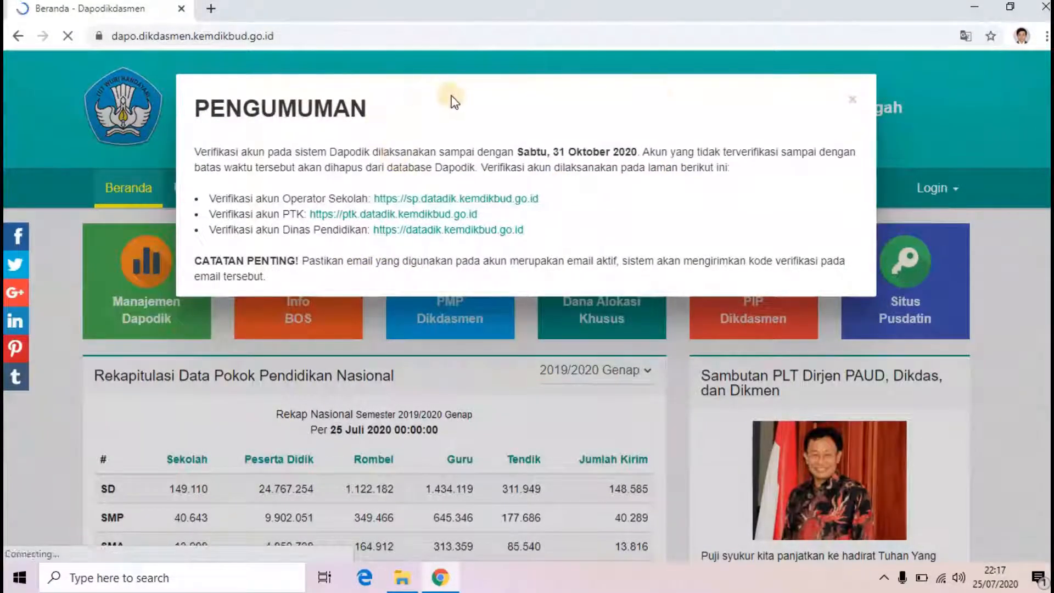
# Step: Dismiss the announcement and download the Dapodik 2021 installer from the Unduhan page
pyautogui.click(852, 101)
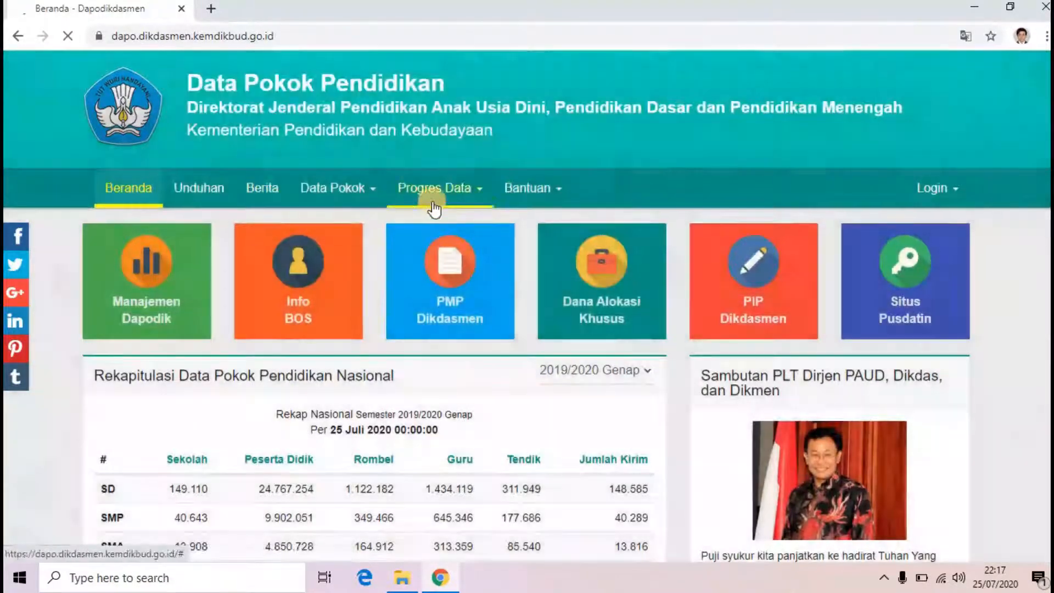
pyautogui.click(199, 186)
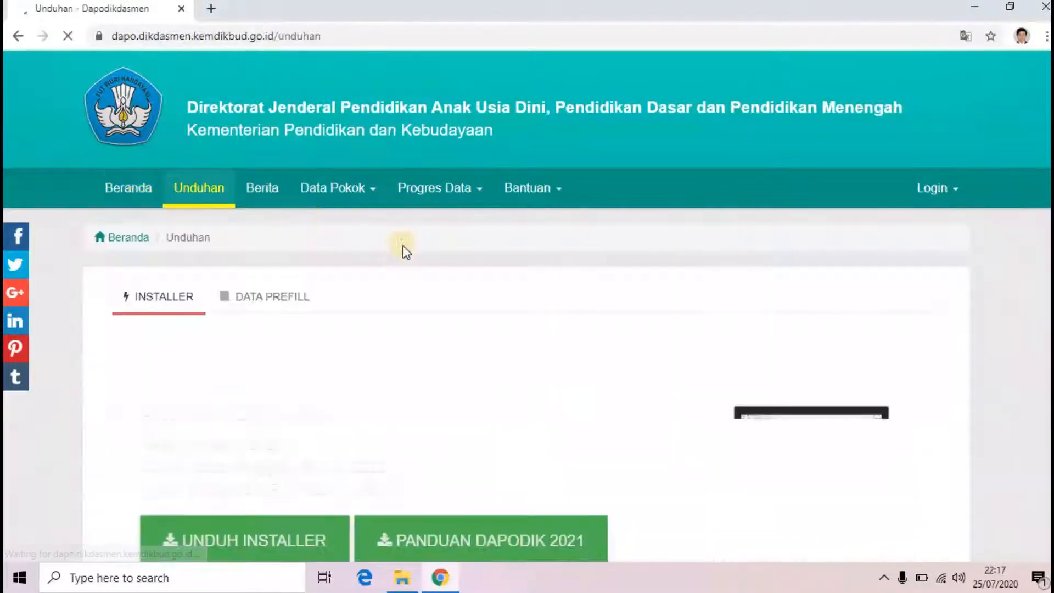
pyautogui.scroll(-4, 406, 247)
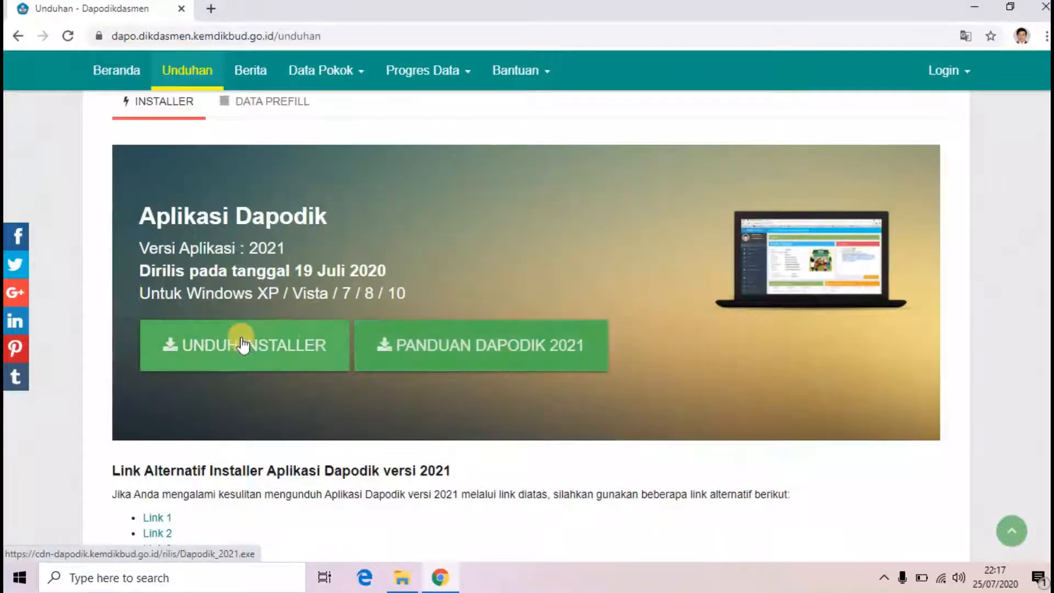
pyautogui.click(242, 341)
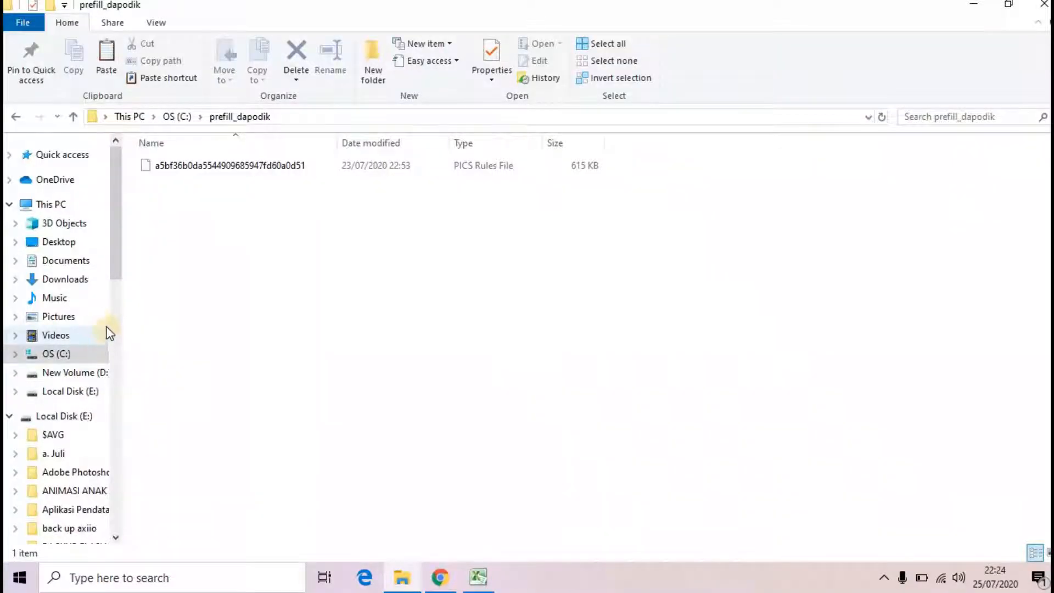
# Step: Run Dapodik_2021 from the Downloads folder, allowing it past the Security Warning
pyautogui.click(77, 288)
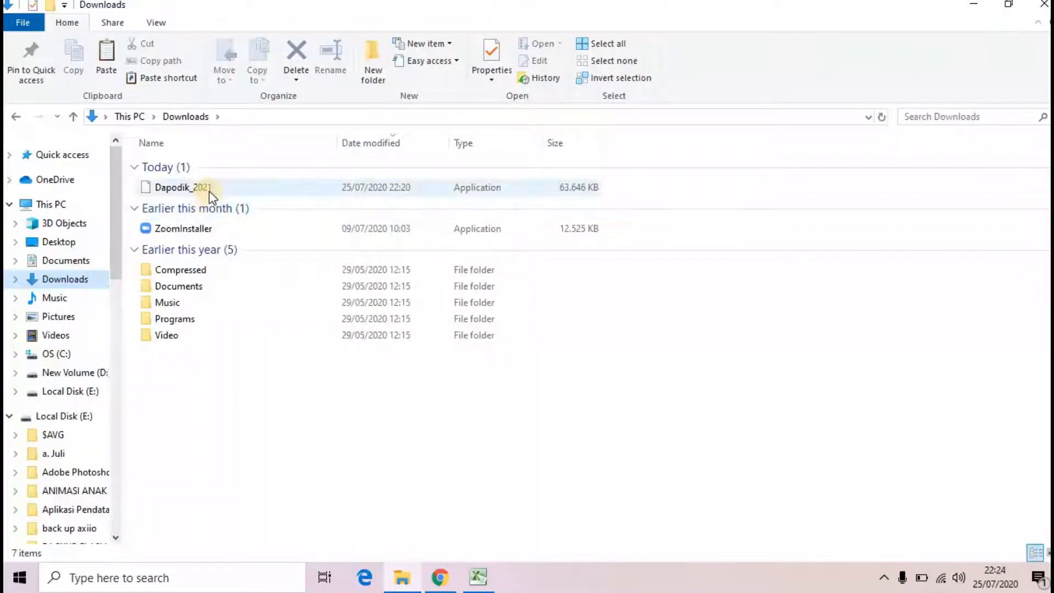
pyautogui.doubleClick(210, 192)
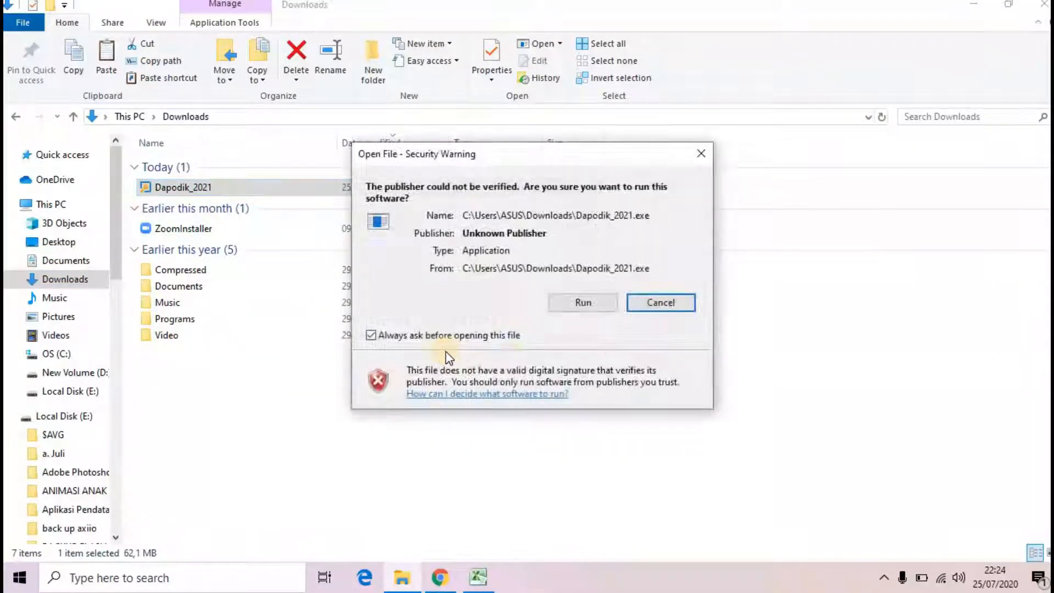
pyautogui.click(569, 310)
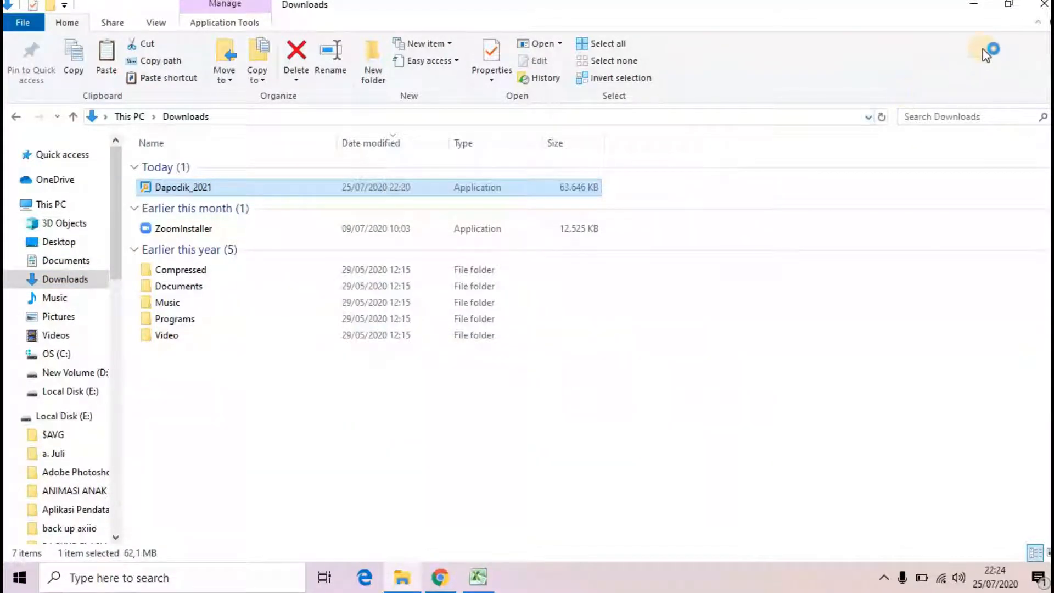
pyautogui.click(973, 3)
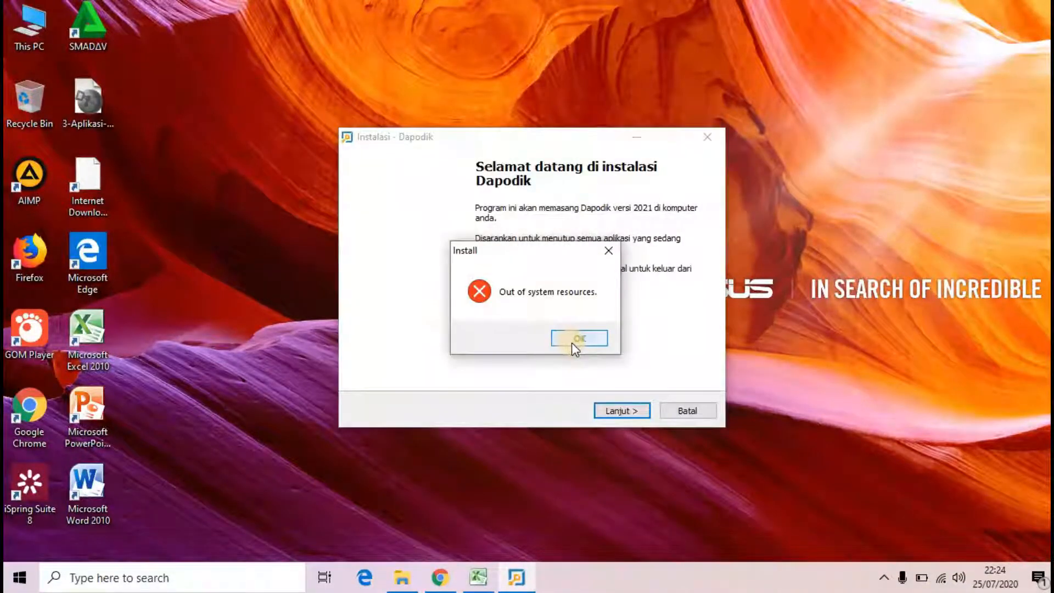
# Step: Accept the licence and install Dapodik with the default folder and Start Menu settings
pyautogui.click(572, 342)
pyautogui.click(618, 409)
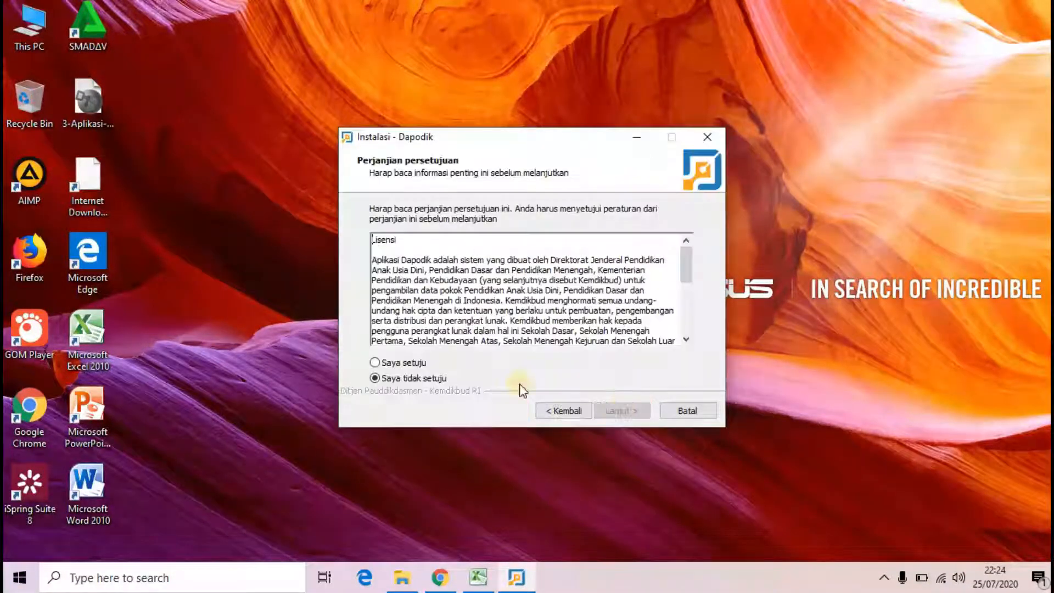
pyautogui.click(387, 363)
pyautogui.click(620, 412)
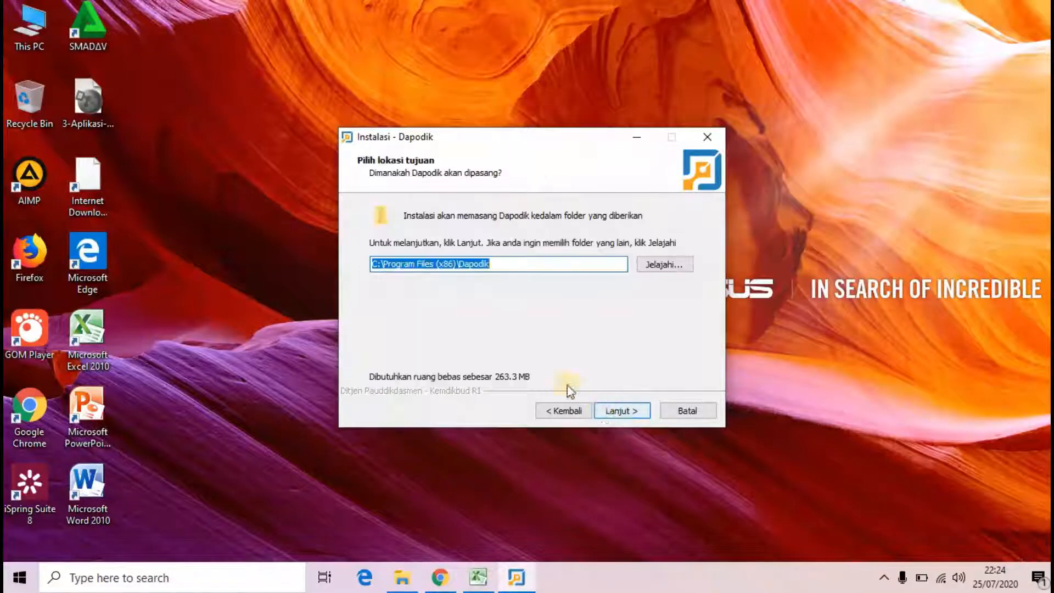
pyautogui.click(621, 409)
pyautogui.click(622, 410)
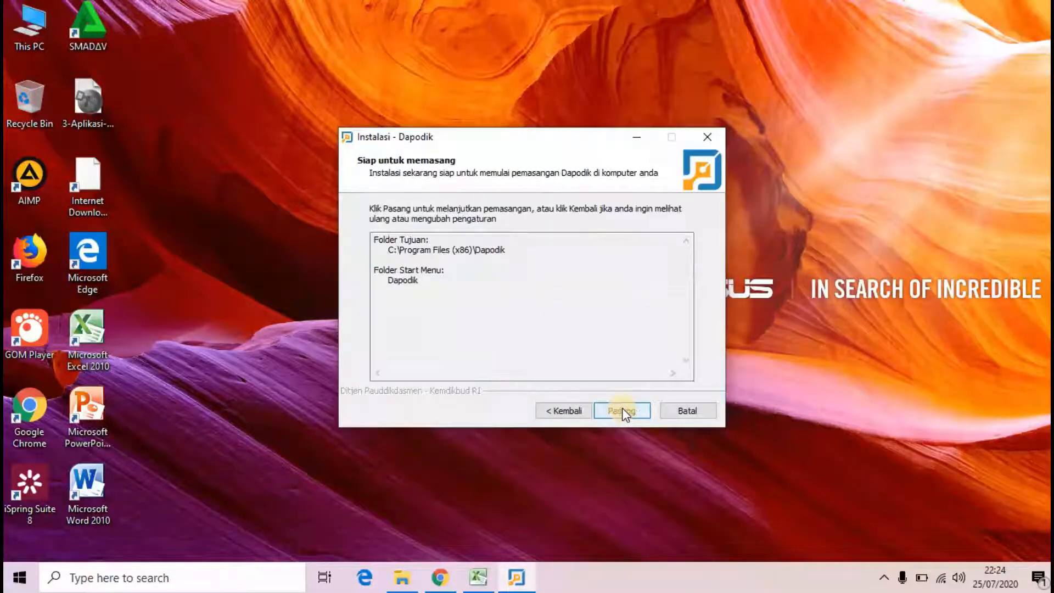
pyautogui.click(623, 412)
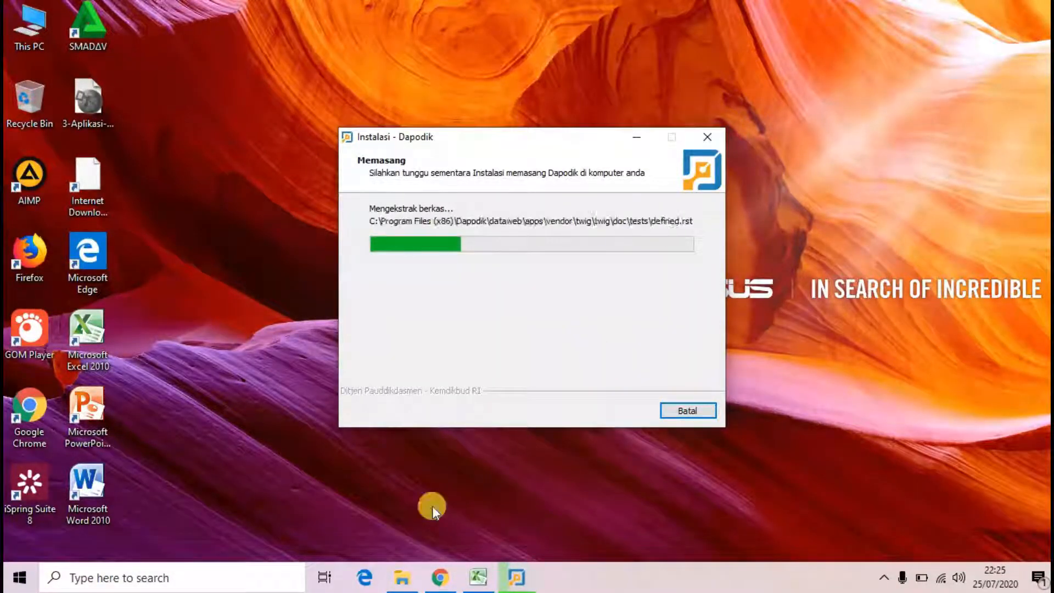
pyautogui.click(440, 577)
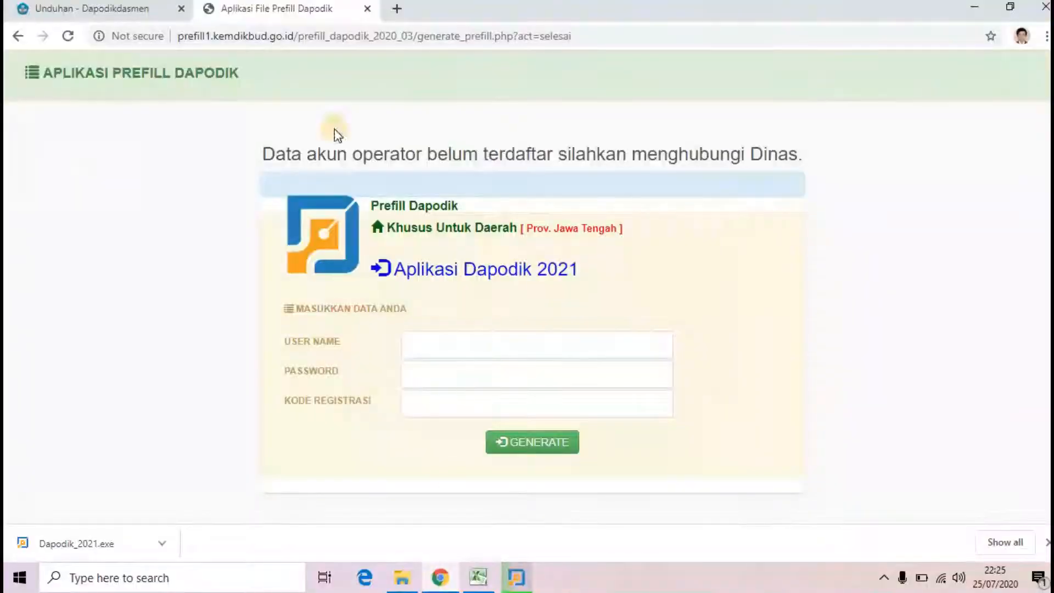
# Step: Return to the Dapodikdasmen home page, then start a new tab with 'gmail' entered
pyautogui.click(109, 9)
pyautogui.scroll(8, 485, 181)
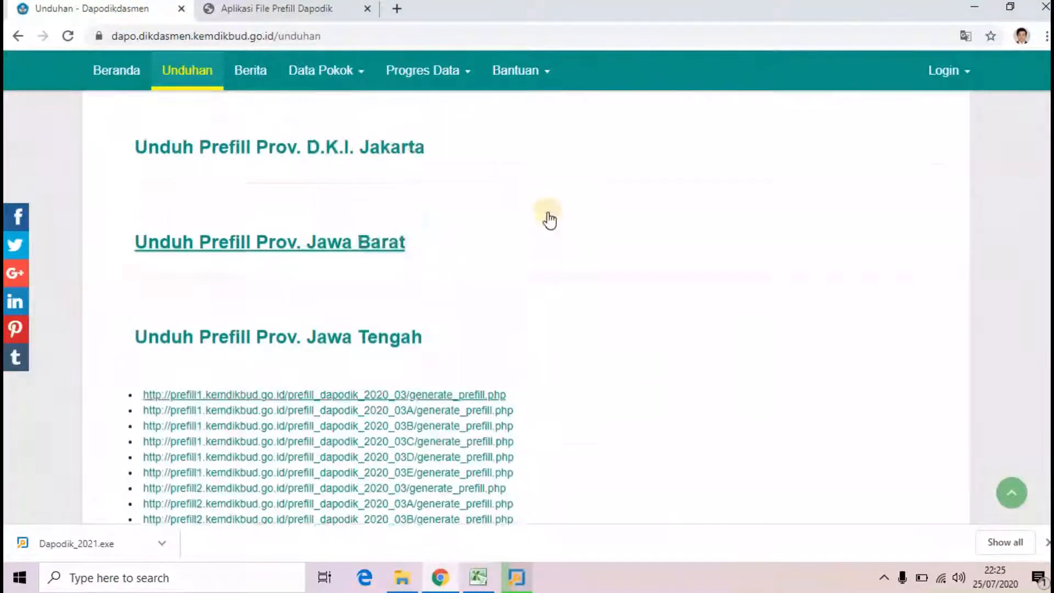
pyautogui.scroll(2, 258, 146)
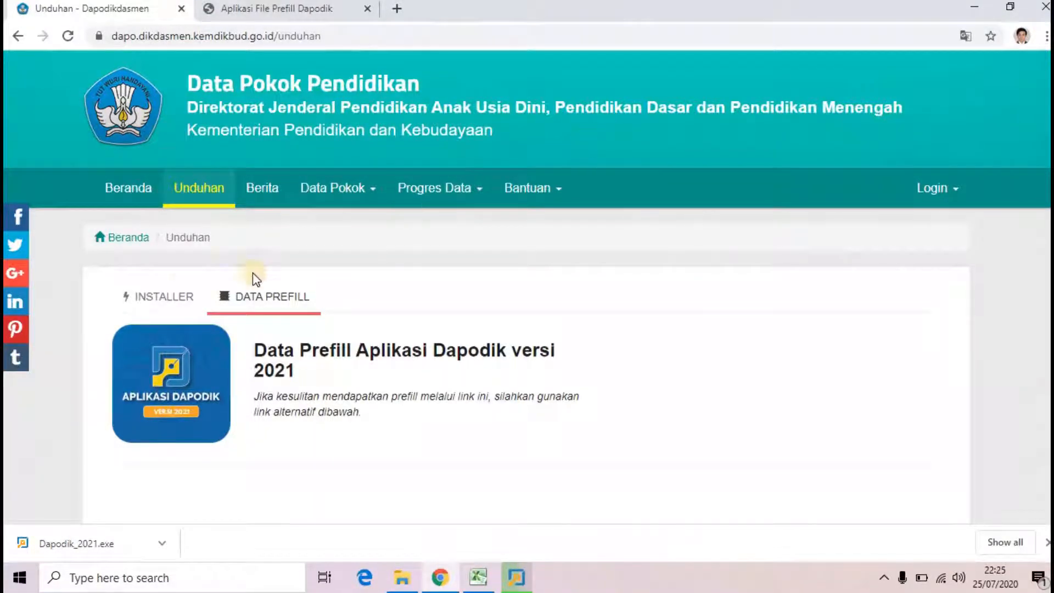
pyautogui.click(124, 190)
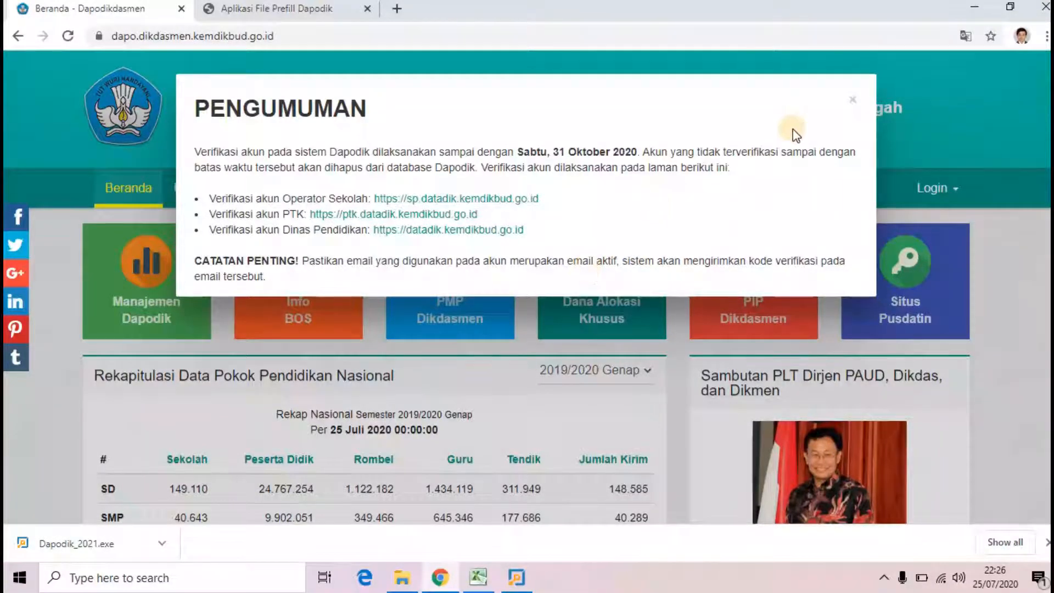
pyautogui.click(397, 9)
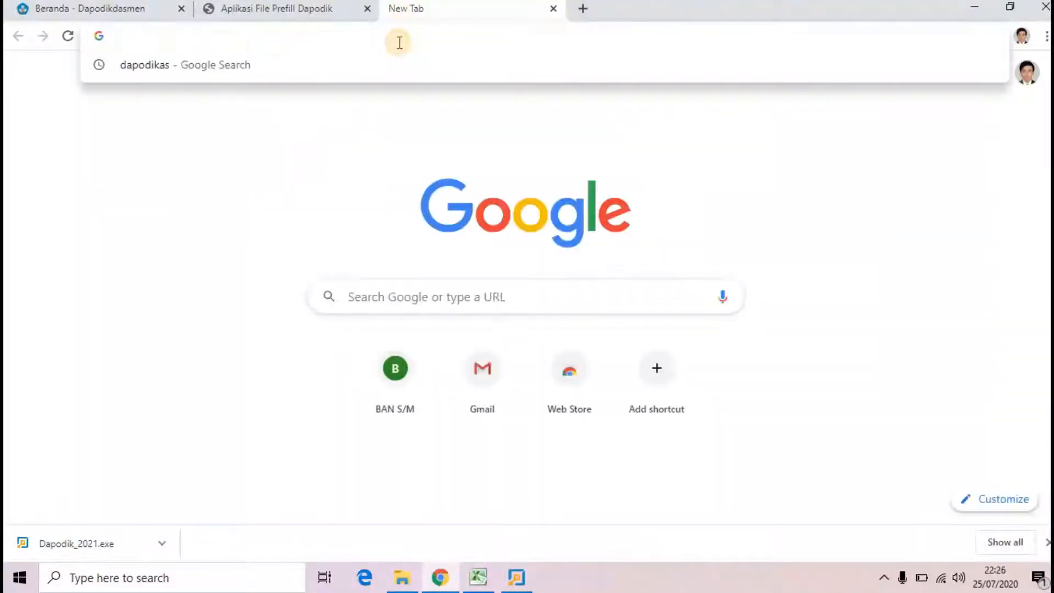
pyautogui.write('gmail')
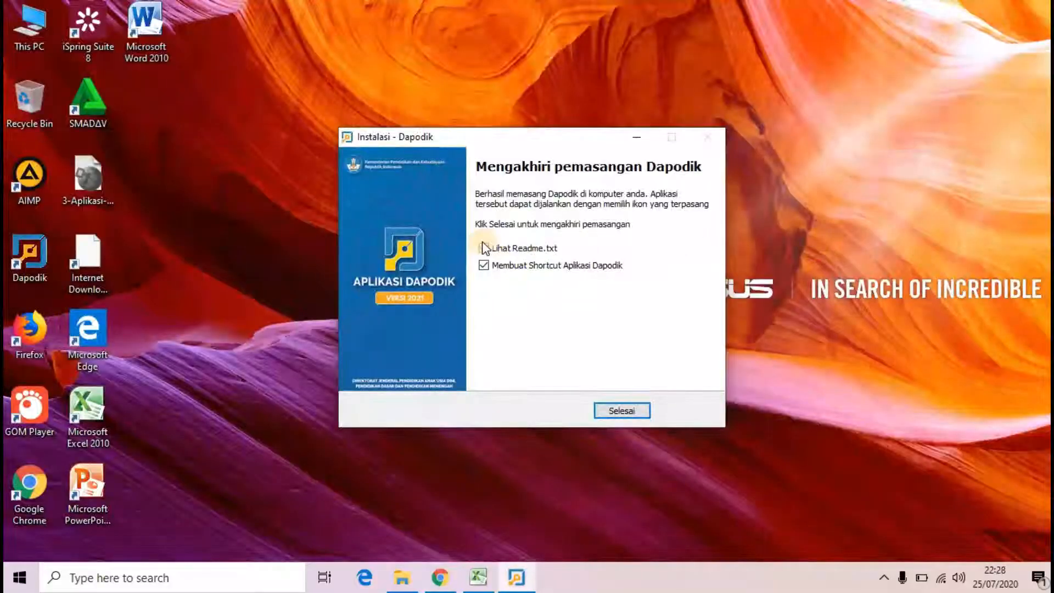
# Step: Untick 'Lihat Readme.txt' and close the installer with Selesai
pyautogui.click(483, 248)
pyautogui.click(624, 412)
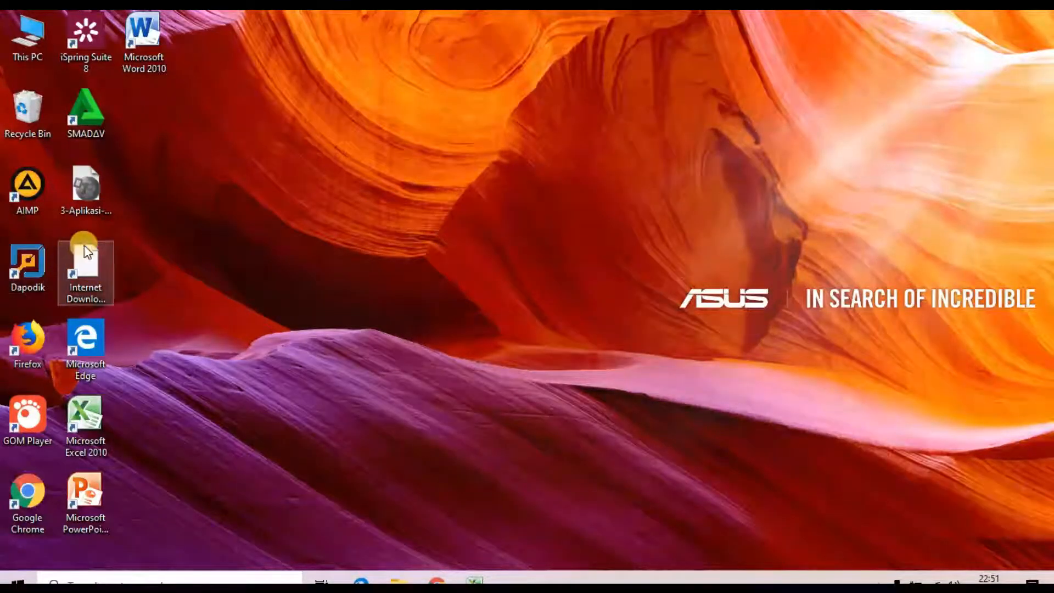
# Step: Launch Dapodik from its desktop shortcut to open the localhost:5774 registration page
pyautogui.doubleClick(24, 258)
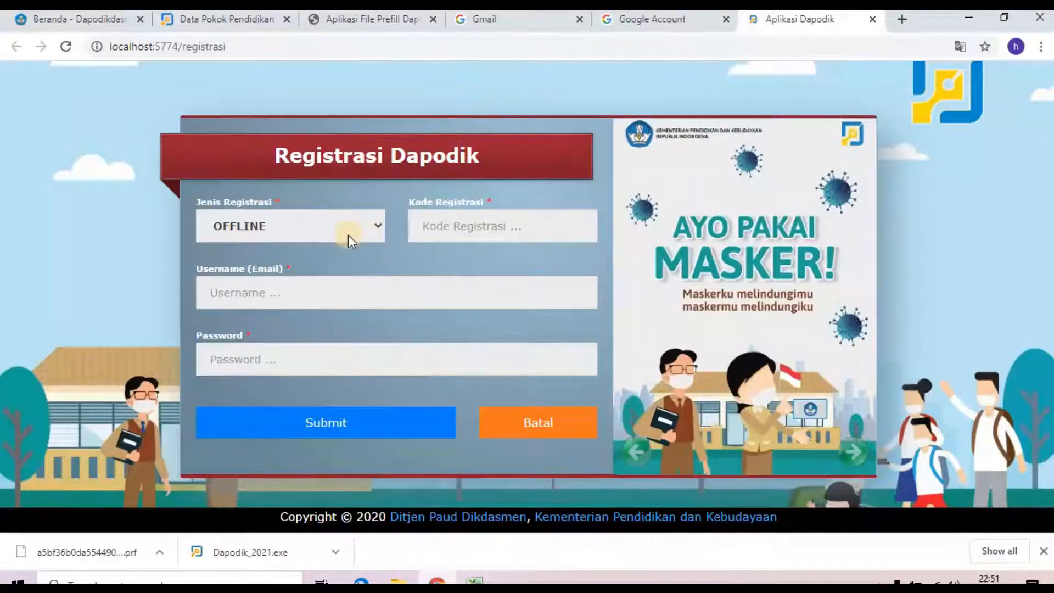
# Step: Leave Jenis Registrasi on OFFLINE and switch to the Beranda - Dapodikdasmen tab
pyautogui.click(364, 231)
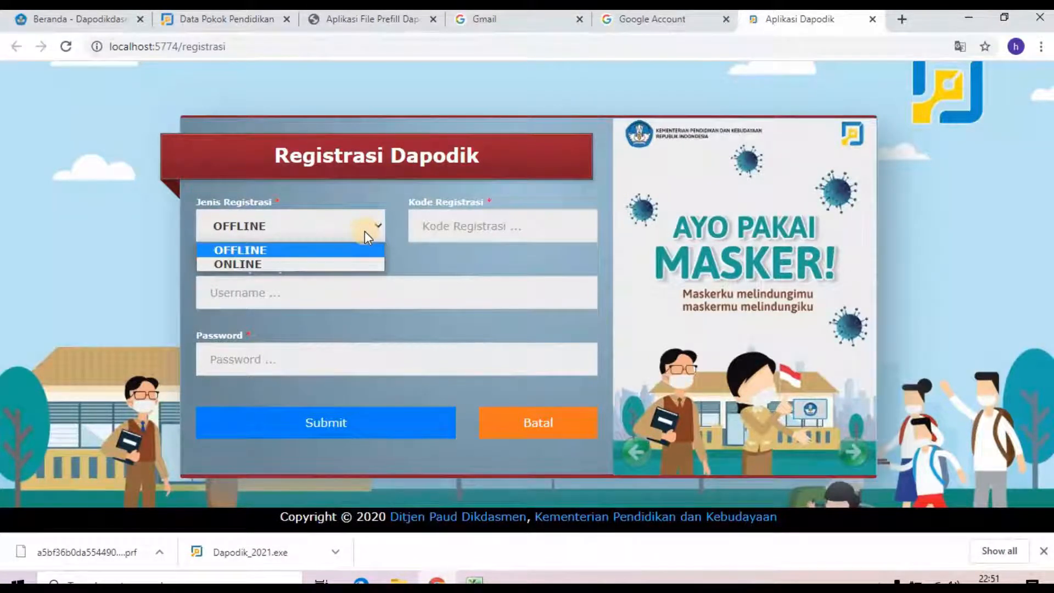
pyautogui.click(346, 223)
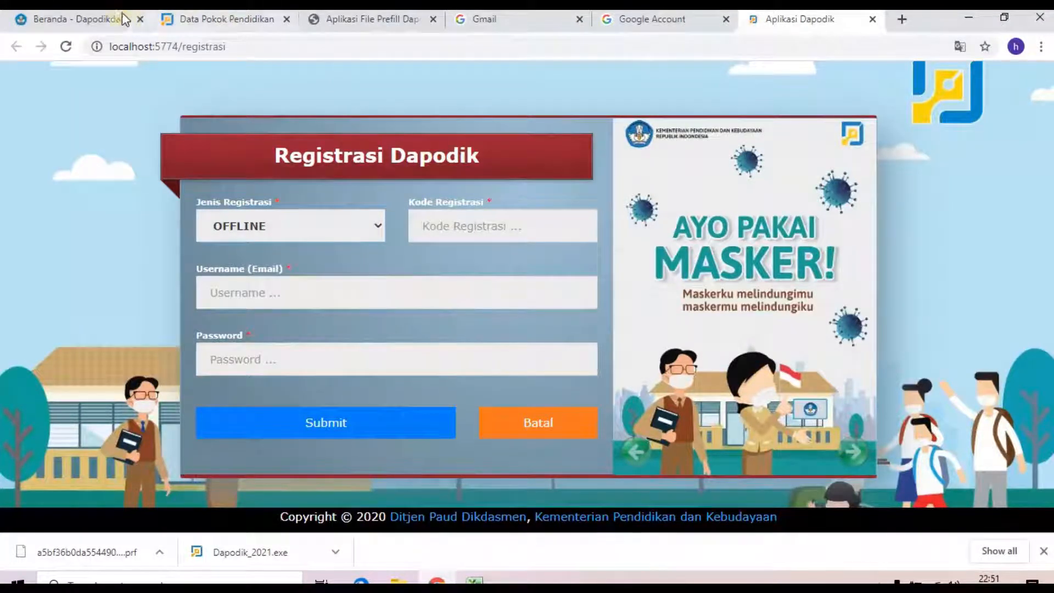
pyautogui.click(87, 19)
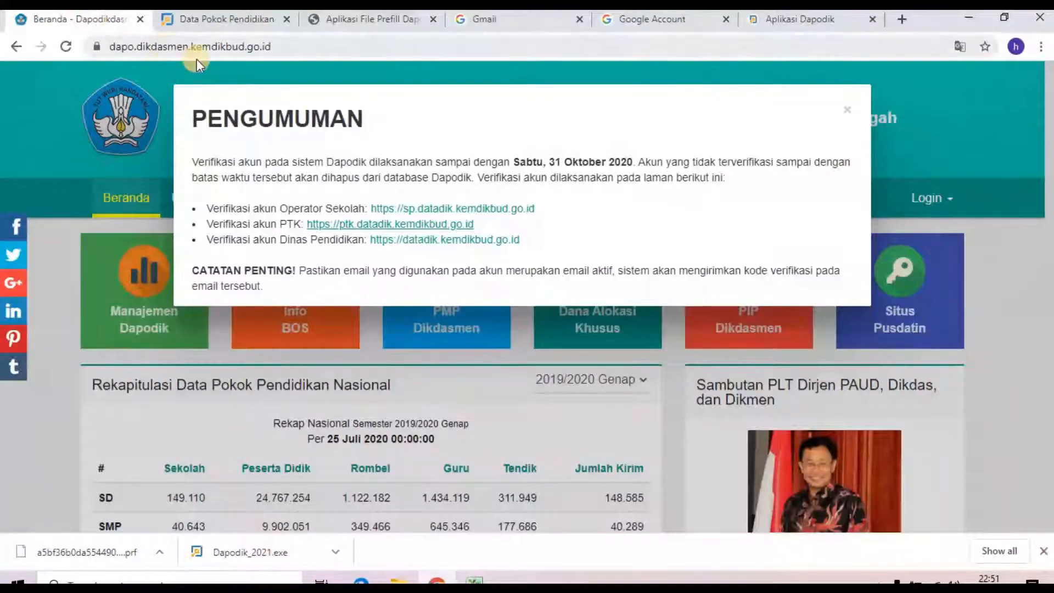
# Step: Dismiss the announcement, then open the first Jawa Tengah link under Unduhan's DATA PREFILL
pyautogui.click(845, 110)
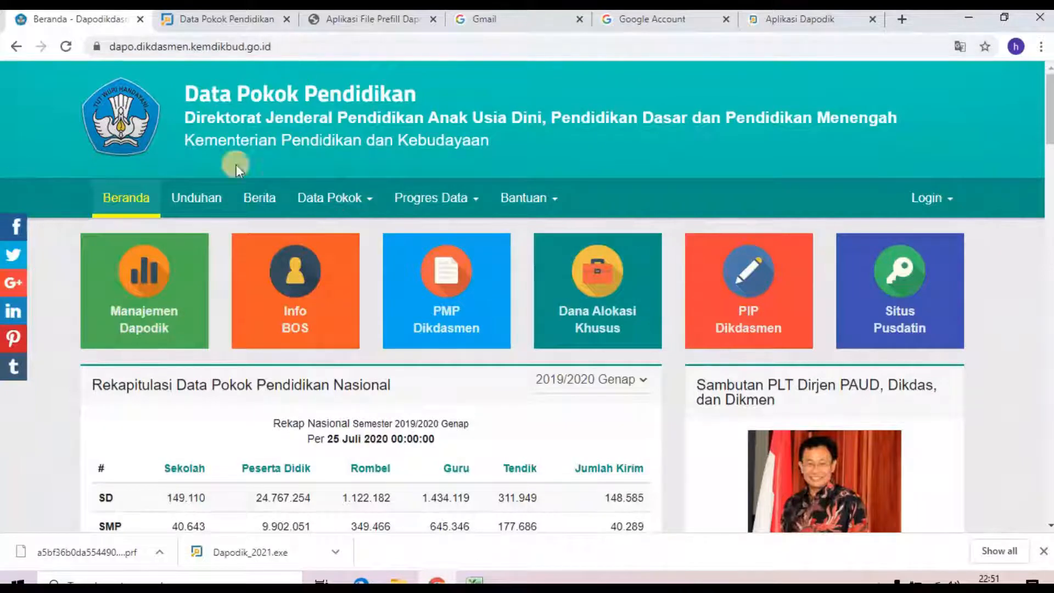
pyautogui.click(191, 205)
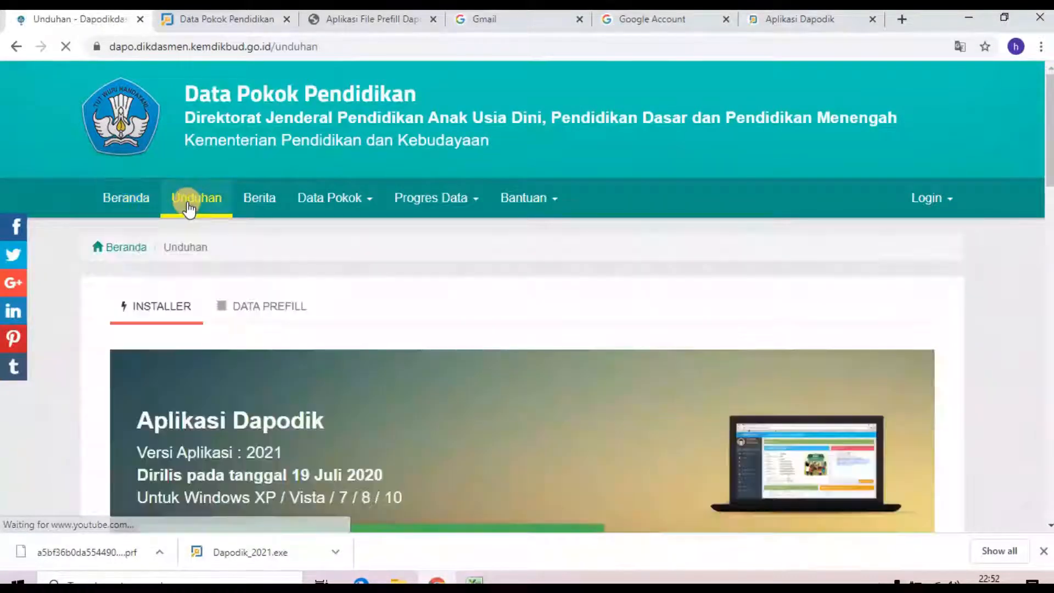
pyautogui.click(265, 316)
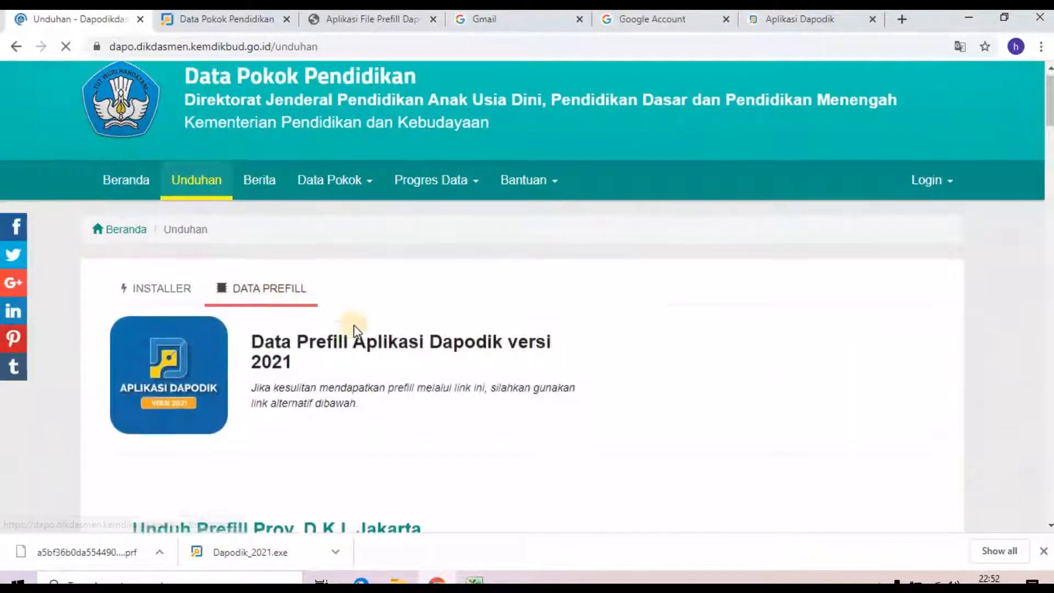
pyautogui.scroll(-3, 353, 325)
pyautogui.scroll(-1, 344, 294)
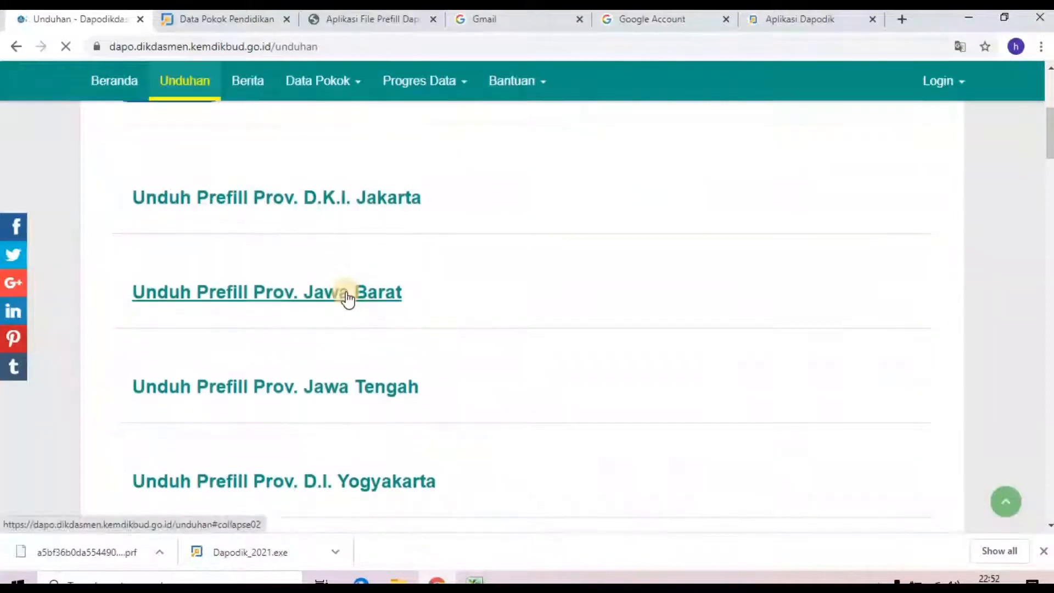
pyautogui.scroll(-2, 343, 292)
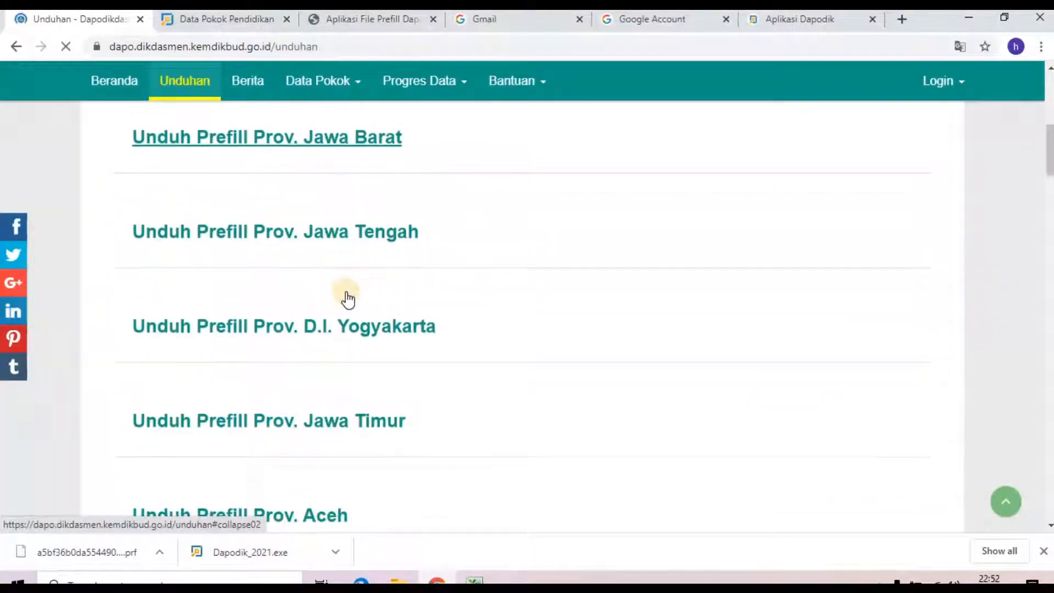
pyautogui.click(327, 241)
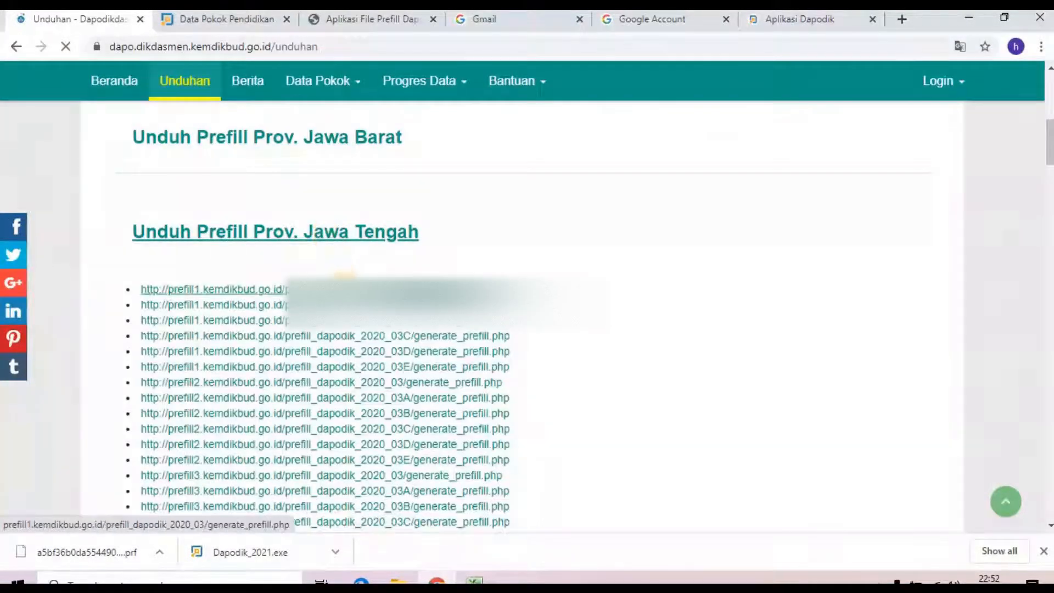
pyautogui.click(343, 285)
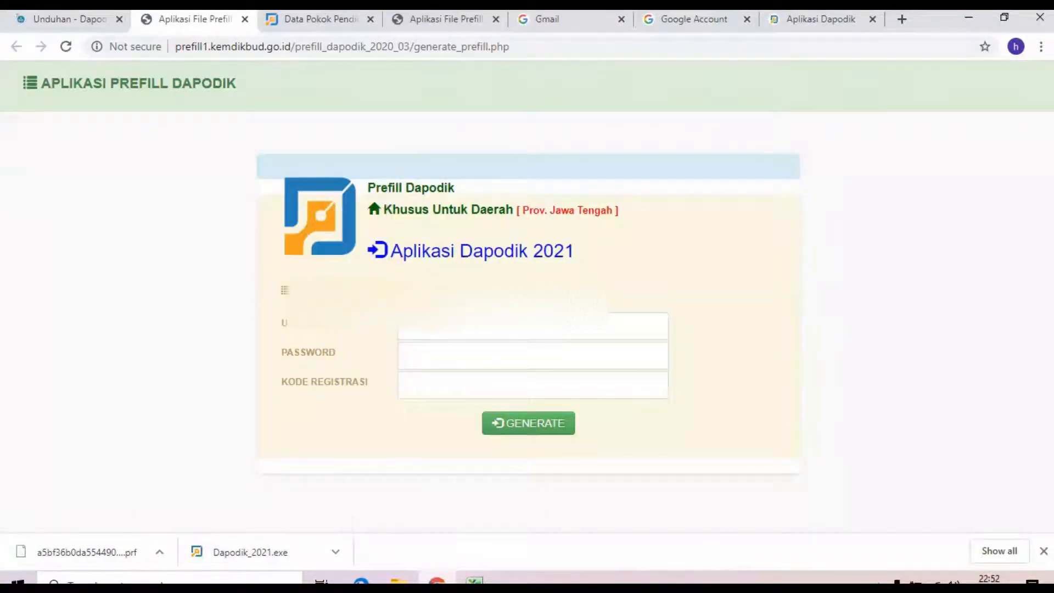
# Step: Enter the operator's e-mail as USER NAME and the account password, ending on Kode Registrasi
pyautogui.click(430, 326)
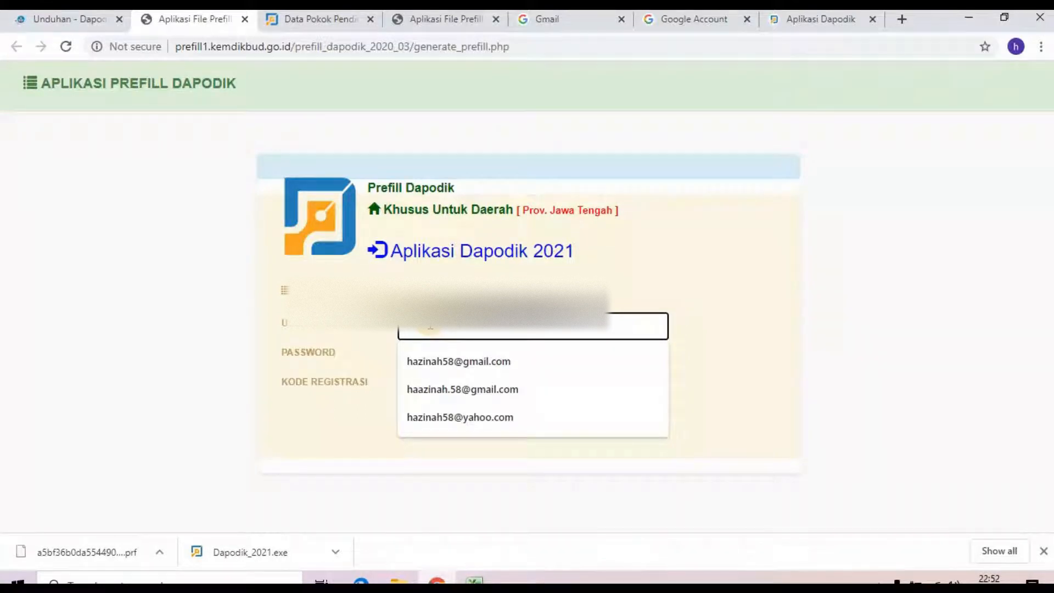
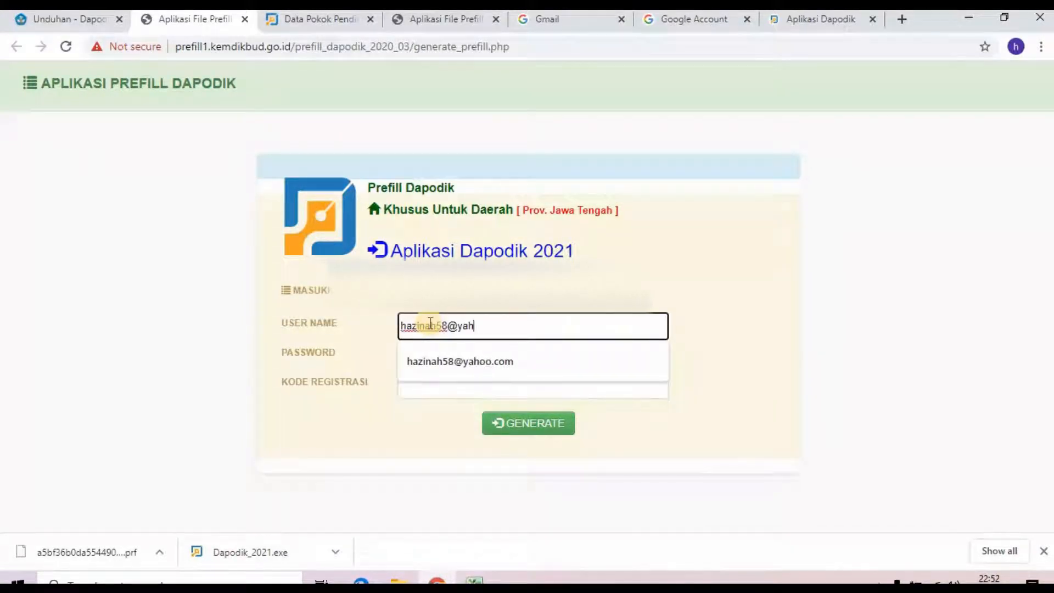
pyautogui.press('Down')
pyautogui.press('Return')
pyautogui.press('Tab')
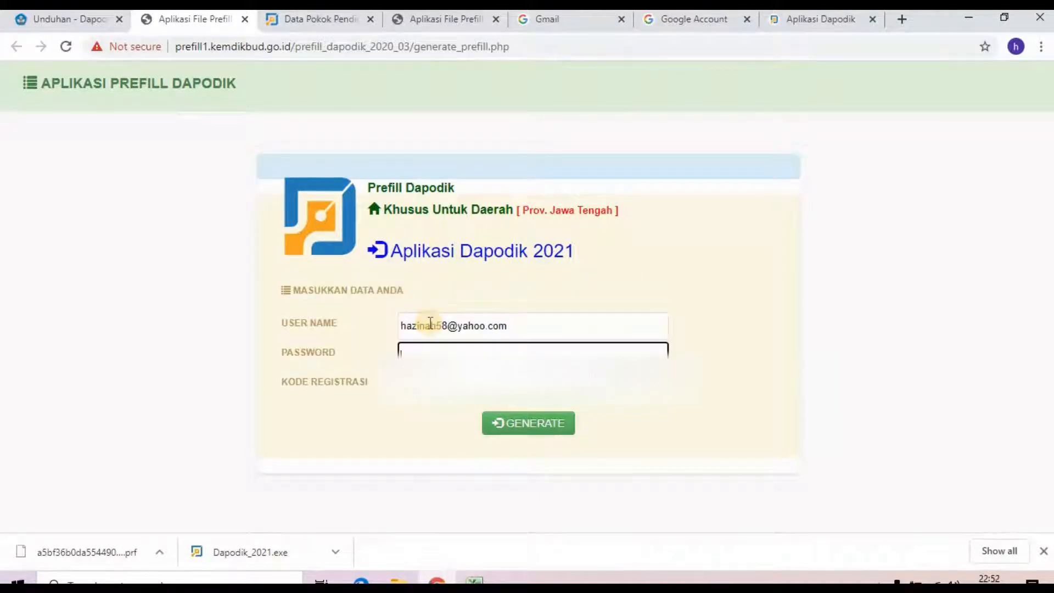
pyautogui.write('•••••')
pyautogui.press('Tab')
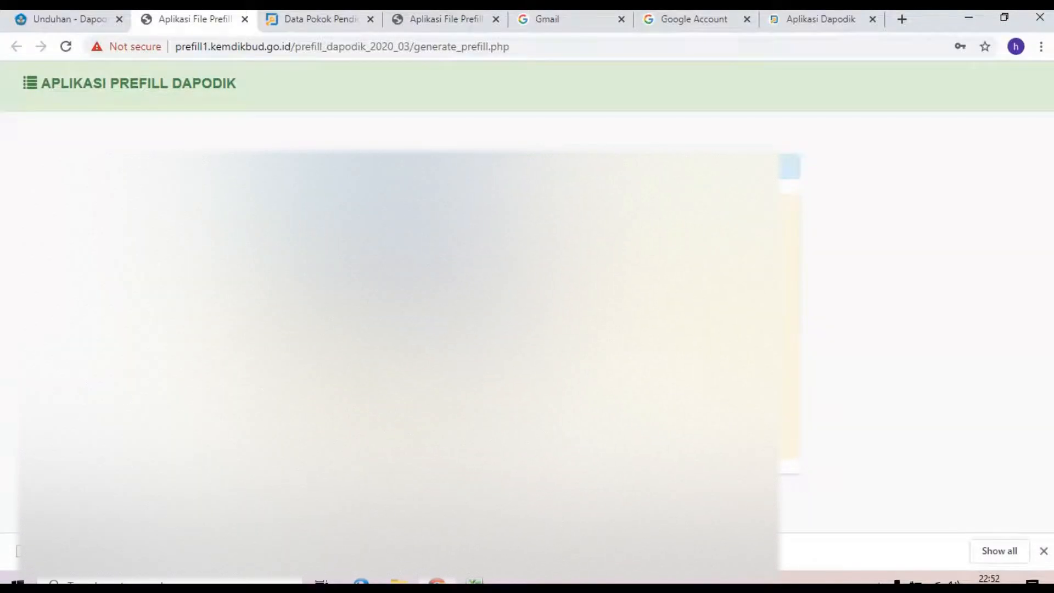
# Step: Paste the school's registration code from the Kartasura Koreg sheet into Kode Registrasi and generate
pyautogui.click(475, 580)
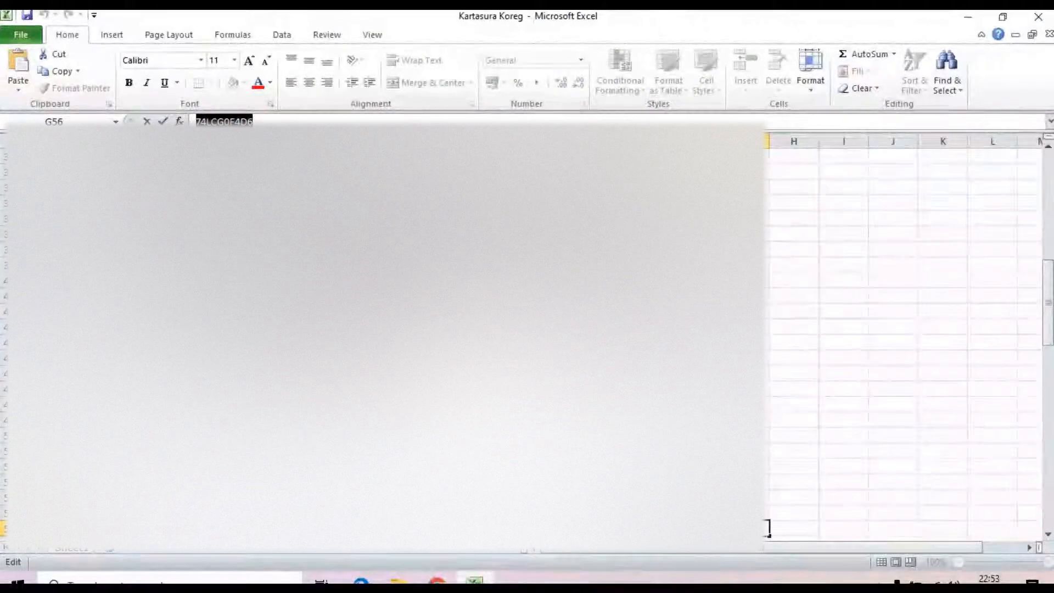
pyautogui.hotkey('alt', 'Tab')
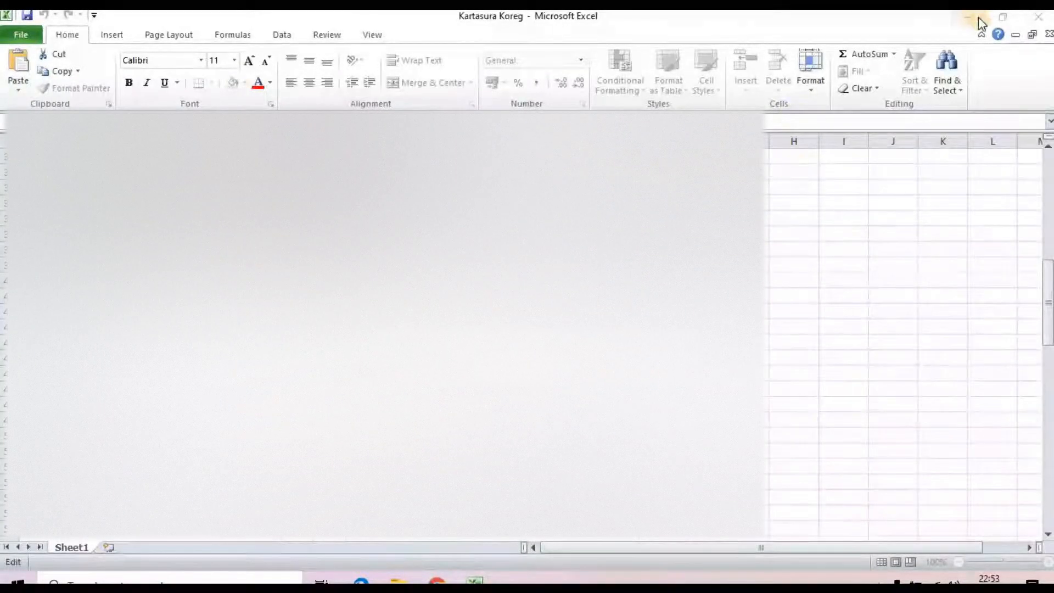
pyautogui.click(975, 18)
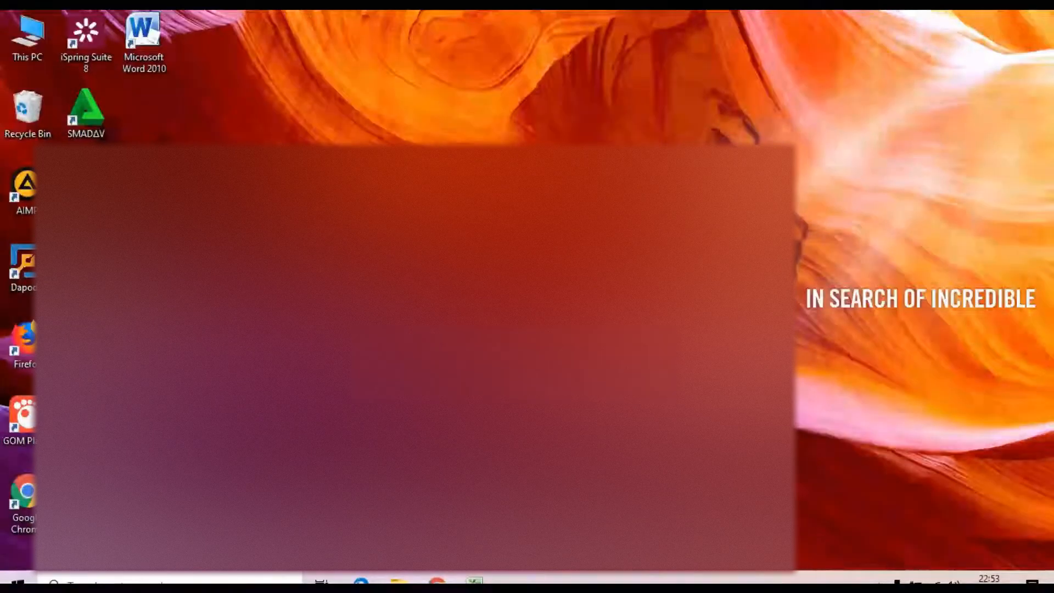
pyautogui.click(438, 580)
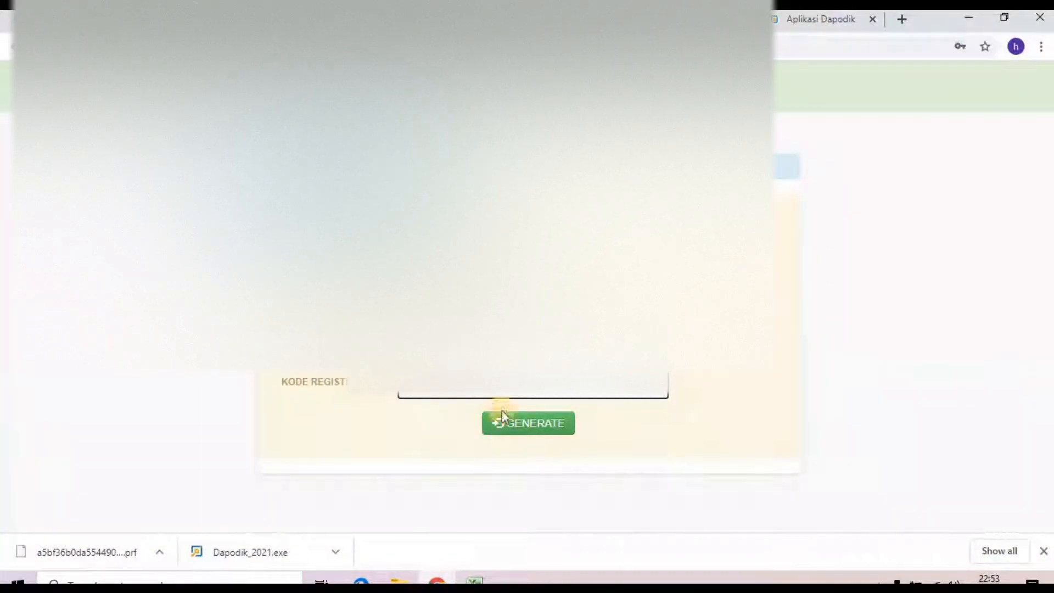
pyautogui.click(513, 423)
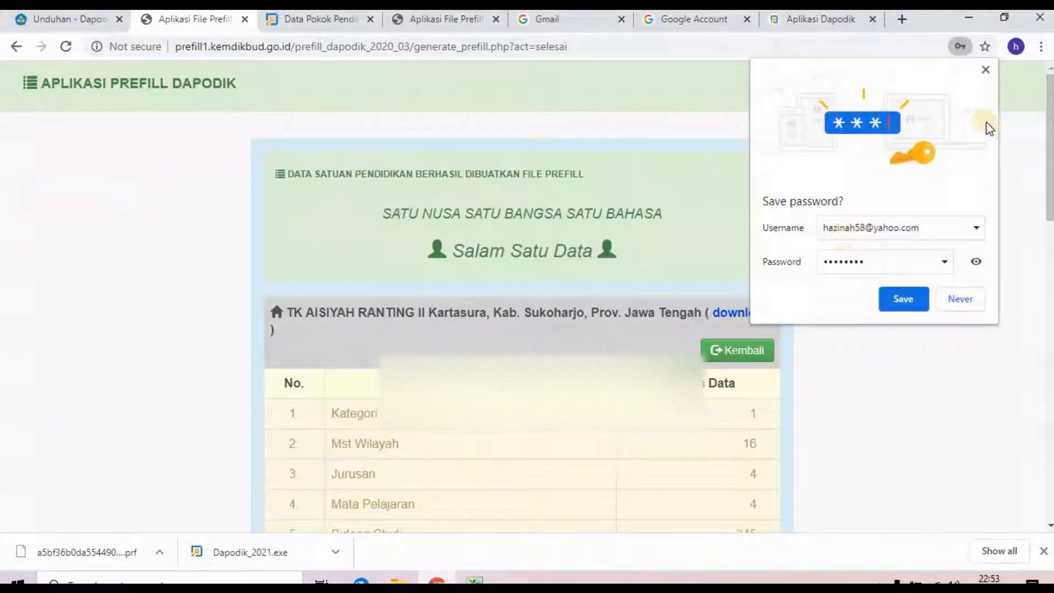
# Step: Download and keep the generated .prf prefill file, then show it in the Downloads folder
pyautogui.click(985, 69)
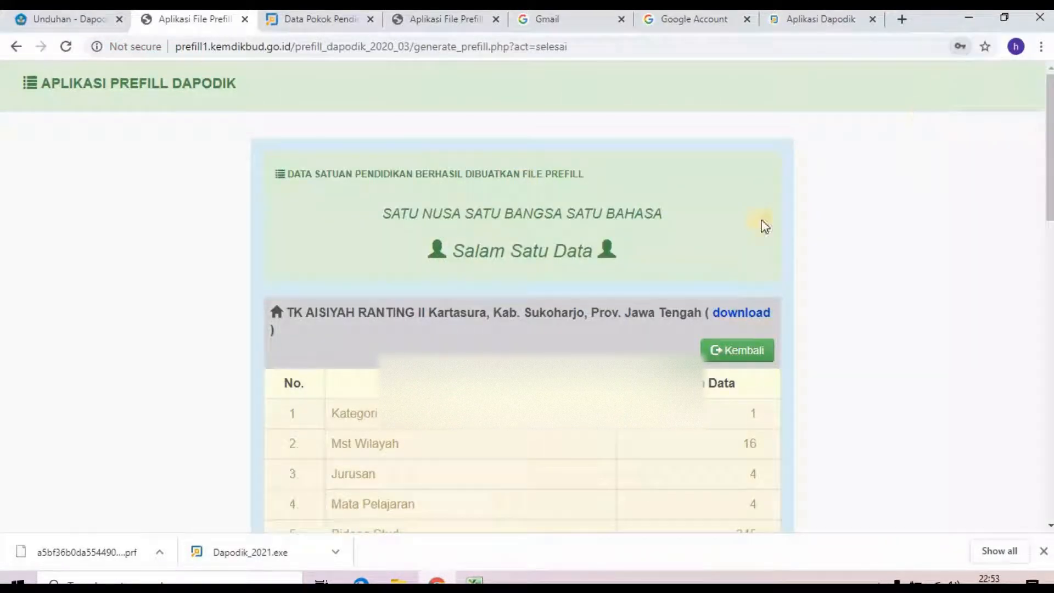
pyautogui.click(747, 313)
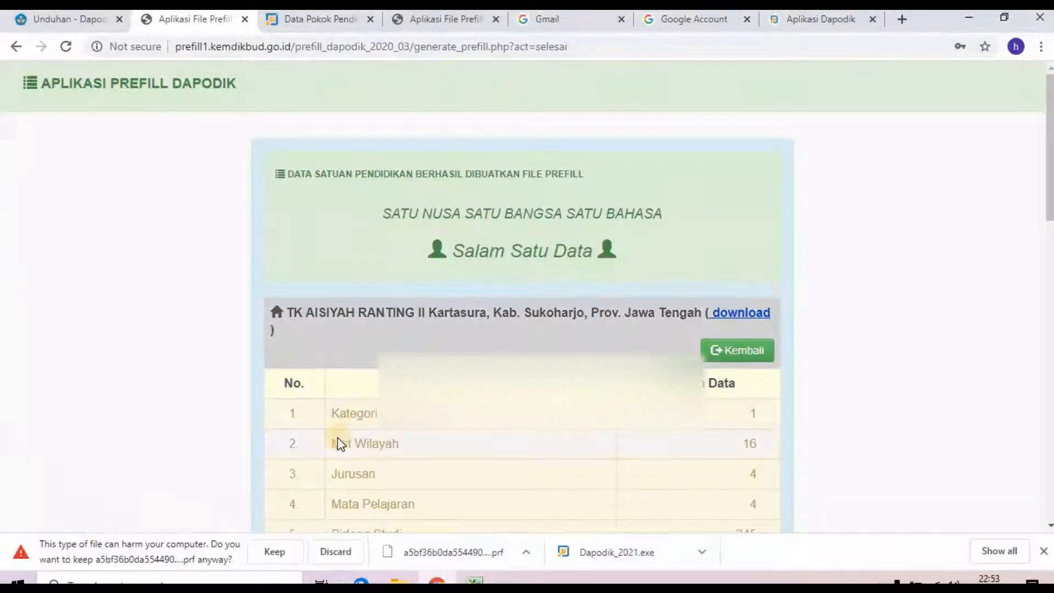
pyautogui.click(282, 557)
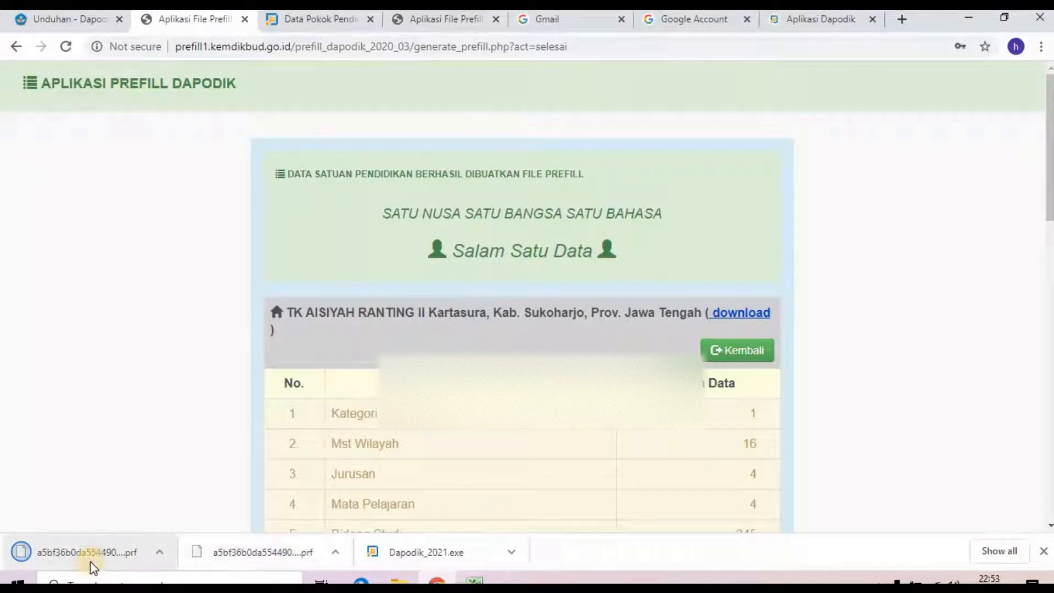
pyautogui.click(164, 558)
pyautogui.click(336, 552)
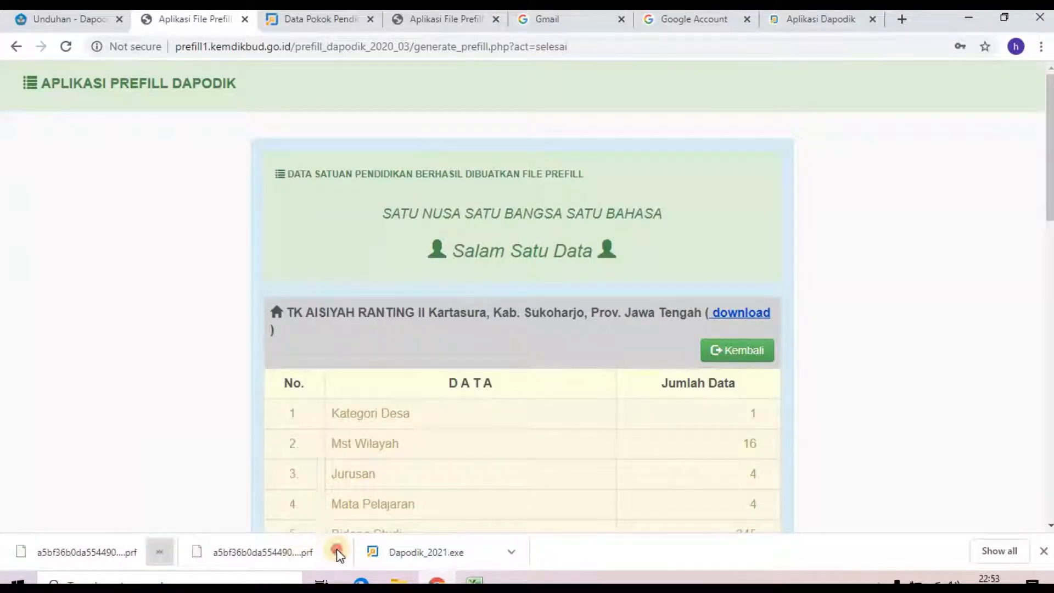
pyautogui.click(350, 500)
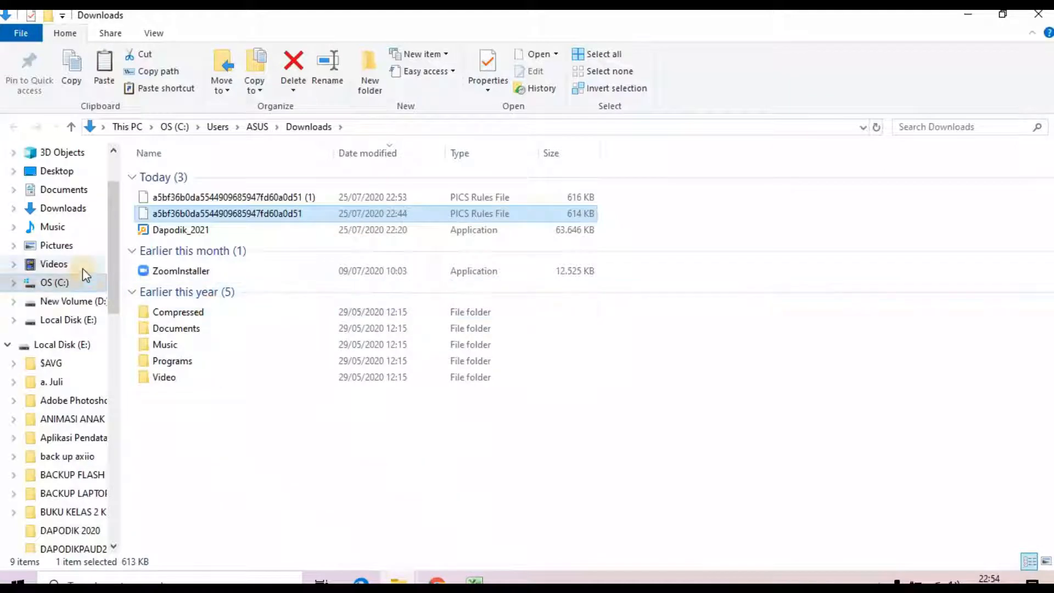
# Step: Paste the new prefill file into C:\prefill_dapodik, replacing the old file, then return to Chrome
pyautogui.click(55, 283)
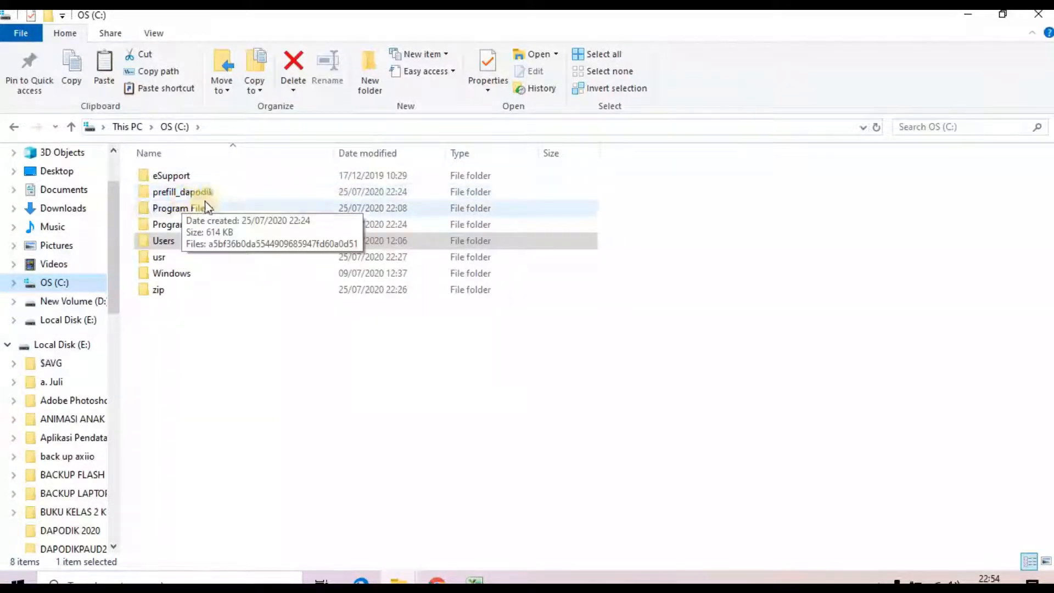
pyautogui.doubleClick(164, 193)
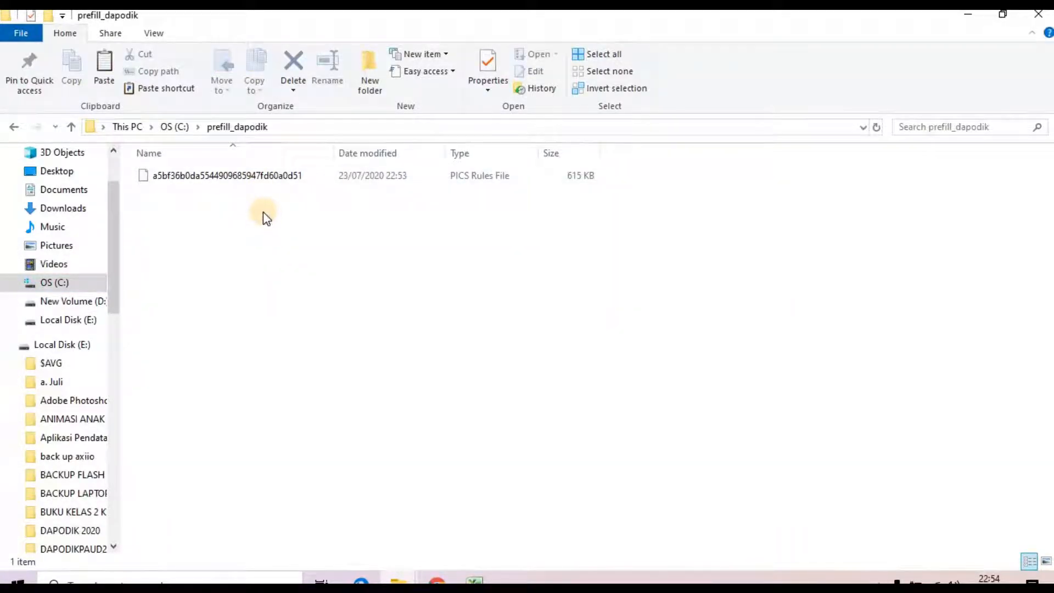
pyautogui.hotkey('ctrl', 'v')
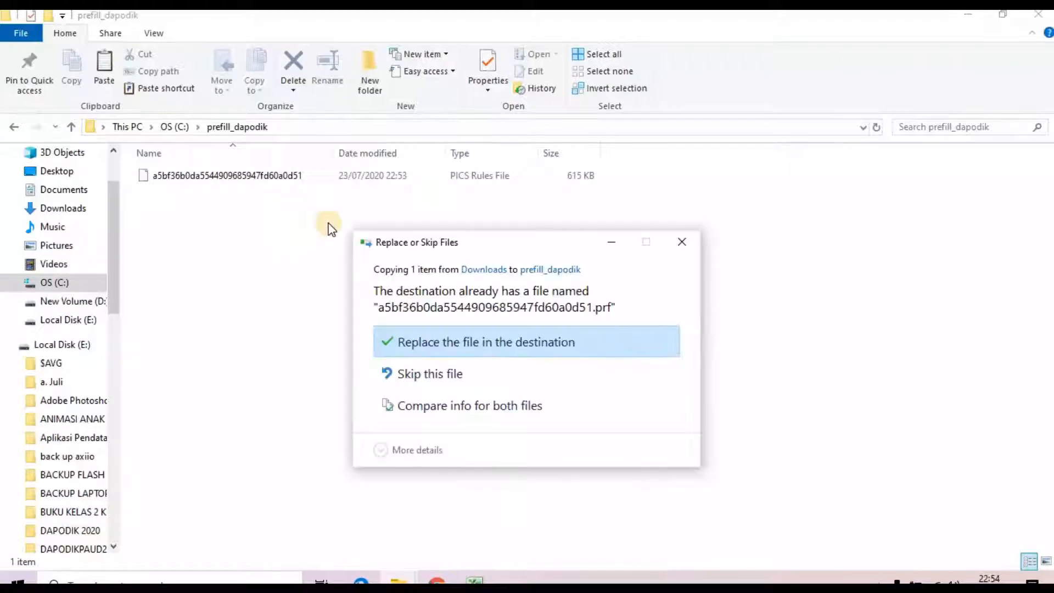
pyautogui.click(447, 342)
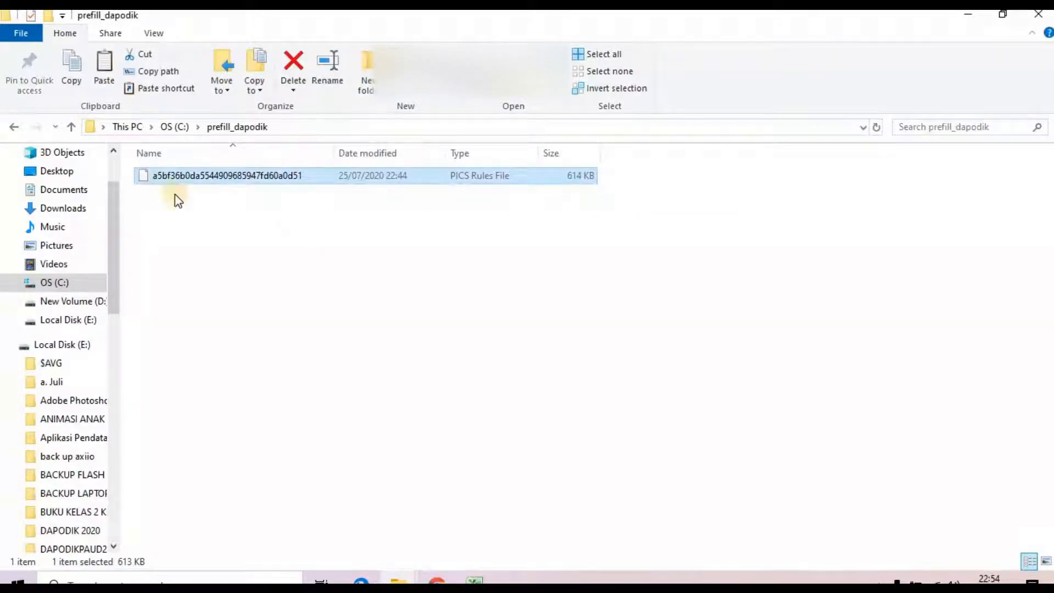
pyautogui.click(436, 578)
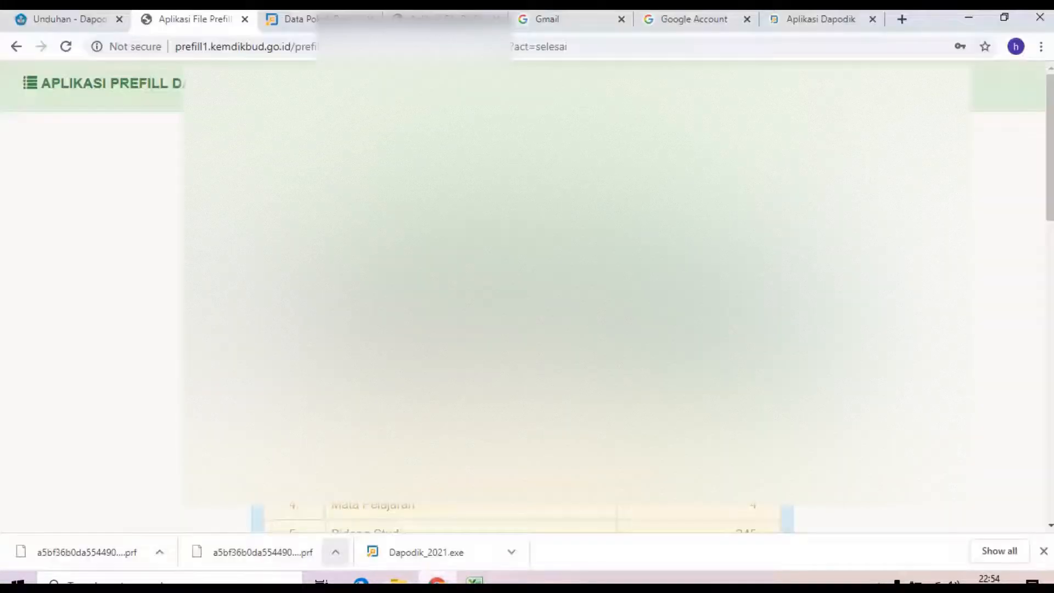
# Step: Submit the offline registration with the saved operator e-mail and password, confirming the prompt
pyautogui.click(824, 19)
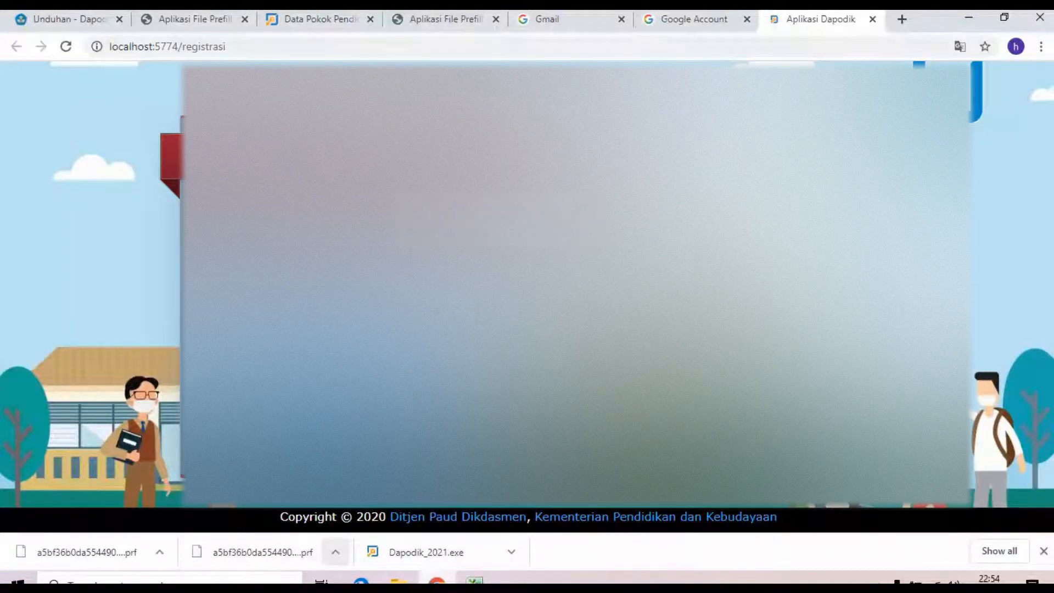
pyautogui.click(475, 579)
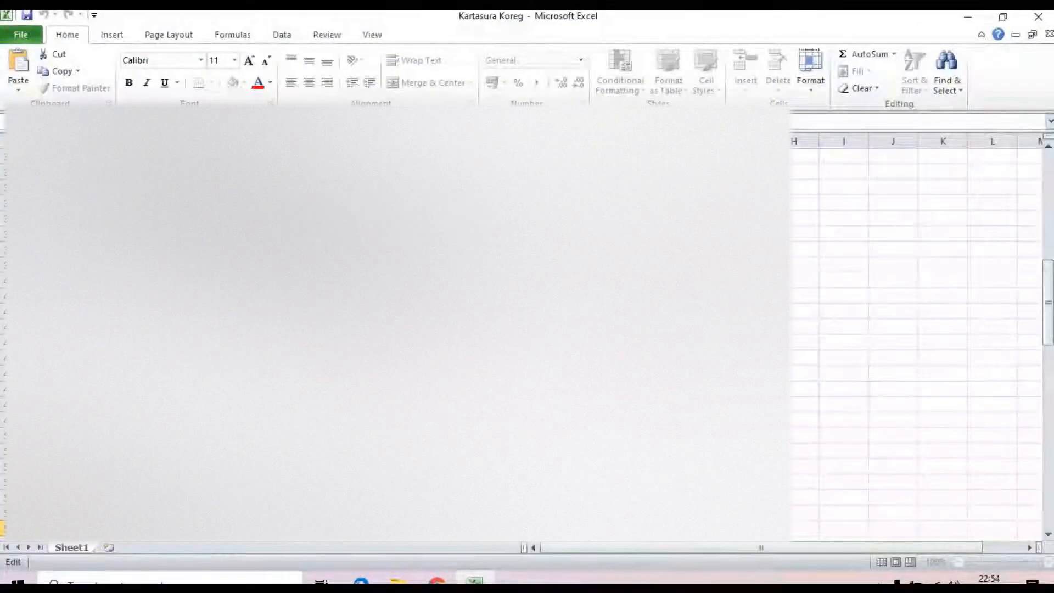
pyautogui.click(437, 578)
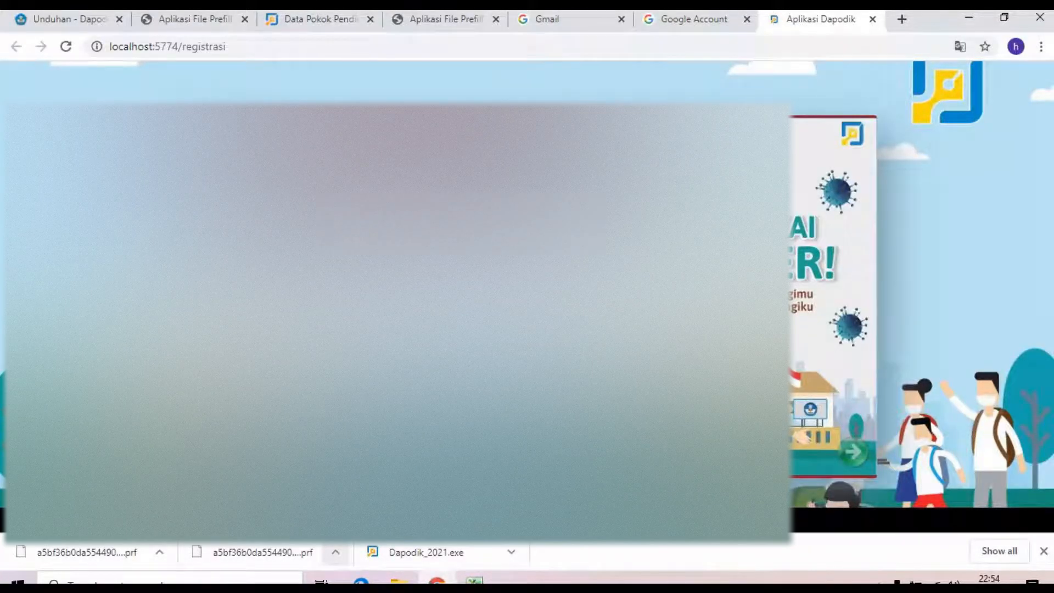
pyautogui.click(275, 367)
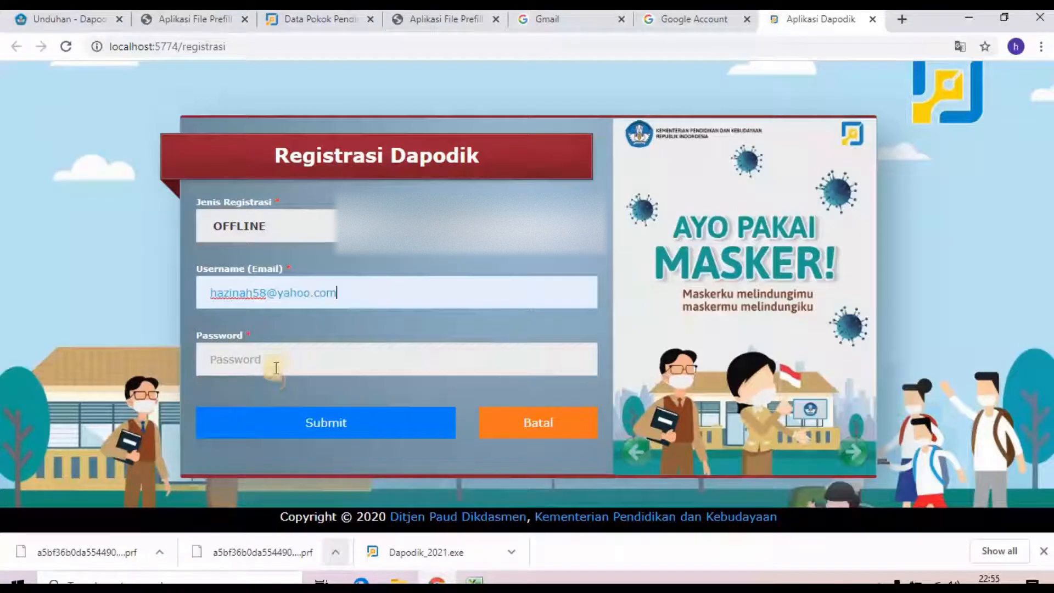
pyautogui.click(276, 360)
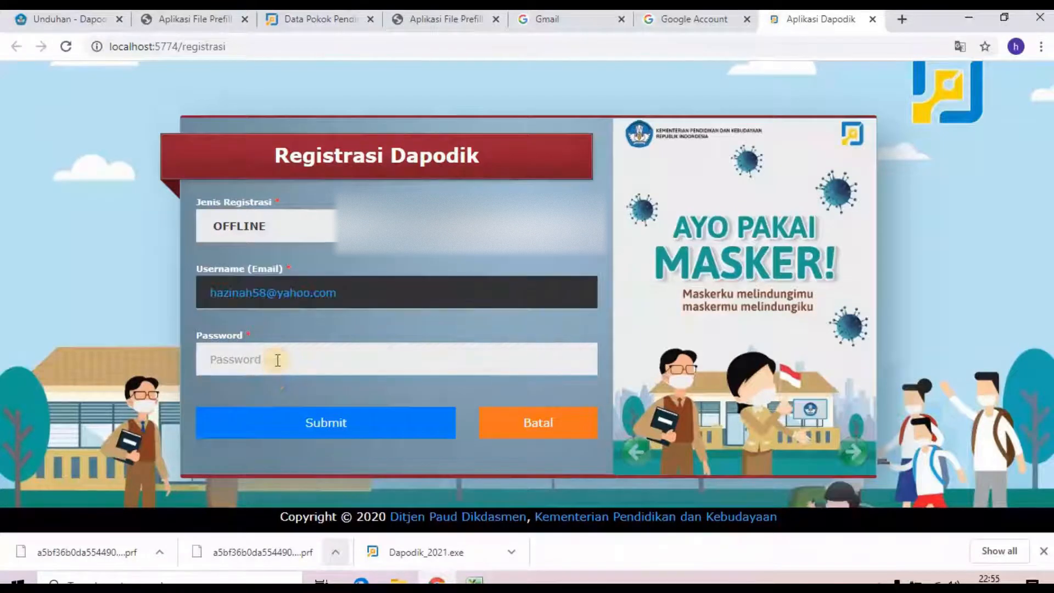
pyautogui.write('••••••••')
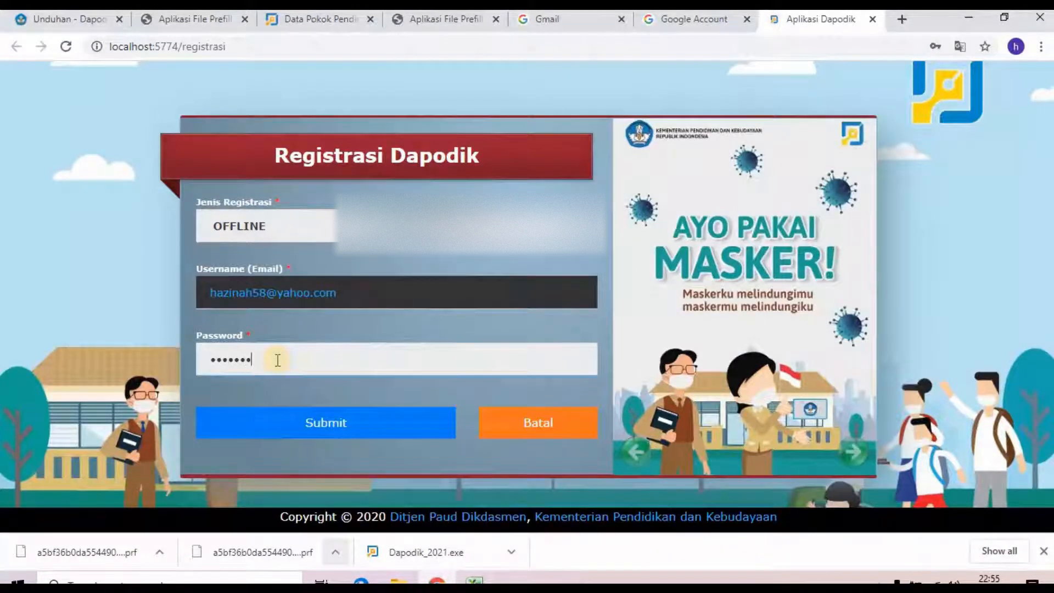
pyautogui.click(340, 423)
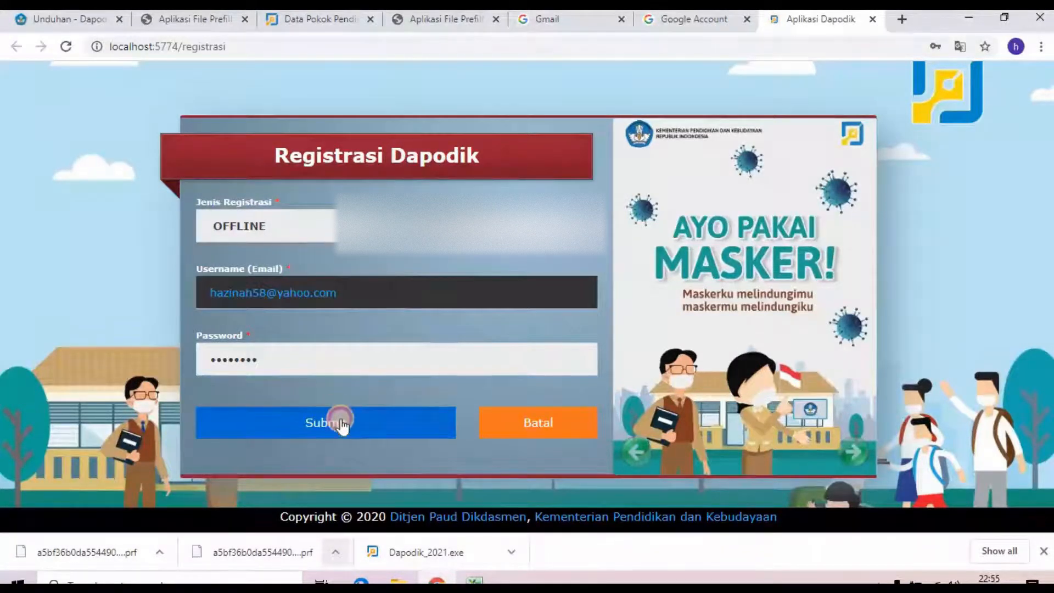
pyautogui.click(598, 141)
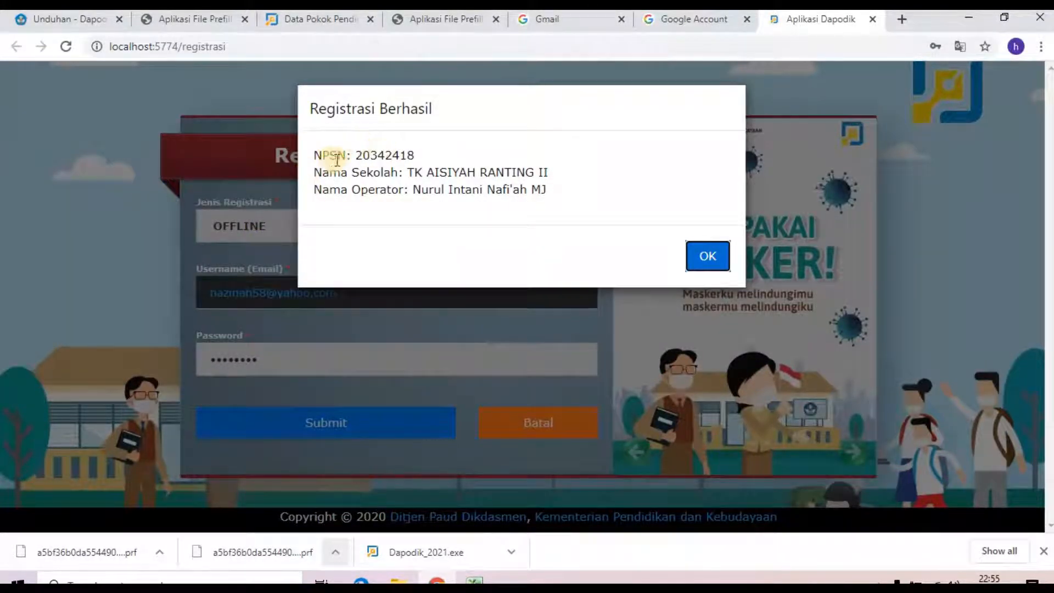
# Step: Log in with the saved operator username and password, letting Chrome save the password
pyautogui.click(706, 258)
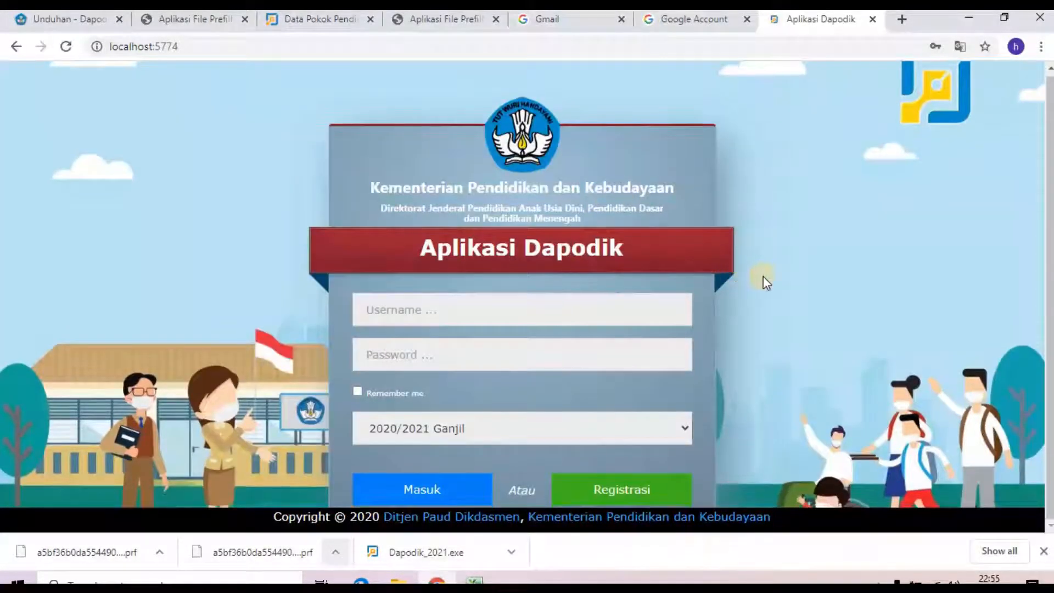
pyautogui.click(431, 307)
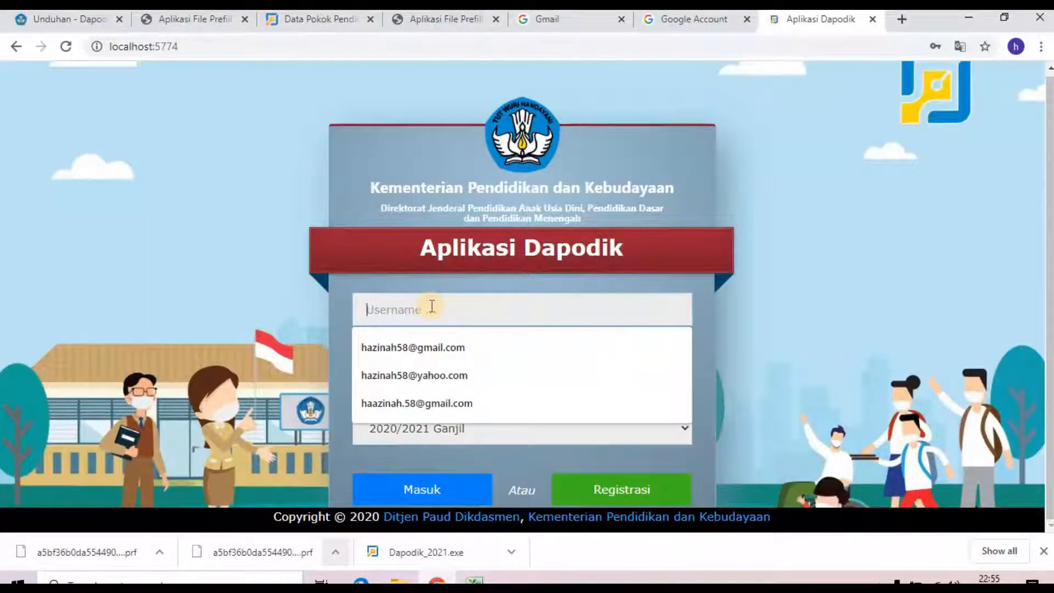
pyautogui.click(437, 374)
pyautogui.click(442, 357)
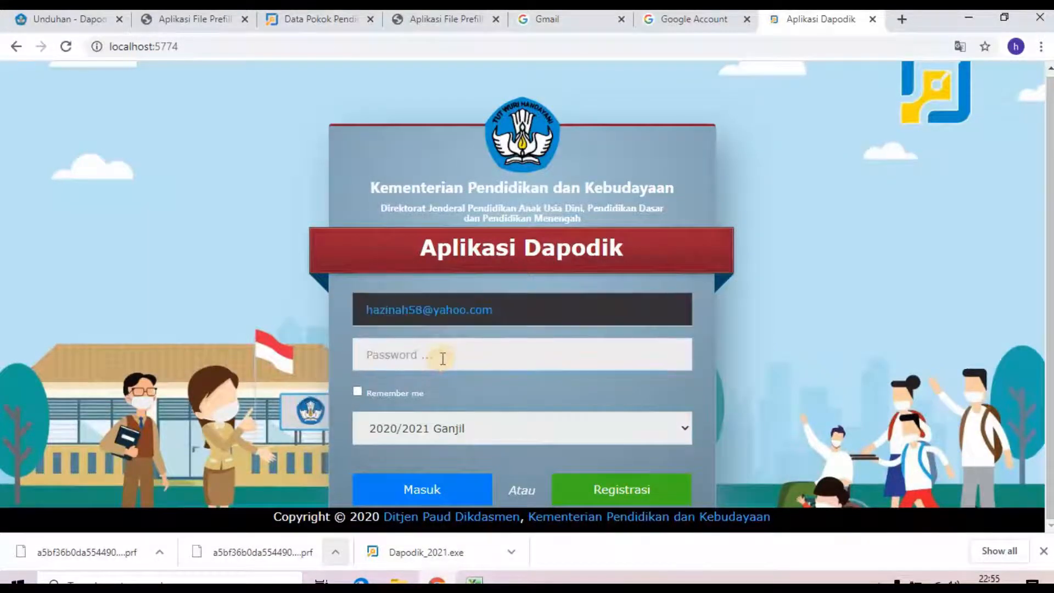
pyautogui.write('••••••••')
pyautogui.click(446, 483)
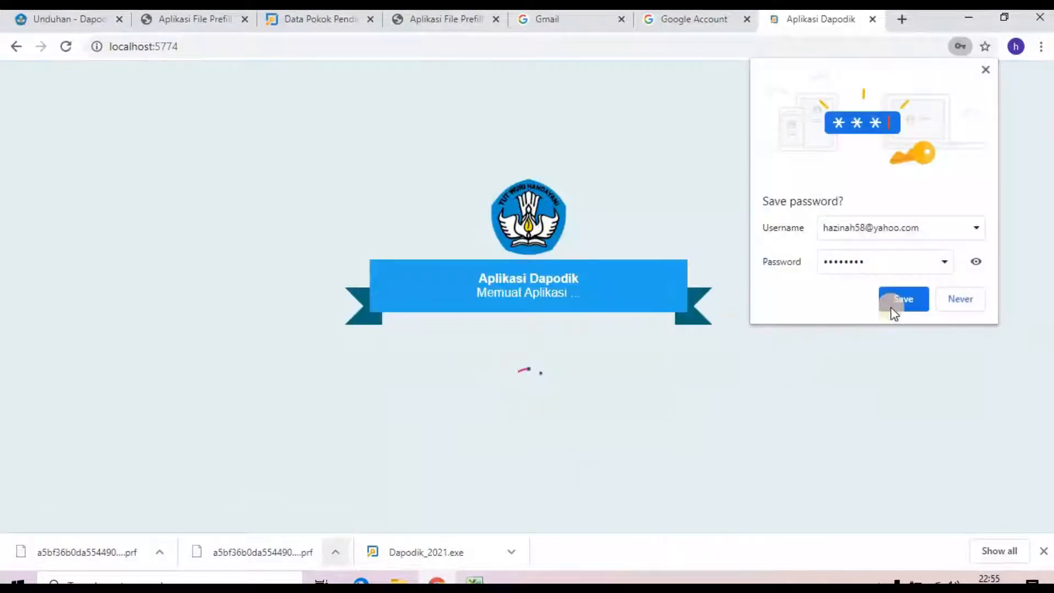
pyautogui.click(894, 301)
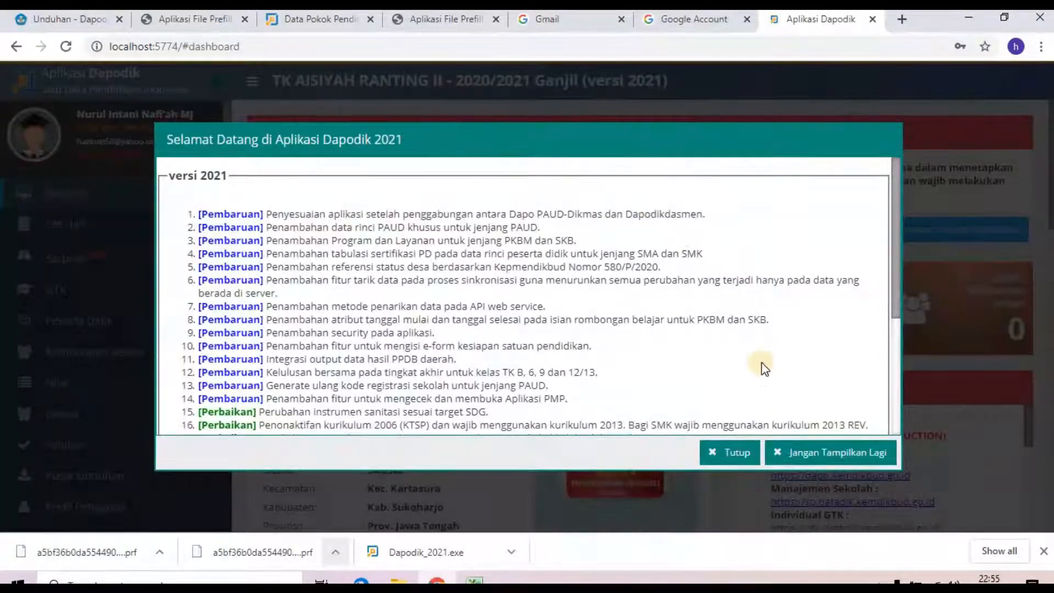
# Step: Close the version 2021 welcome notes to bring up the Perubahan Password dialog
pyautogui.click(729, 451)
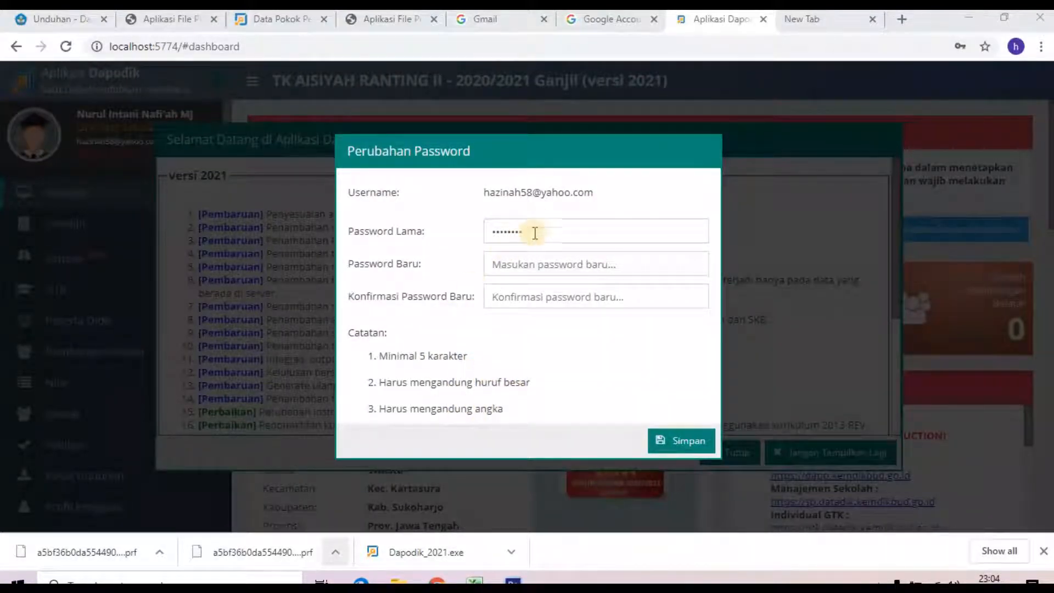
# Step: Retype the old password, enter and confirm a new password, and save it with Simpan
pyautogui.moveTo(534, 234); pyautogui.dragTo(478, 231)
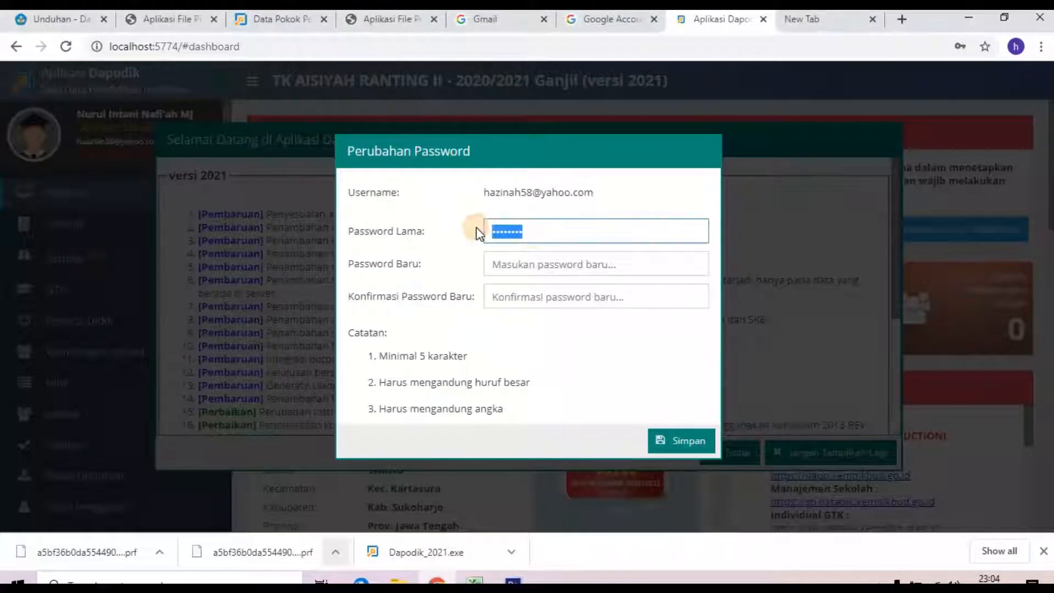
pyautogui.write('••••••')
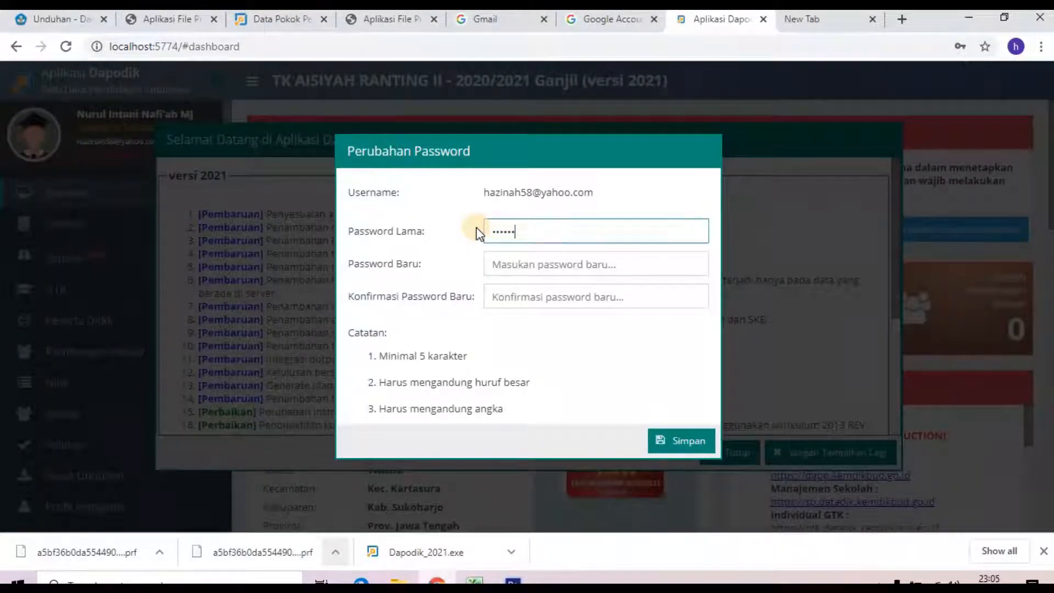
pyautogui.click(512, 265)
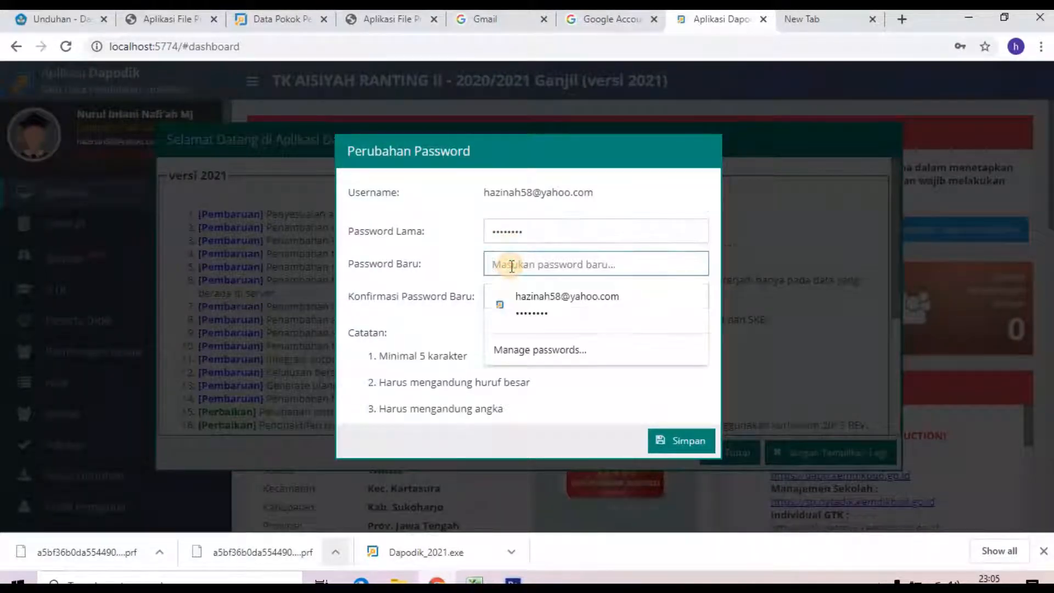
pyautogui.write('•')
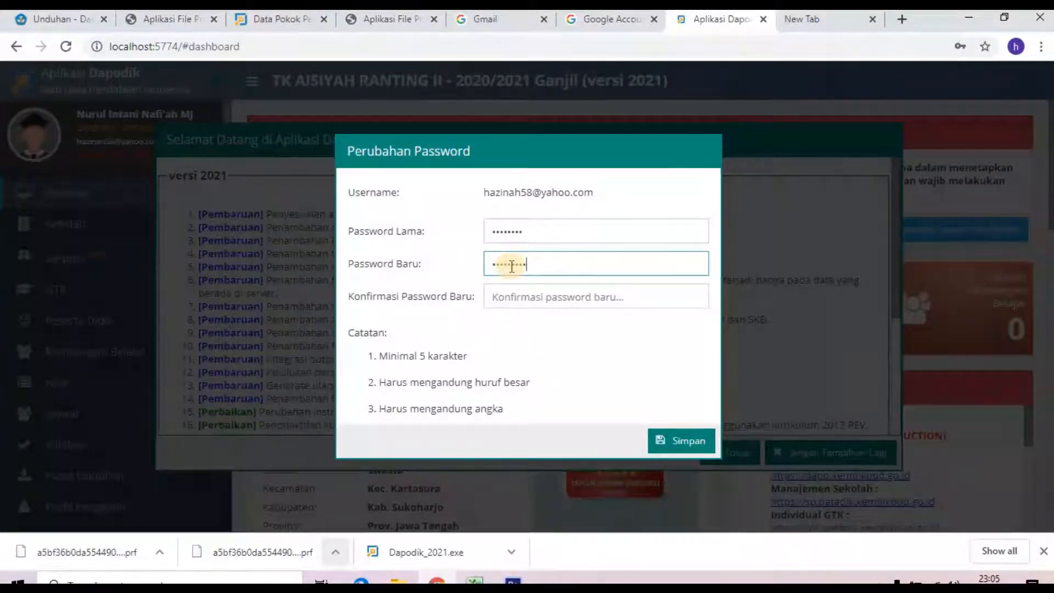
pyautogui.press('Tab')
pyautogui.write('••')
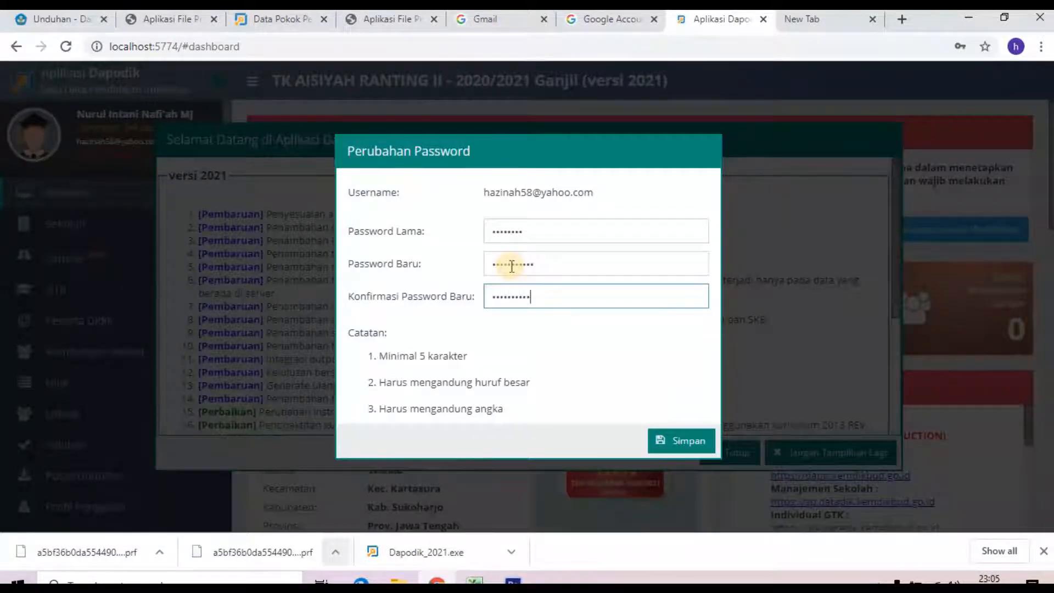
pyautogui.write('•')
pyautogui.click(680, 441)
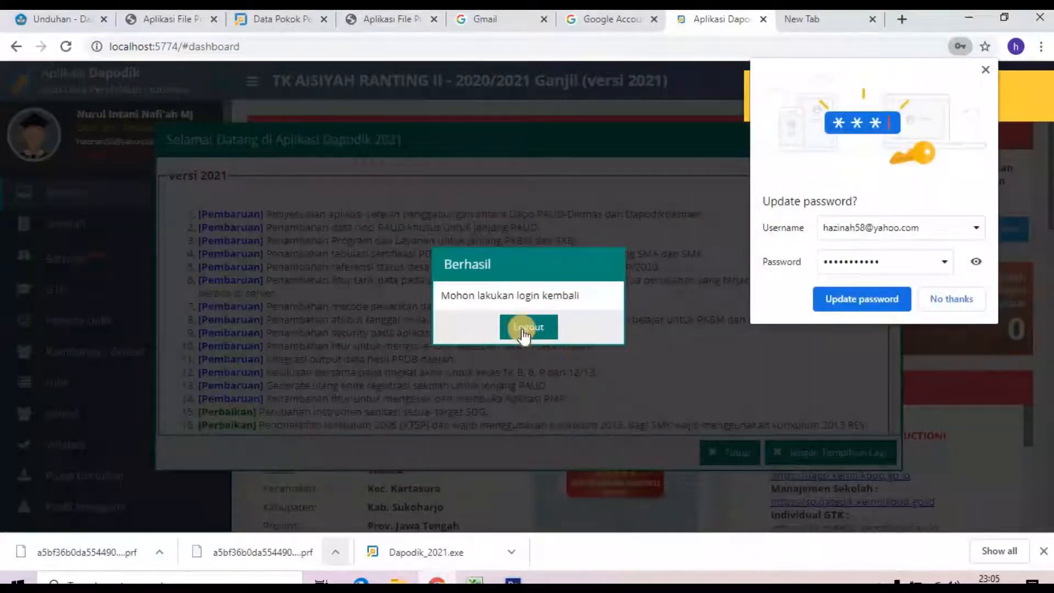
# Step: Update Chrome's stored password, log out, and sign back in with the new password
pyautogui.click(843, 303)
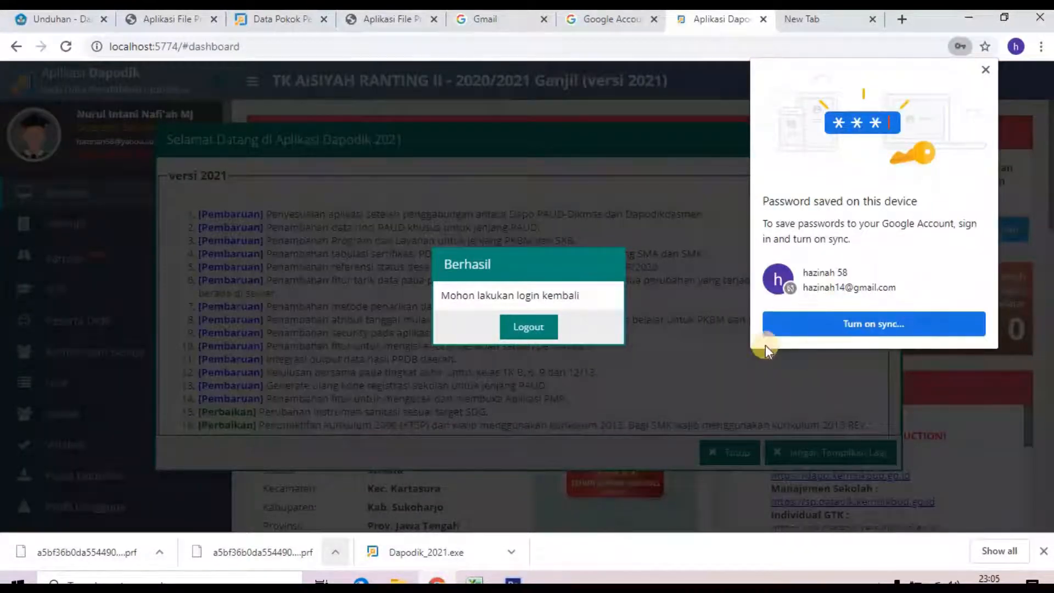
pyautogui.click(525, 329)
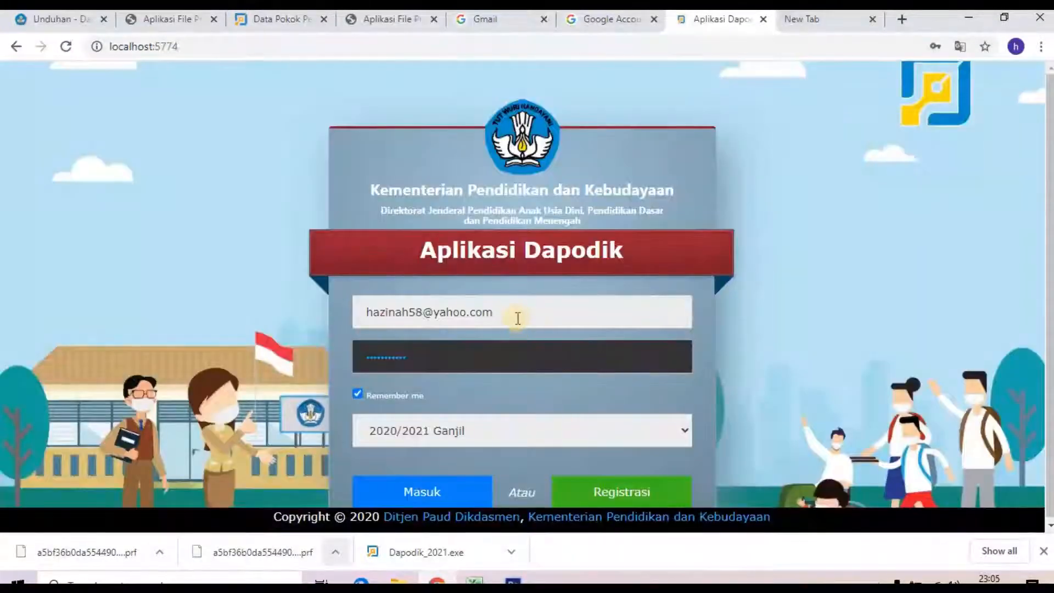
pyautogui.click(358, 395)
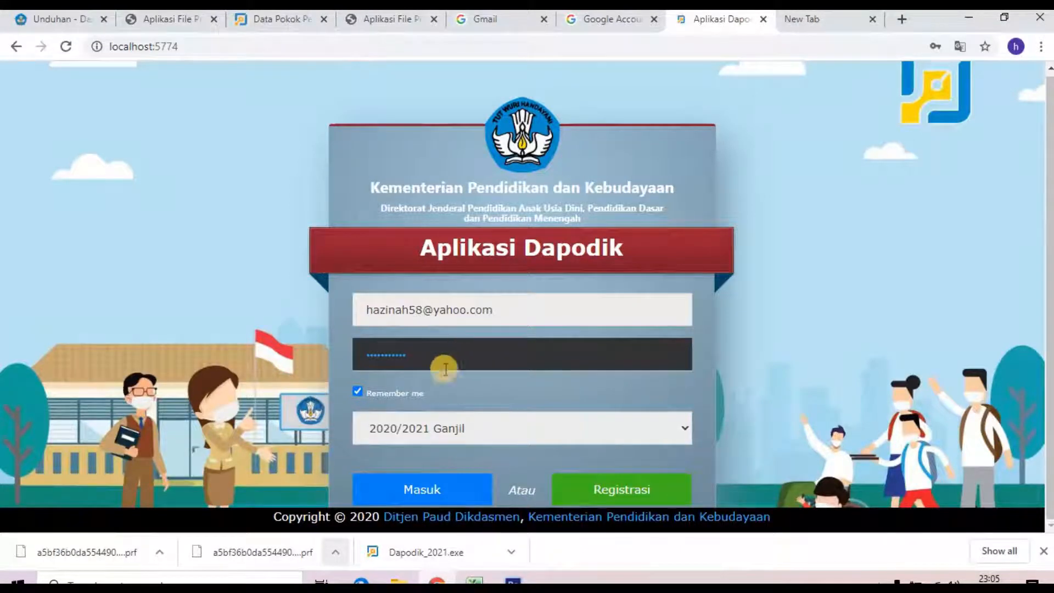
pyautogui.click(357, 395)
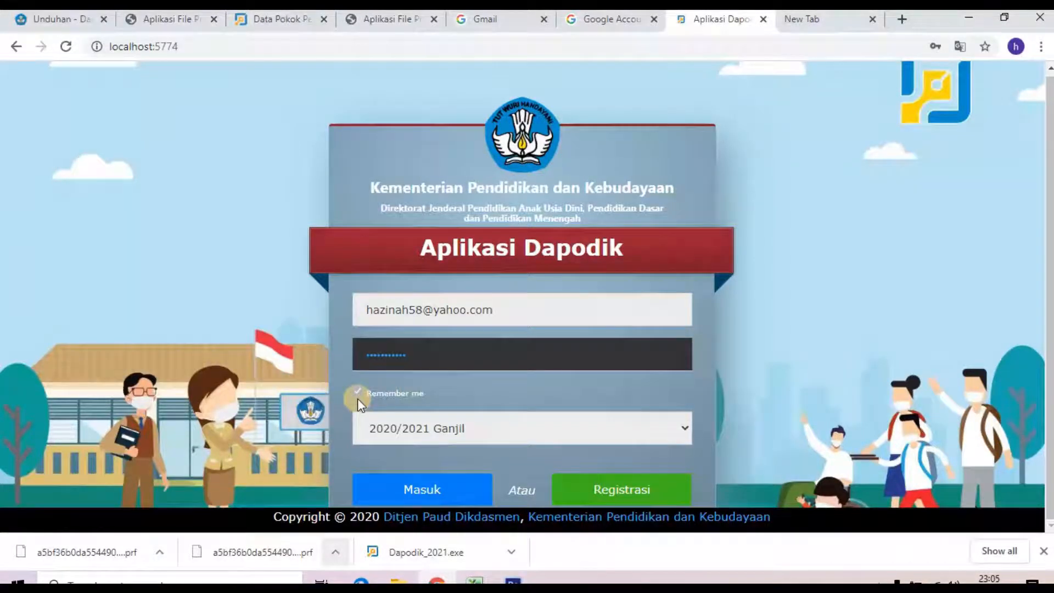
pyautogui.click(417, 358)
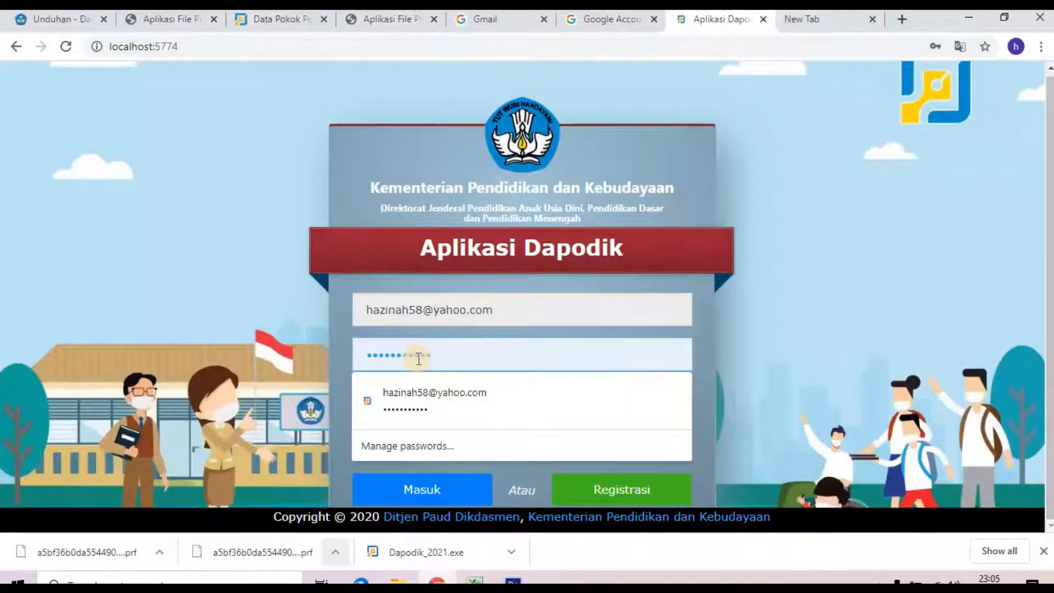
pyautogui.click(330, 356)
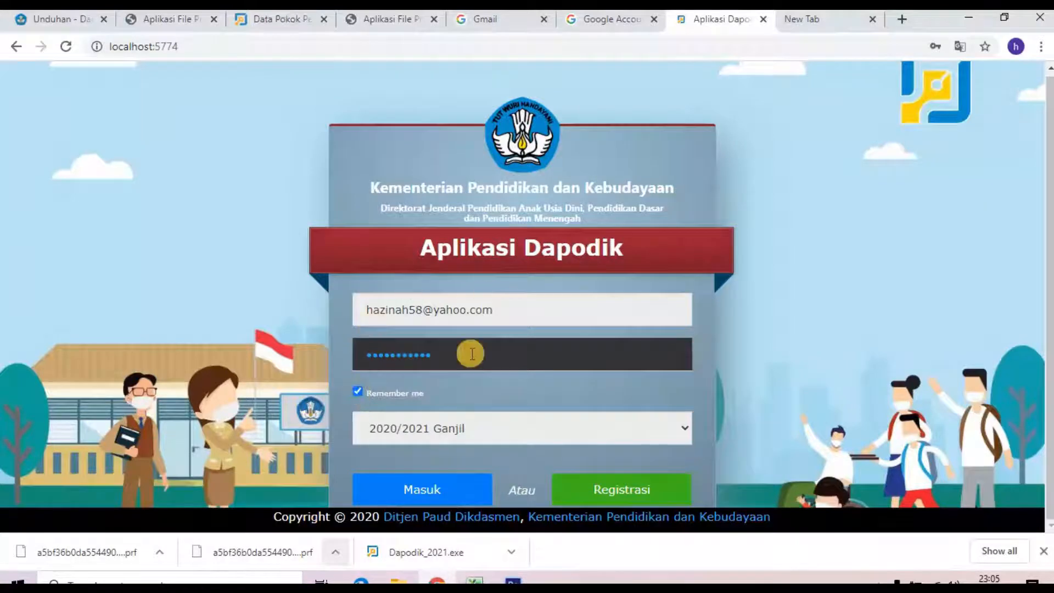
pyautogui.click(423, 491)
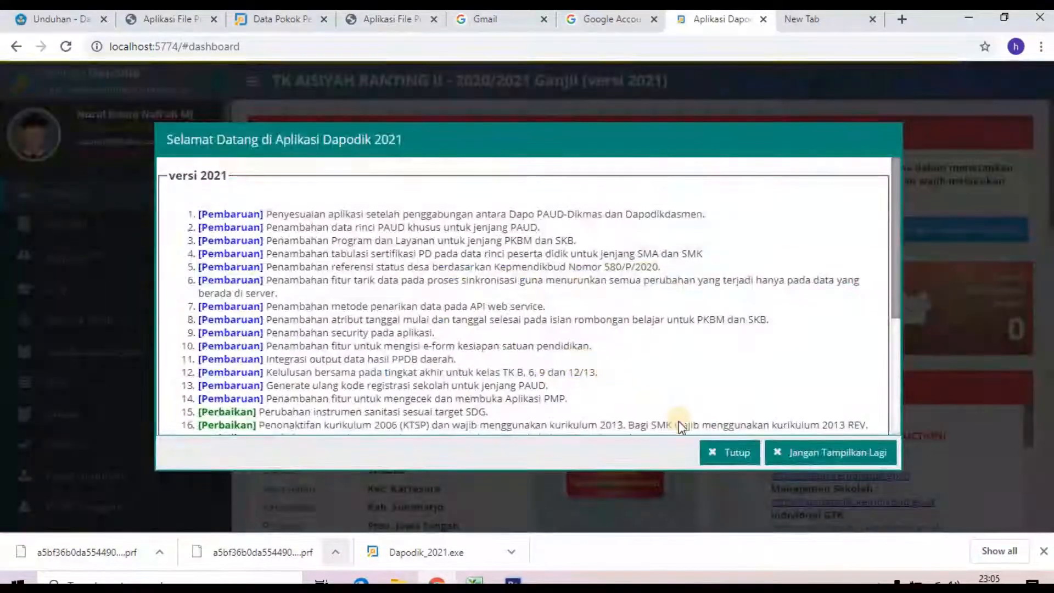
# Step: Close the Dapodik 2021 welcome notice and review TK AISIYAH RANTING II's dashboard details
pyautogui.click(723, 456)
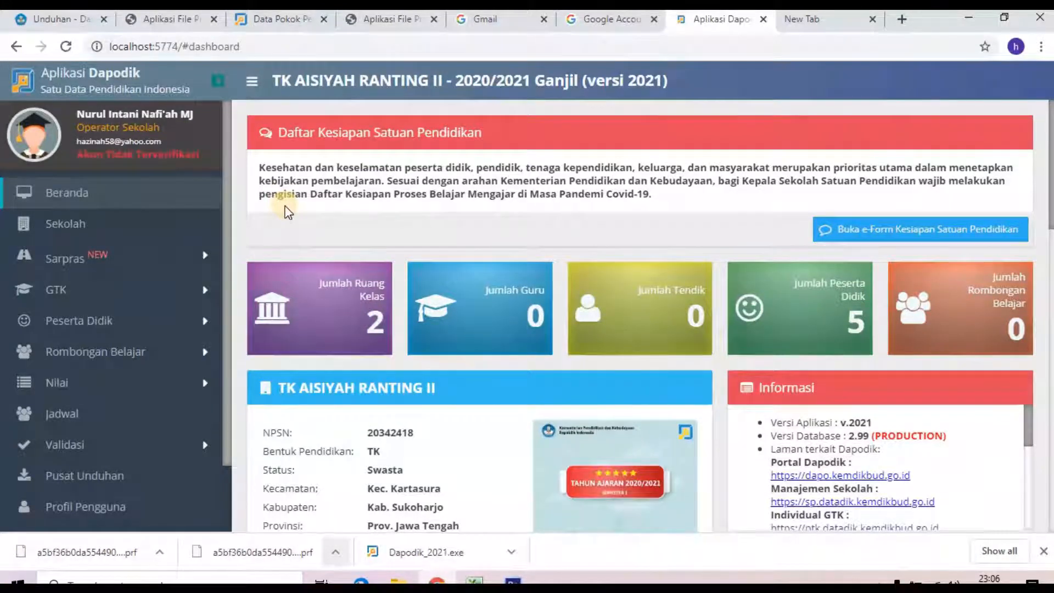
pyautogui.scroll(-3, 167, 215)
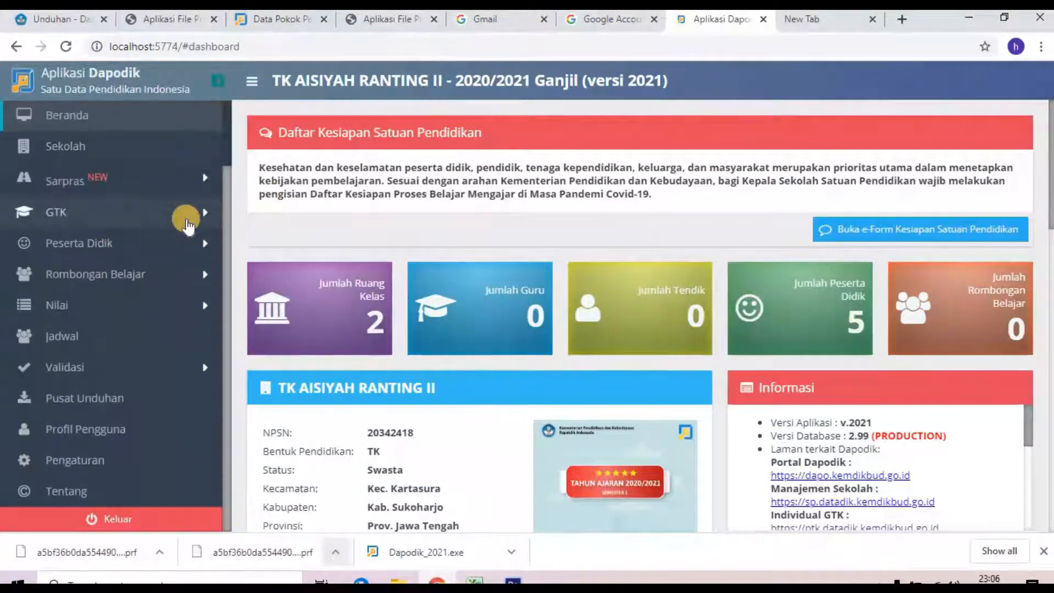
pyautogui.scroll(3, 183, 216)
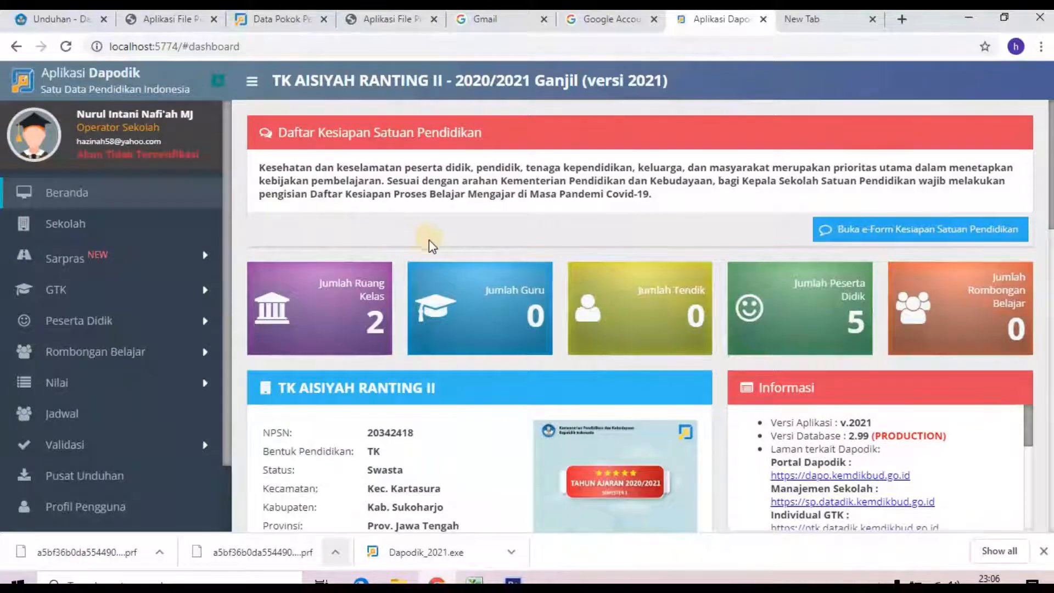
pyautogui.scroll(-3, 616, 279)
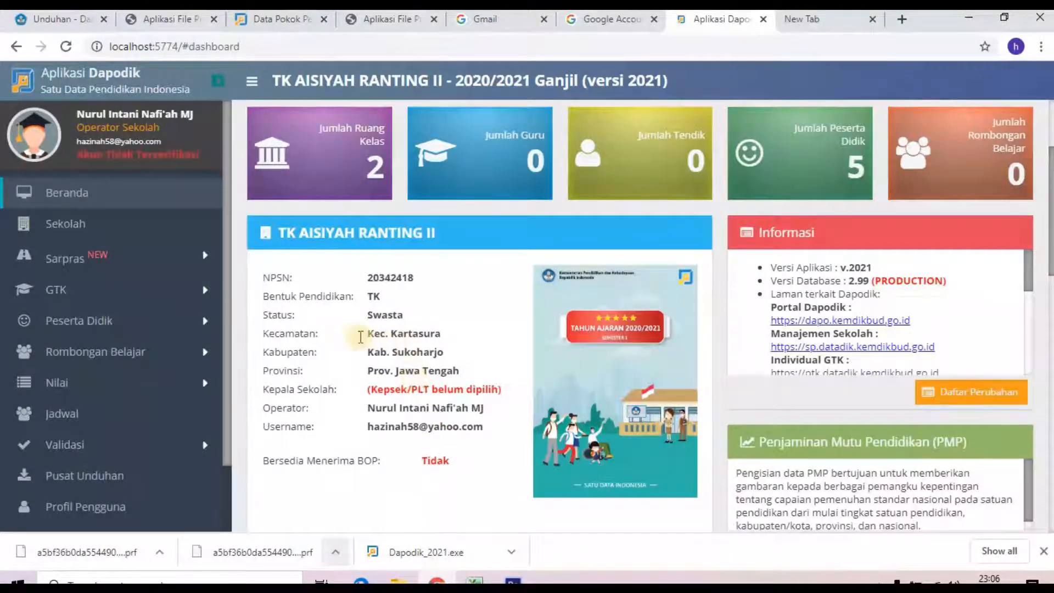
# Step: On the Sekolah page, set parent fees (iuran) to Tidak and save the school data
pyautogui.click(81, 228)
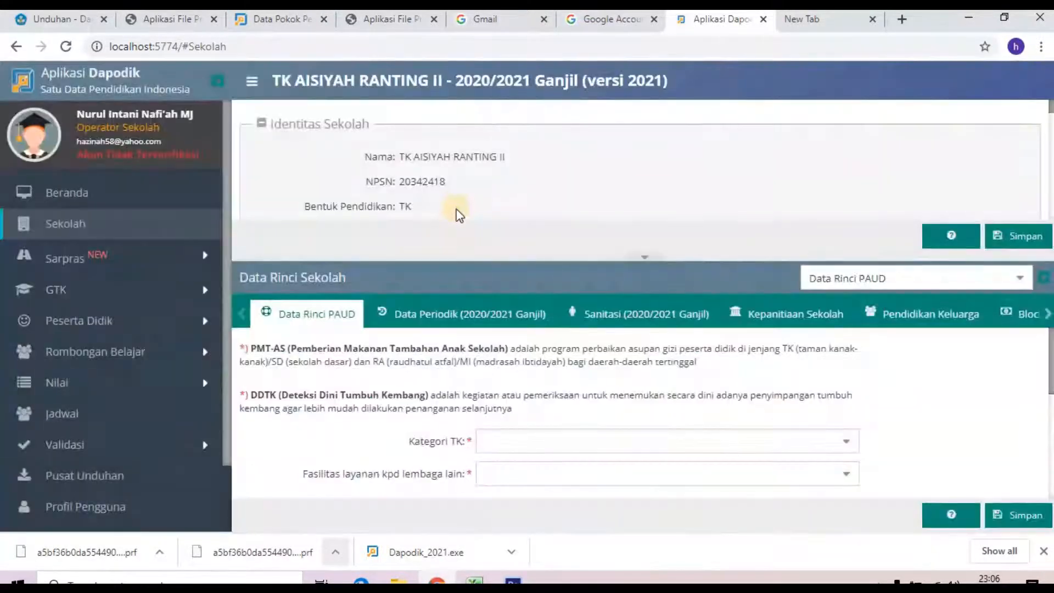
pyautogui.scroll(-5, 460, 203)
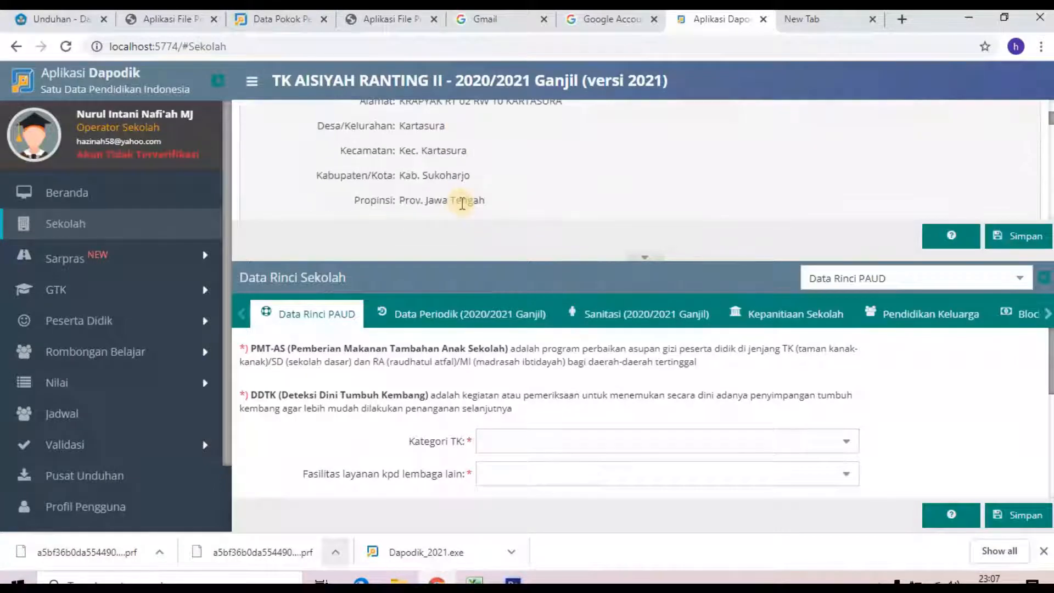
pyautogui.scroll(-5, 477, 167)
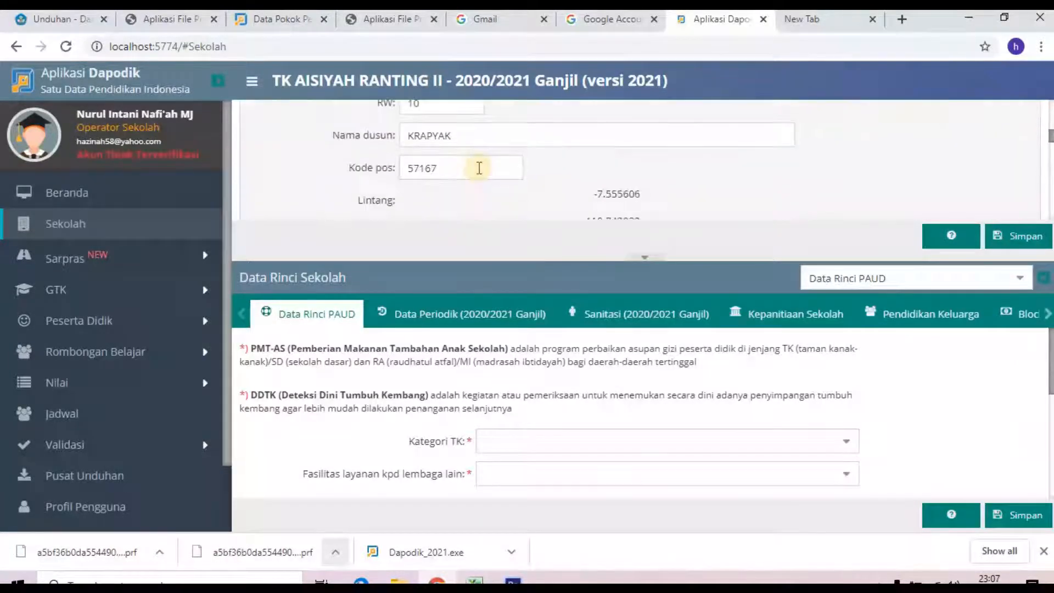
pyautogui.scroll(-4, 495, 172)
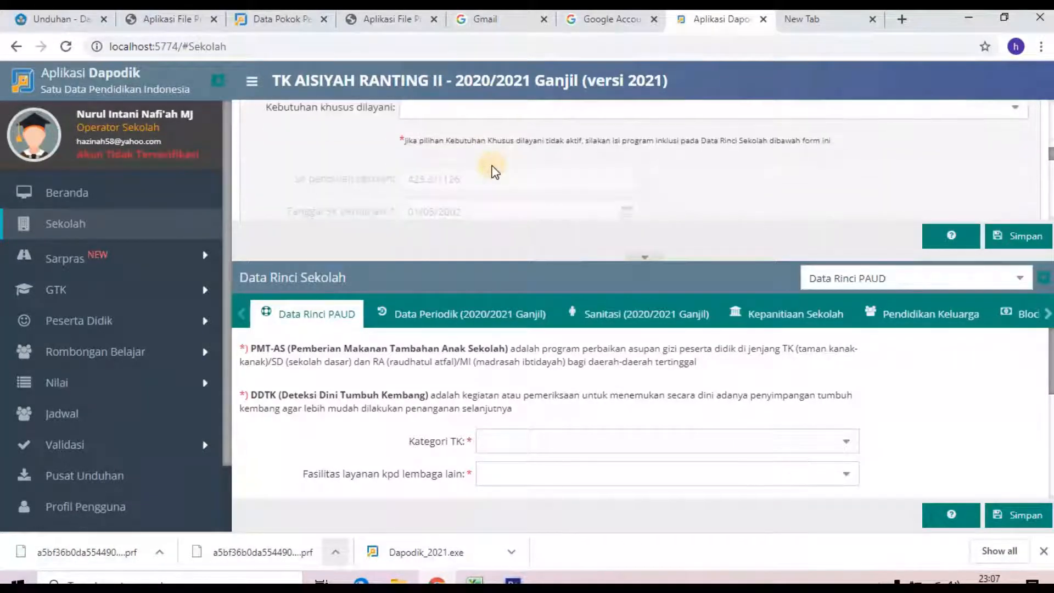
pyautogui.scroll(-3, 494, 172)
pyautogui.scroll(-6, 495, 171)
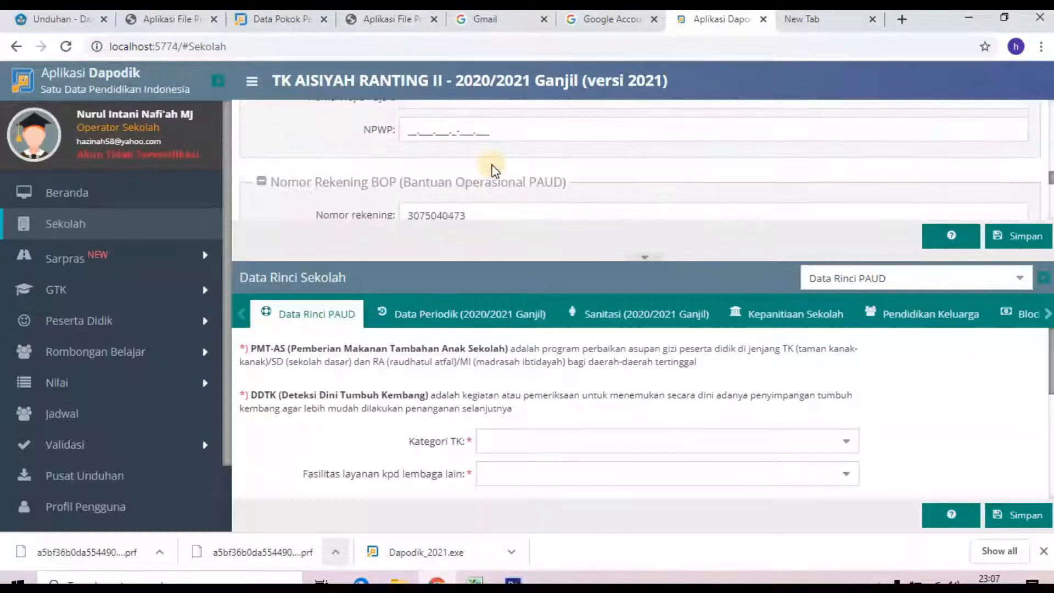
pyautogui.scroll(-5, 493, 165)
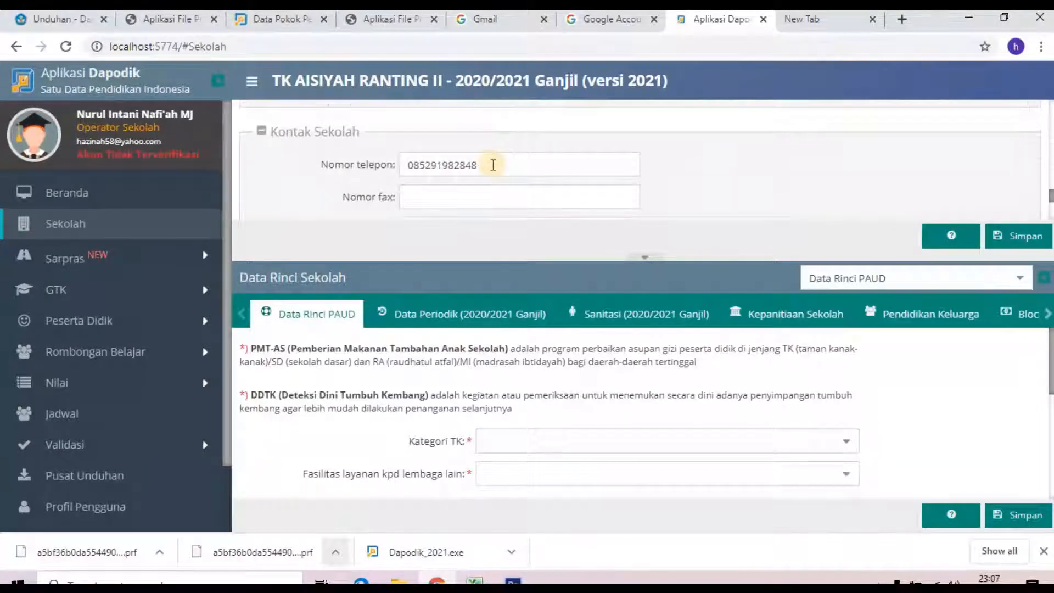
pyautogui.scroll(1, 493, 165)
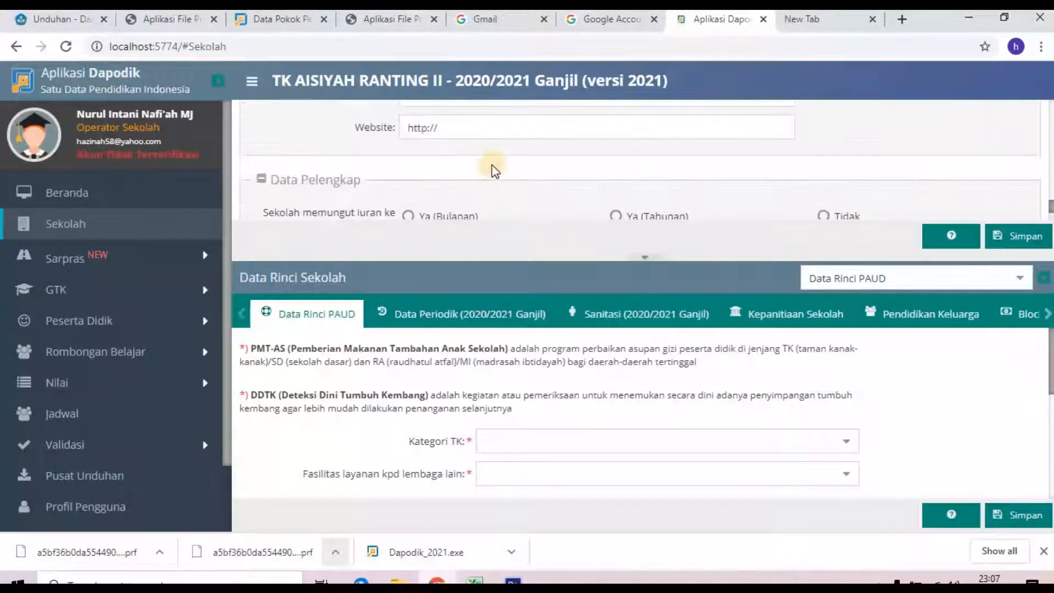
pyautogui.scroll(-1, 494, 165)
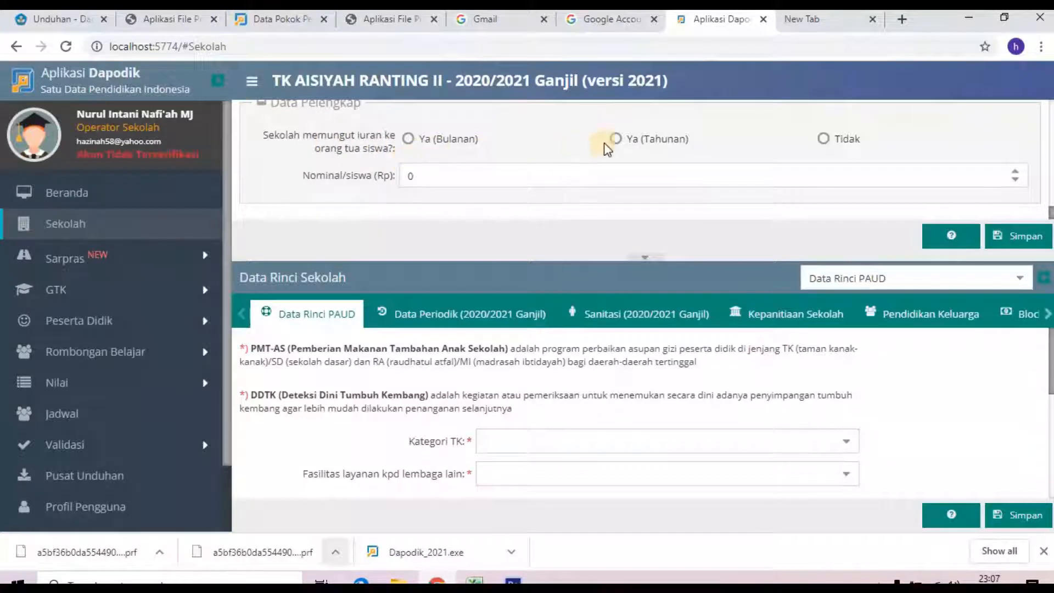
pyautogui.click(822, 139)
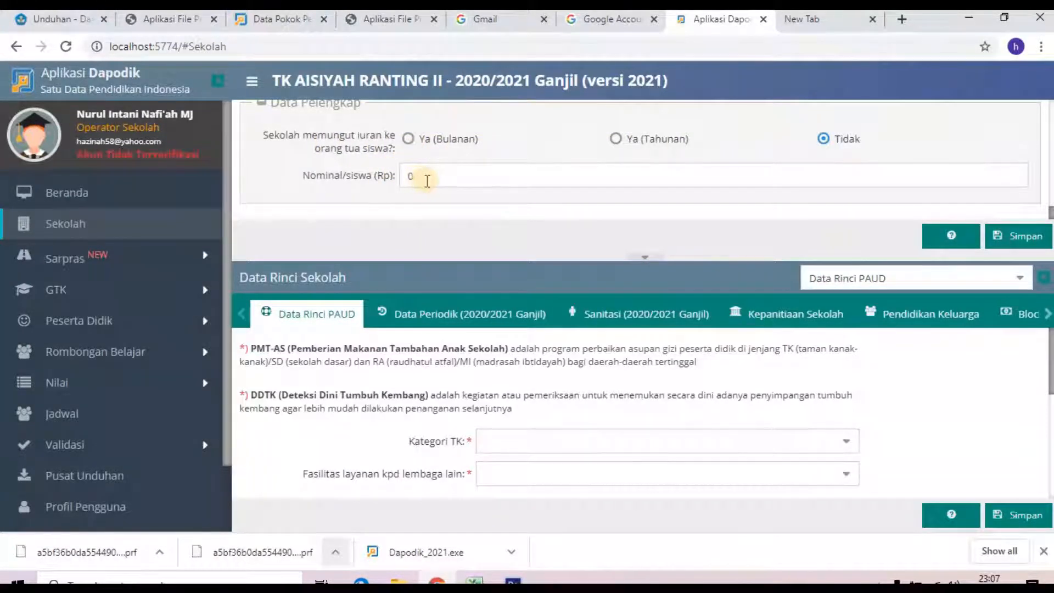
pyautogui.click(1009, 236)
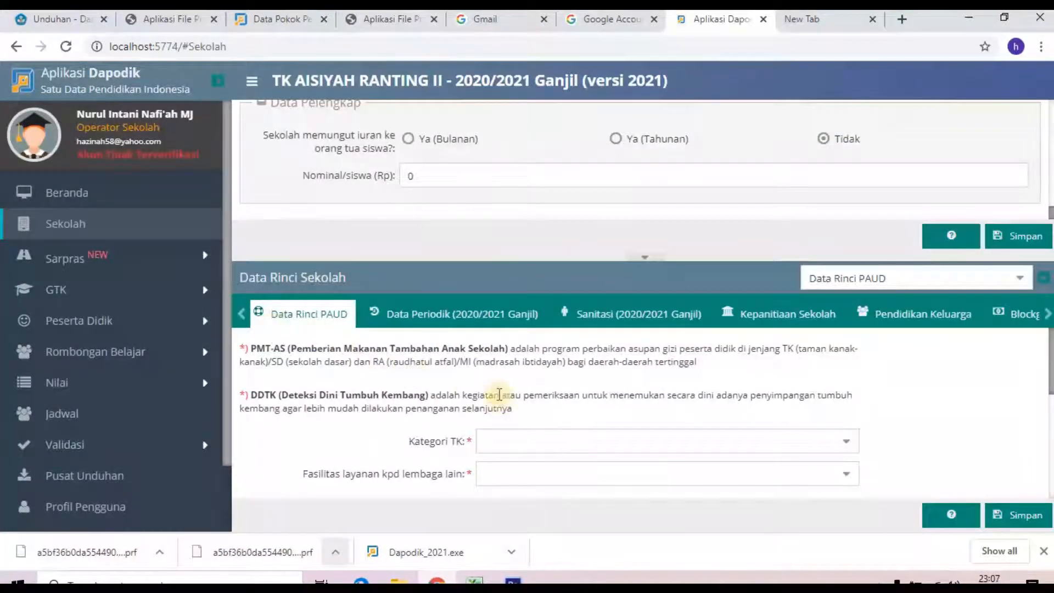
# Step: Set the kindergarten category to TK Biasa and service facilities to Tidak Ada
pyautogui.scroll(-3, 548, 394)
pyautogui.scroll(2, 618, 393)
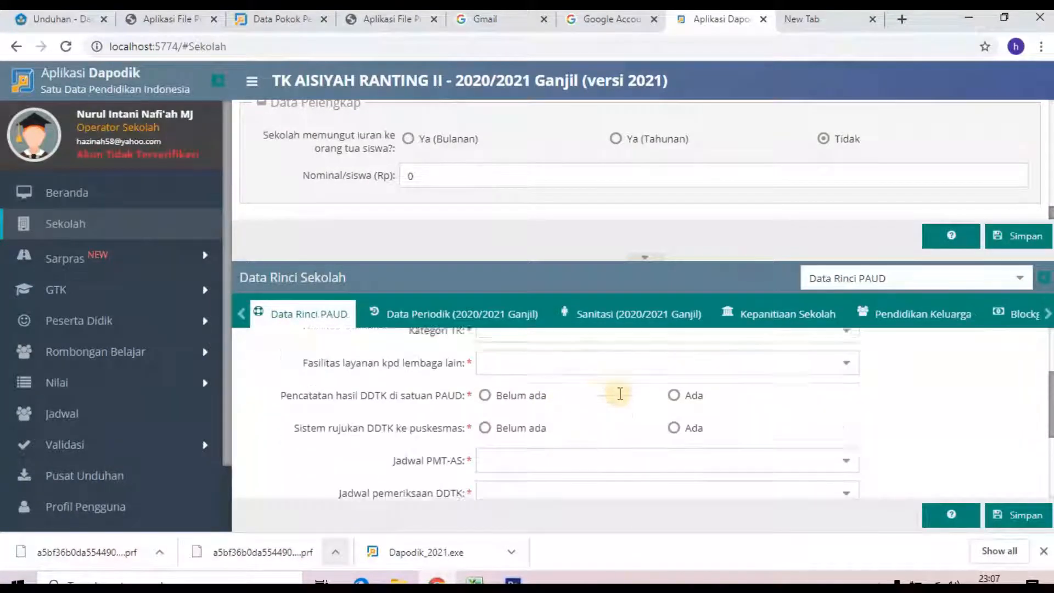
pyautogui.click(843, 365)
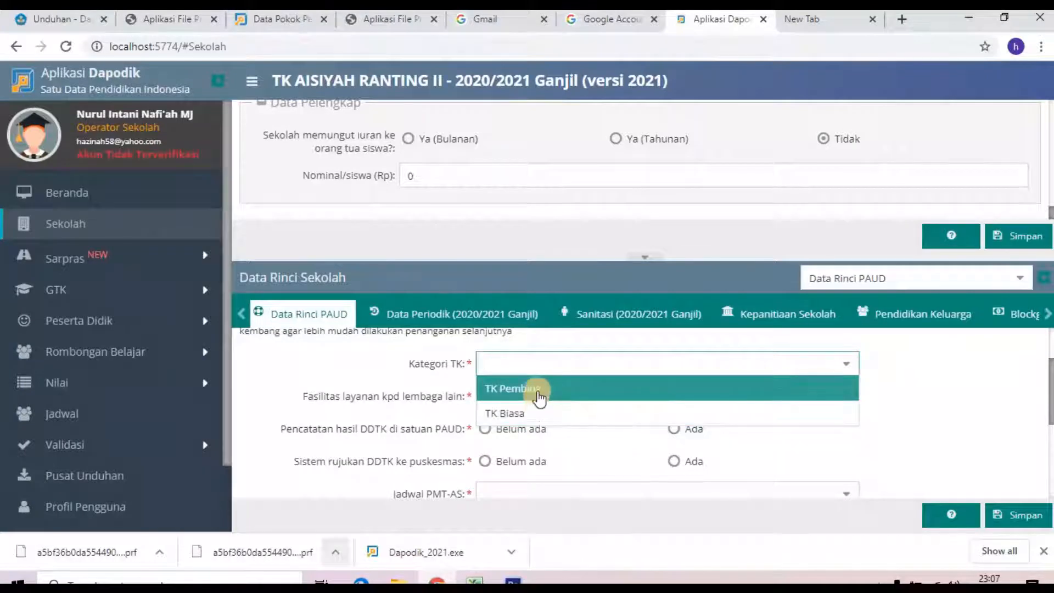
pyautogui.click(528, 415)
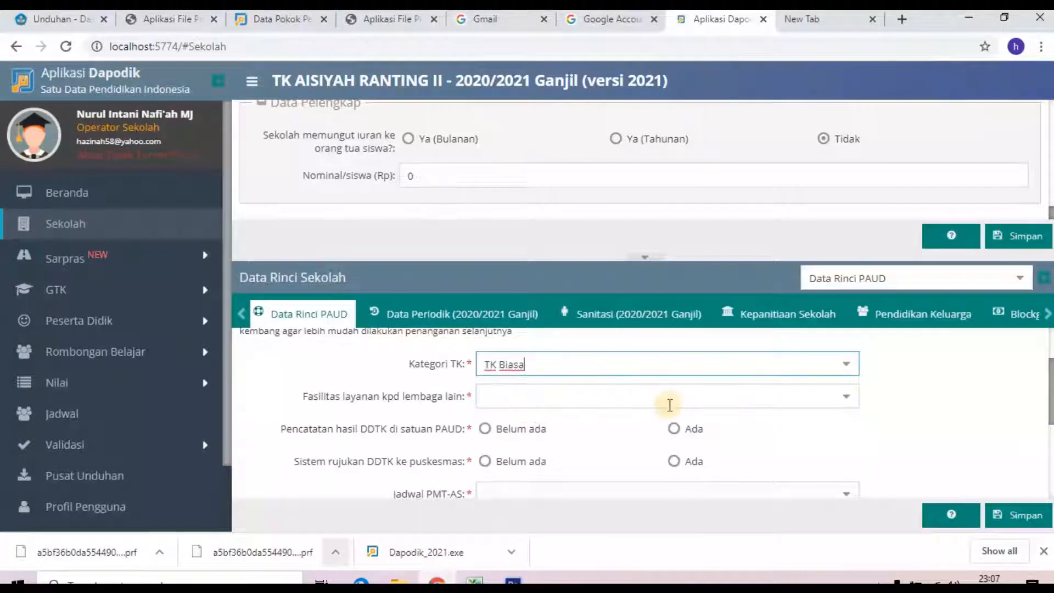
pyautogui.click(848, 399)
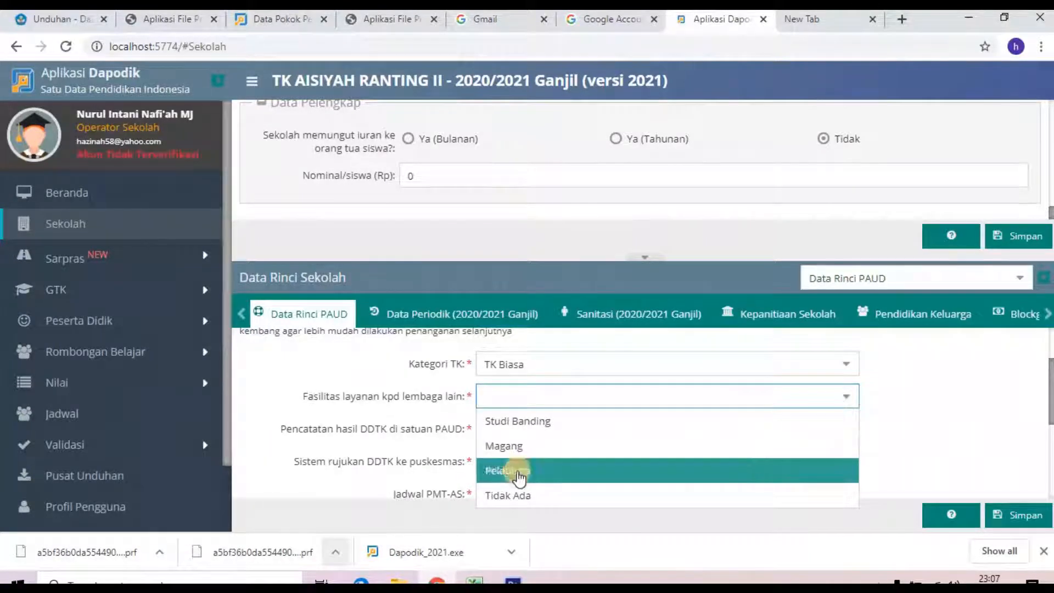
pyautogui.click(505, 496)
# Step: Record that DDTK results are kept in school and a DDTK referral system exists
pyautogui.scroll(-2, 722, 454)
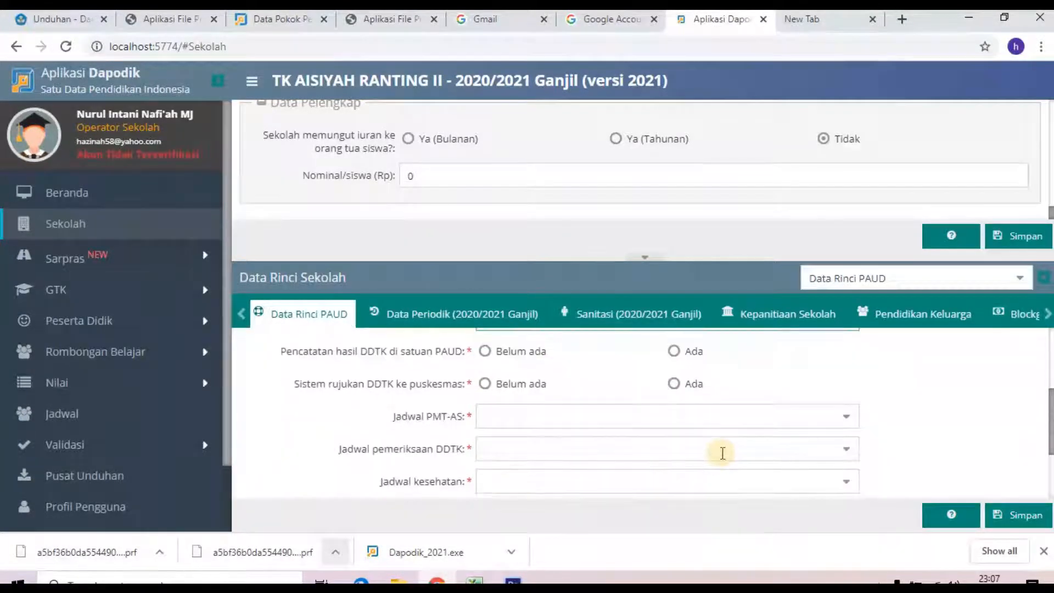
pyautogui.scroll(1, 723, 453)
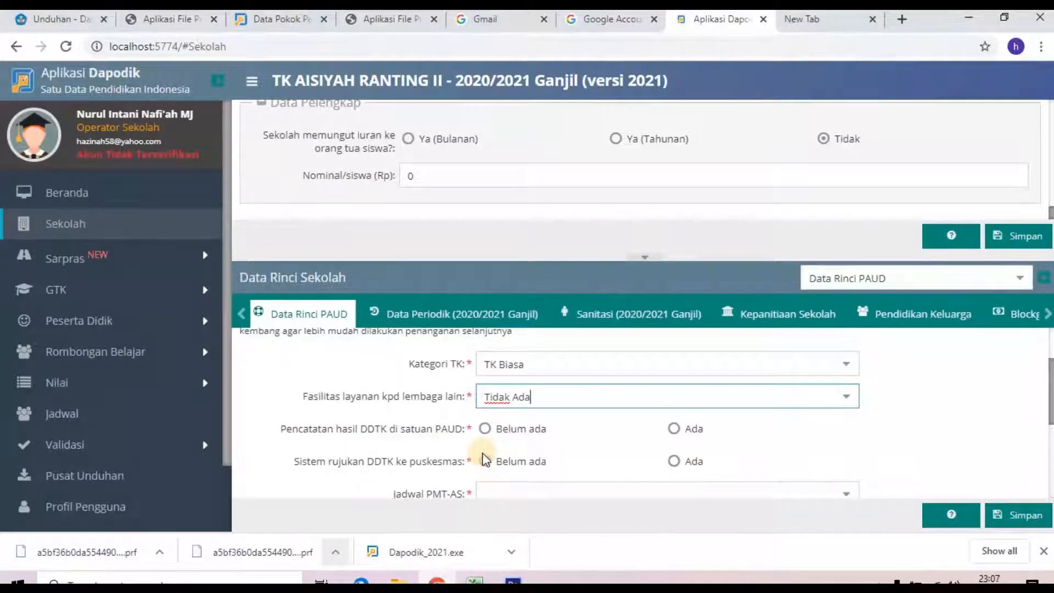
pyautogui.click(673, 429)
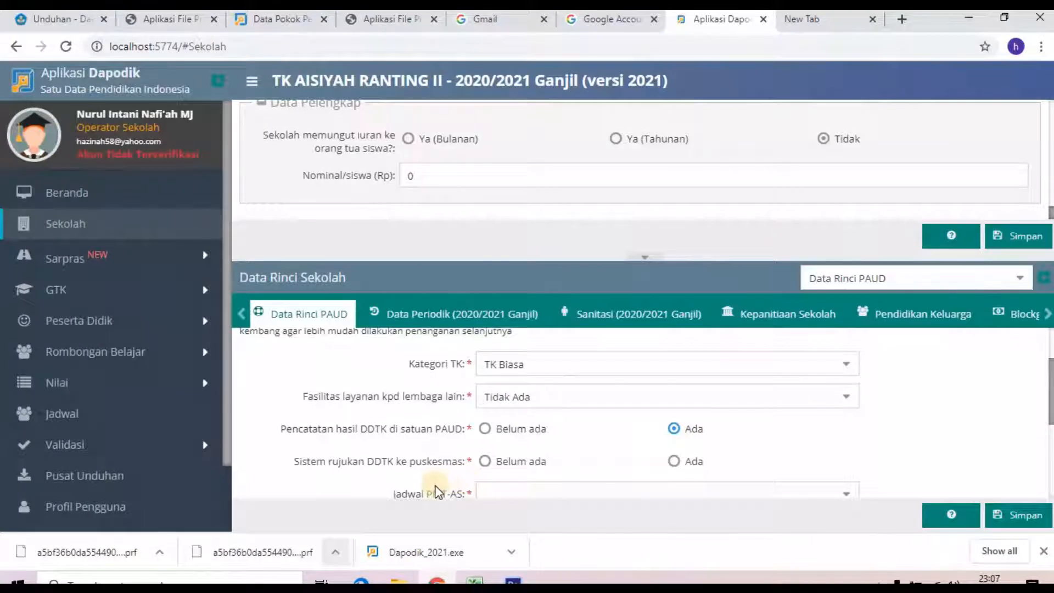
pyautogui.click(673, 461)
# Step: Set the PMT-AS, DDTK check and health schedules all to Satu minggu sekali
pyautogui.scroll(-1, 745, 457)
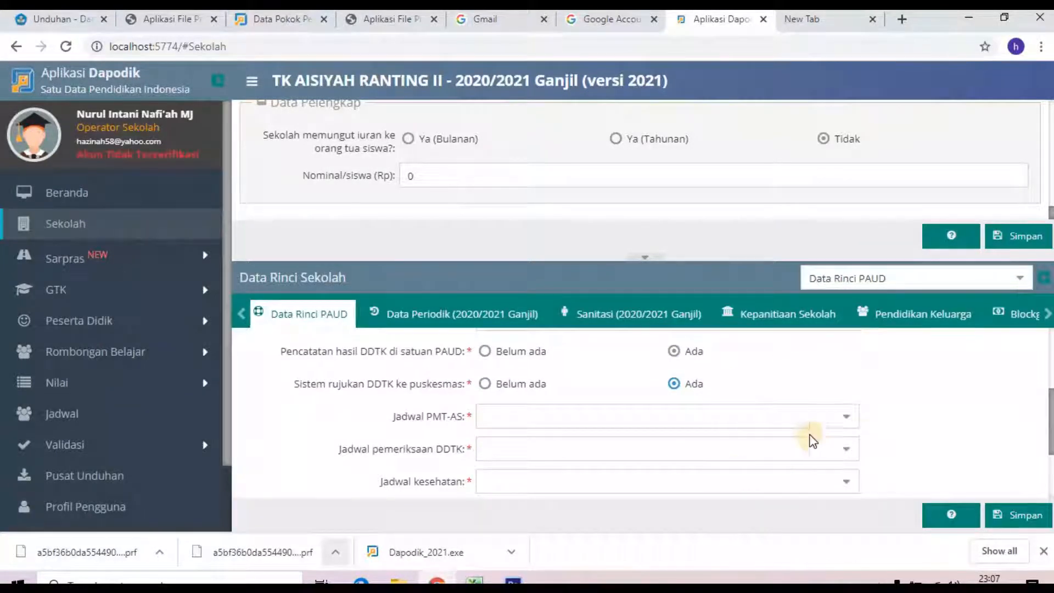
pyautogui.click(846, 418)
pyautogui.click(845, 418)
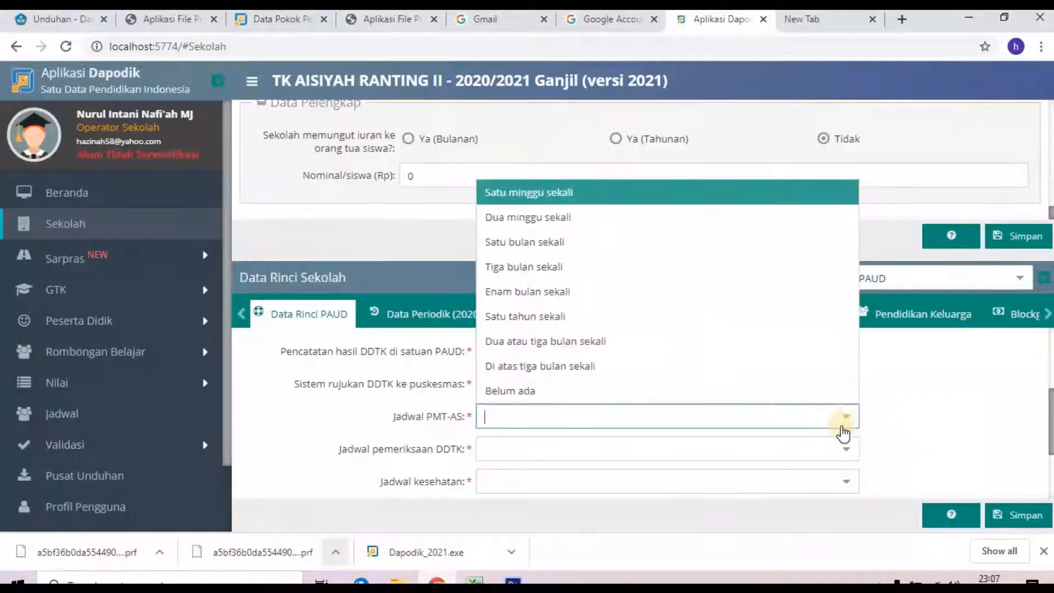
pyautogui.click(558, 192)
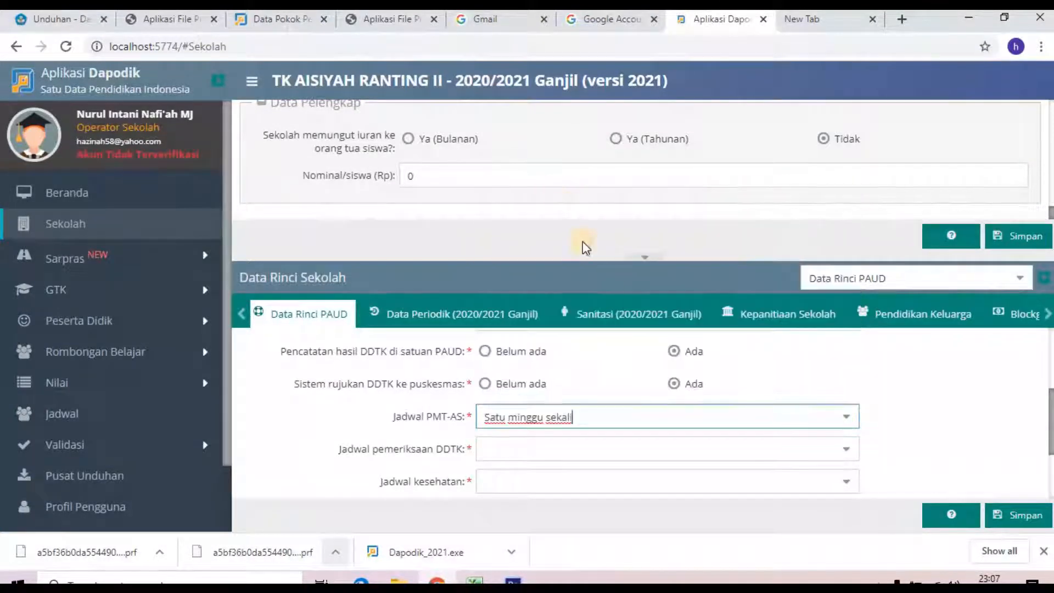
pyautogui.click(840, 456)
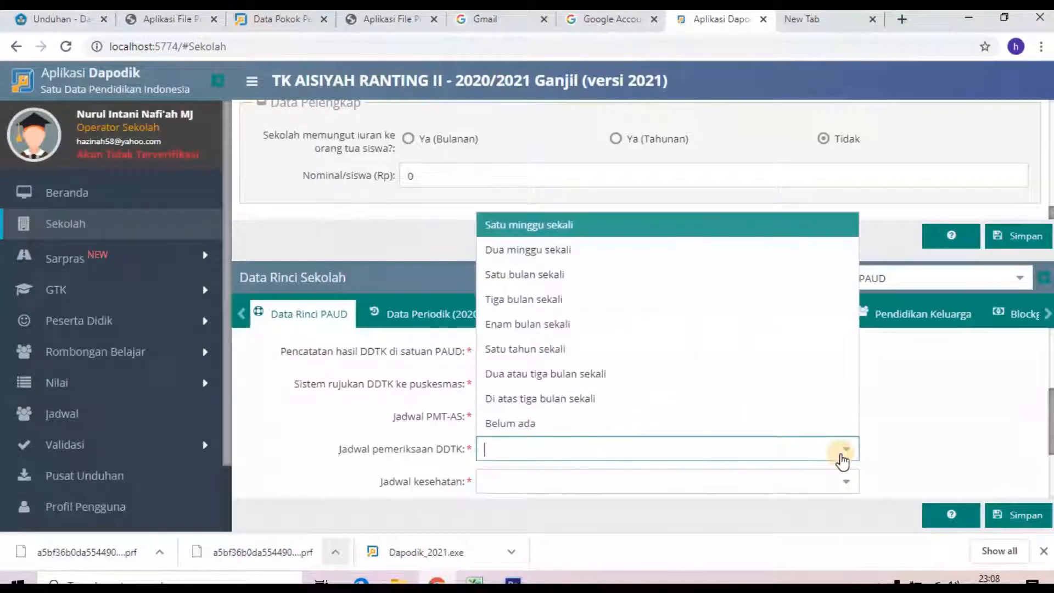
pyautogui.click(525, 224)
pyautogui.scroll(-2, 752, 419)
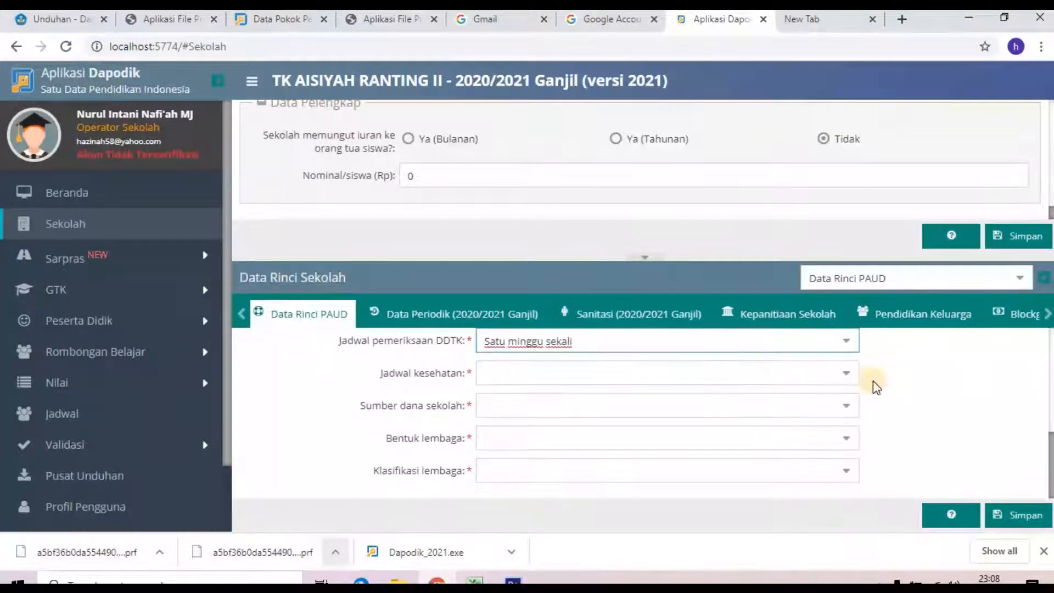
pyautogui.click(846, 377)
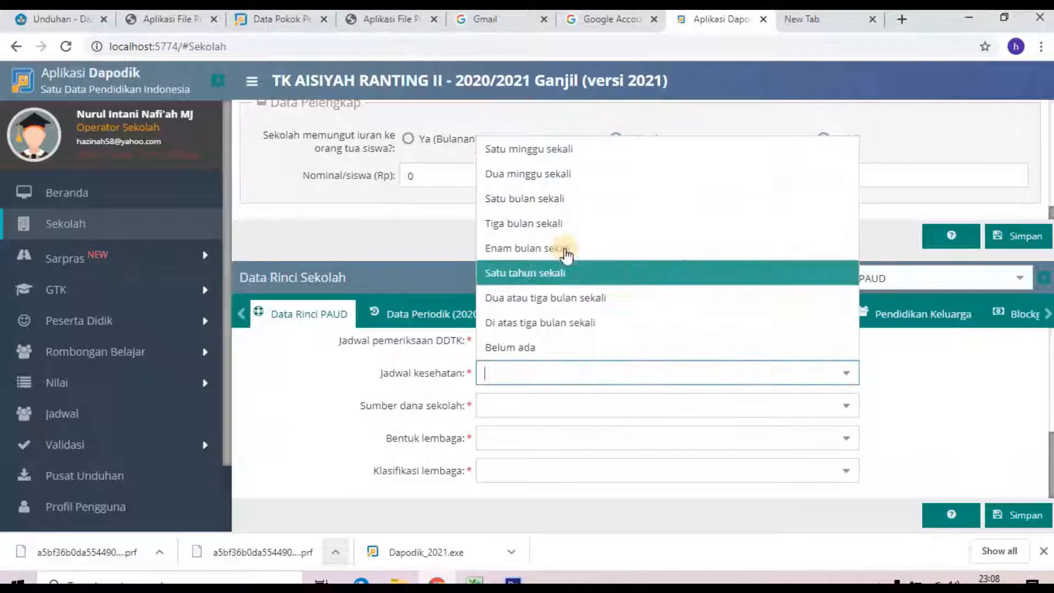
pyautogui.click(550, 156)
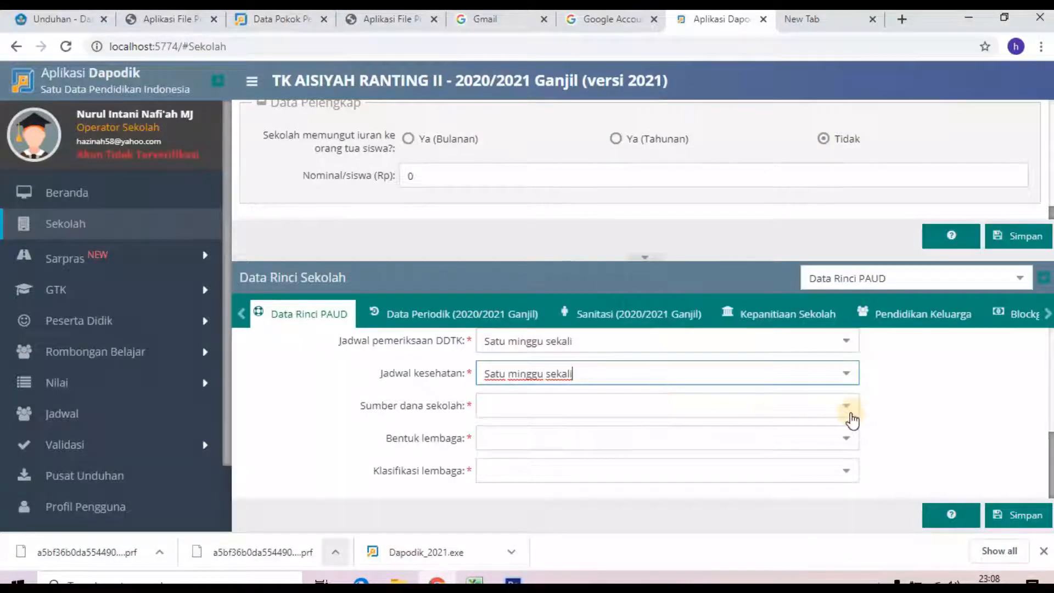
# Step: Choose Iuran Orangtua as funding source with a monthly parent fee of 50000 per student
pyautogui.click(845, 405)
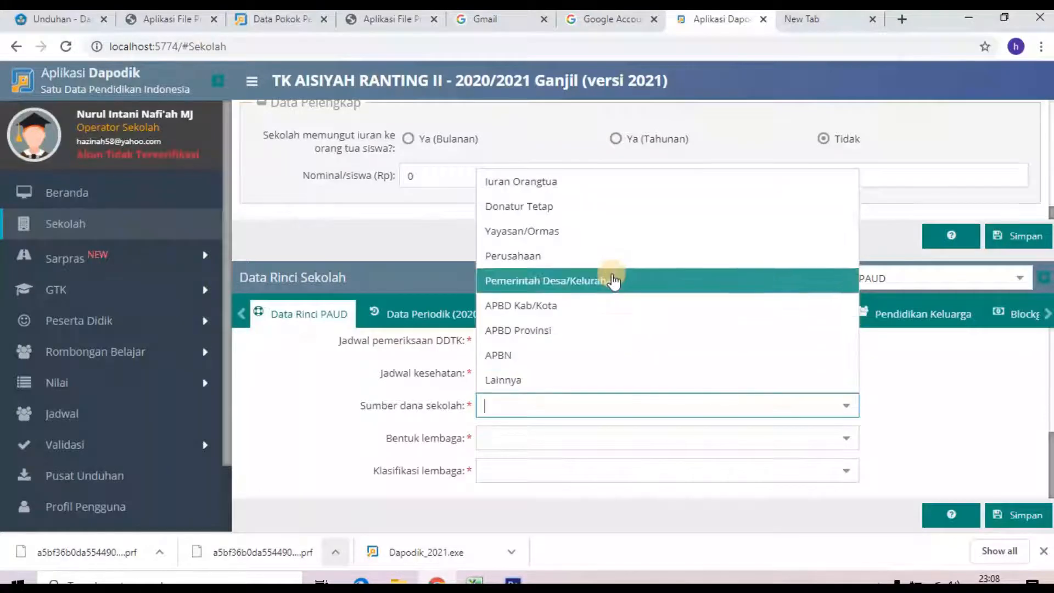
pyautogui.click(568, 187)
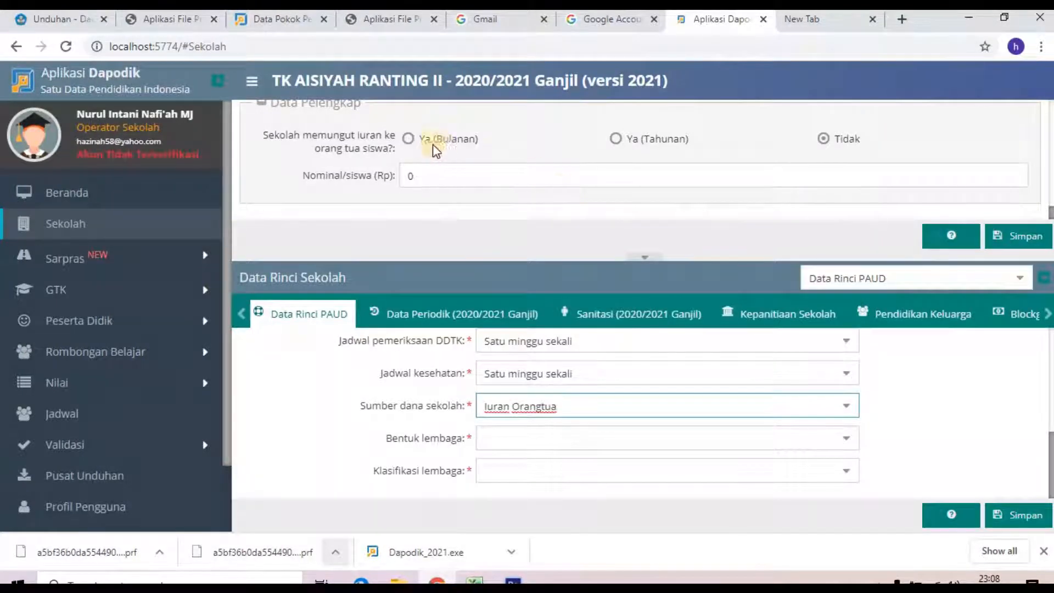
pyautogui.click(408, 140)
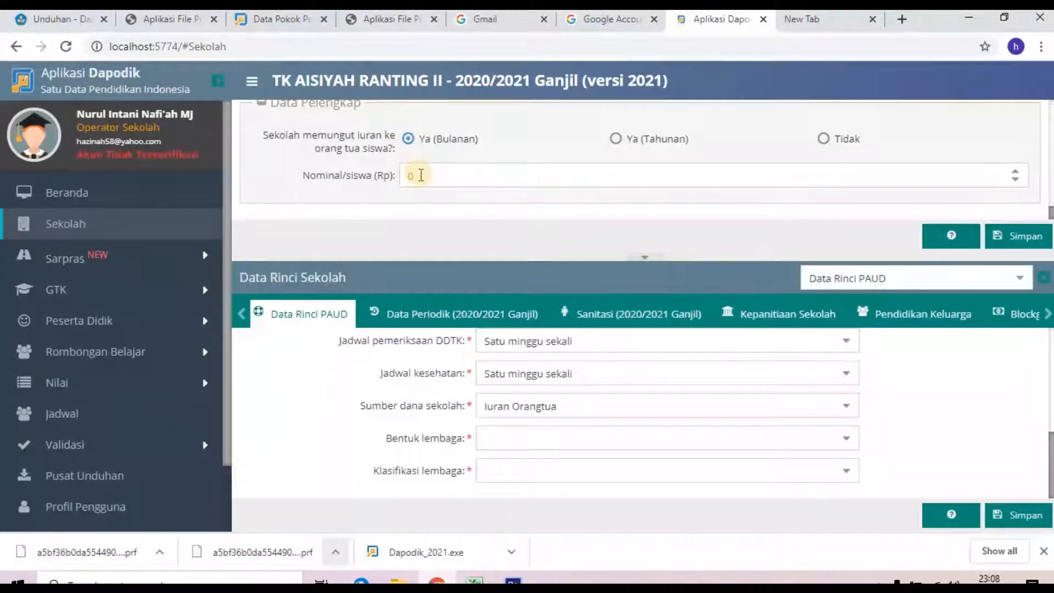
pyautogui.click(406, 175)
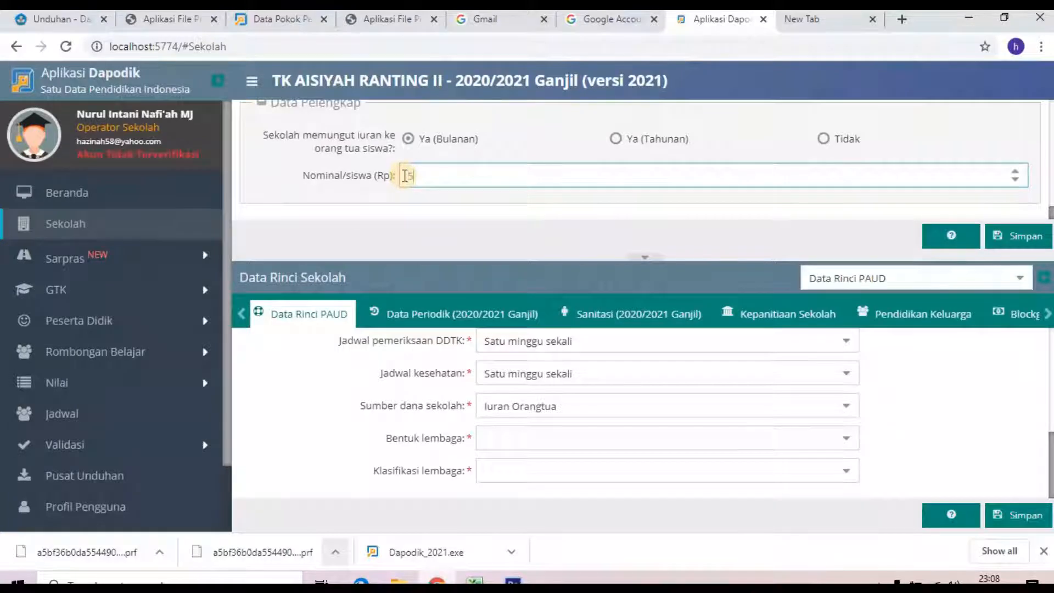
pyautogui.write('50000')
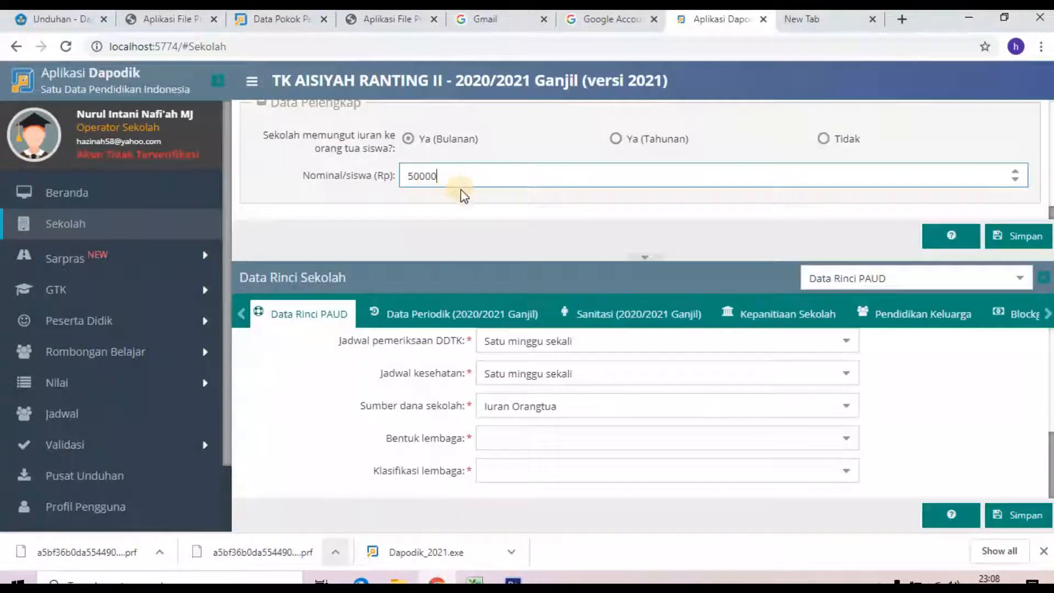
pyautogui.click(620, 428)
# Step: Set the institution form to Lembaga cabang at Kabupaten / Kota level and save
pyautogui.click(843, 438)
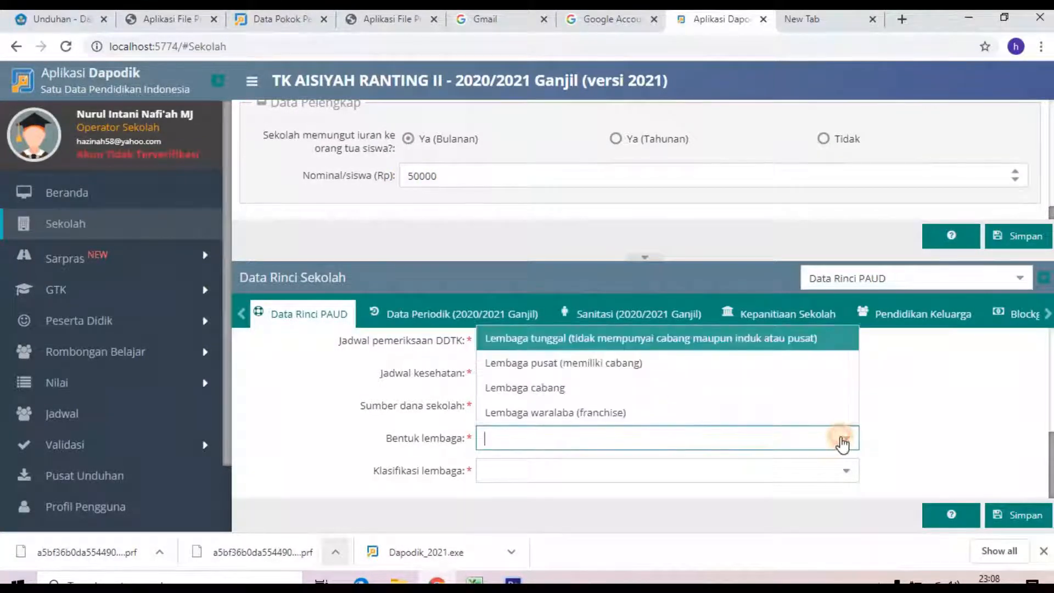
pyautogui.click(562, 393)
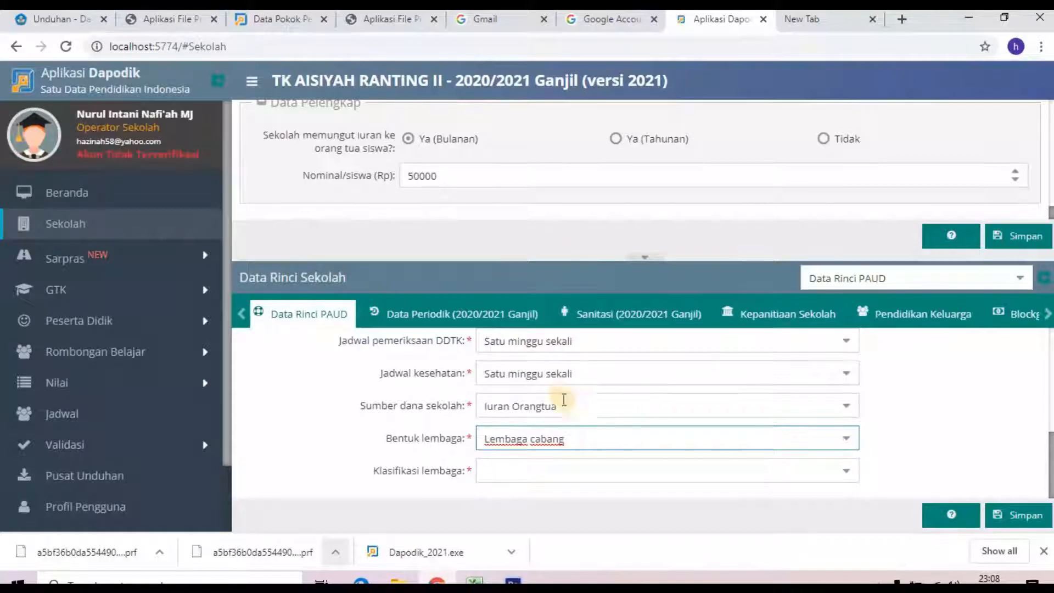
pyautogui.click(846, 442)
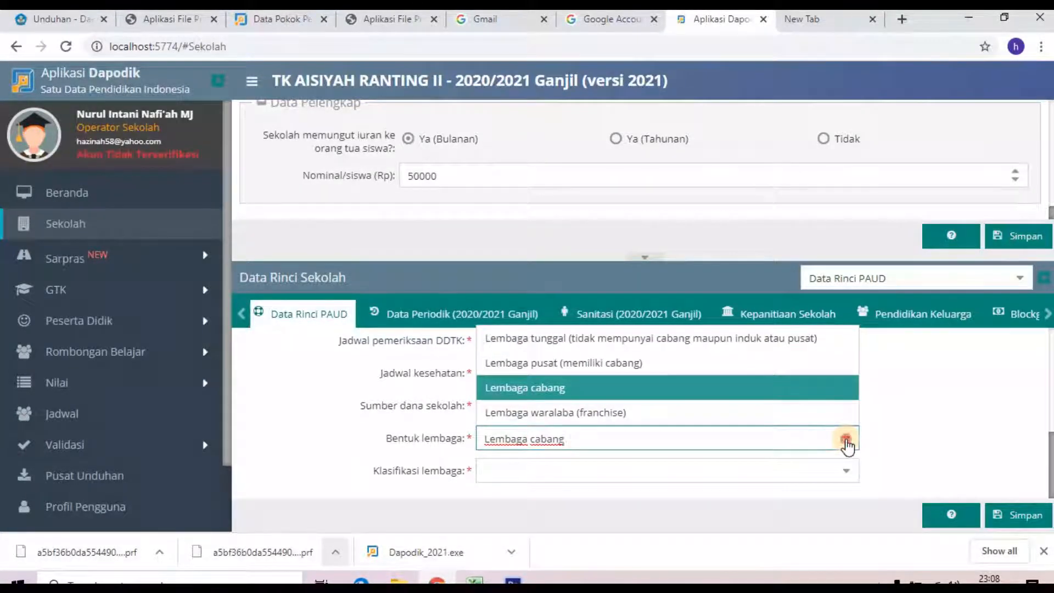
pyautogui.click(846, 442)
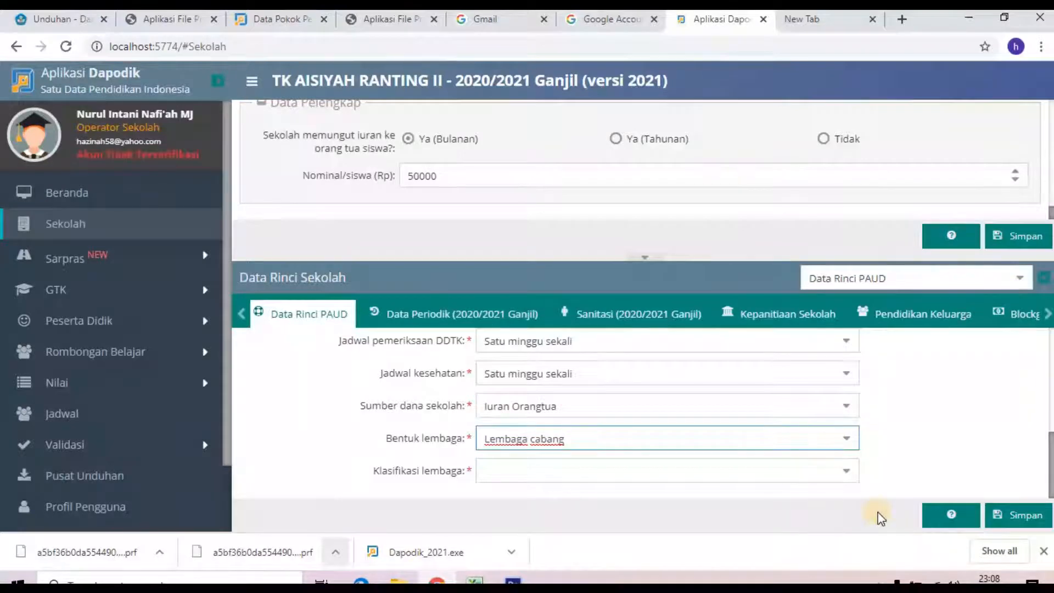
pyautogui.click(846, 473)
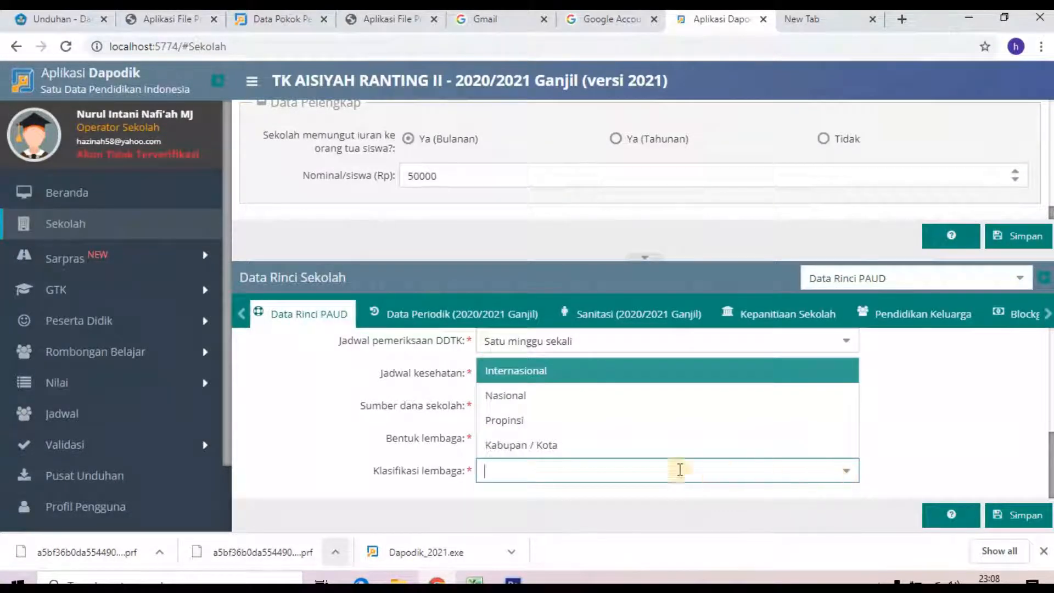
pyautogui.click(577, 442)
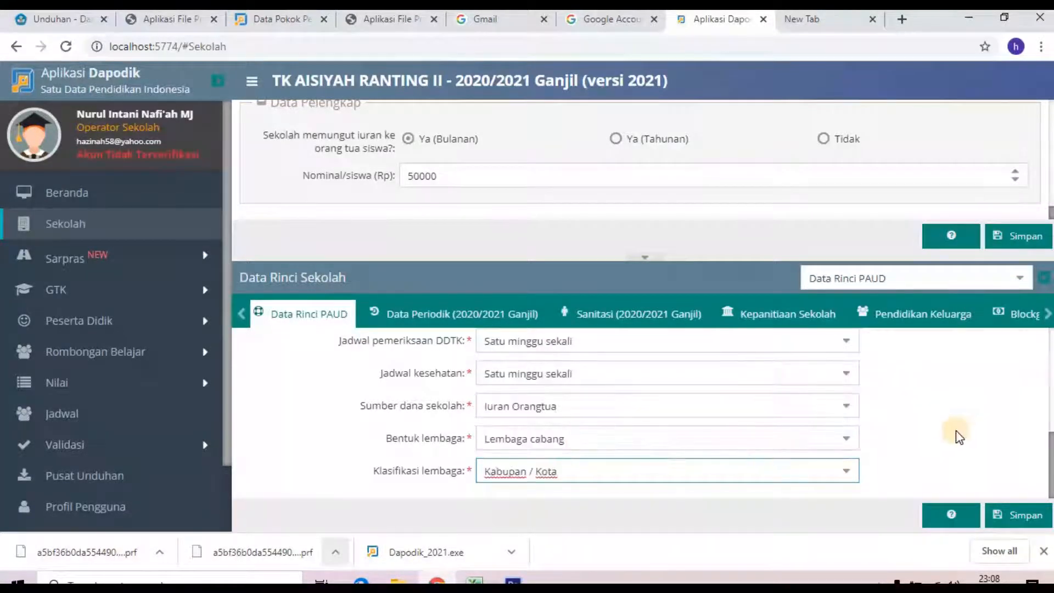
pyautogui.click(1022, 516)
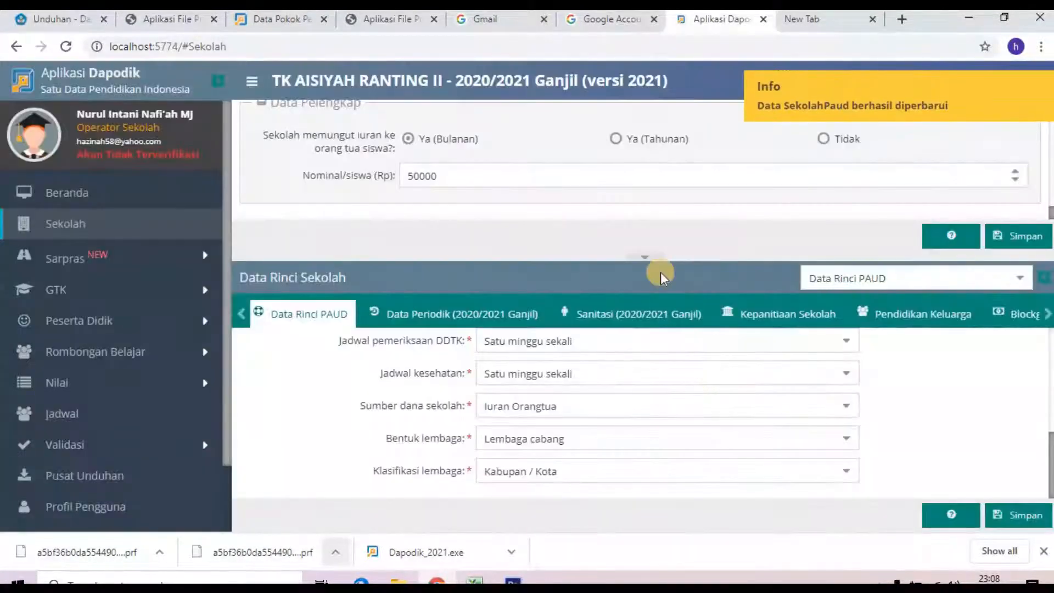
# Step: For 2020/2021 Ganjil, set schedule Pagi/6 hari, electricity PLN, and power 12000 W
pyautogui.click(458, 313)
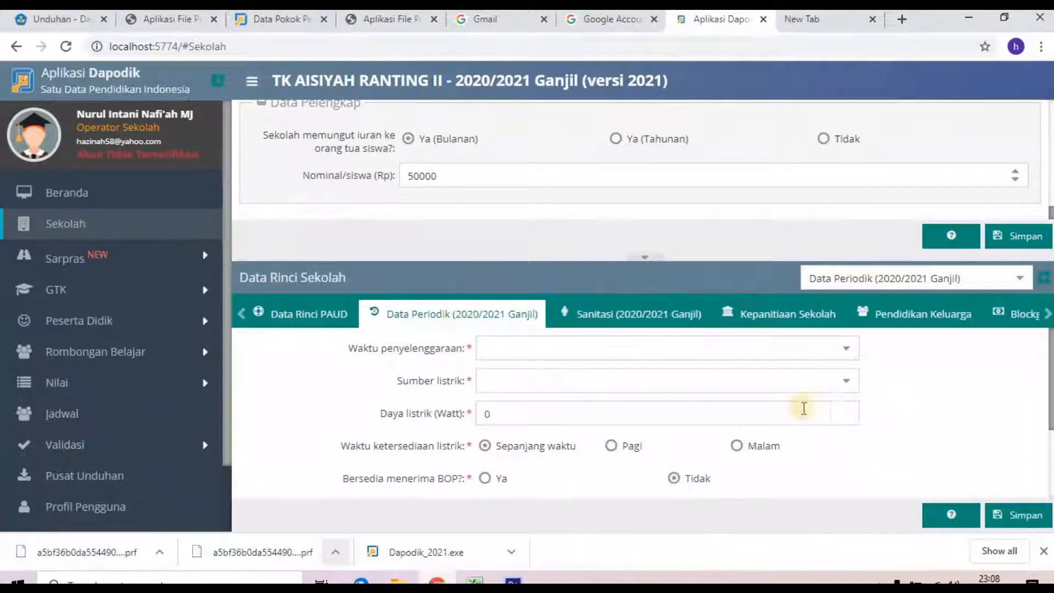
pyautogui.click(845, 348)
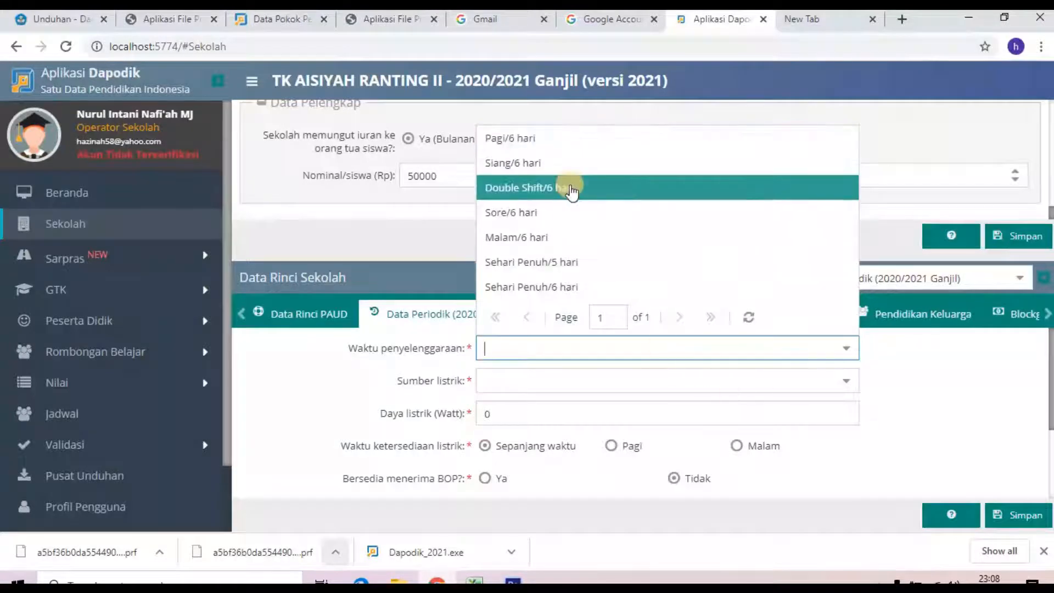
pyautogui.click(558, 137)
pyautogui.click(839, 381)
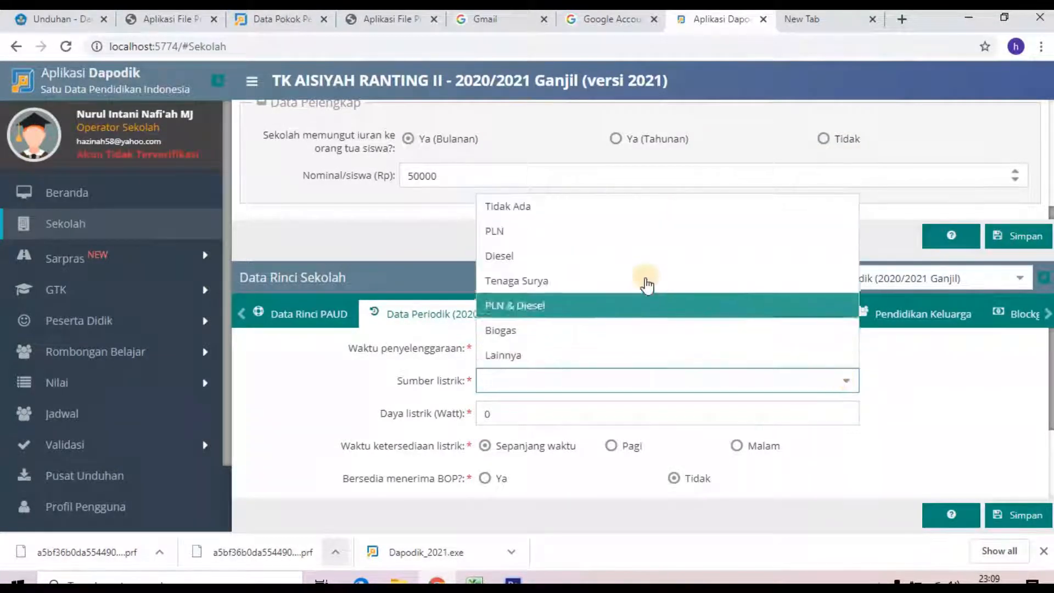
pyautogui.click(604, 233)
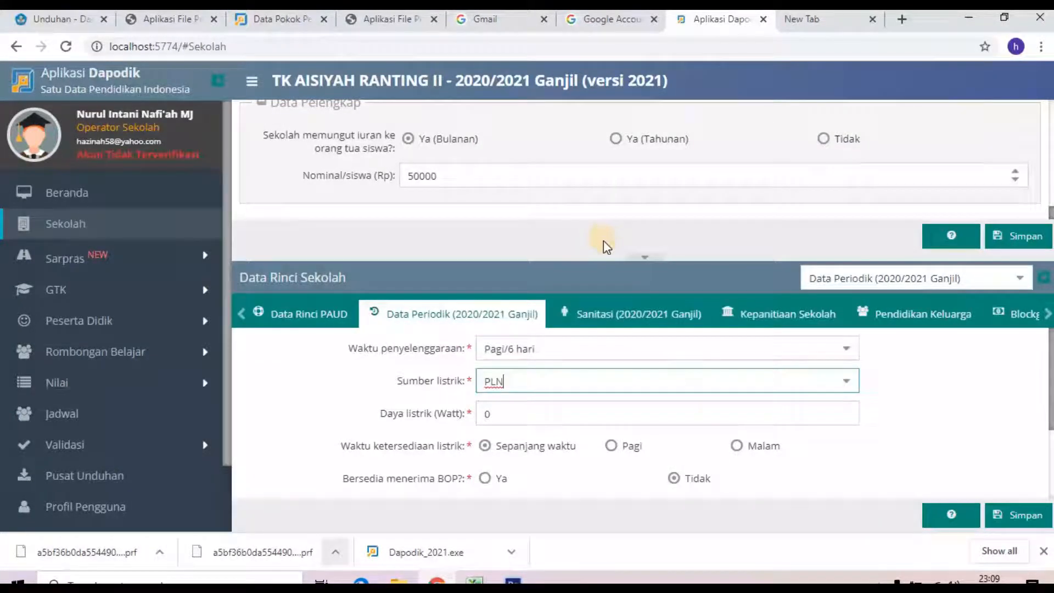
pyautogui.click(562, 414)
pyautogui.write('120')
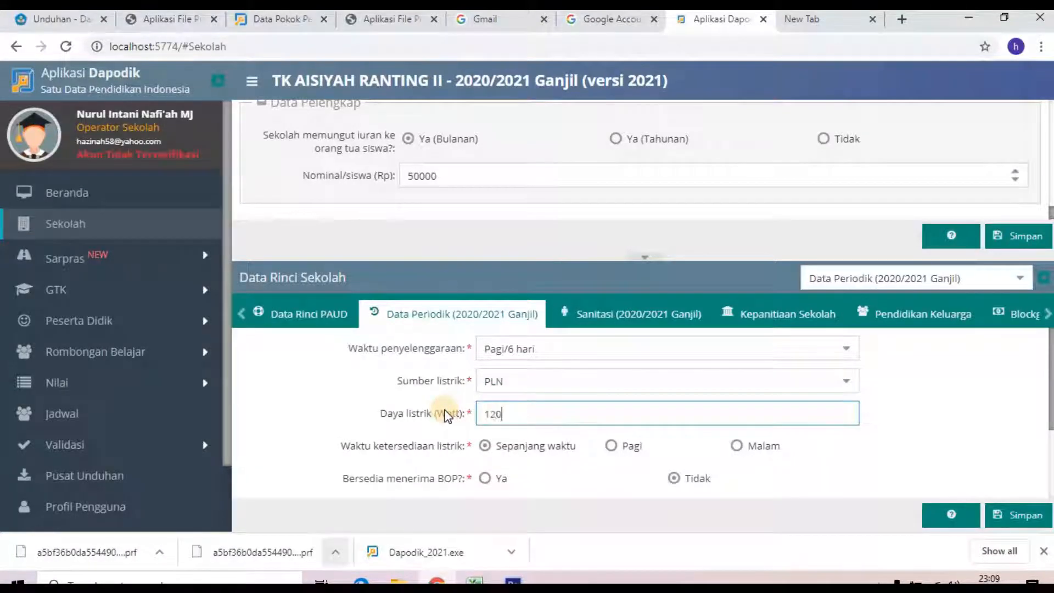
pyautogui.write('00')
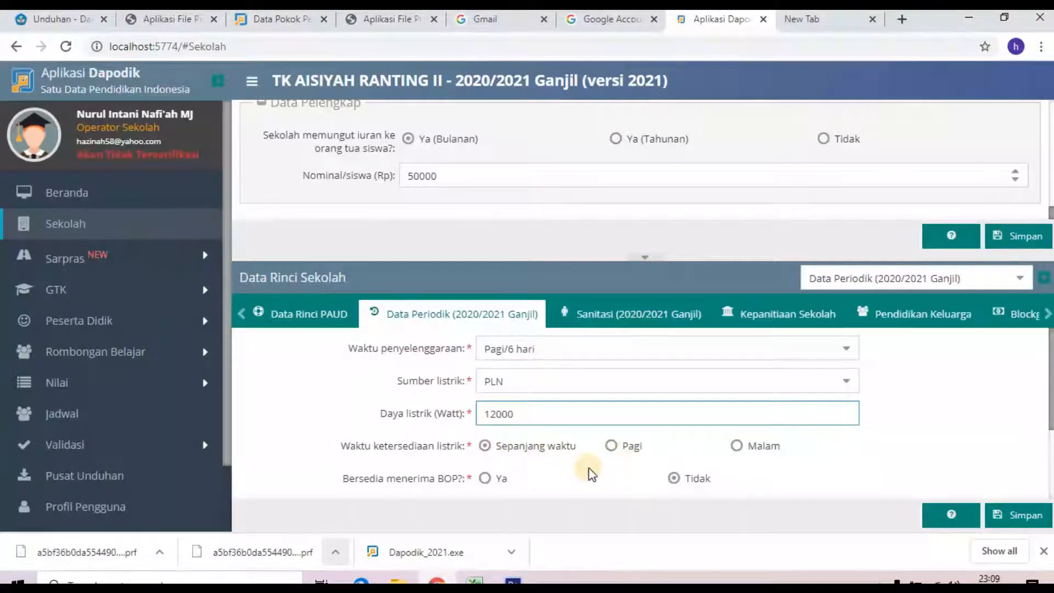
# Step: Set BOP Ya, ISO Belum Bersertifikat, internet Telkomsel Flash, alternative XL (GSM), and save
pyautogui.scroll(-2, 590, 472)
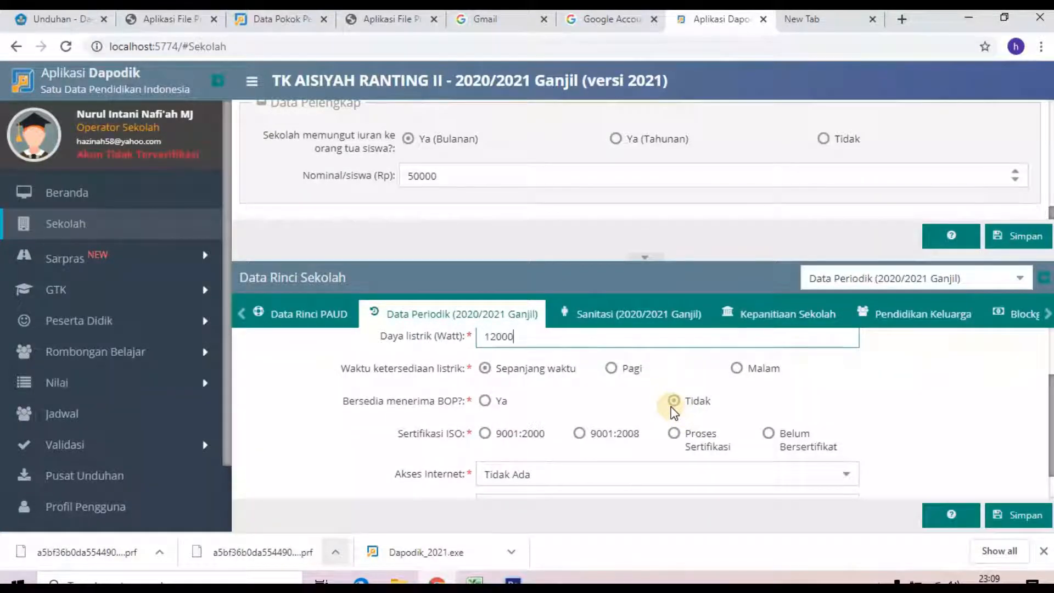
pyautogui.click(485, 401)
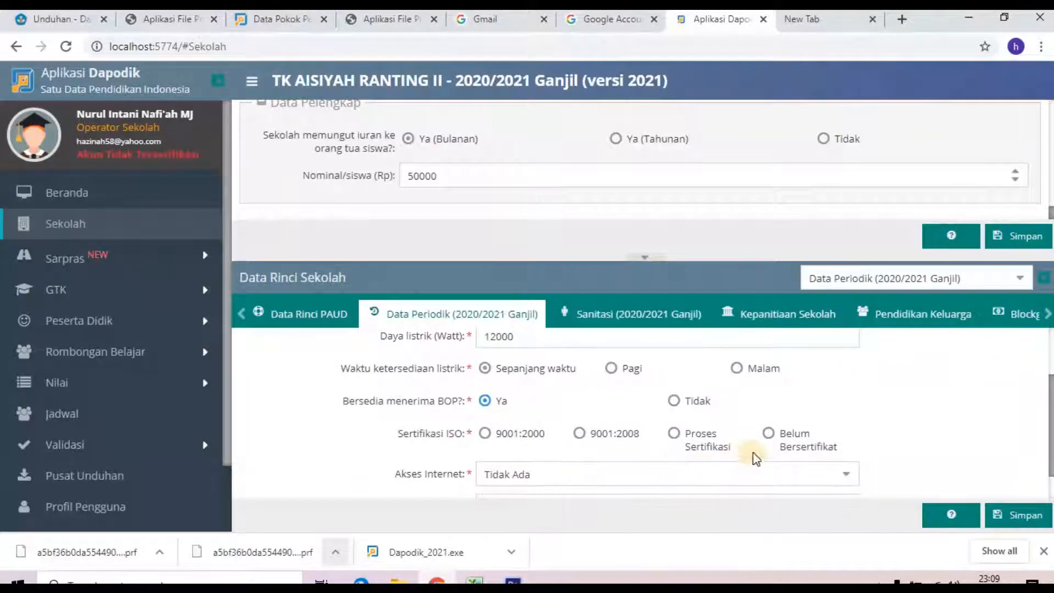
pyautogui.click(768, 435)
pyautogui.scroll(-1, 747, 466)
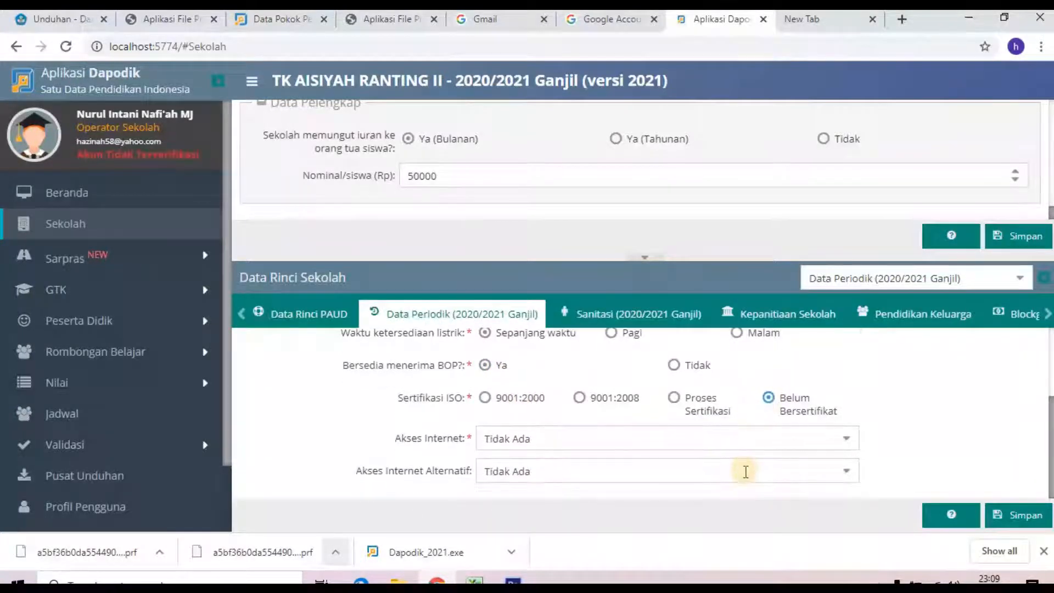
pyautogui.click(846, 438)
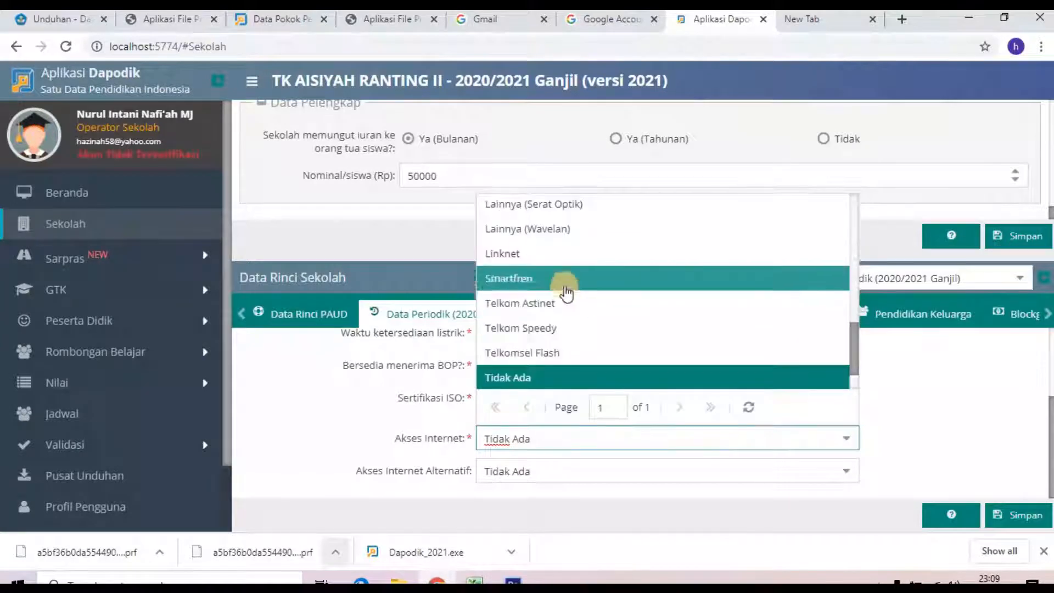
pyautogui.click(565, 353)
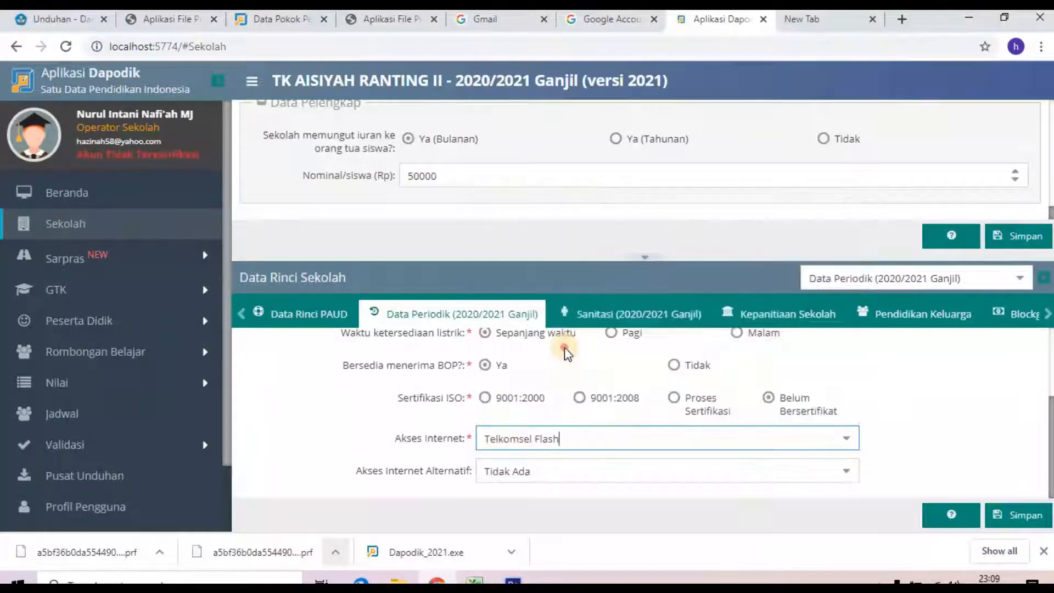
pyautogui.click(846, 471)
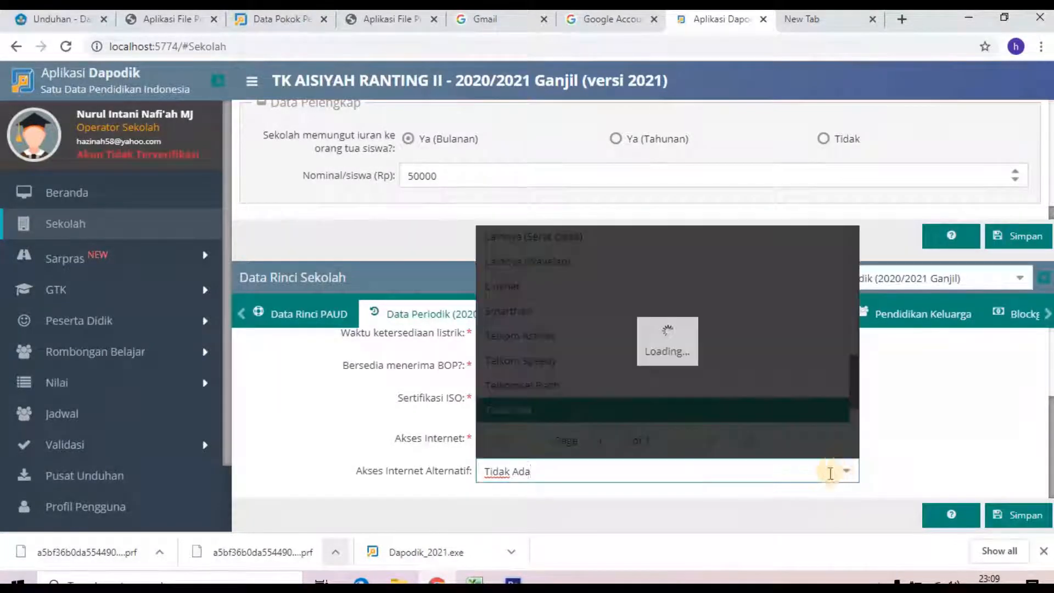
pyautogui.scroll(-1, 535, 373)
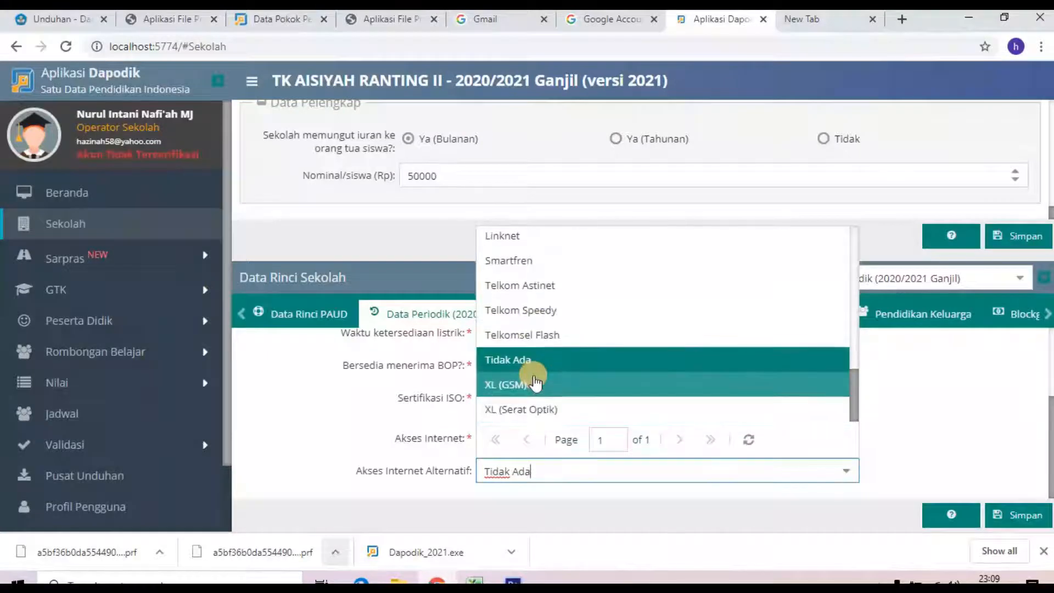
pyautogui.click(542, 391)
pyautogui.click(1014, 514)
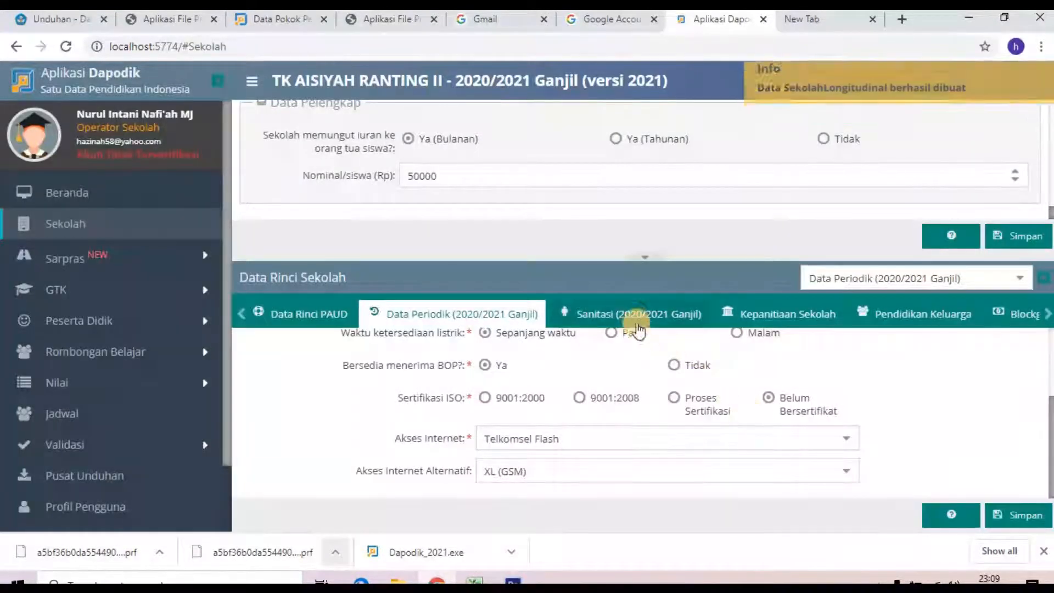
# Step: Set water source Sumur terlindungi, drinking water Air minum dari rumah, and clean water always sufficient
pyautogui.click(655, 322)
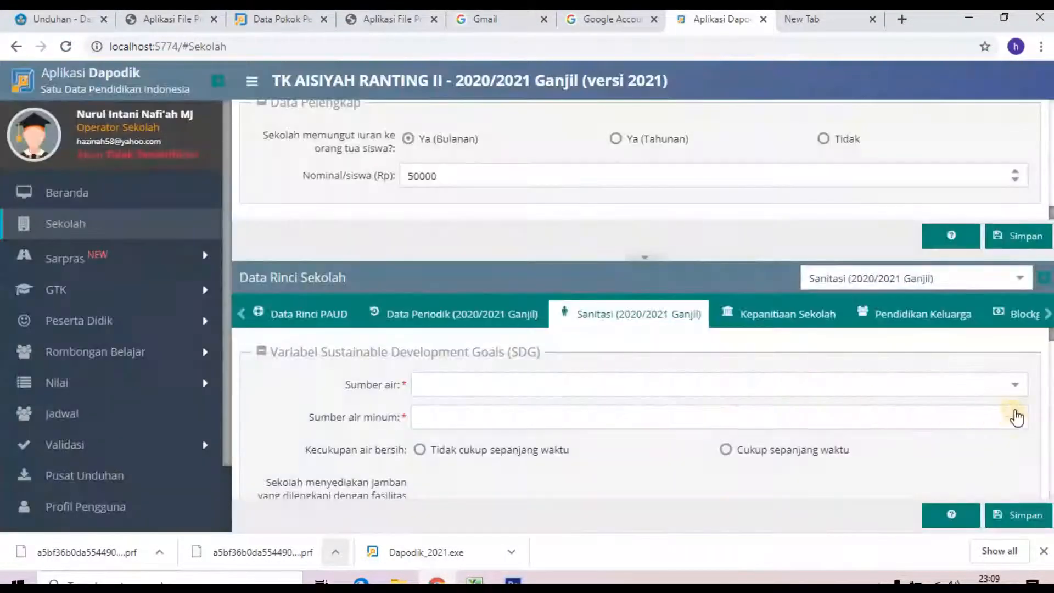
pyautogui.click(1014, 384)
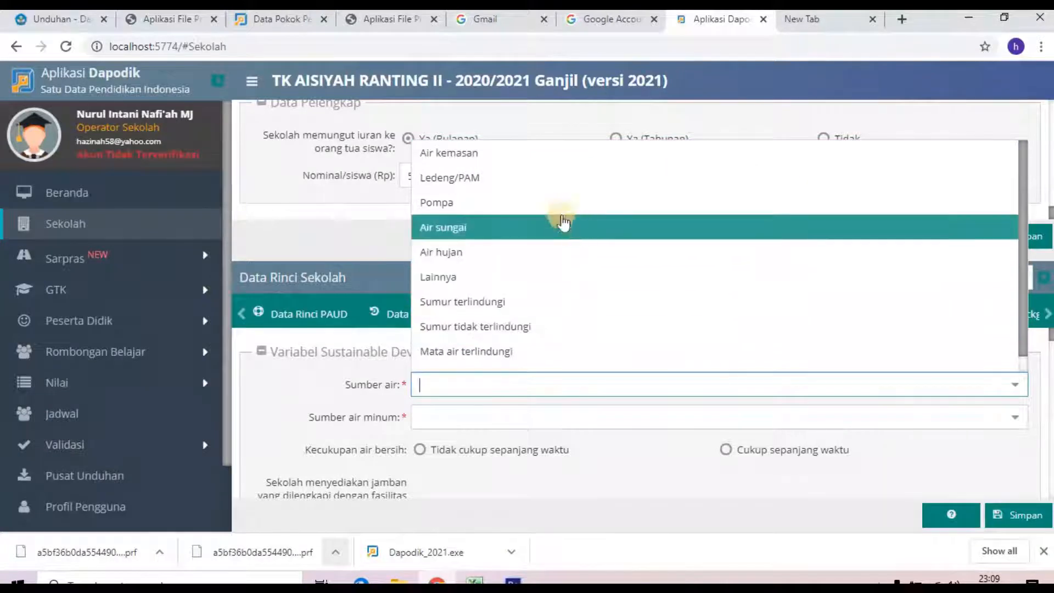
pyautogui.click(529, 305)
pyautogui.click(513, 416)
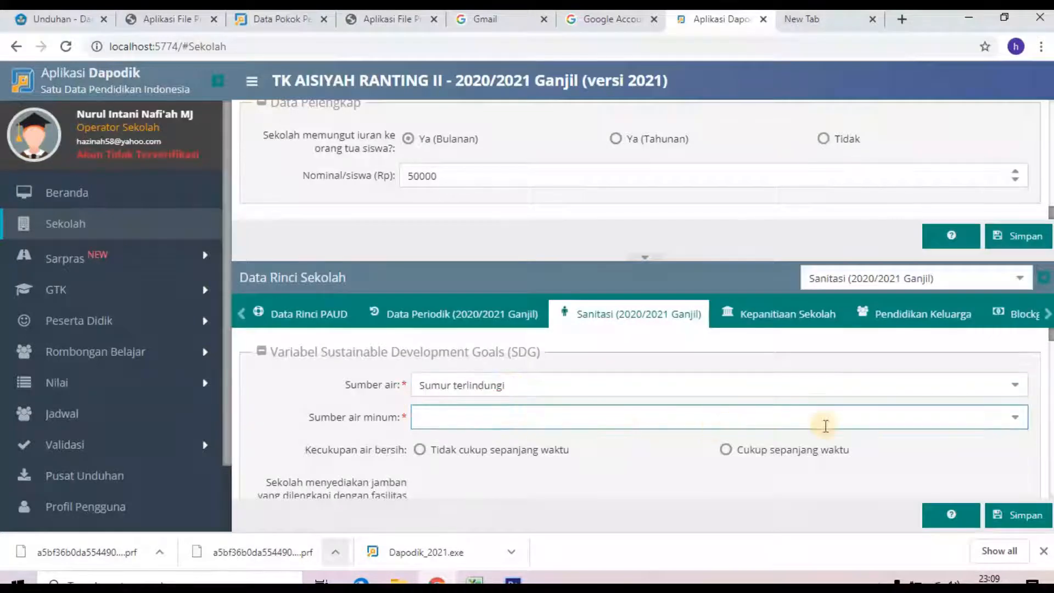
pyautogui.click(1015, 416)
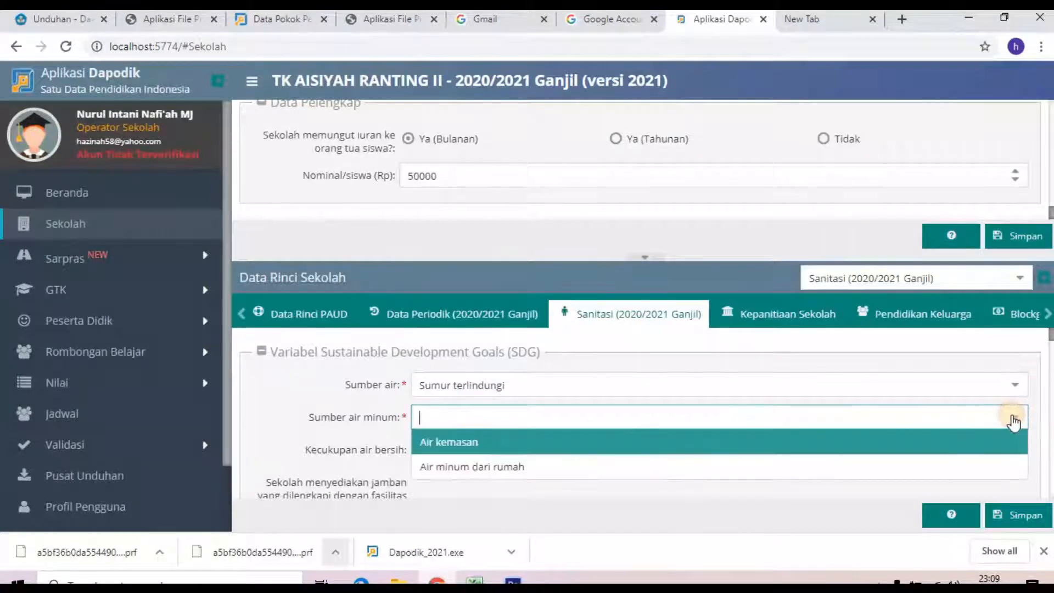
pyautogui.click(579, 444)
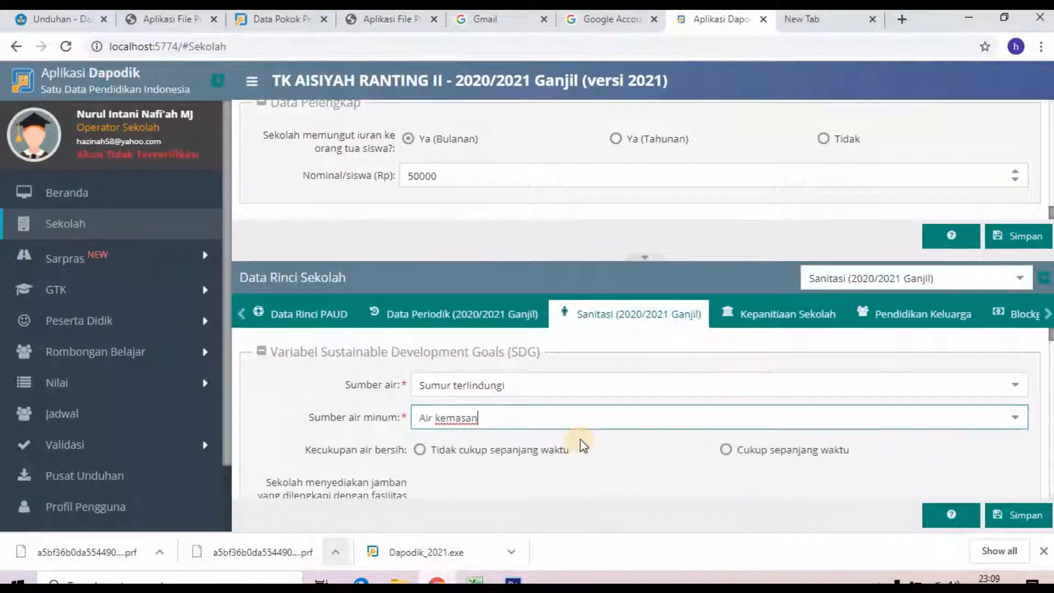
pyautogui.click(1015, 416)
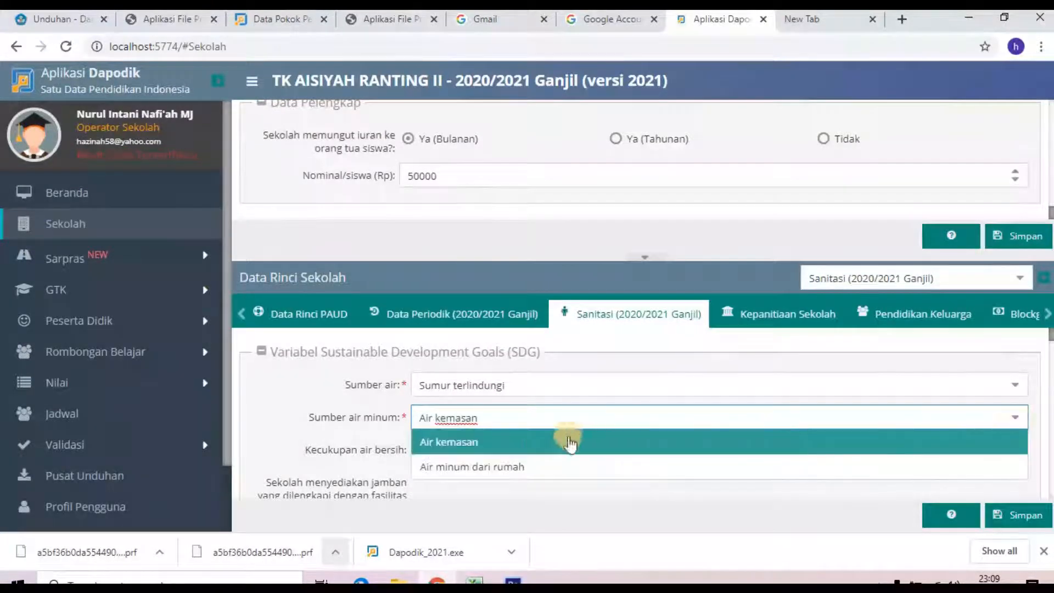
pyautogui.click(510, 466)
pyautogui.scroll(-1, 653, 469)
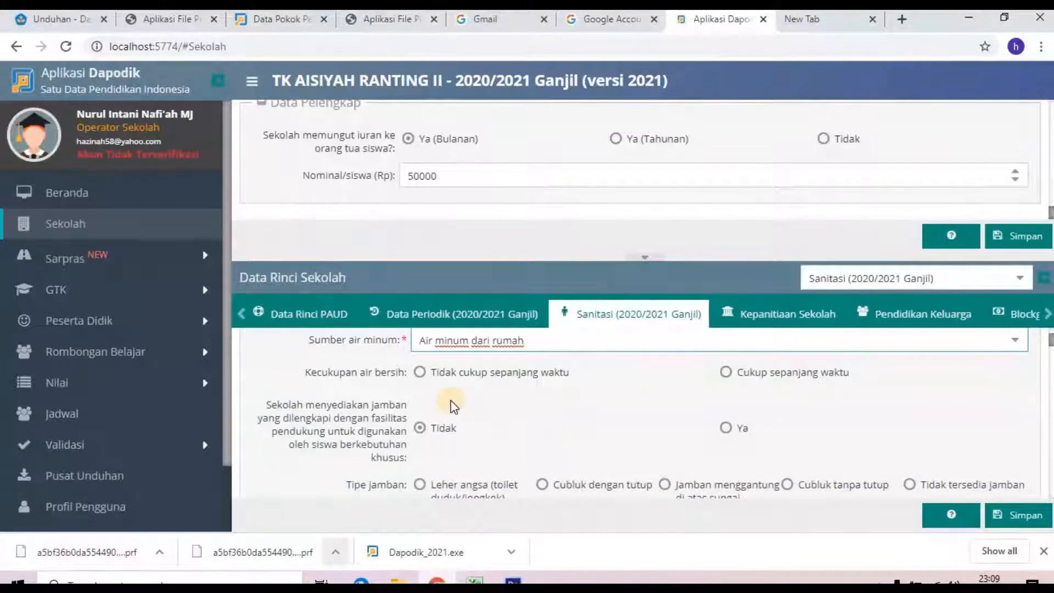
pyautogui.click(726, 373)
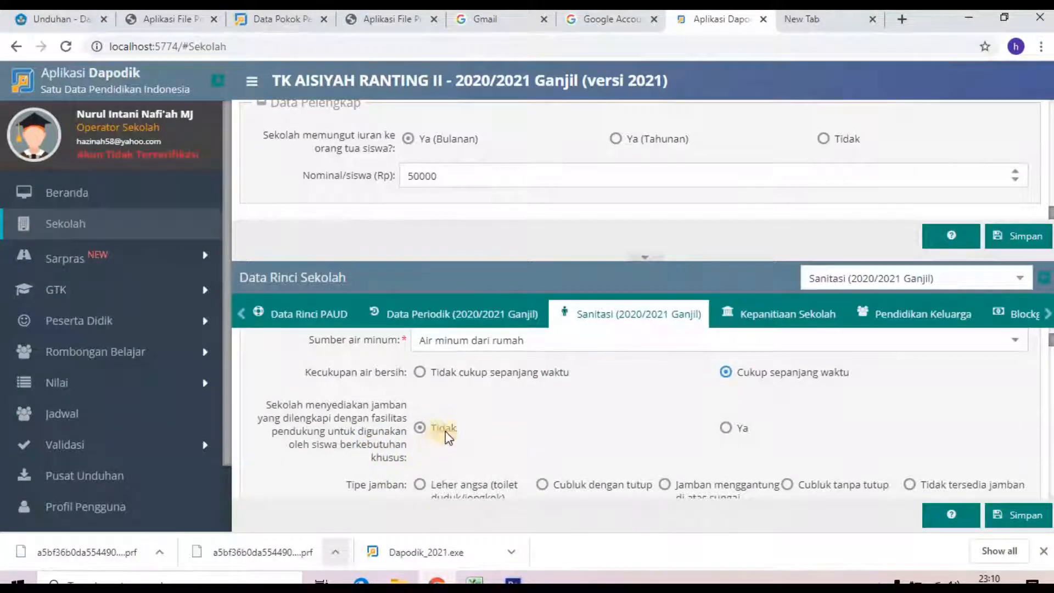
# Step: Choose Leher angsa toilets, group handwashing 1 hari, 1 station, 0 broken, soap available
pyautogui.scroll(-1, 473, 436)
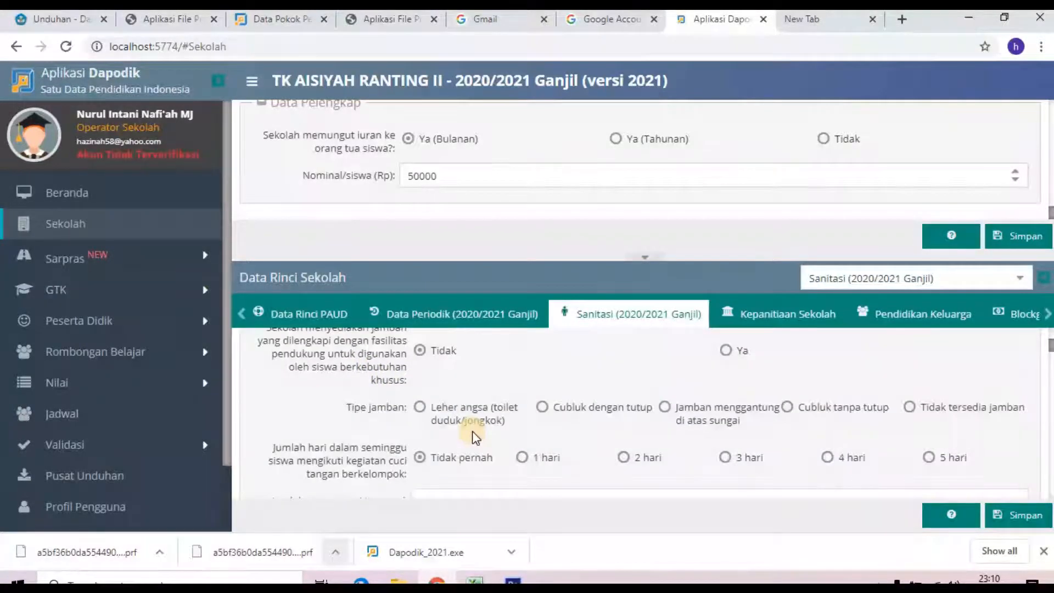
pyautogui.click(421, 409)
pyautogui.scroll(-1, 515, 448)
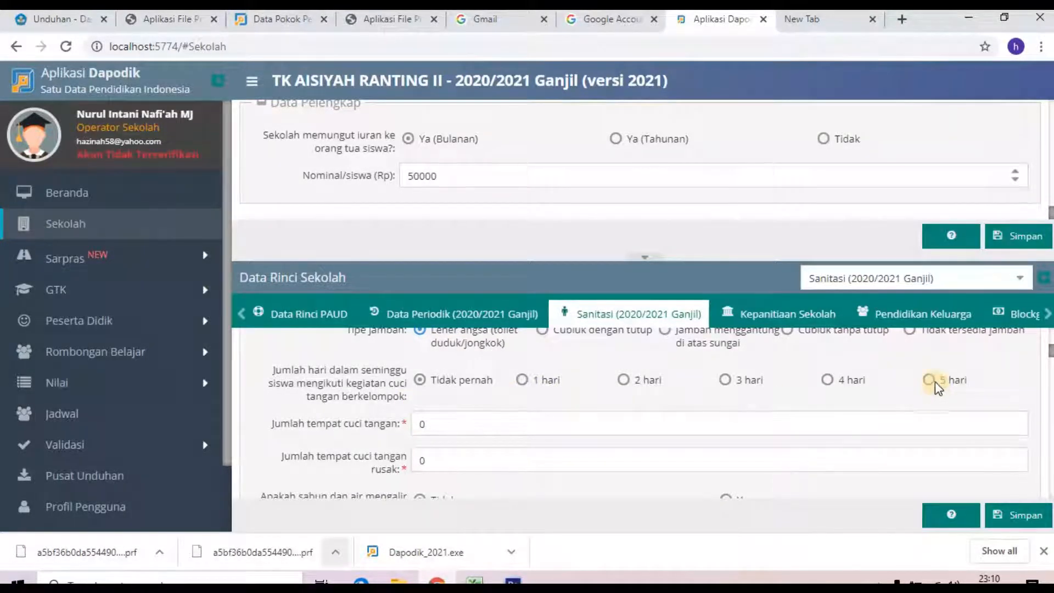
pyautogui.click(523, 380)
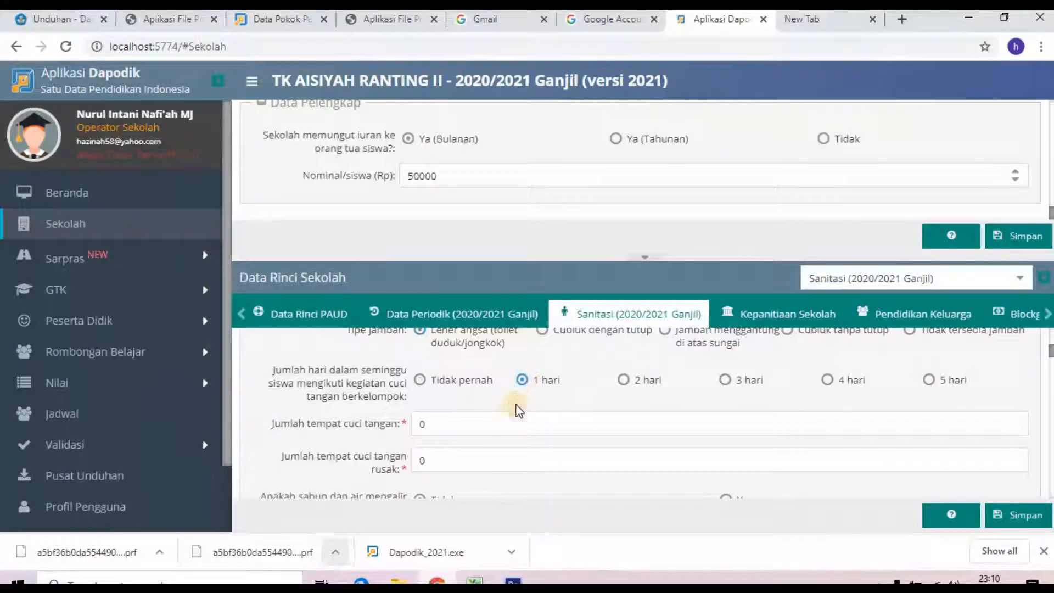
pyautogui.click(472, 424)
pyautogui.write('1')
pyautogui.scroll(-3, 473, 456)
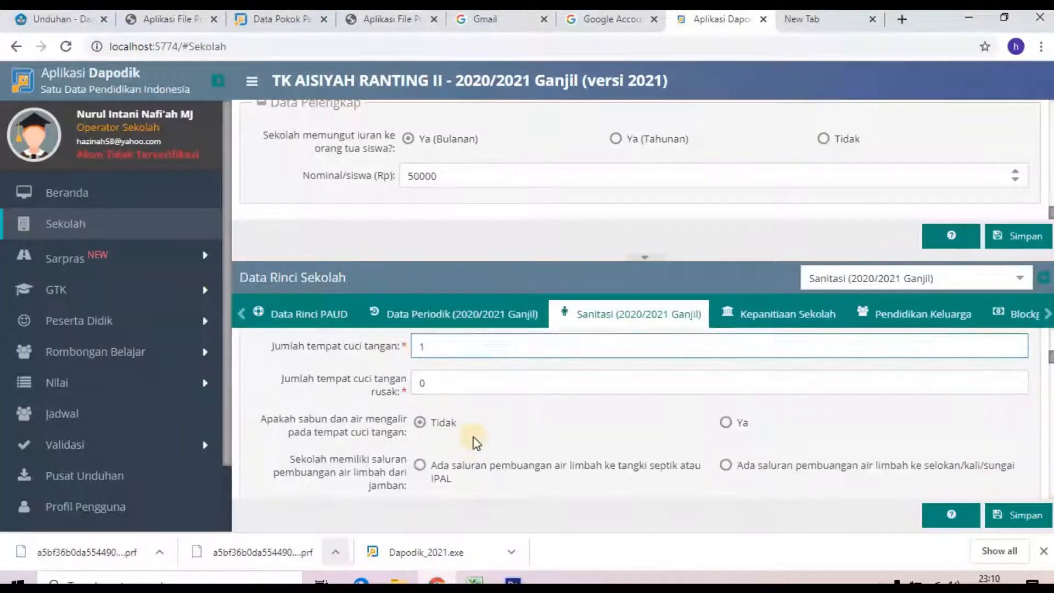
pyautogui.click(442, 391)
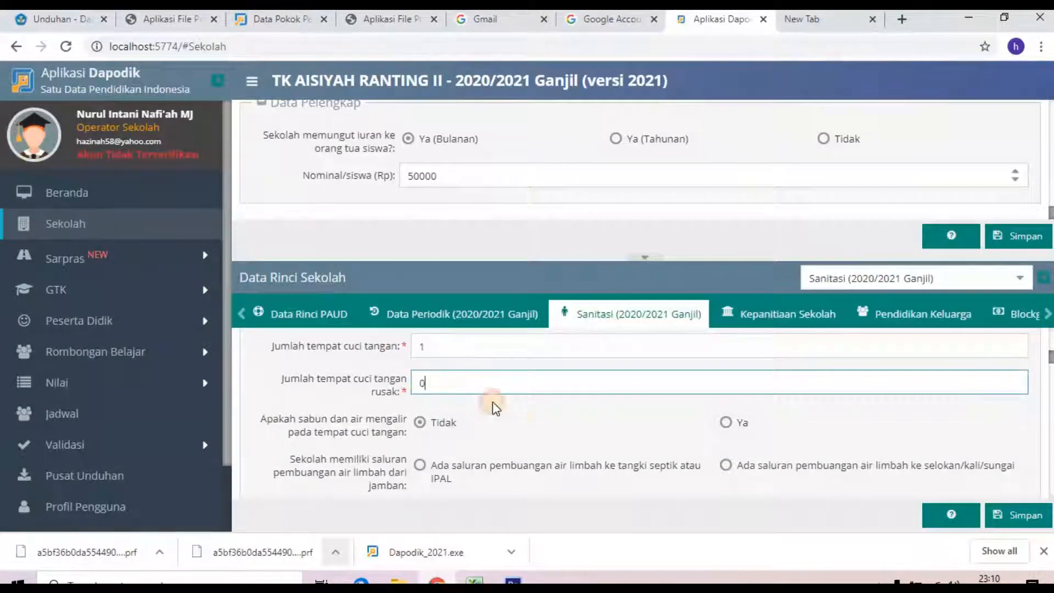
pyautogui.click(520, 430)
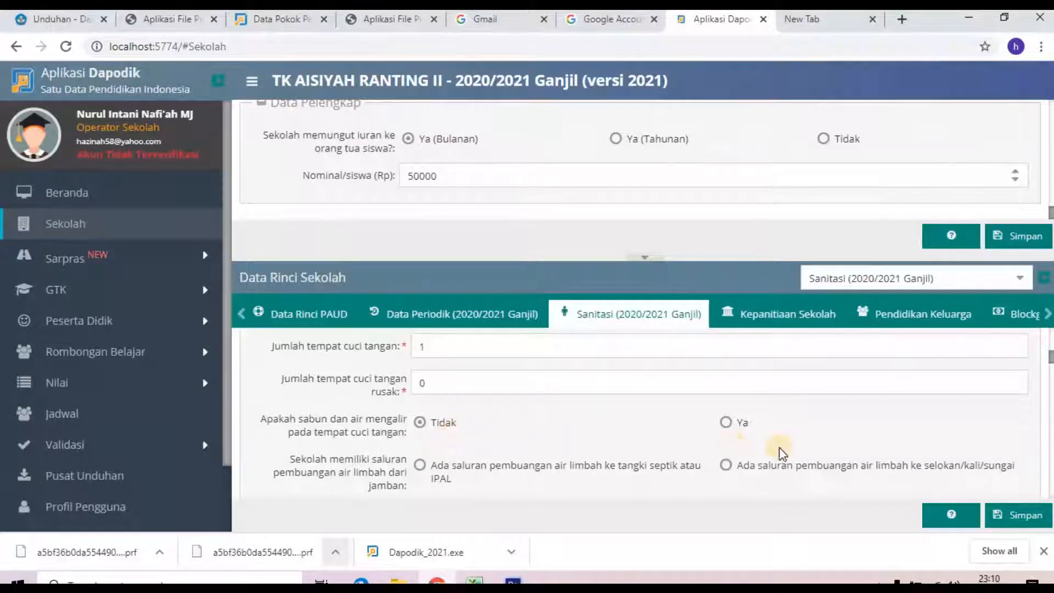
pyautogui.click(728, 423)
# Step: Set wastewater to drain/river and answer Ya to UKS, rubbish collection, maintenance and student activities
pyautogui.scroll(-2, 611, 466)
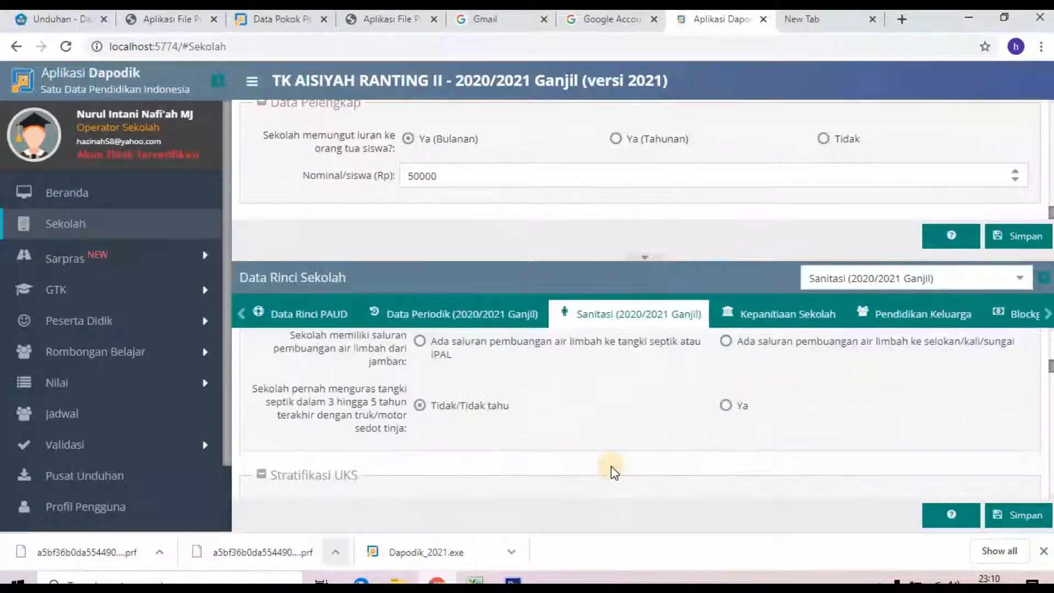
pyautogui.scroll(1, 610, 471)
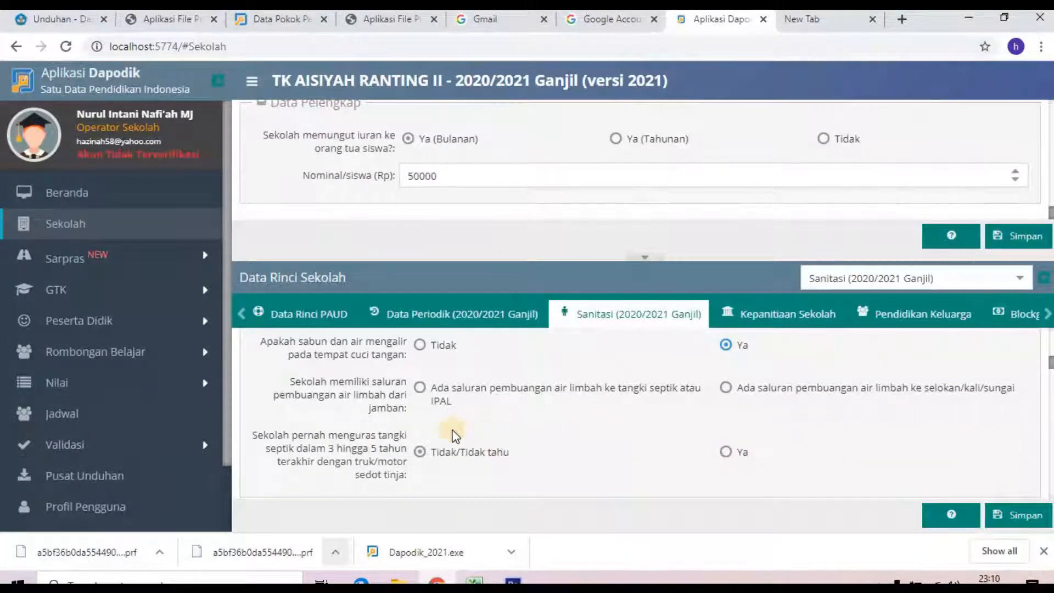
pyautogui.click(725, 388)
pyautogui.scroll(-1, 476, 456)
pyautogui.scroll(-1, 479, 464)
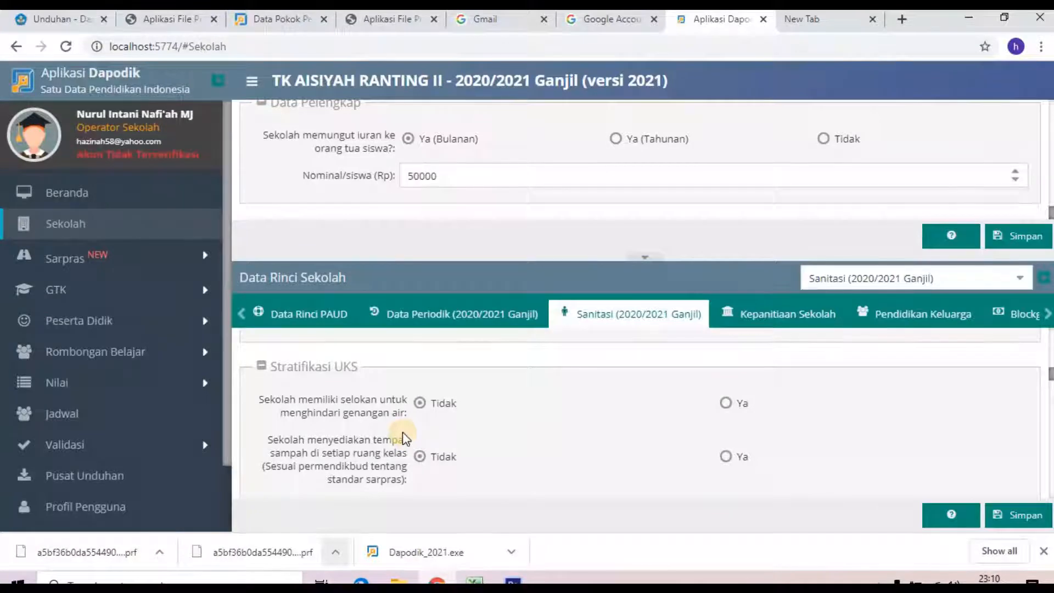
pyautogui.click(725, 403)
pyautogui.scroll(-4, 675, 472)
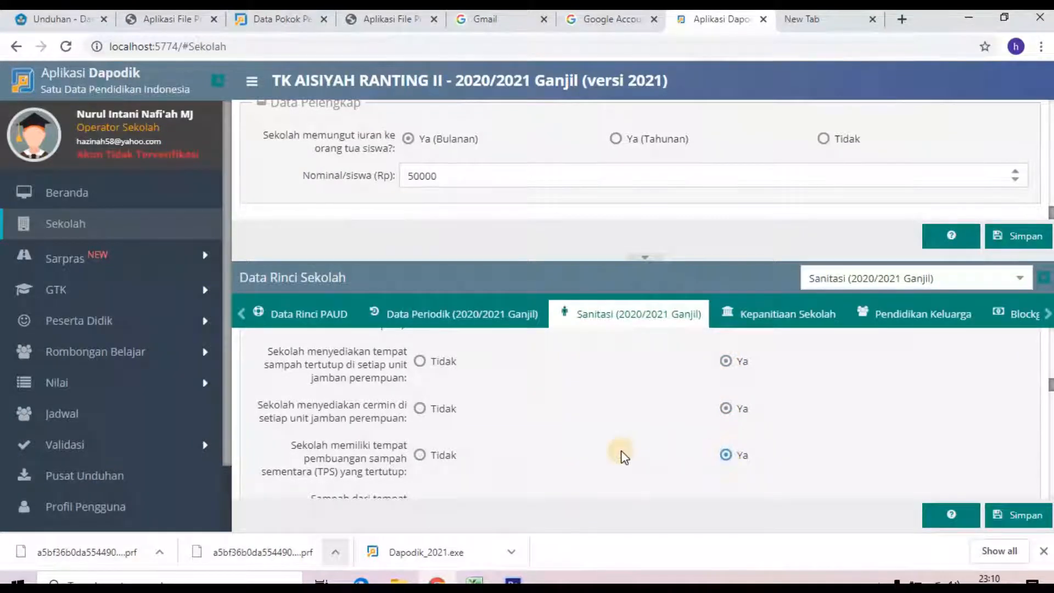
pyautogui.scroll(-4, 620, 453)
pyautogui.scroll(1, 620, 454)
pyautogui.click(725, 360)
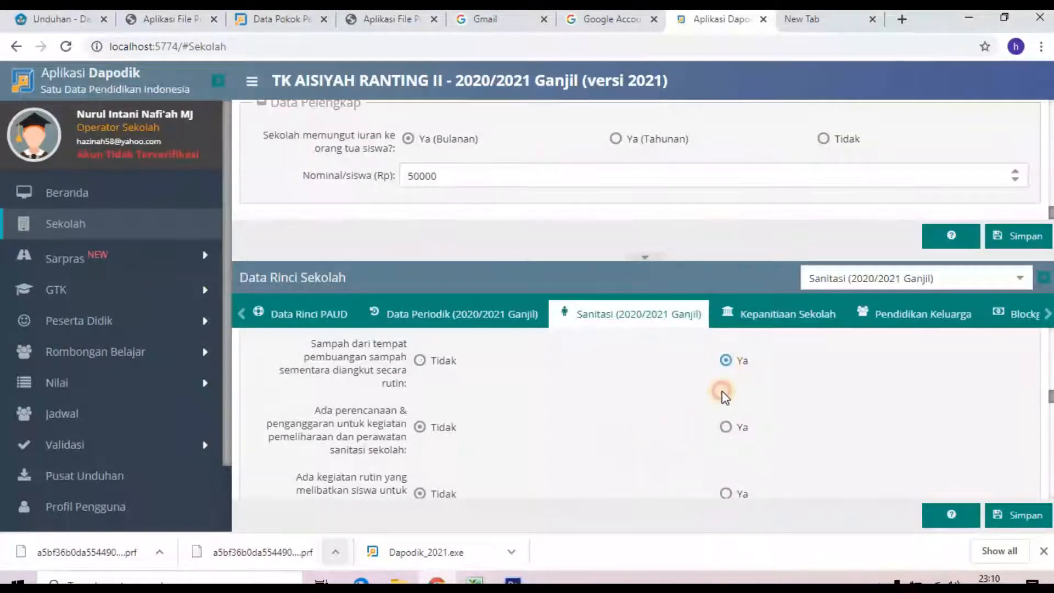
pyautogui.click(726, 427)
pyautogui.click(725, 493)
# Step: Add private company and puskesmas partnerships and enter 1 usable men's toilet
pyautogui.scroll(-3, 624, 459)
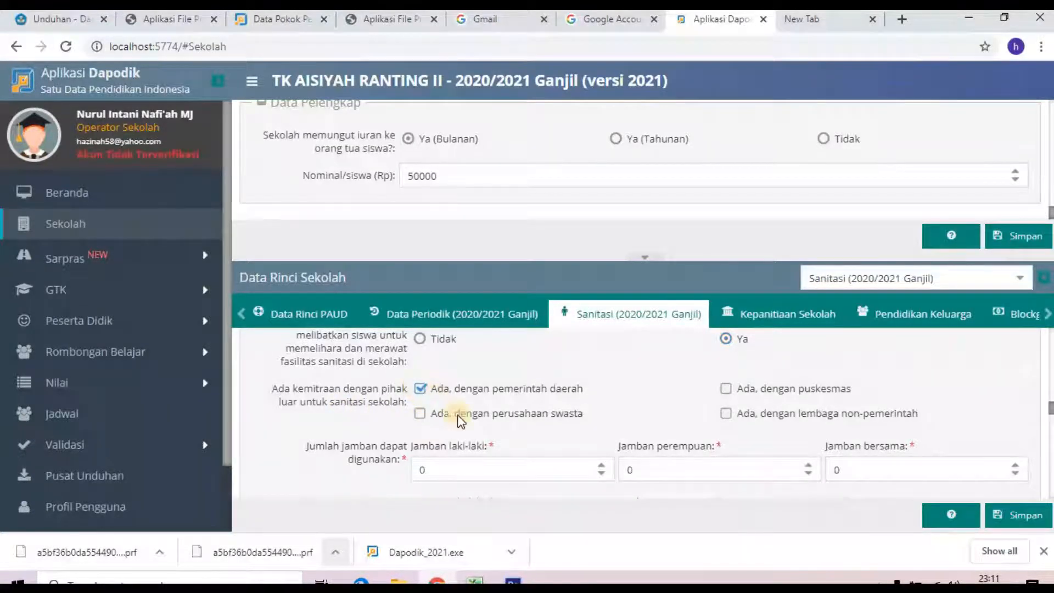
pyautogui.scroll(-1, 494, 447)
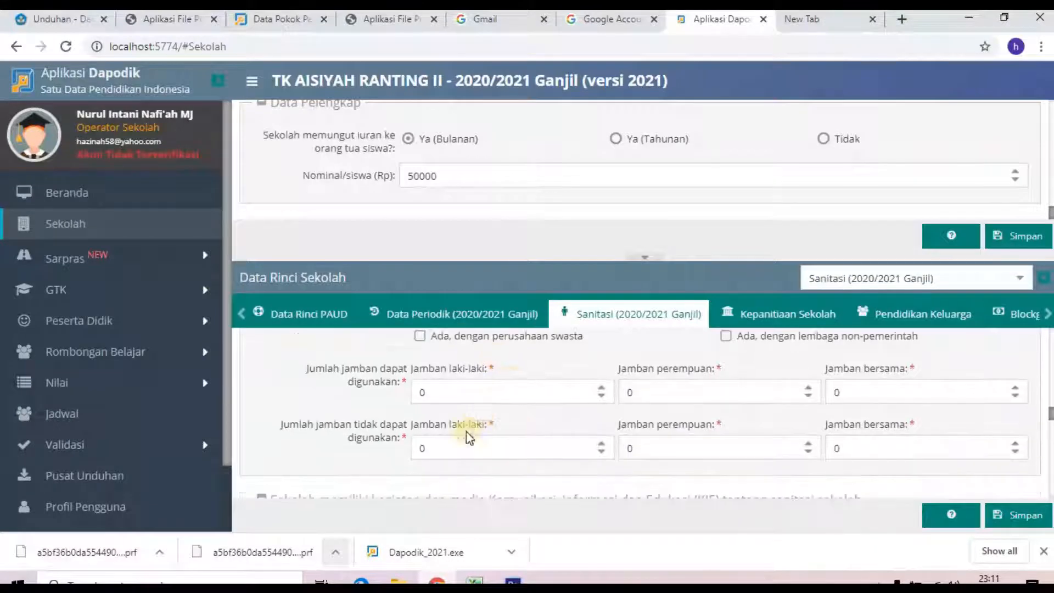
pyautogui.click(419, 335)
pyautogui.scroll(2, 592, 381)
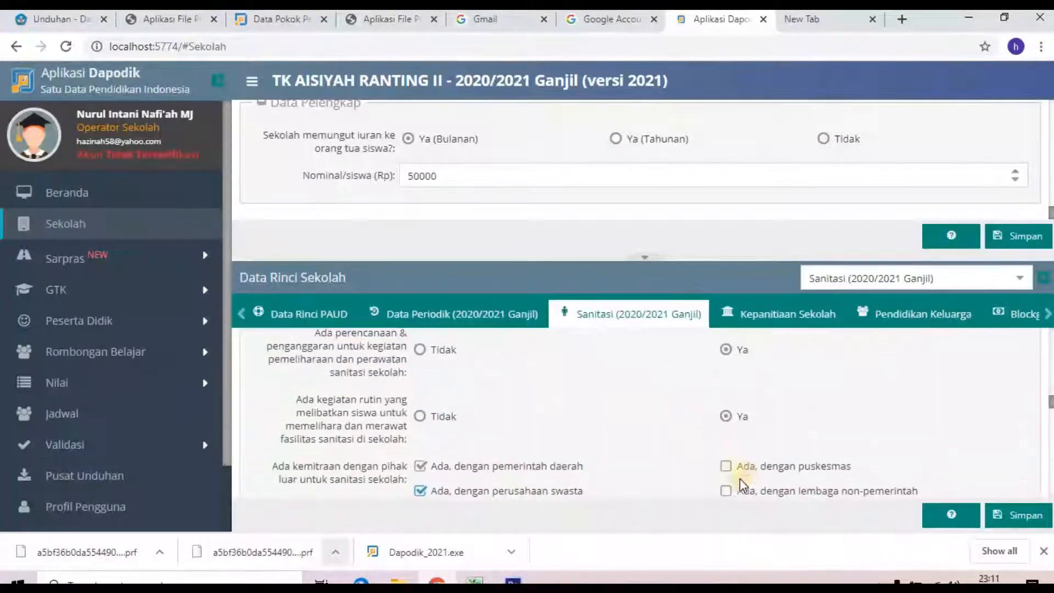
pyautogui.click(724, 467)
pyautogui.scroll(-3, 607, 473)
pyautogui.scroll(1, 608, 469)
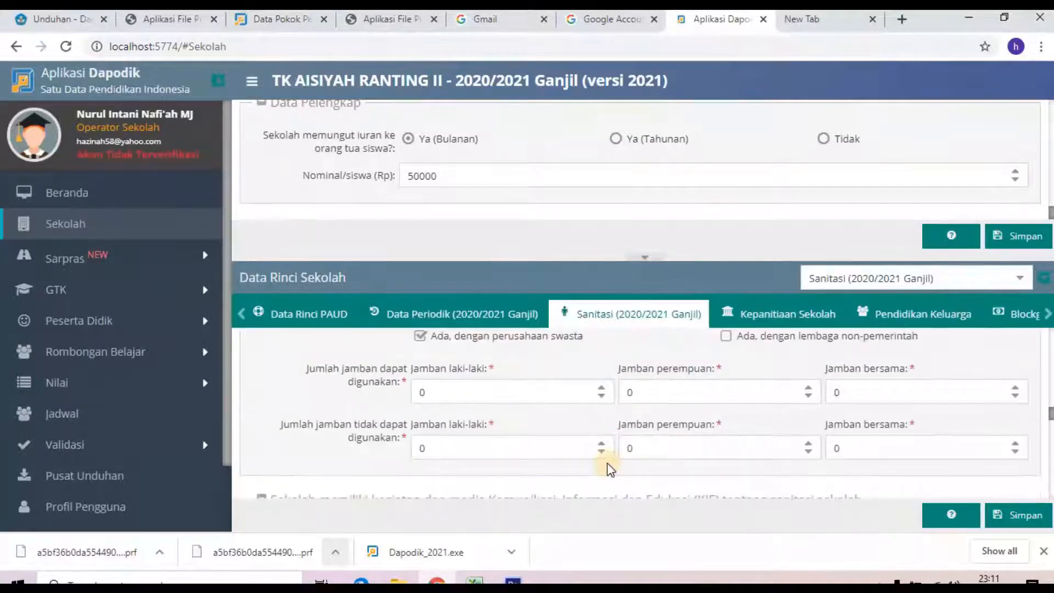
pyautogui.click(448, 400)
pyautogui.press('BackSpace')
pyautogui.write('1')
pyautogui.scroll(-1, 461, 446)
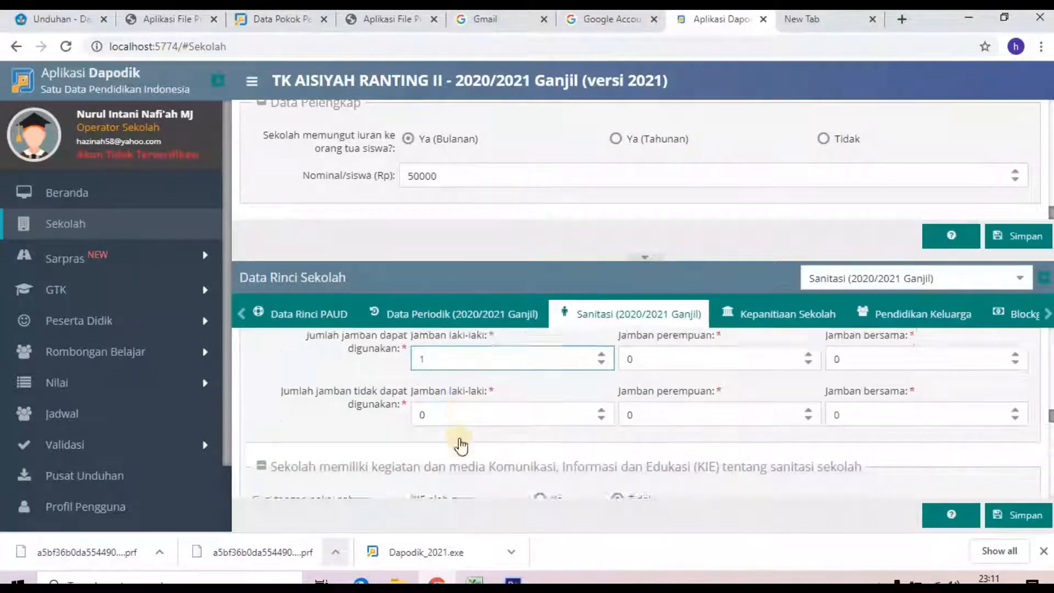
pyautogui.scroll(-1, 461, 446)
pyautogui.click(437, 371)
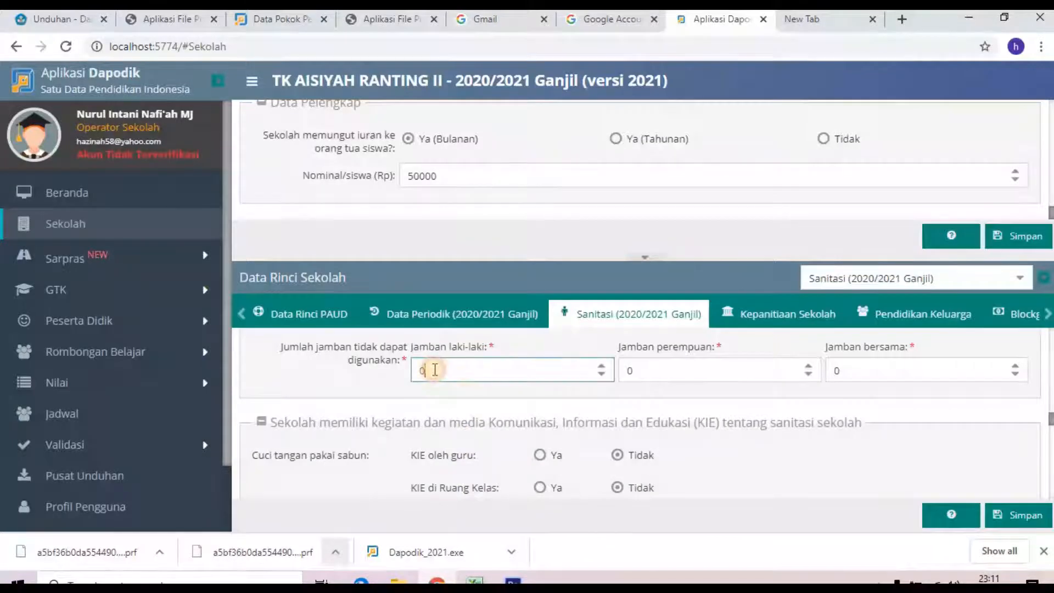
# Step: Answer Ya to the KIE location questions for handwashing, hygiene and toilet upkeep
pyautogui.scroll(-2, 483, 411)
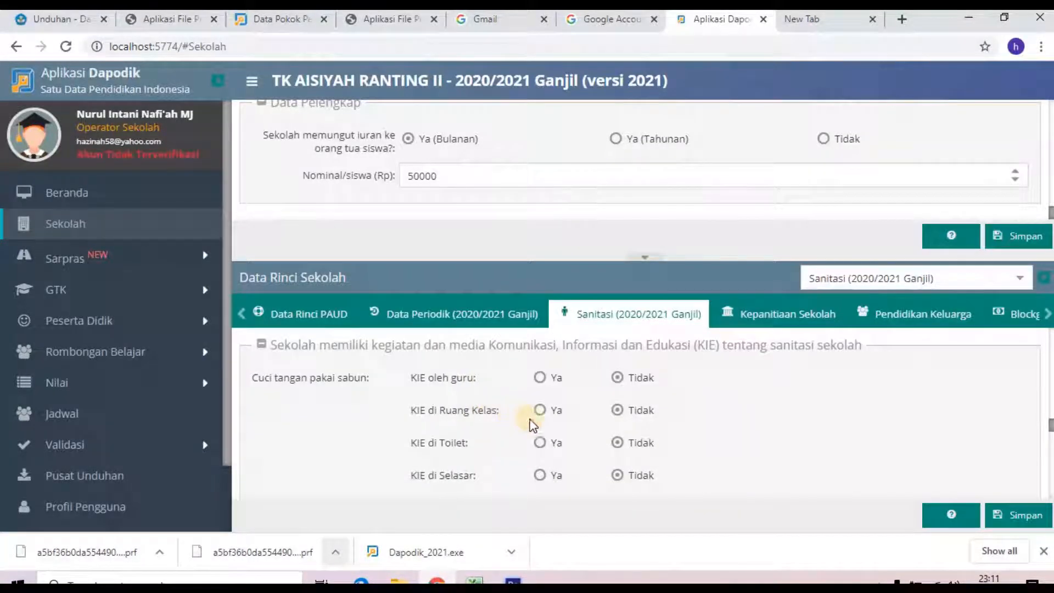
pyautogui.click(555, 478)
pyautogui.scroll(-3, 587, 466)
pyautogui.click(552, 390)
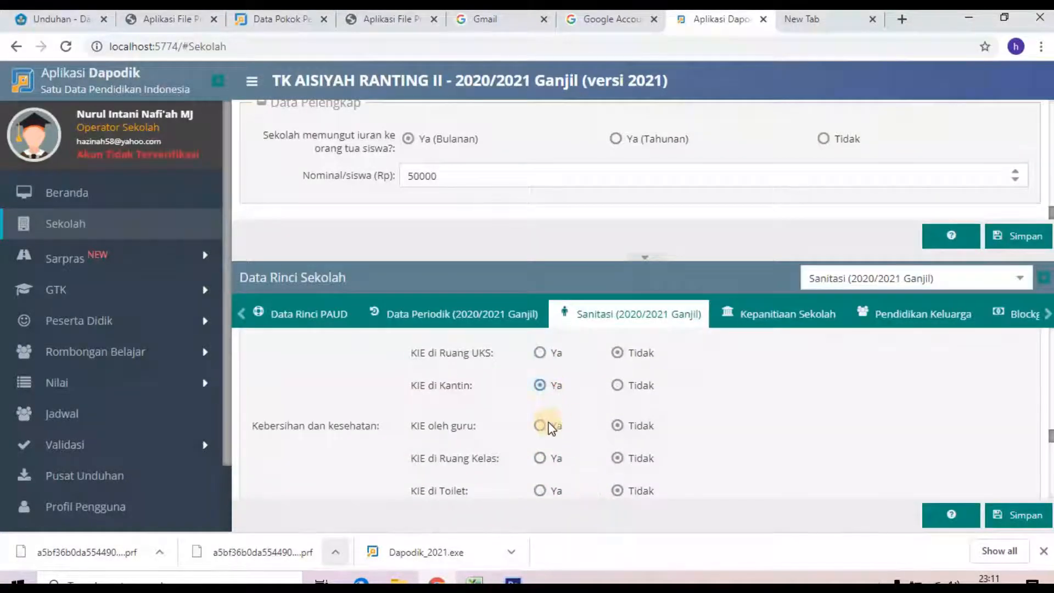
pyautogui.click(557, 492)
pyautogui.scroll(-3, 558, 492)
pyautogui.click(551, 370)
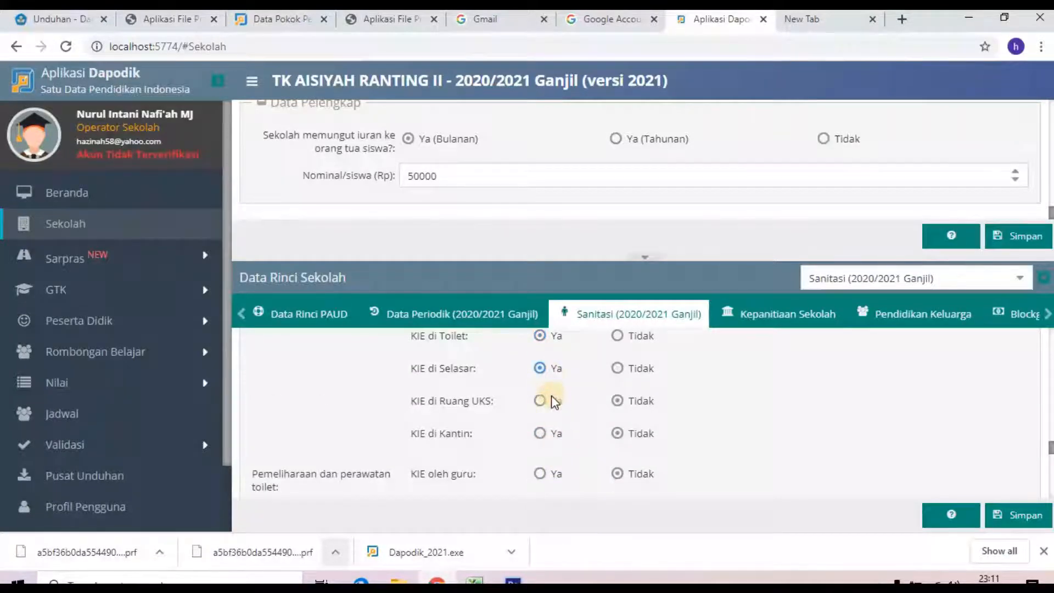
pyautogui.click(554, 401)
pyautogui.scroll(-2, 564, 488)
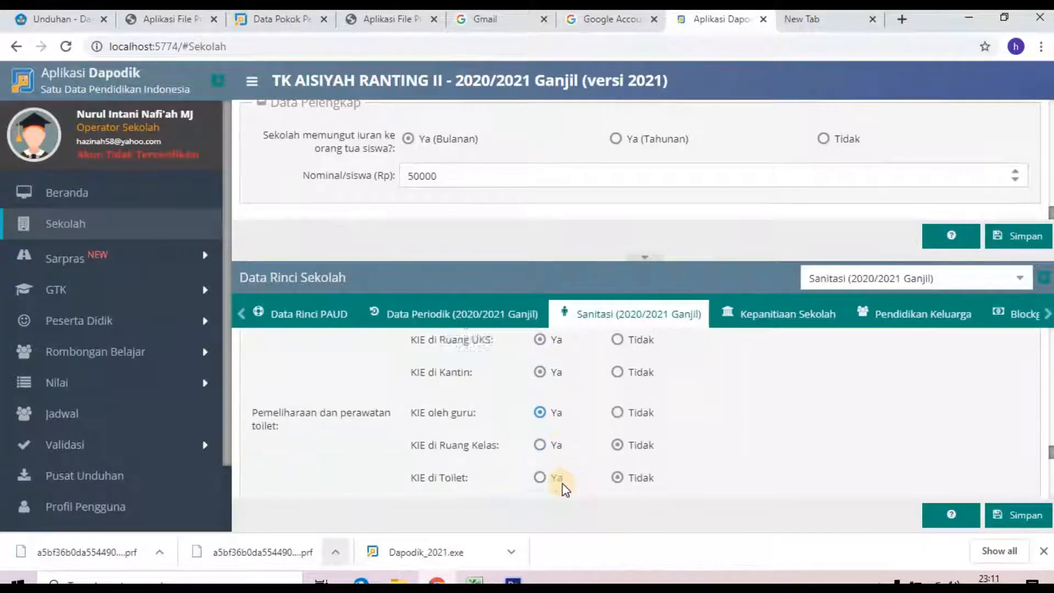
pyautogui.click(556, 429)
pyautogui.click(556, 466)
pyautogui.click(556, 490)
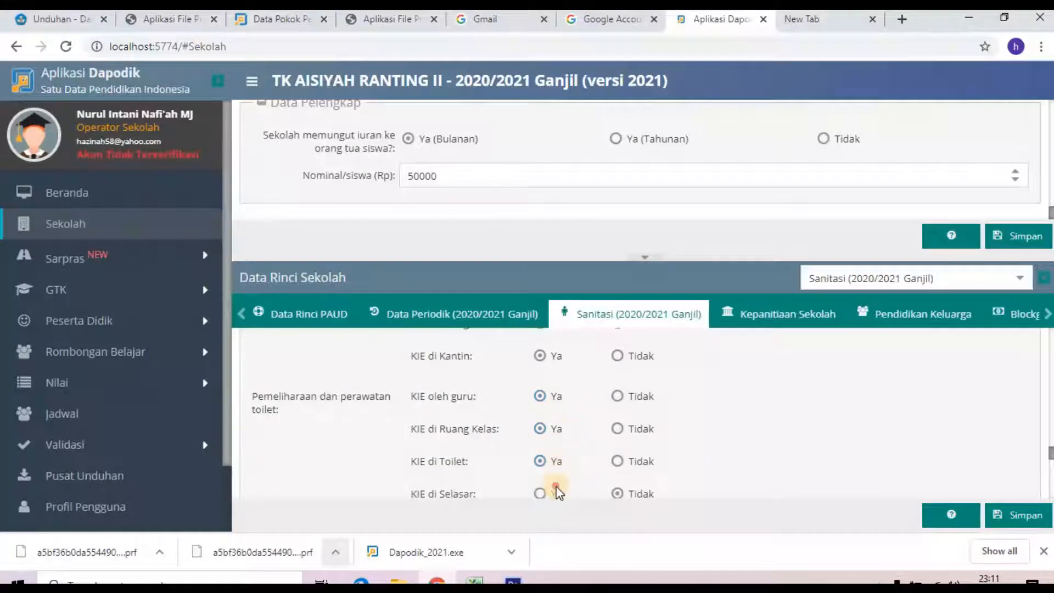
pyautogui.click(555, 494)
# Step: Answer Ya to the remaining KIE food-safety and Ayo minum air questions, save, and open Kepanitiaan Sekolah
pyautogui.scroll(-4, 571, 492)
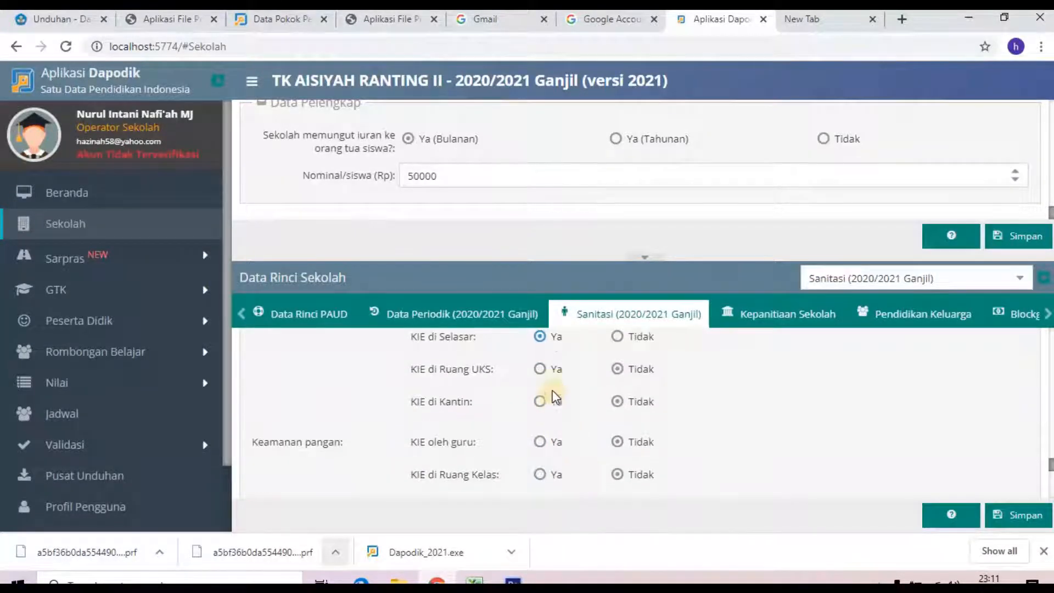
pyautogui.click(546, 404)
pyautogui.click(548, 470)
pyautogui.scroll(-2, 551, 461)
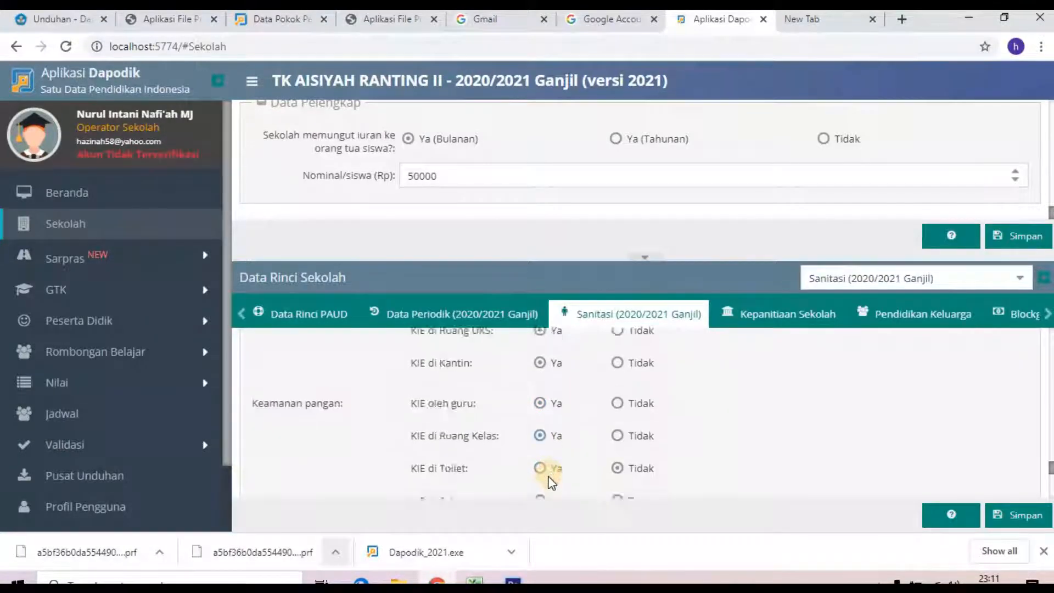
pyautogui.click(547, 461)
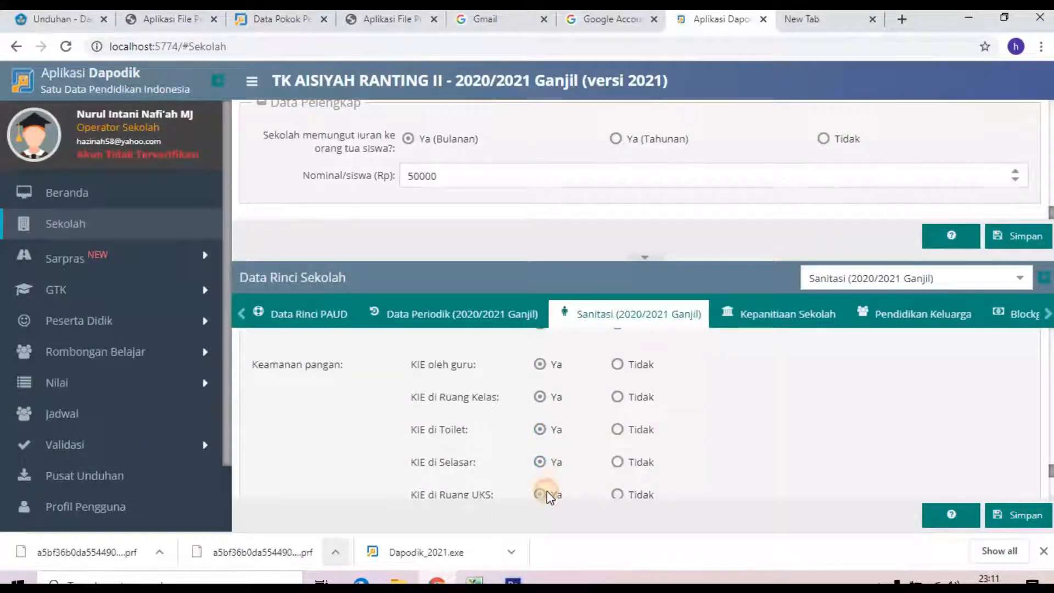
pyautogui.click(544, 494)
pyautogui.scroll(-4, 554, 488)
pyautogui.click(544, 374)
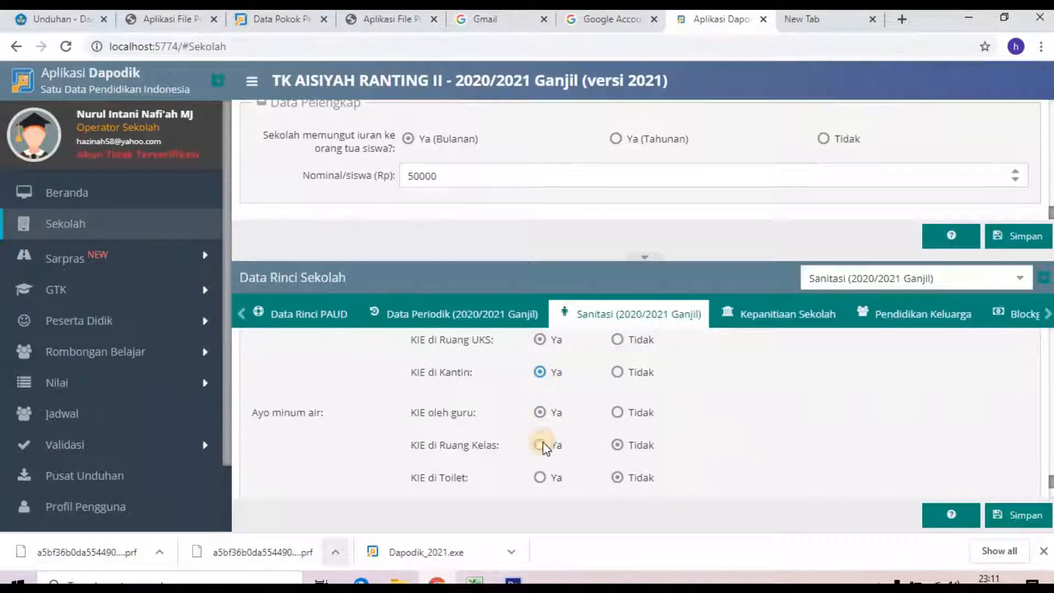
pyautogui.click(545, 477)
pyautogui.scroll(-2, 545, 485)
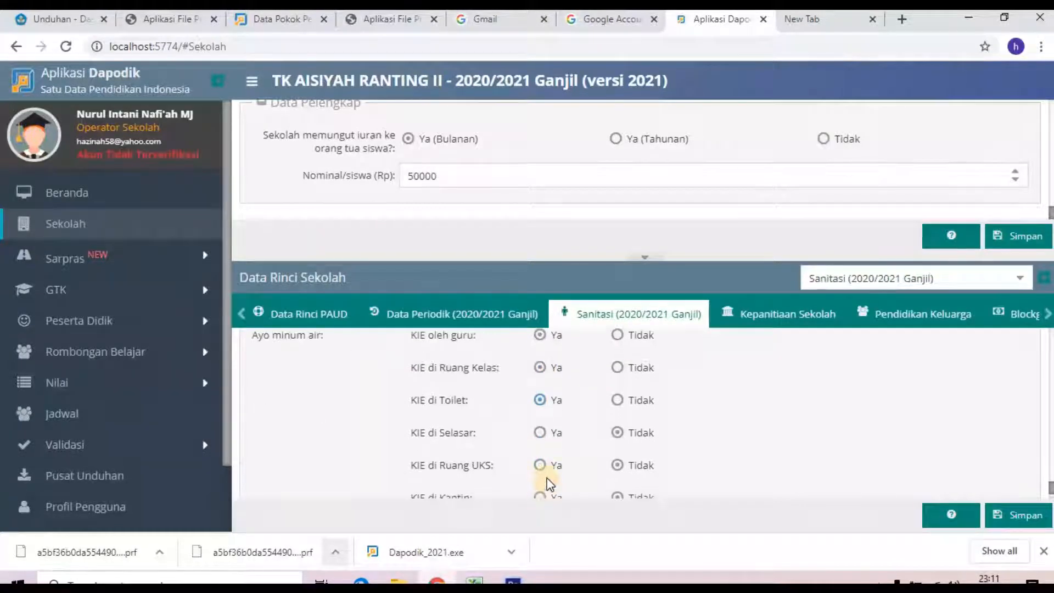
pyautogui.click(542, 465)
pyautogui.scroll(-2, 553, 494)
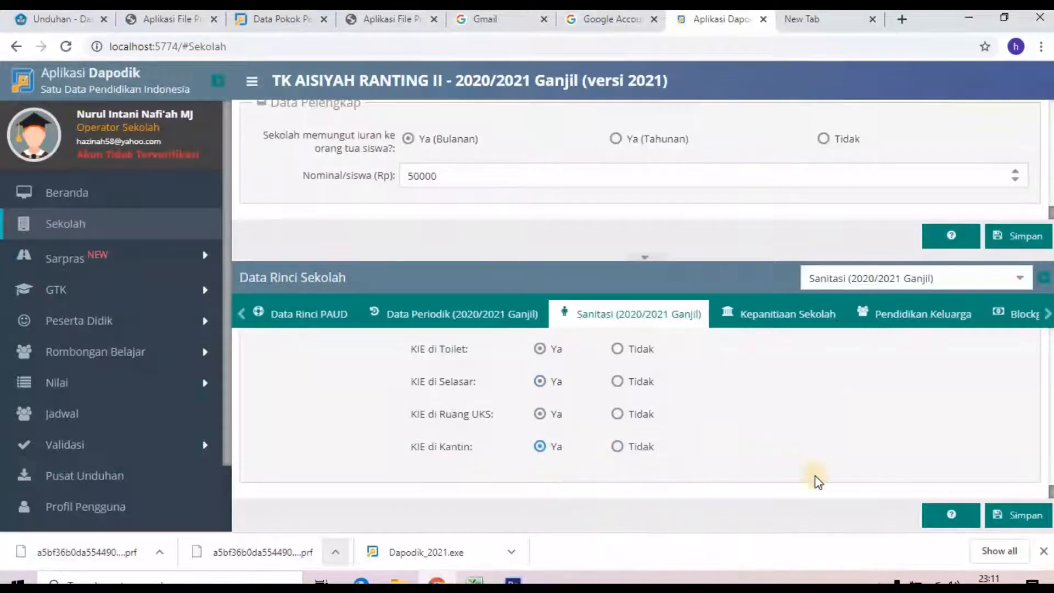
pyautogui.click(1014, 515)
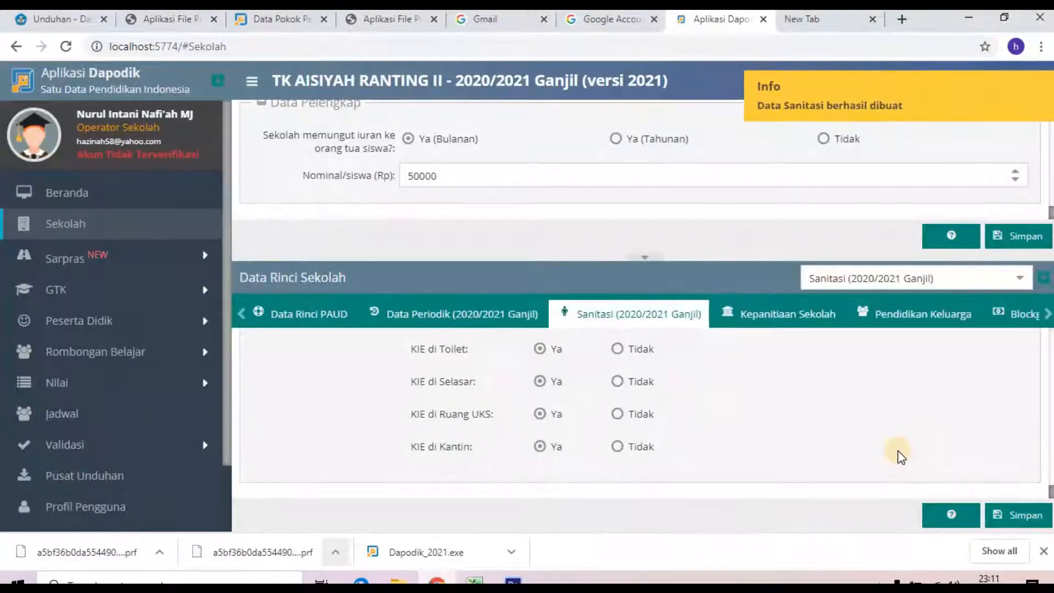
pyautogui.click(795, 325)
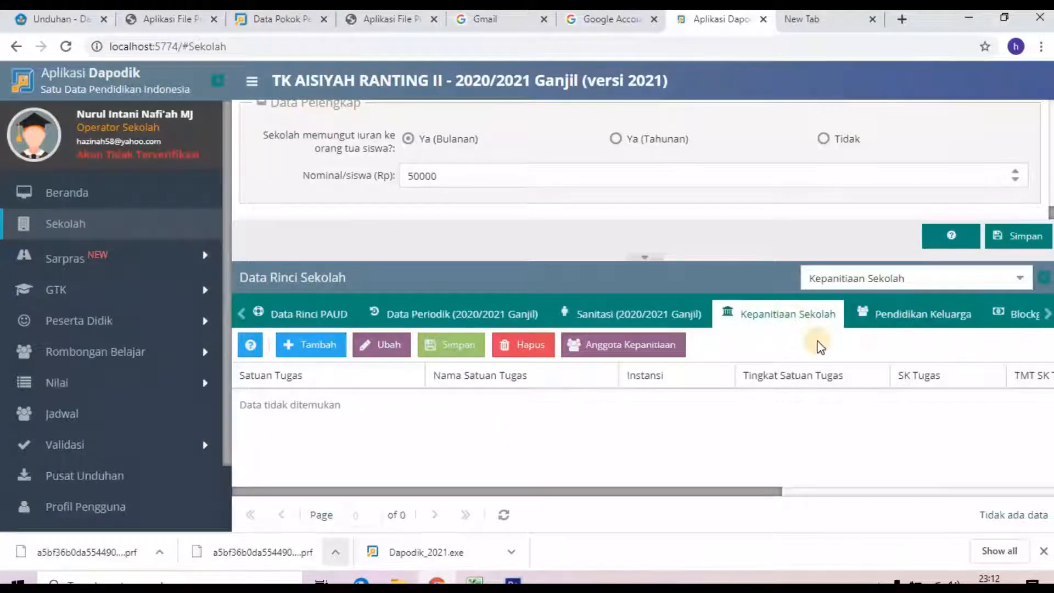
# Step: Review the Pendidikan Keluarga, Akreditasi (A rating from BAN) and Yayasan (AISYIYAH) records
pyautogui.click(903, 317)
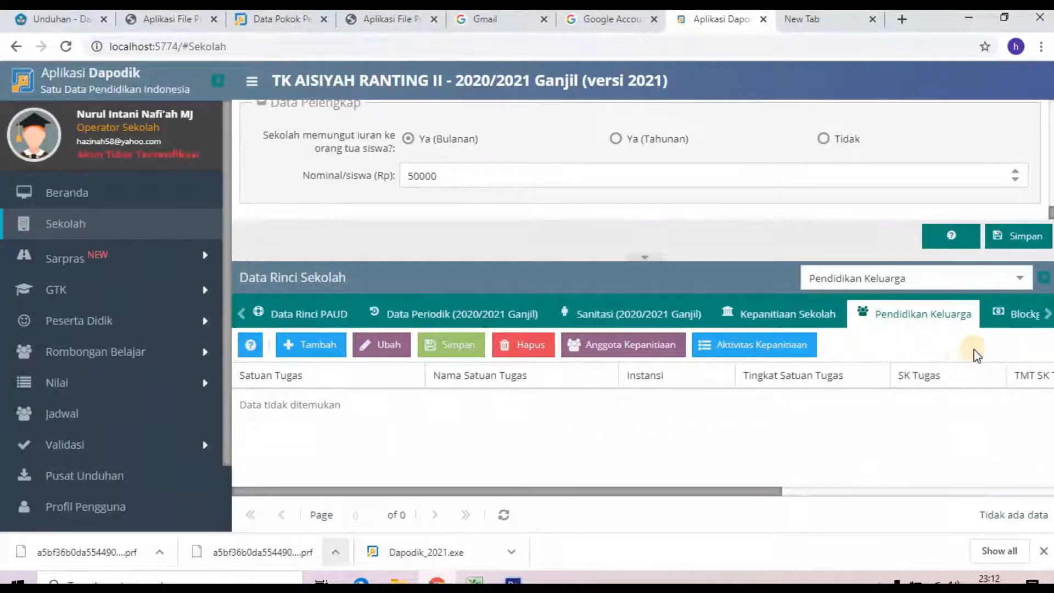
pyautogui.click(1046, 318)
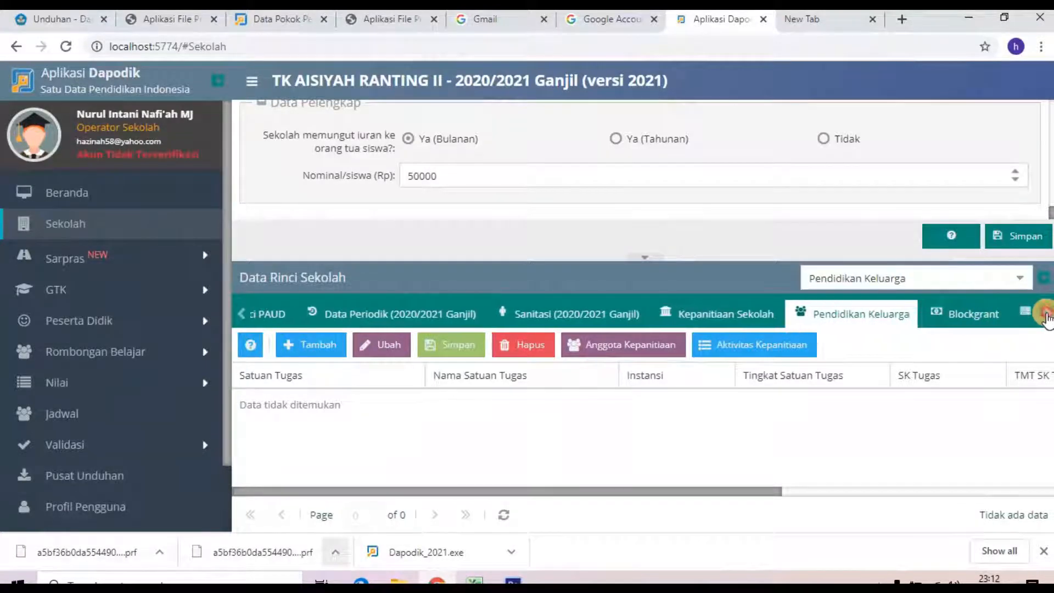
pyautogui.click(1047, 315)
pyautogui.click(1047, 315)
pyautogui.click(1046, 315)
pyautogui.click(1047, 315)
pyautogui.click(1047, 315)
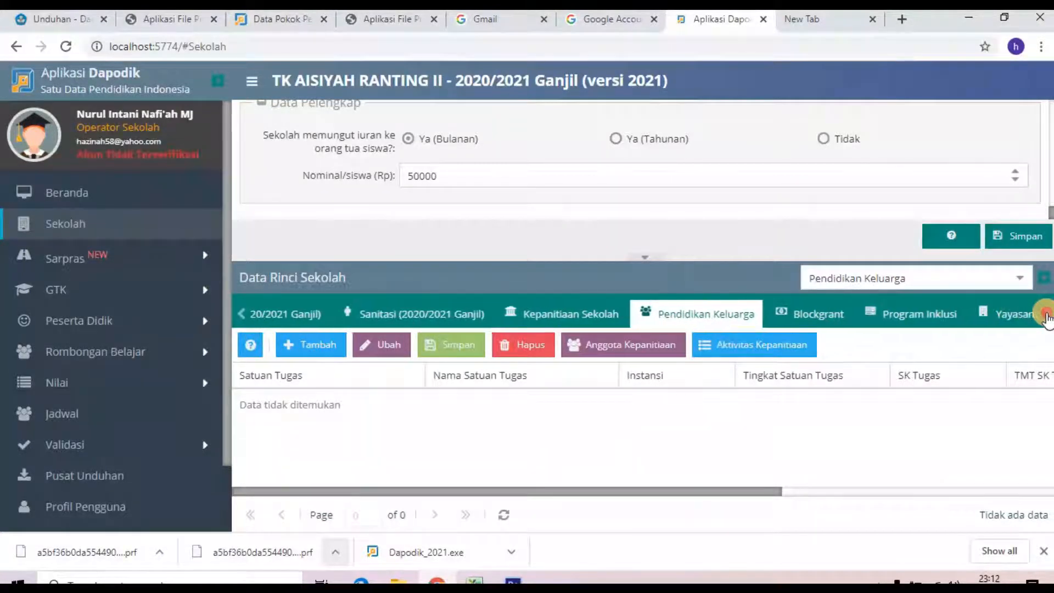
pyautogui.click(1046, 315)
pyautogui.click(1047, 315)
pyautogui.click(1047, 315)
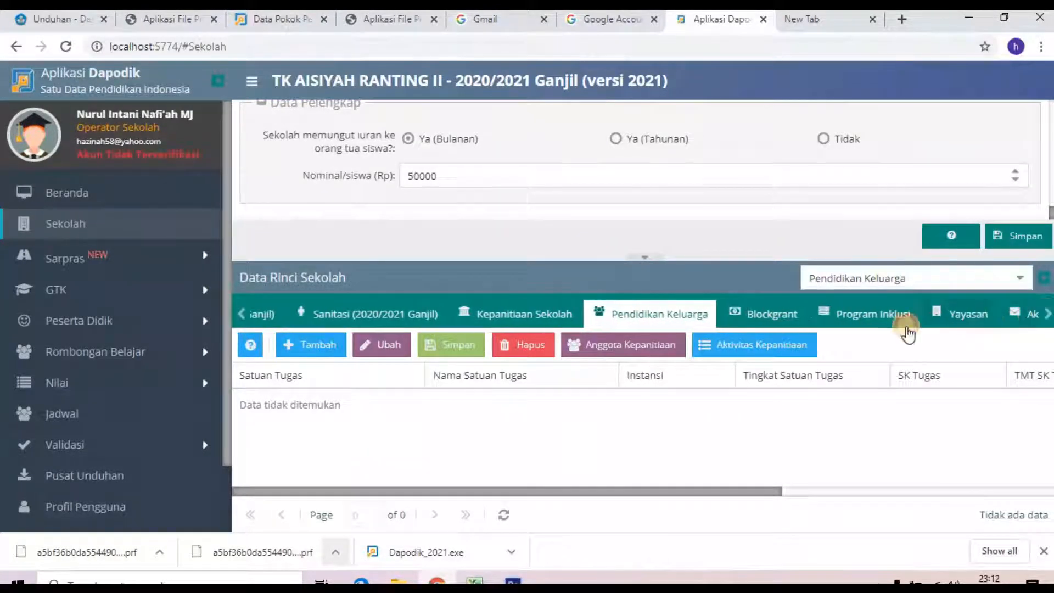
pyautogui.click(1046, 315)
pyautogui.click(1046, 315)
pyautogui.click(983, 313)
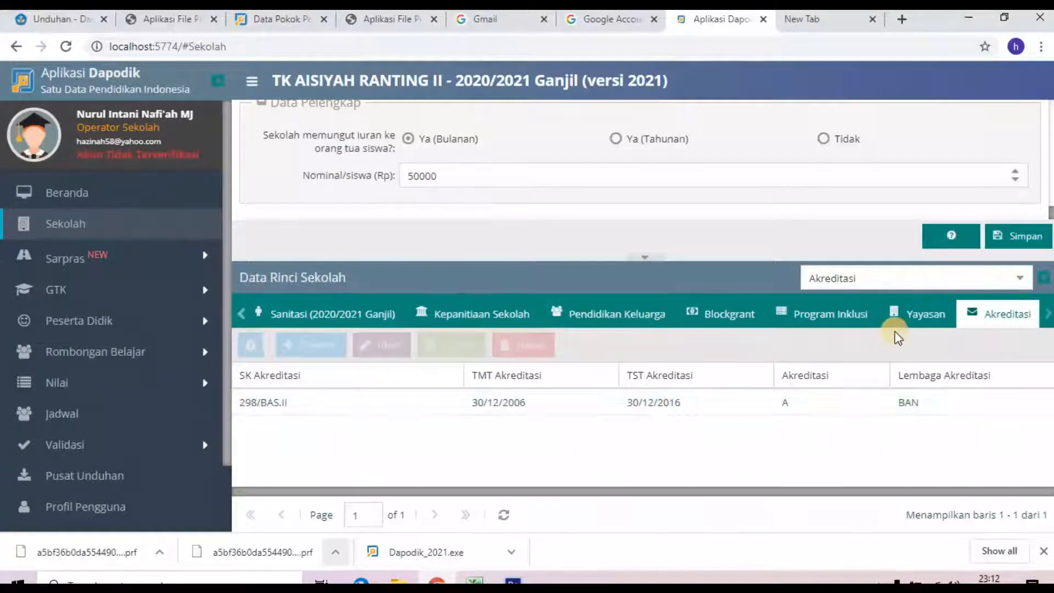
pyautogui.click(902, 314)
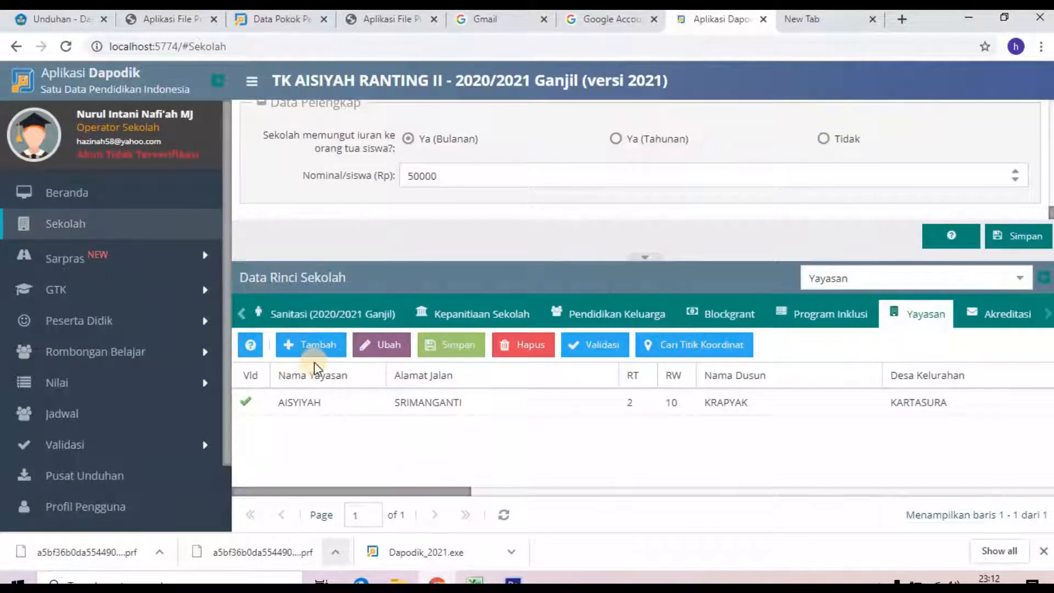
# Step: Run Salin Data Periodik on the Tanah land record under Tanah & Bangunan, confirming and acknowledging the summary
pyautogui.click(108, 258)
pyautogui.click(125, 291)
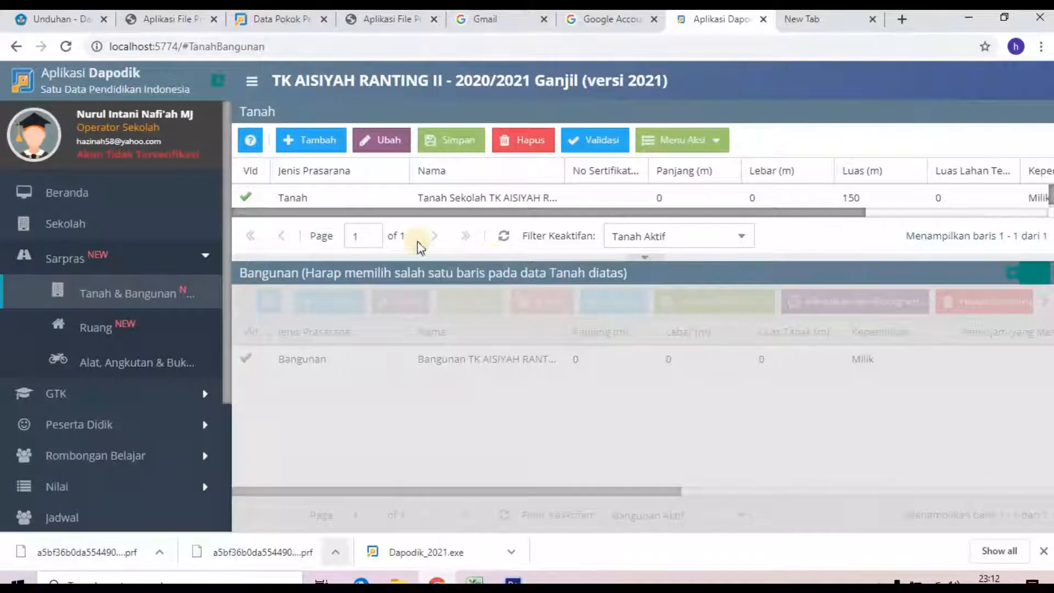
pyautogui.click(284, 198)
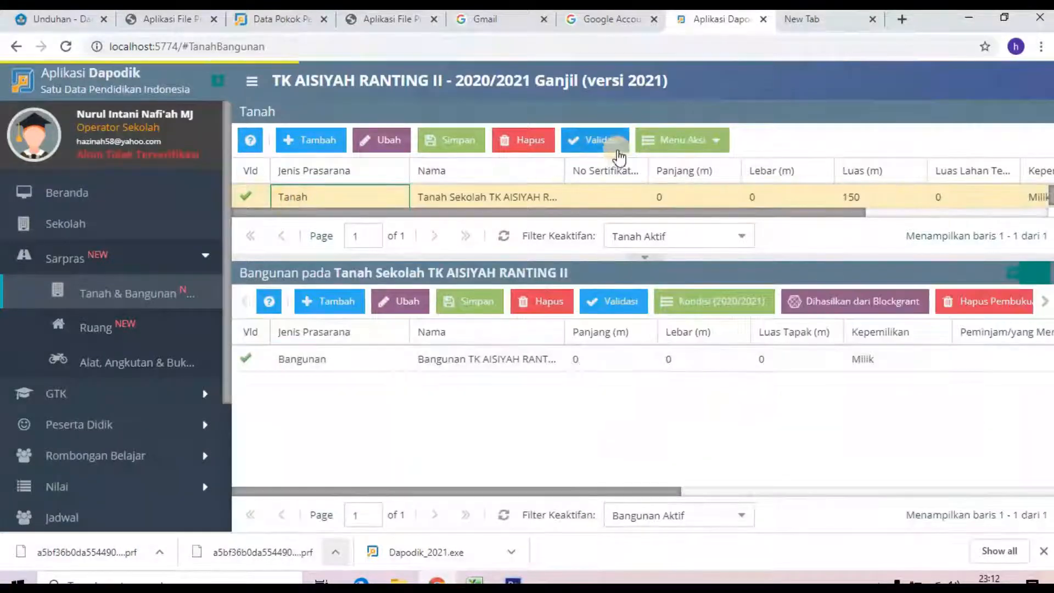
pyautogui.click(672, 140)
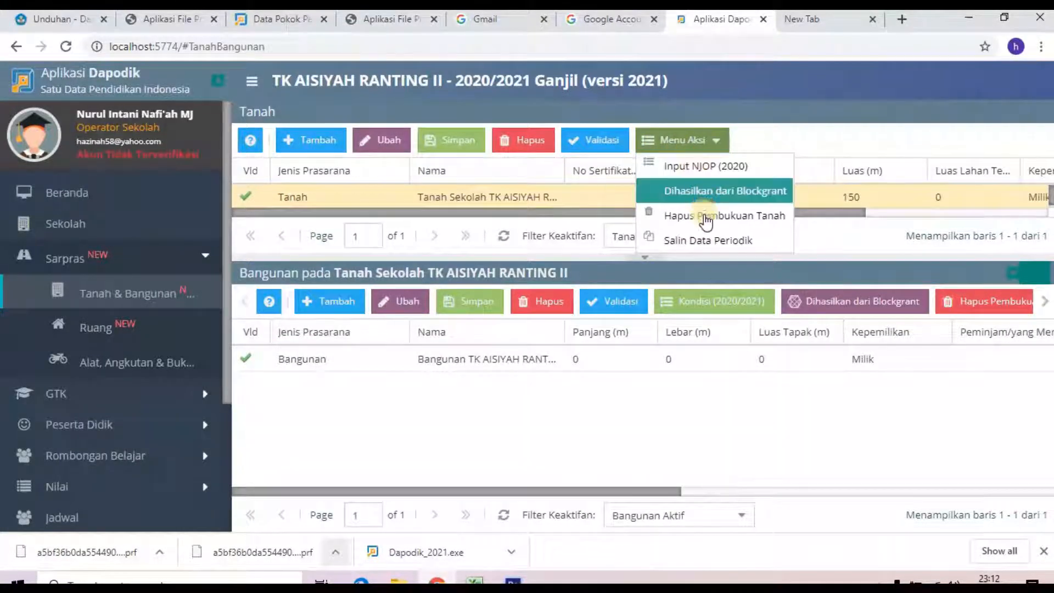
pyautogui.click(706, 241)
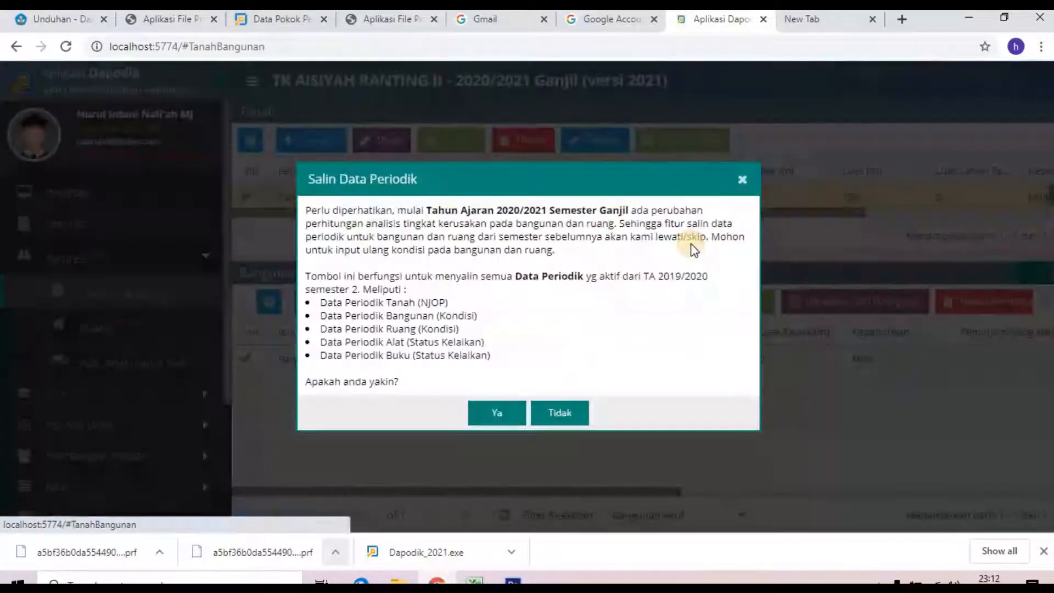
pyautogui.click(491, 414)
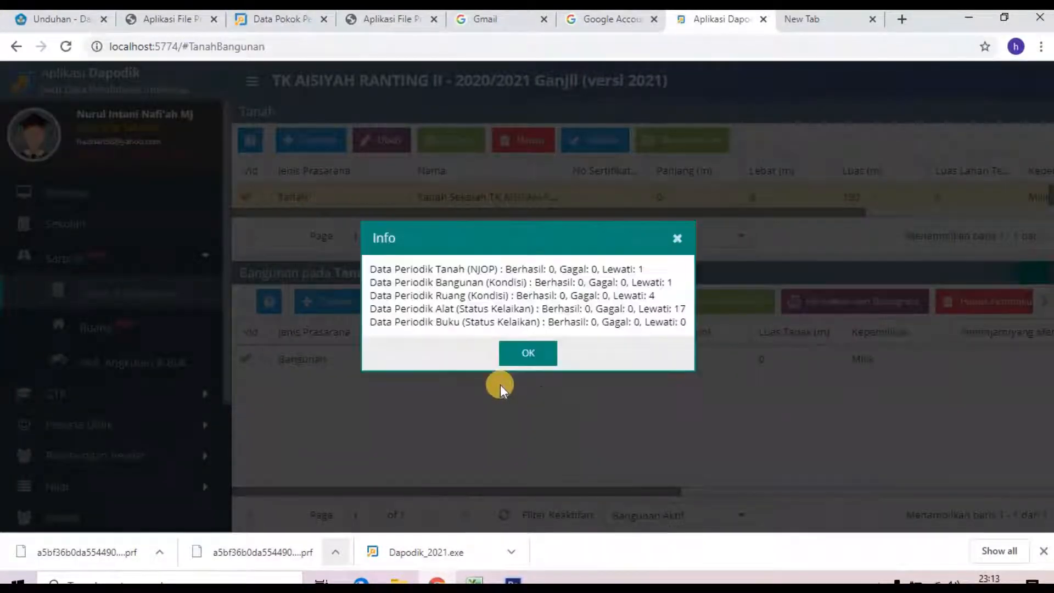
pyautogui.click(521, 354)
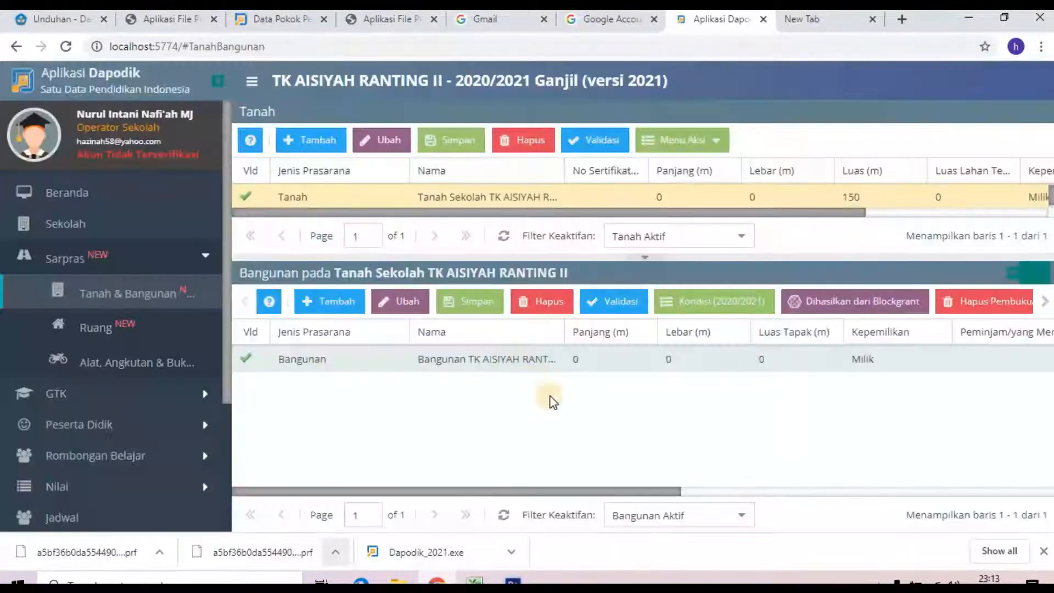
pyautogui.click(296, 362)
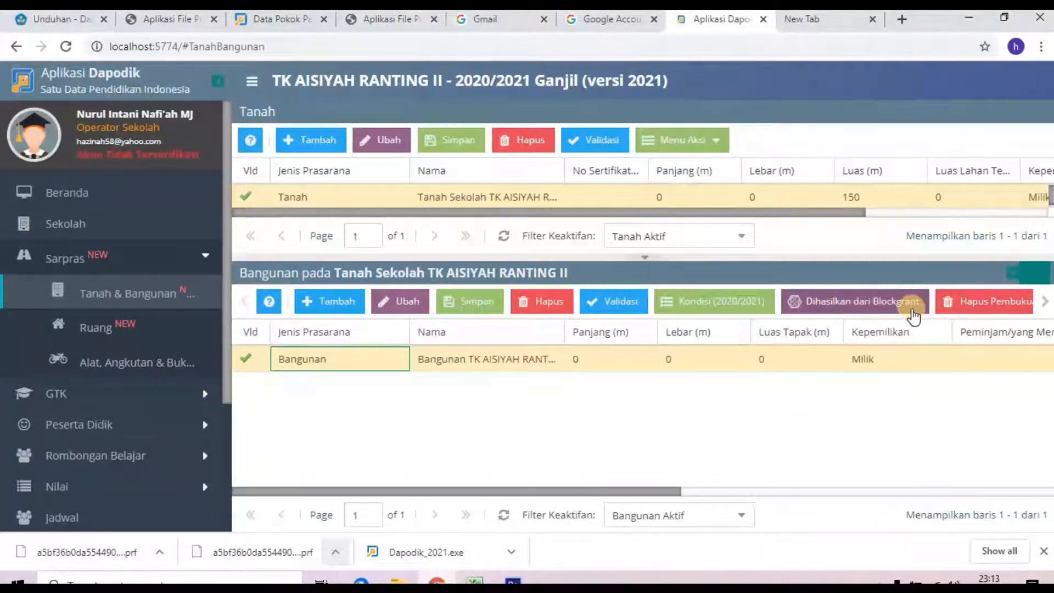
# Step: Save the school building's 2020/2021 damage condition as Baik
pyautogui.click(755, 314)
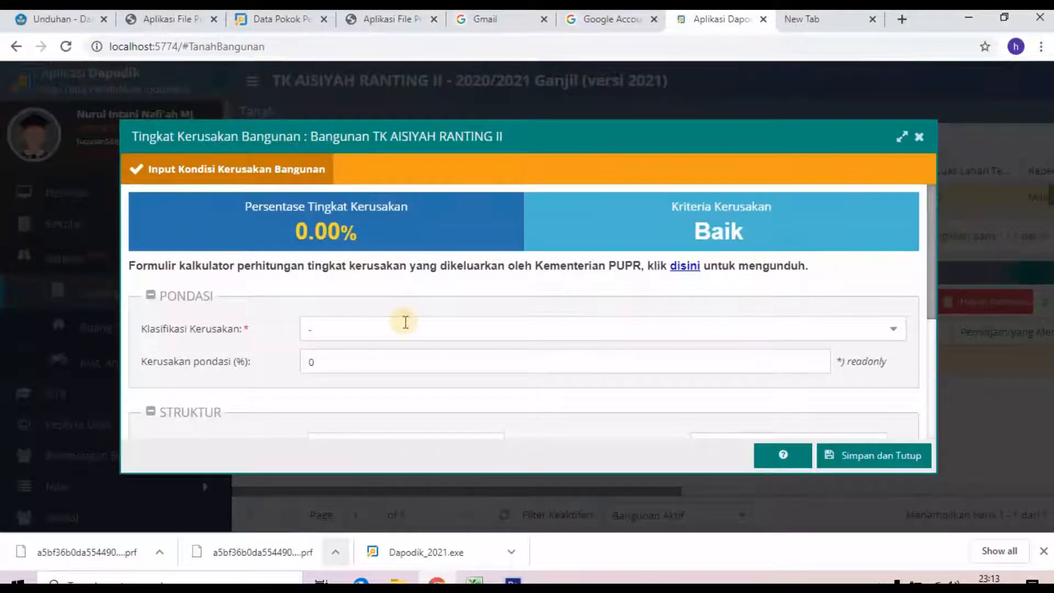
pyautogui.scroll(-4, 405, 322)
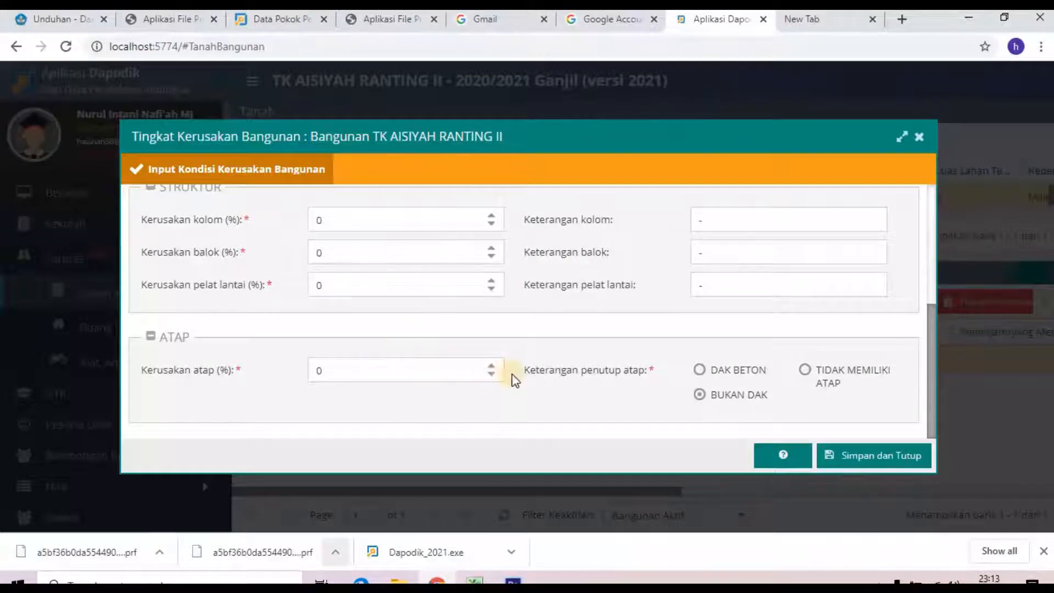
pyautogui.scroll(3, 503, 370)
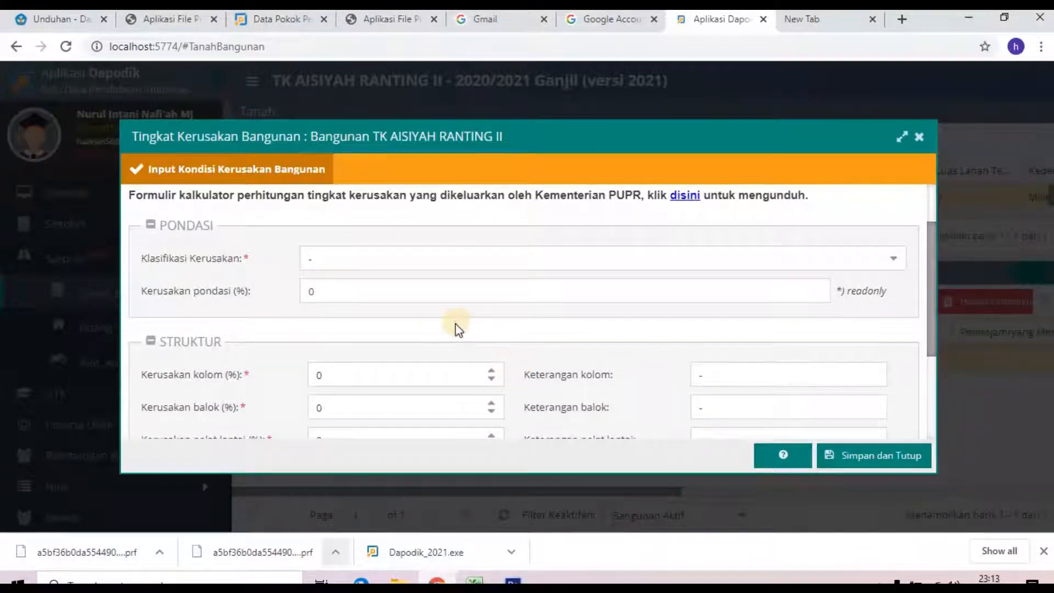
pyautogui.scroll(-3, 435, 327)
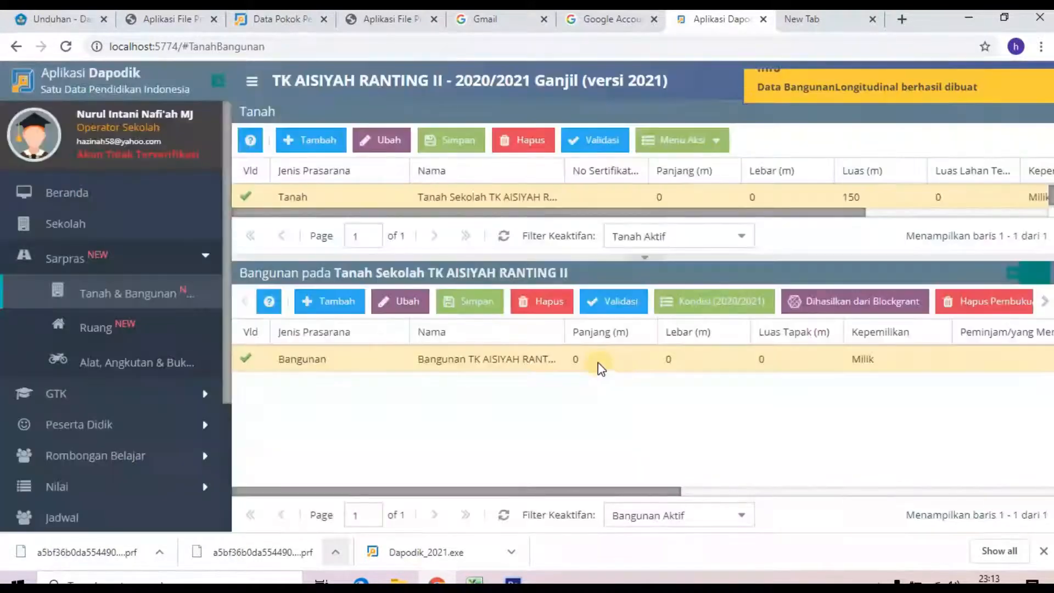
pyautogui.click(1044, 301)
# Step: Save the Kondisi Ruang for RUANG KELAS A and RUANG KELAS B as Baik (0.00%)
pyautogui.click(81, 335)
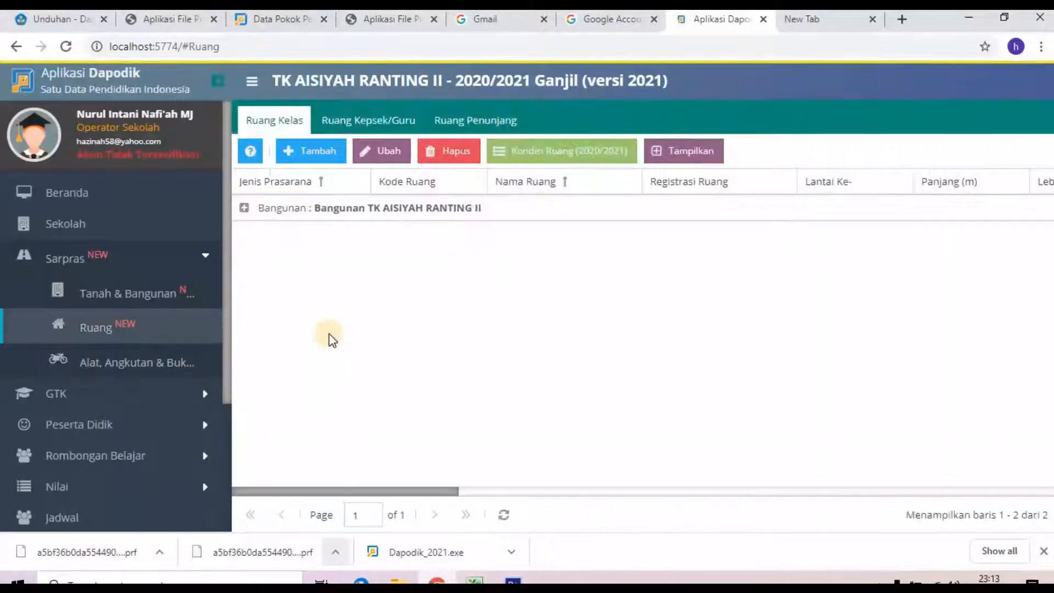
pyautogui.click(244, 209)
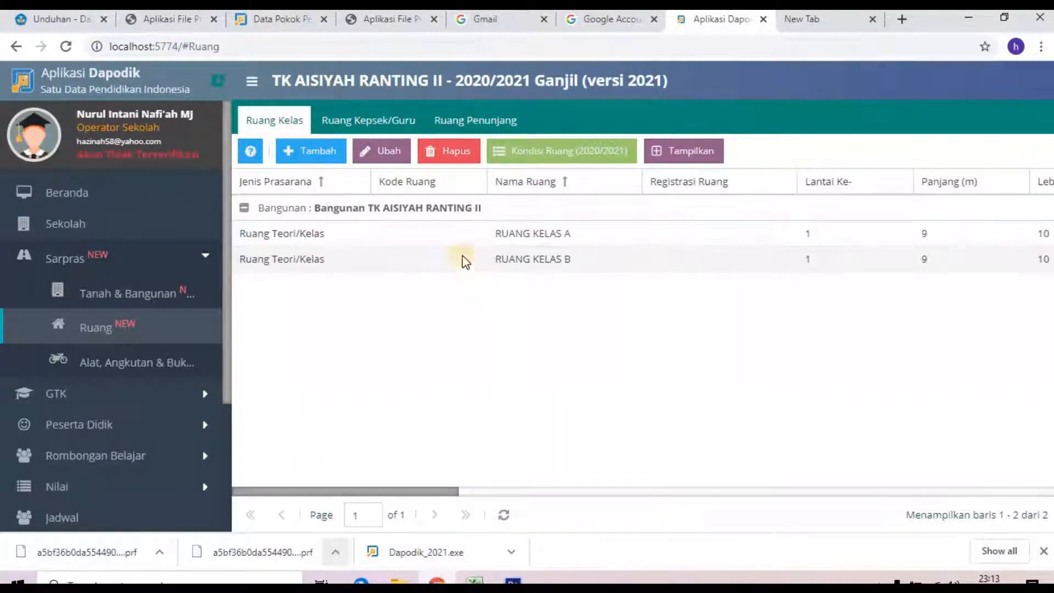
pyautogui.click(313, 236)
pyautogui.click(579, 153)
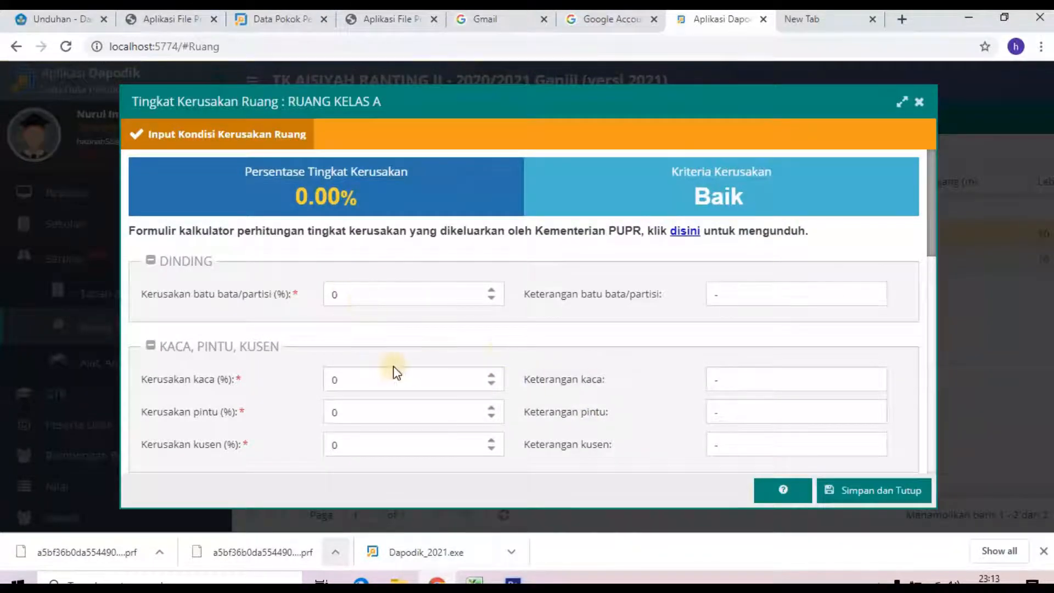
pyautogui.scroll(-4, 395, 368)
pyautogui.scroll(-5, 603, 400)
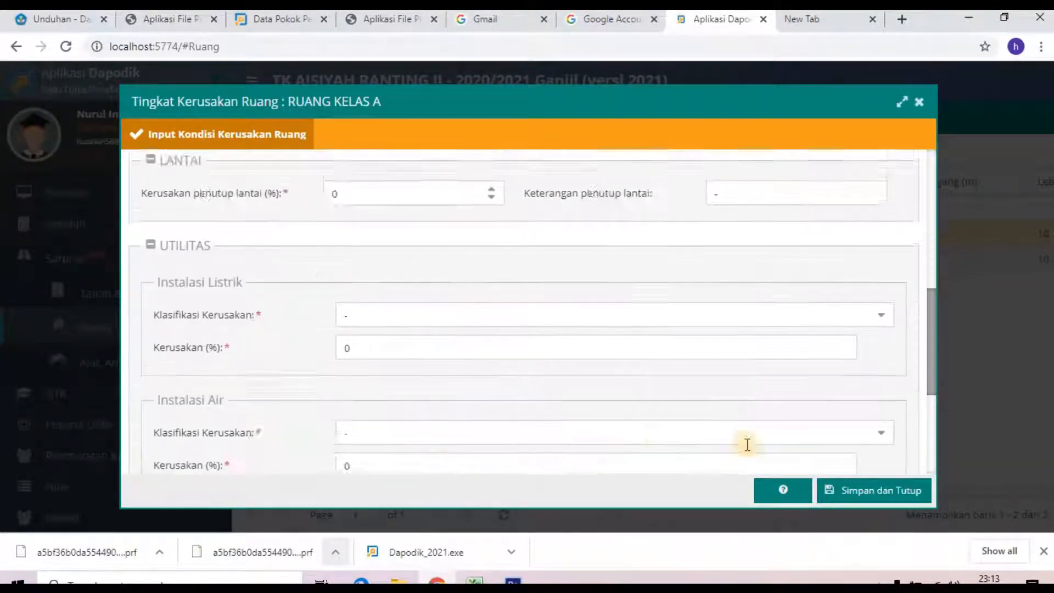
pyautogui.click(875, 493)
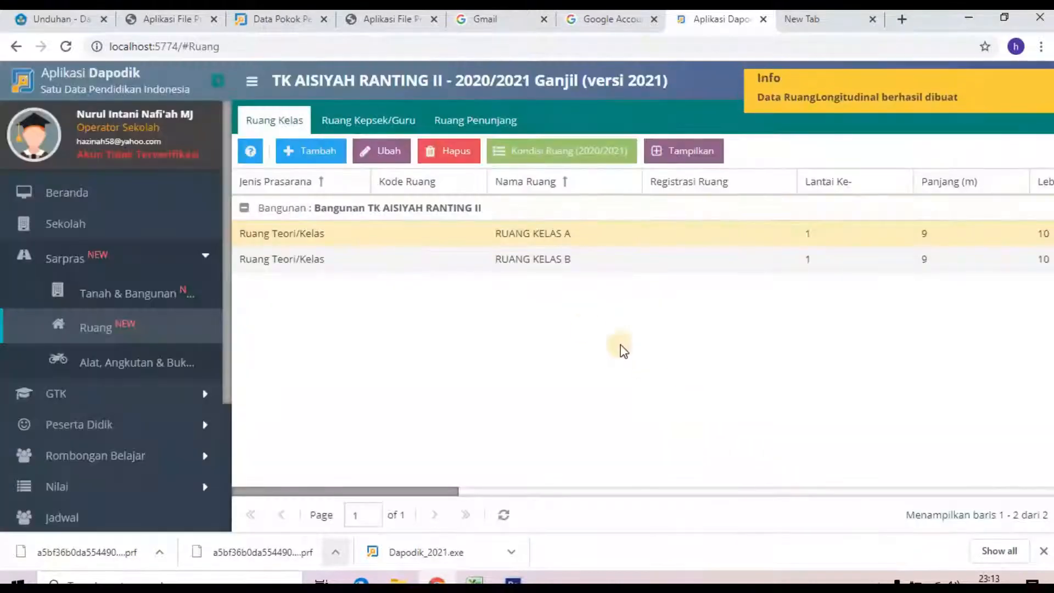
pyautogui.click(340, 267)
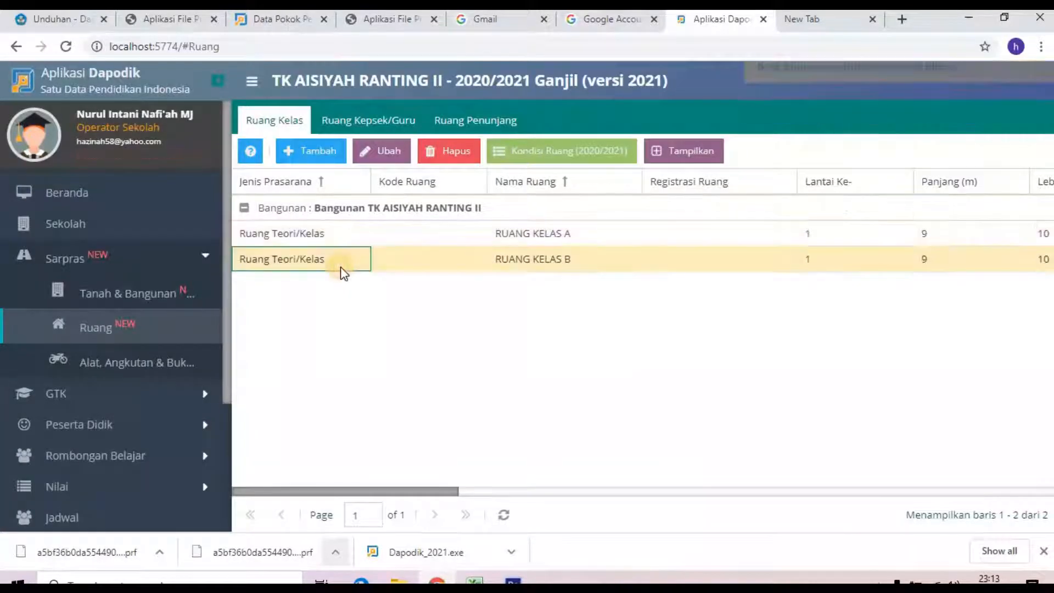
pyautogui.click(544, 158)
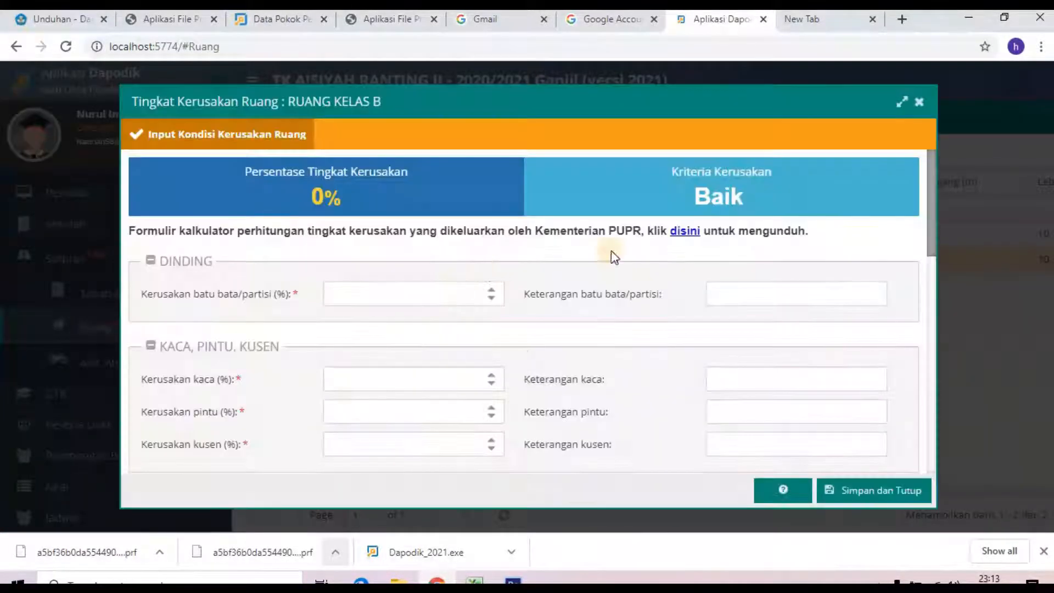
pyautogui.click(862, 492)
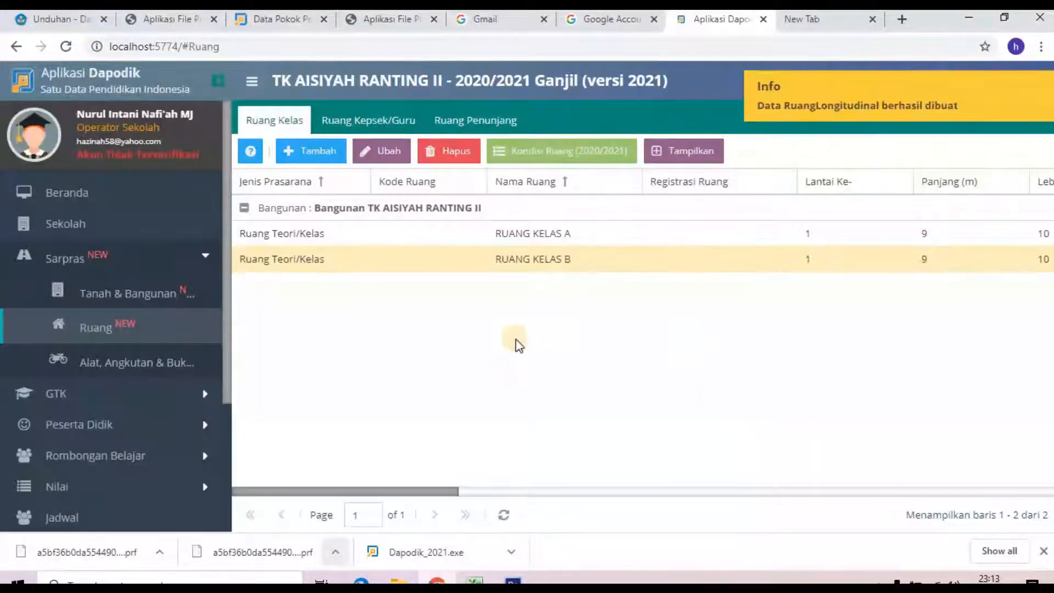
pyautogui.click(125, 360)
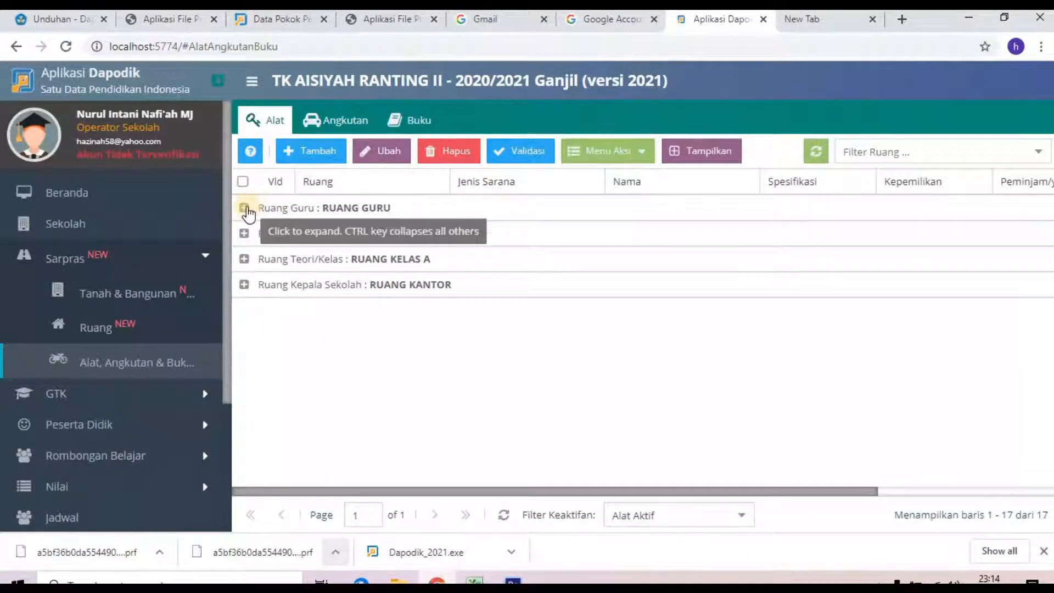
# Step: Record the Ruang Guru Jam Dinding's periodic data as quantity 1, Laik
pyautogui.click(243, 208)
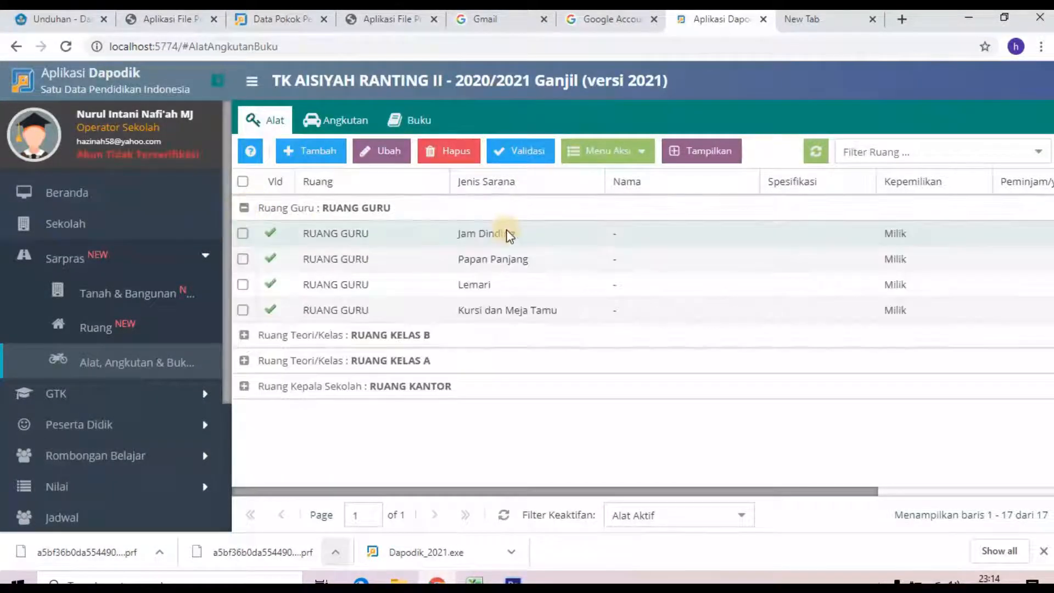
pyautogui.click(610, 153)
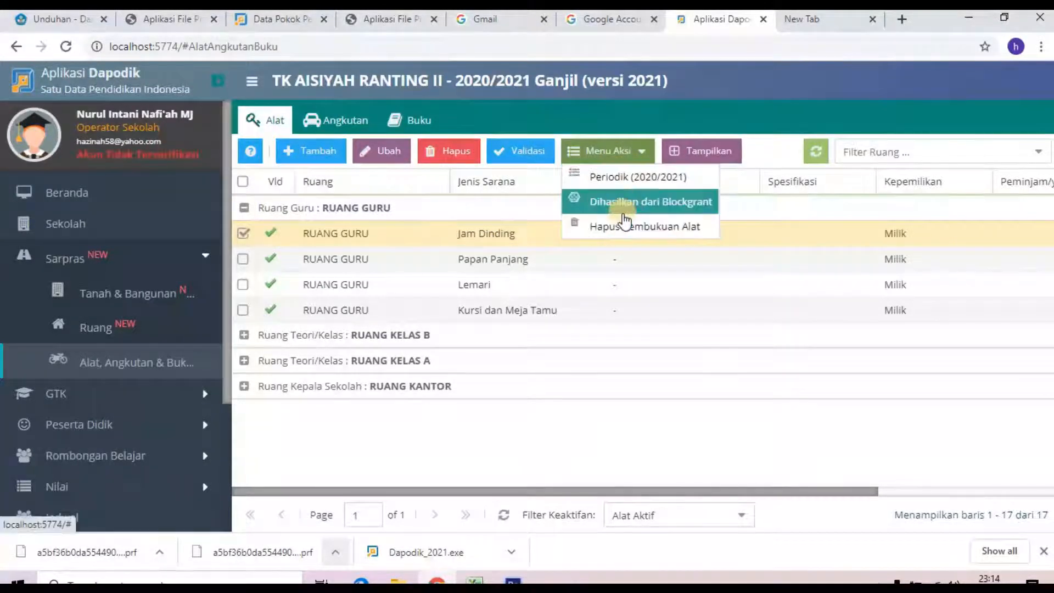
pyautogui.click(620, 179)
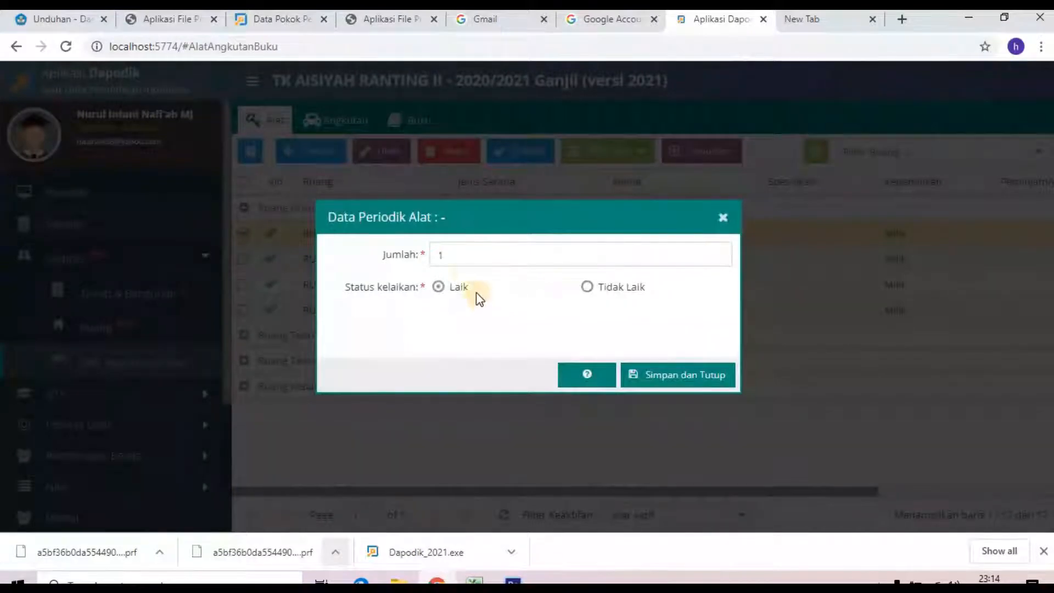
pyautogui.click(662, 375)
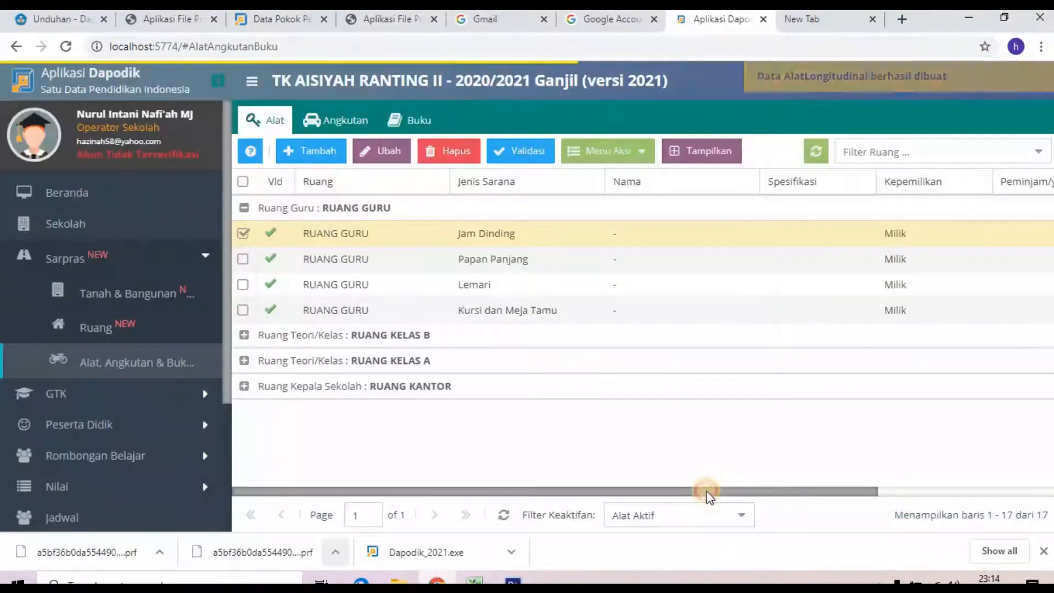
pyautogui.moveTo(822, 494)
pyautogui.mouseDown()
pyautogui.moveTo(971, 489)
pyautogui.moveTo(818, 492)
pyautogui.mouseUp()
# Step: Check the empty Angkutan and Buku lists, then return to the 17-item Alat list
pyautogui.click(390, 119)
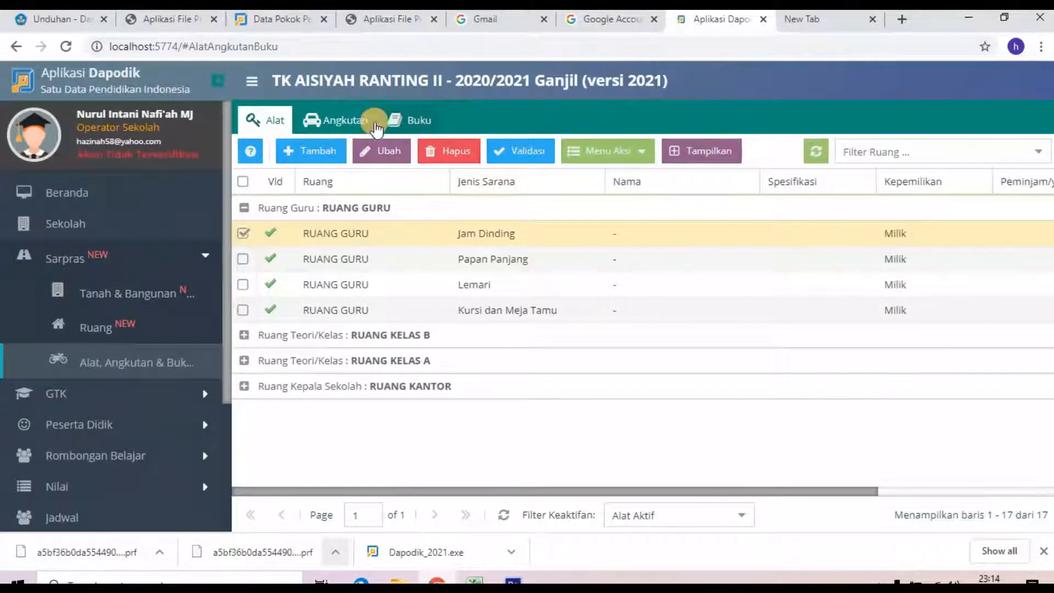
pyautogui.click(340, 131)
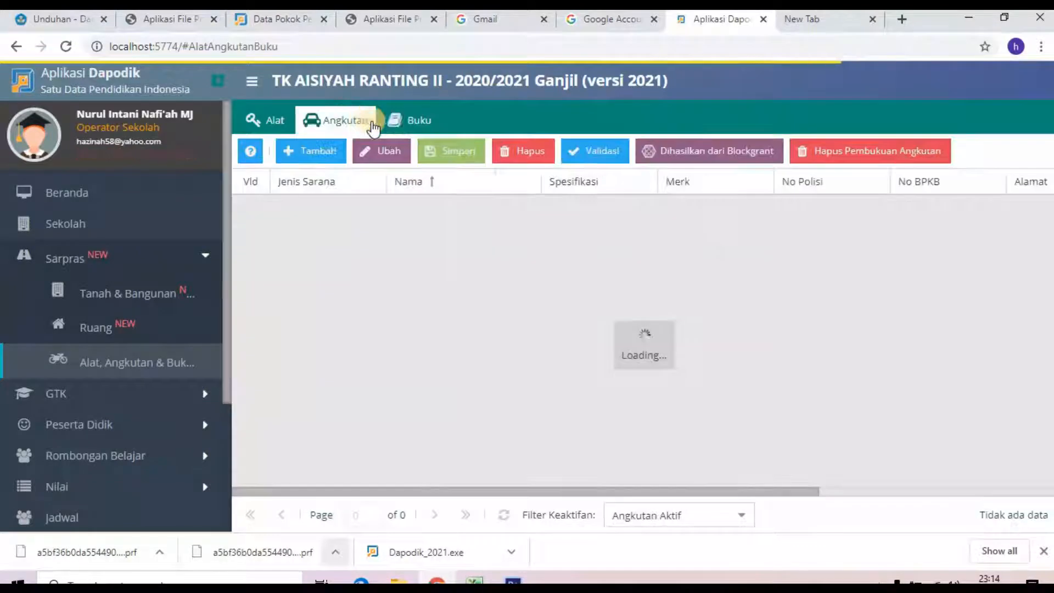
pyautogui.click(412, 120)
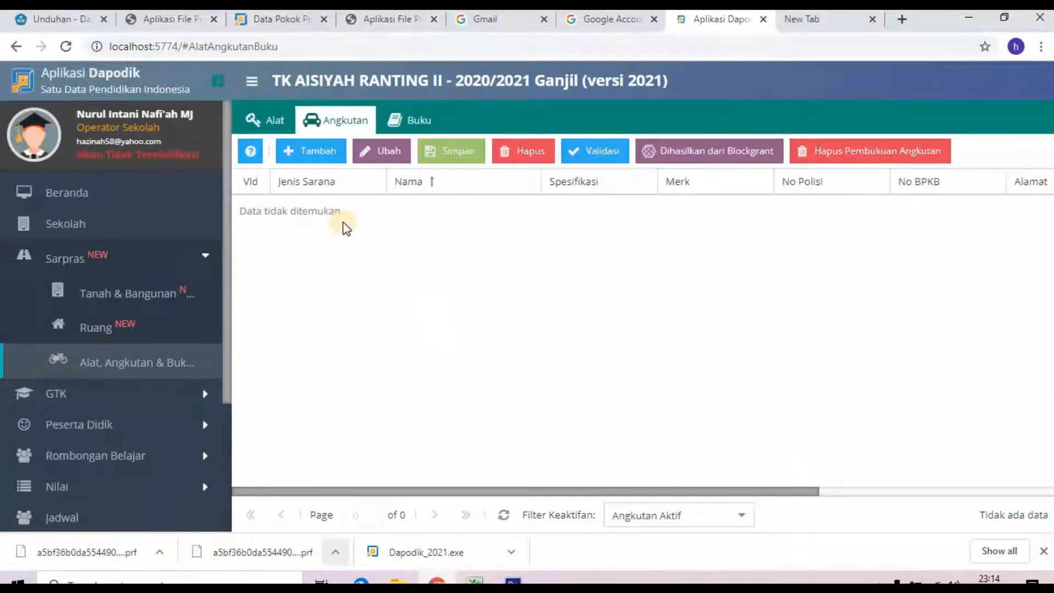
pyautogui.click(397, 122)
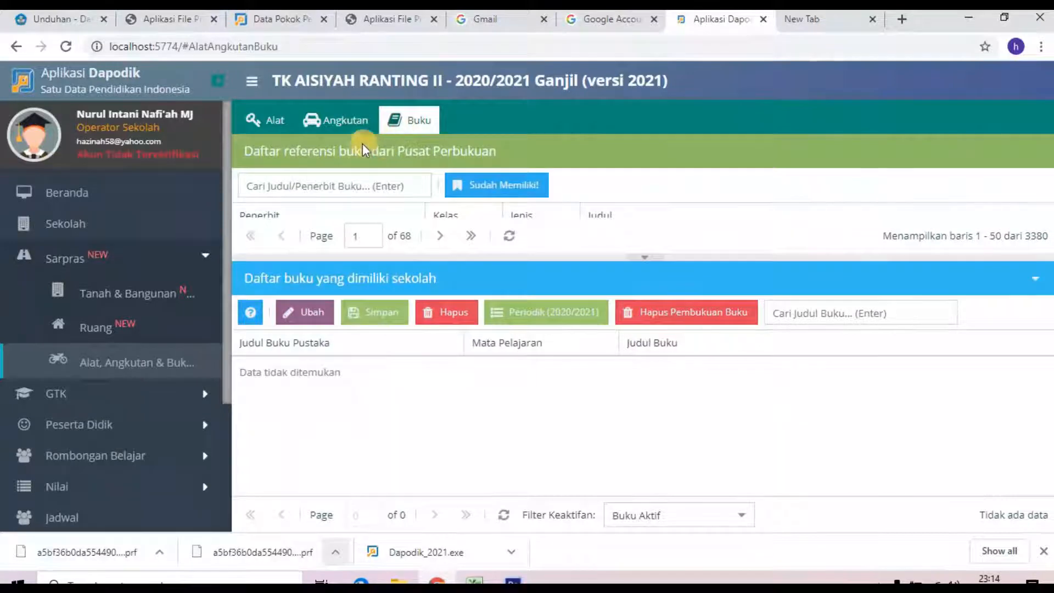
pyautogui.click(269, 117)
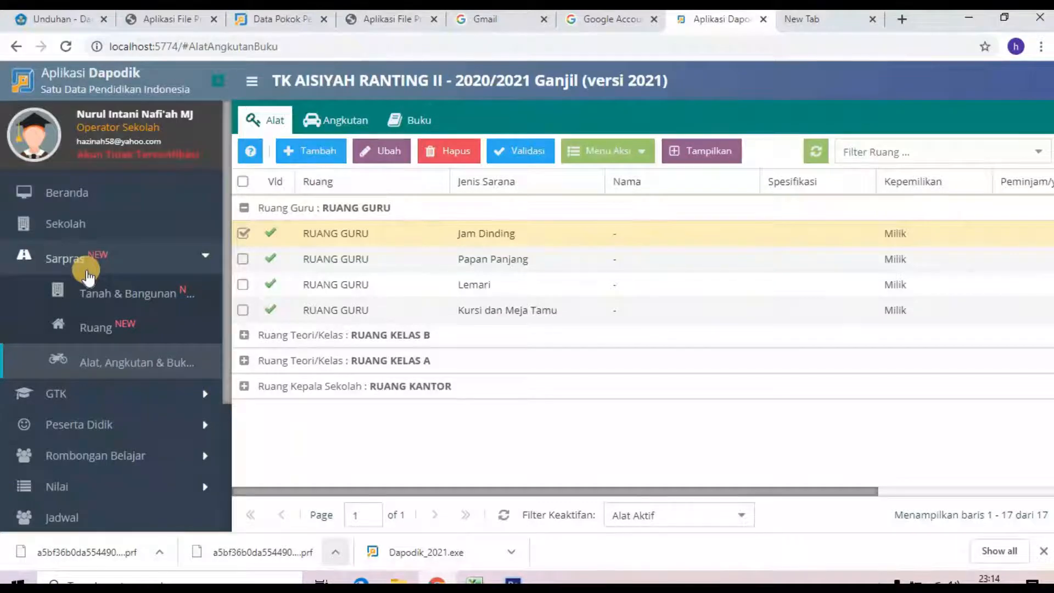
pyautogui.scroll(-5, 88, 274)
# Step: Open the Guru teacher list under GTK and dismiss the success message
pyautogui.click(70, 241)
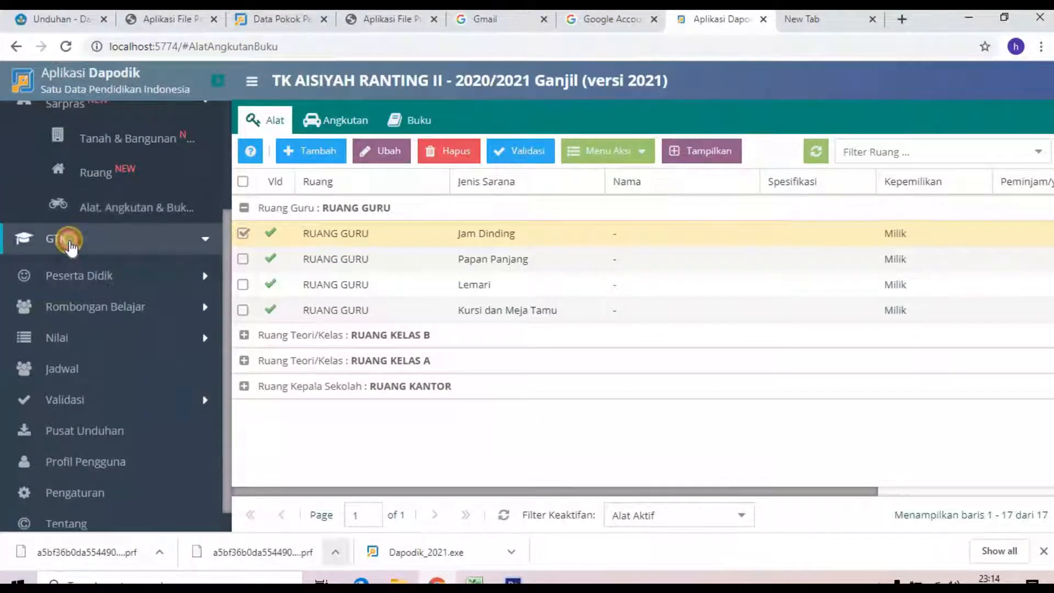
pyautogui.click(92, 269)
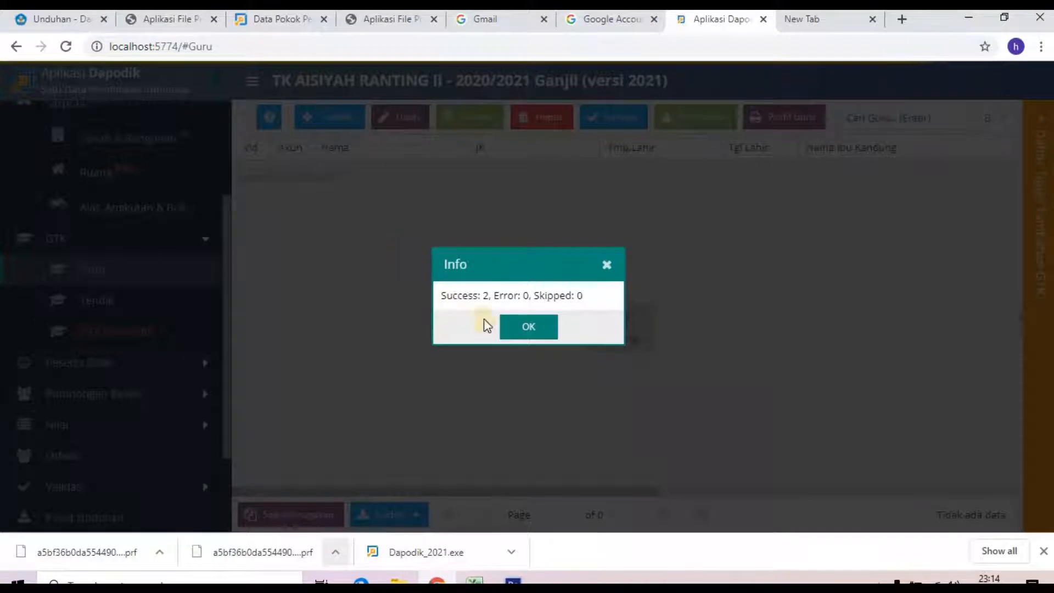
pyautogui.click(513, 325)
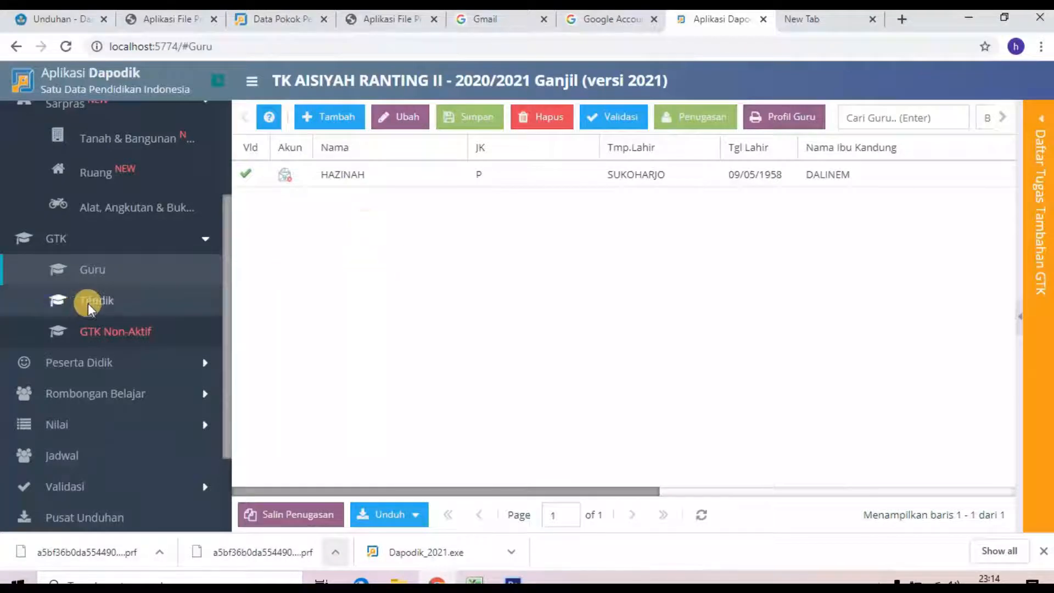
# Step: Copy teachers' assignments into the current period with Salin Penugasan, then refresh the grid
pyautogui.click(324, 516)
pyautogui.click(488, 335)
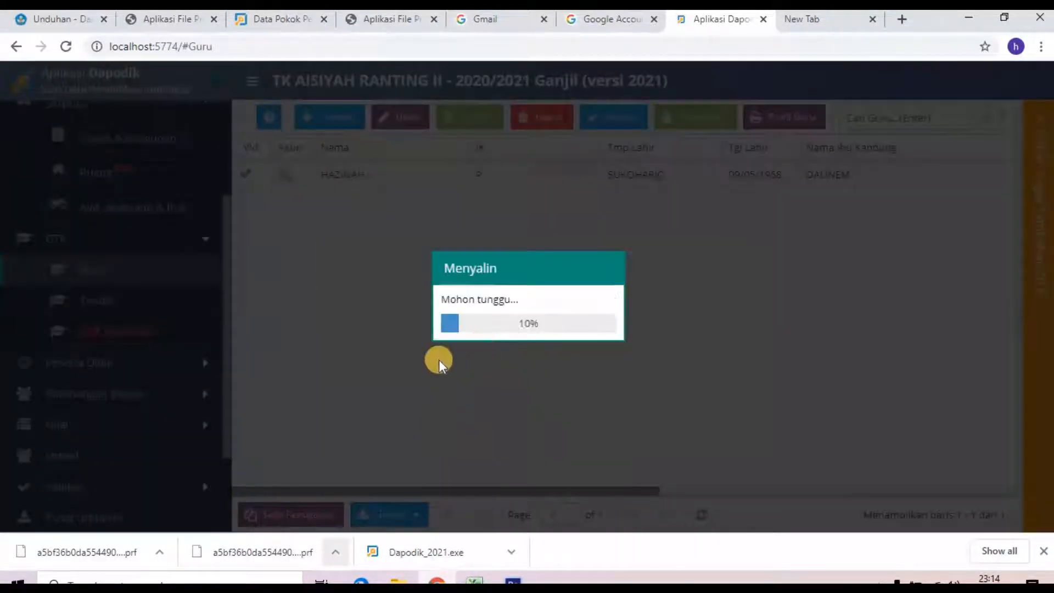
pyautogui.click(527, 324)
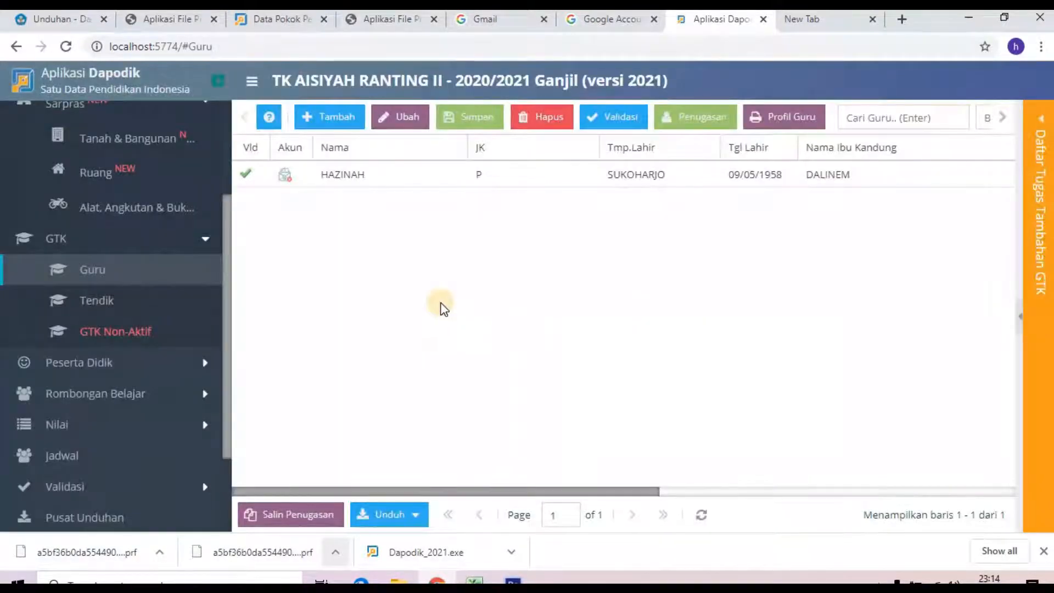
pyautogui.click(701, 514)
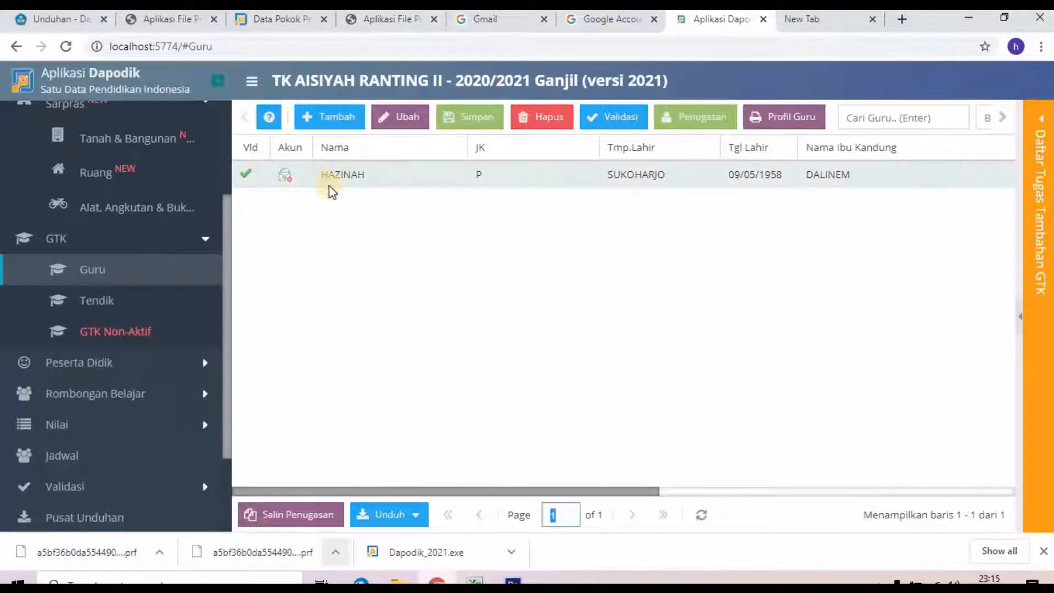
pyautogui.click(101, 302)
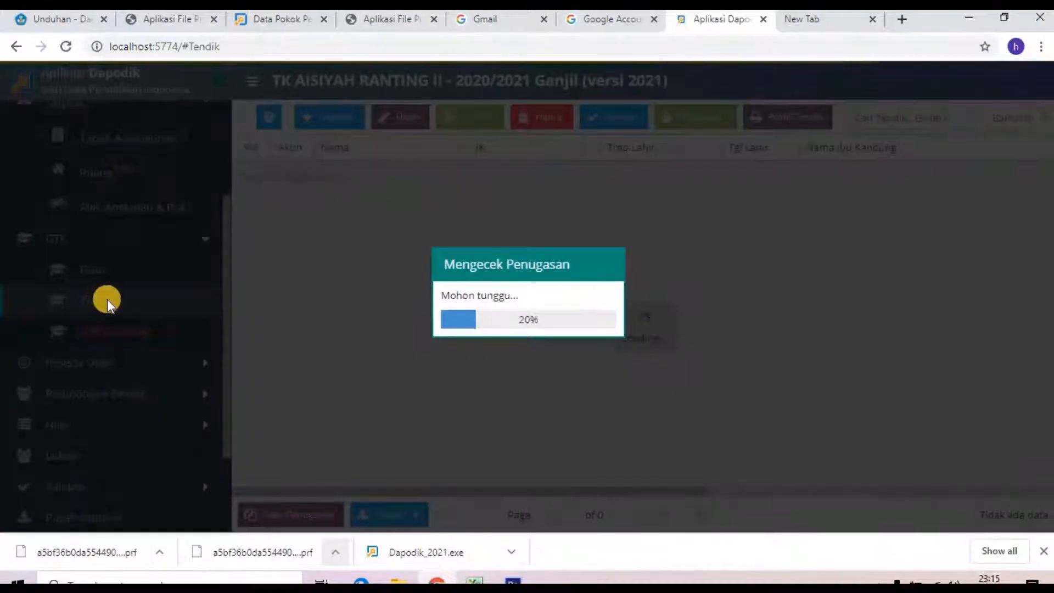
pyautogui.click(535, 334)
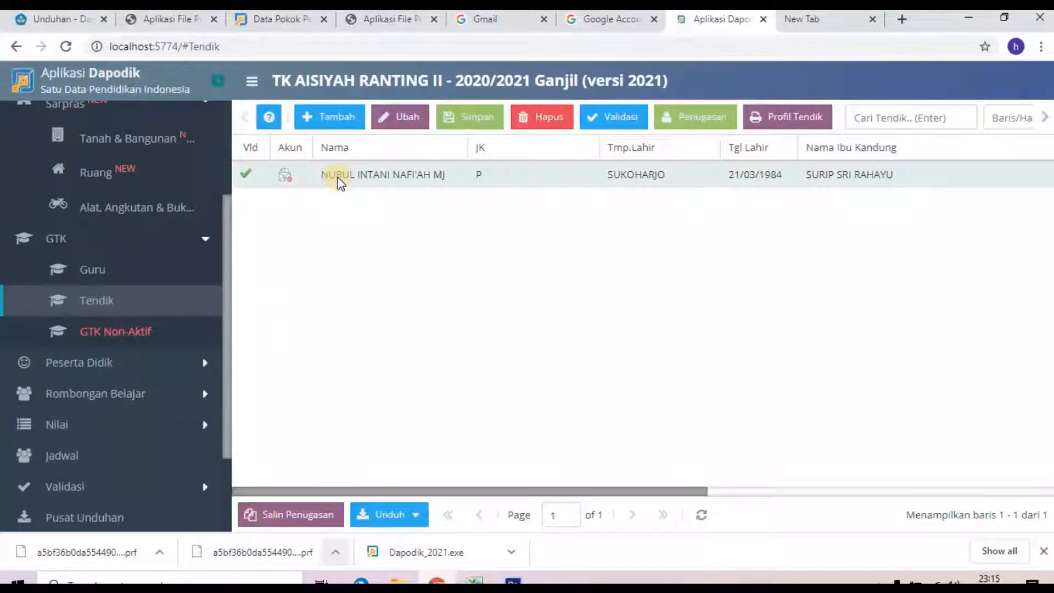
pyautogui.click(99, 271)
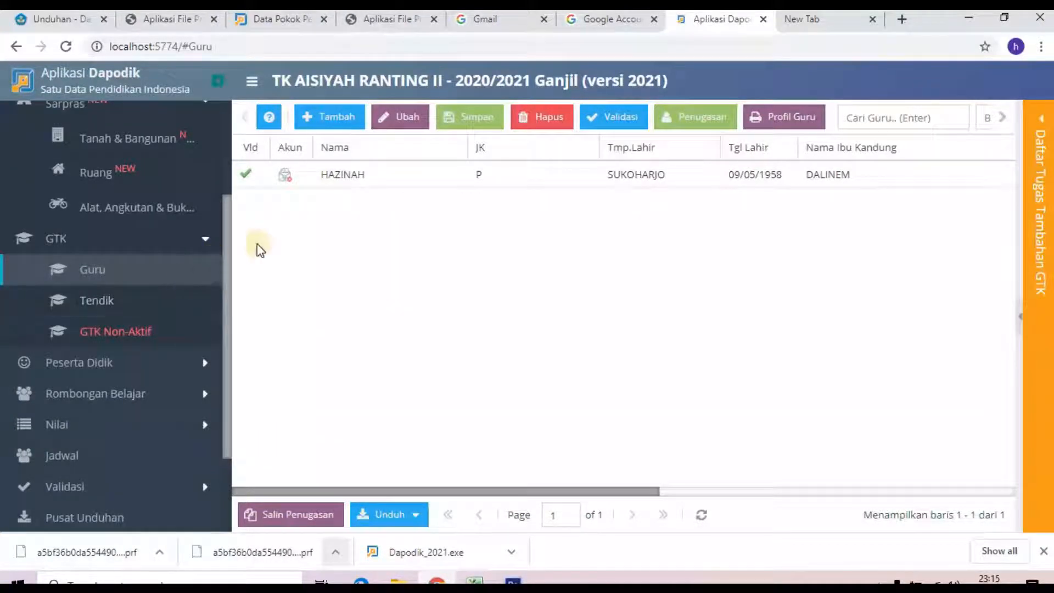
pyautogui.click(367, 175)
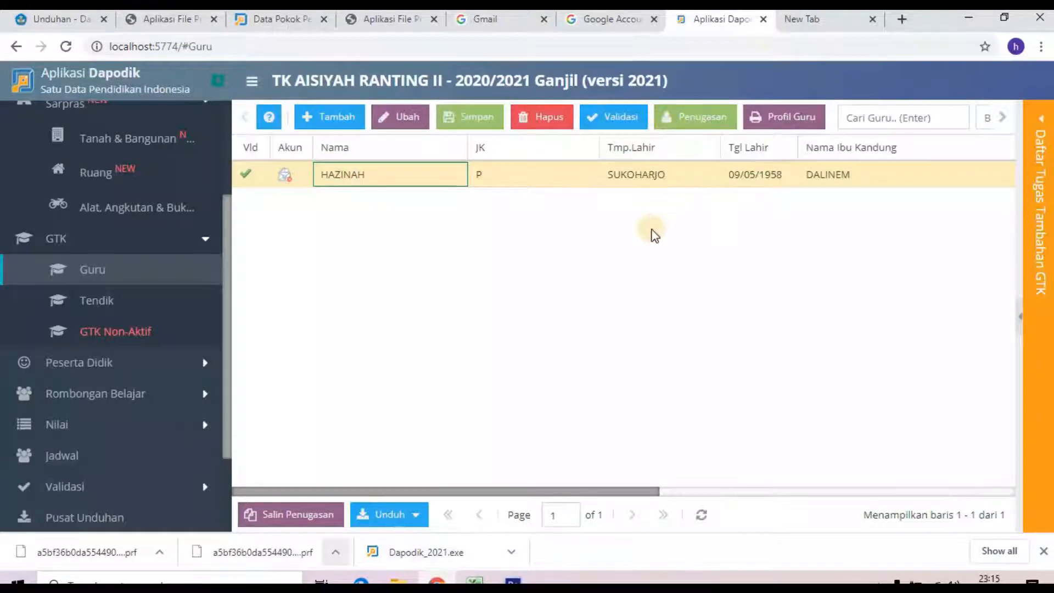
pyautogui.click(688, 131)
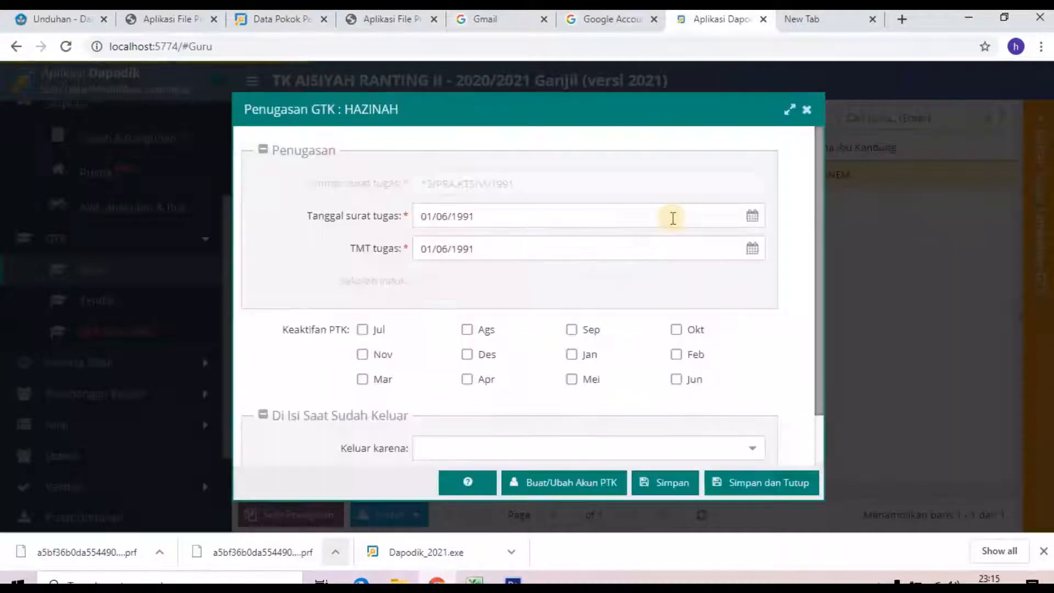
pyautogui.click(559, 486)
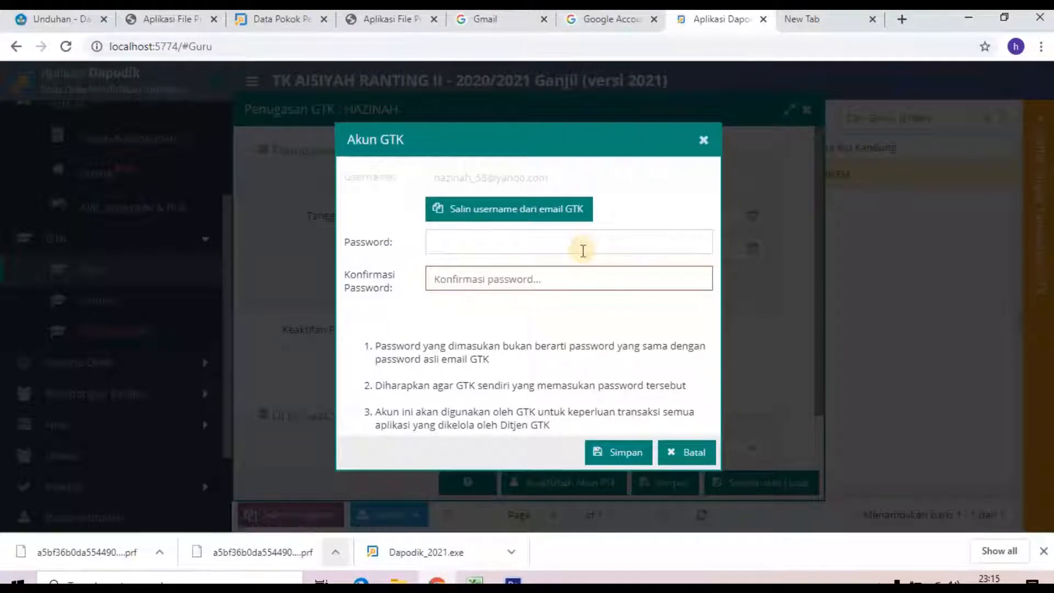
pyautogui.click(492, 243)
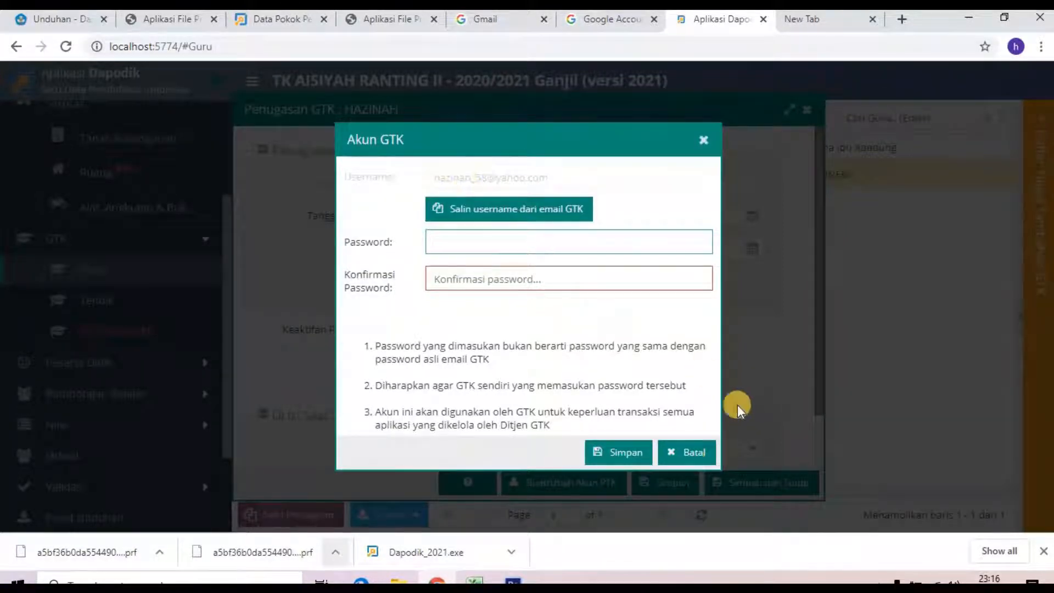
pyautogui.click(686, 452)
pyautogui.click(806, 109)
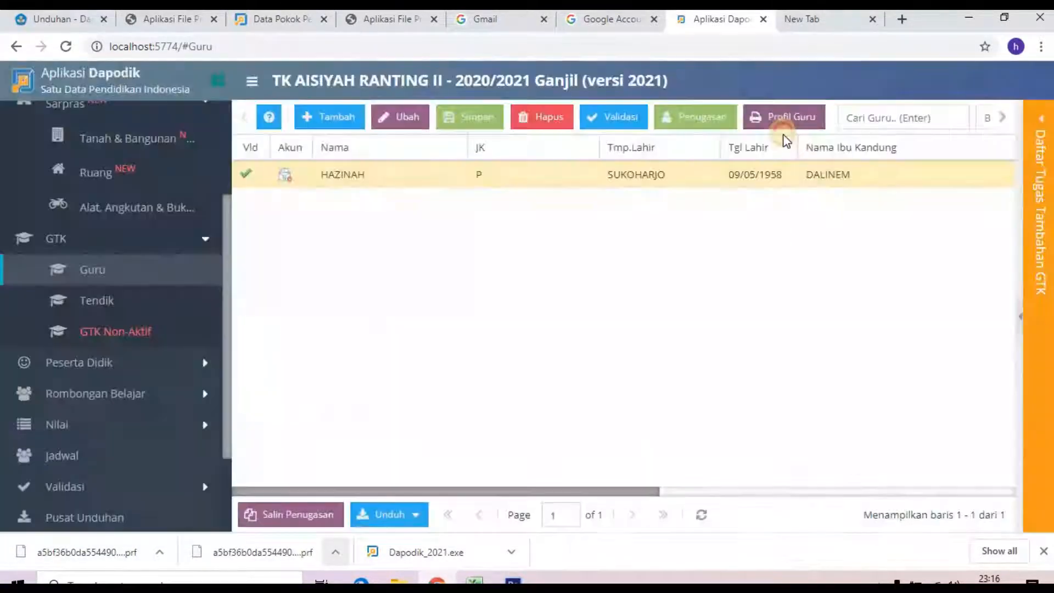
# Step: Open the Tendik list and view the staff member's Penugasan GTK and Akun GTK forms without changes
pyautogui.click(94, 299)
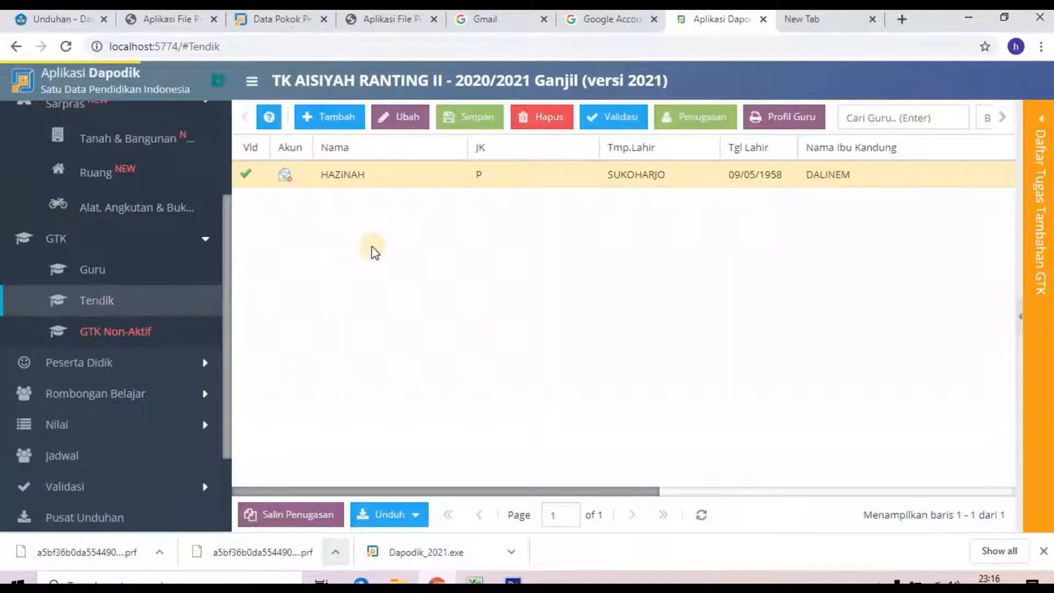
pyautogui.click(404, 176)
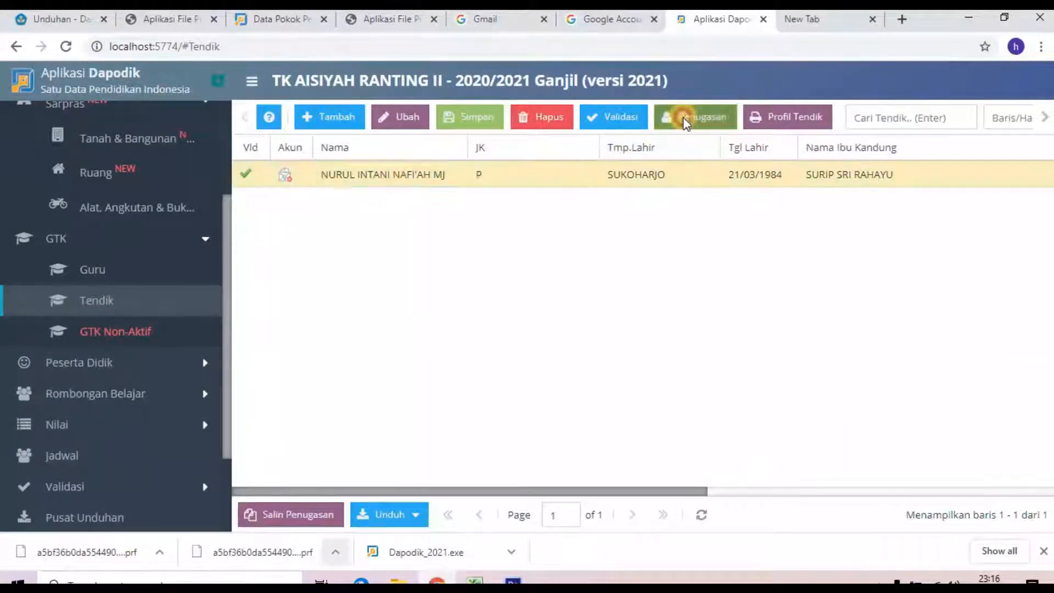
pyautogui.click(693, 116)
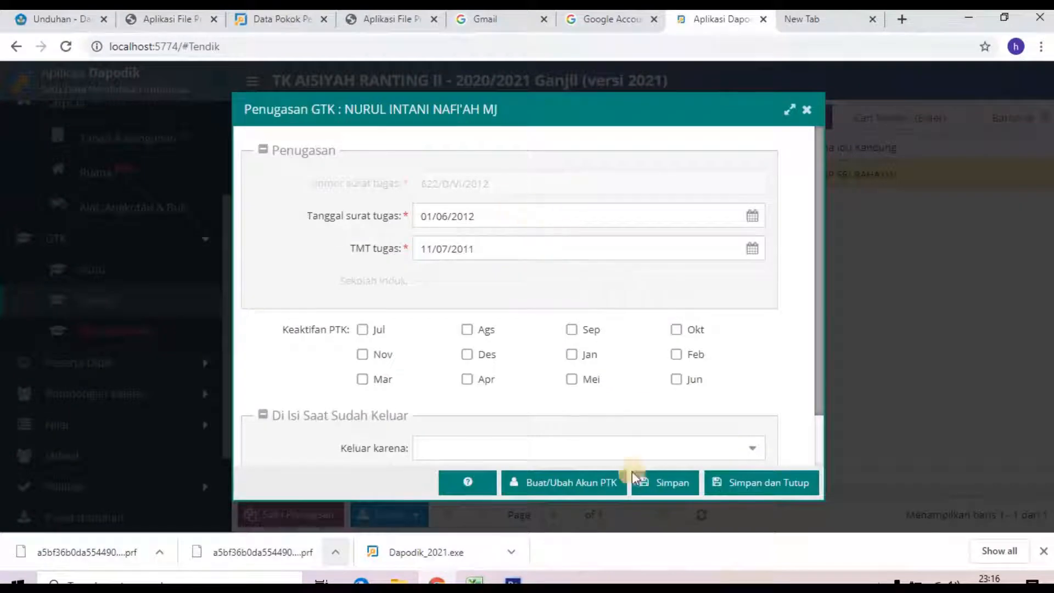
pyautogui.click(536, 481)
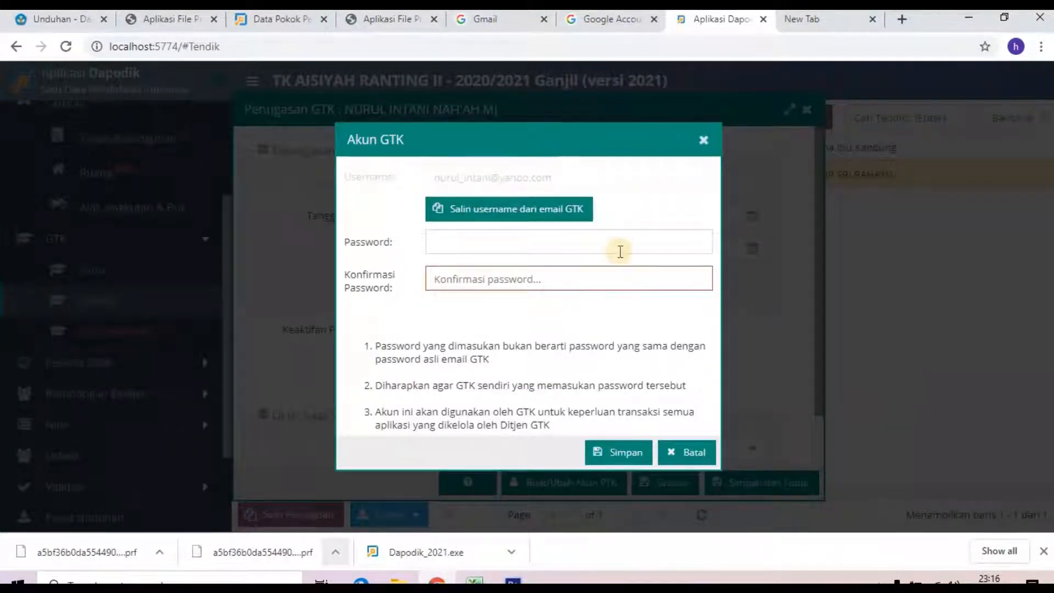
pyautogui.click(702, 142)
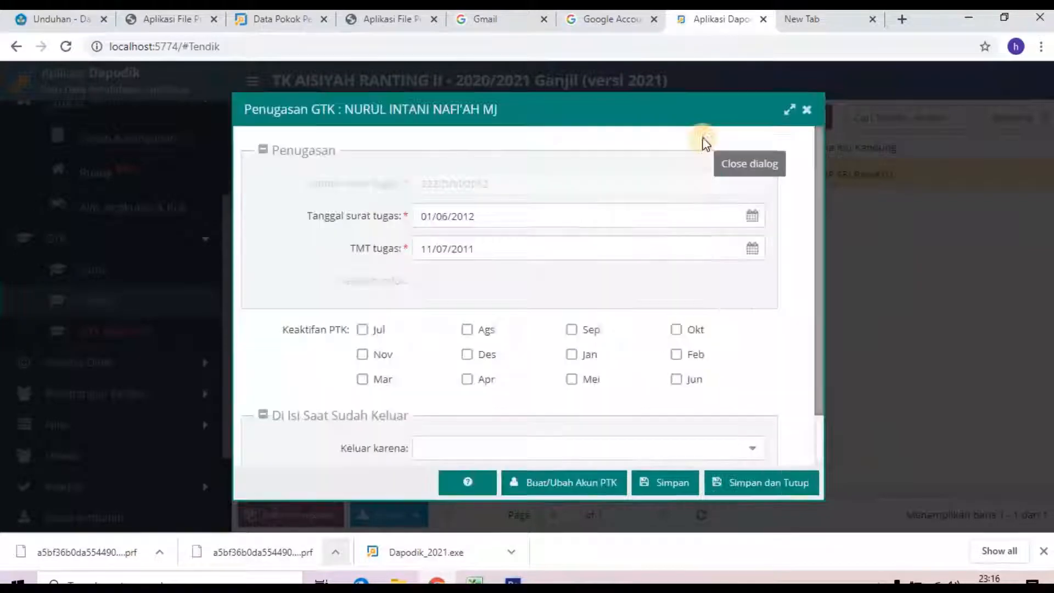
pyautogui.click(807, 112)
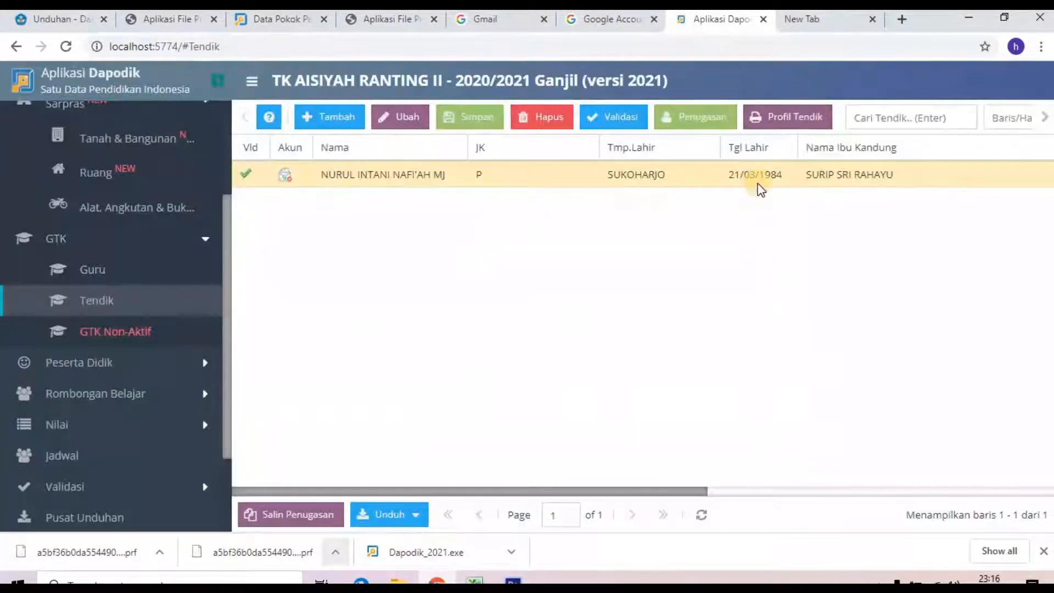
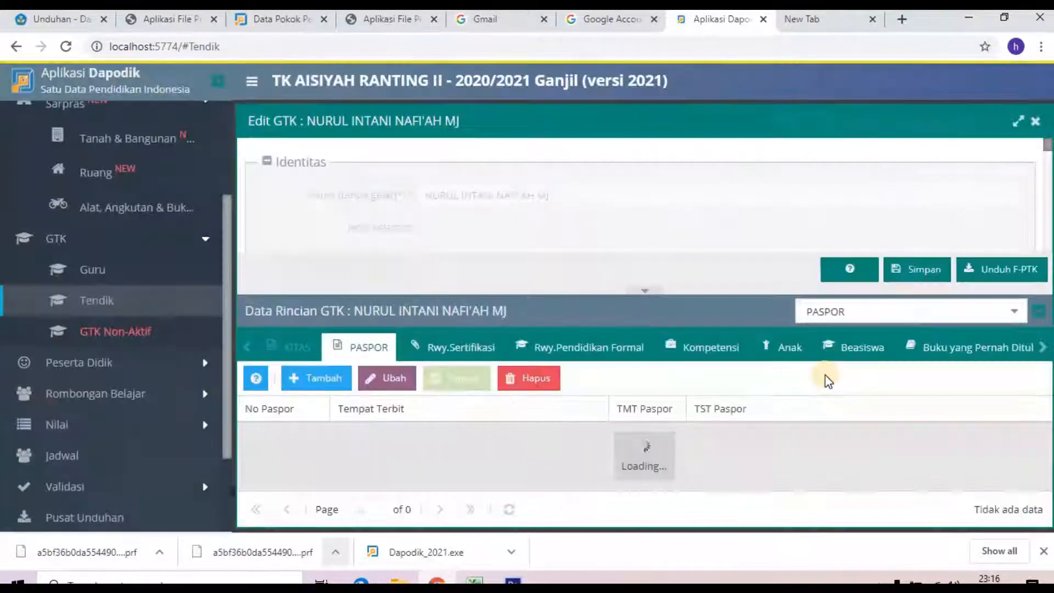
# Step: Show the staff member's Tugas Tambahan records from the detail category list
pyautogui.click(1039, 347)
pyautogui.click(1038, 348)
pyautogui.click(1039, 348)
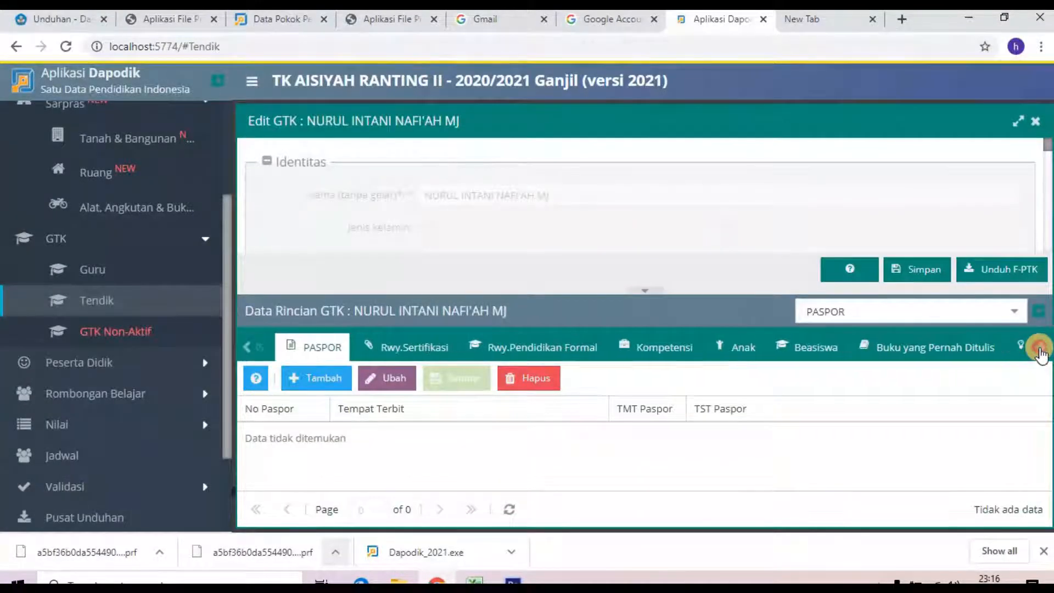
pyautogui.click(1039, 348)
pyautogui.click(1039, 348)
pyautogui.click(1038, 348)
pyautogui.click(1039, 348)
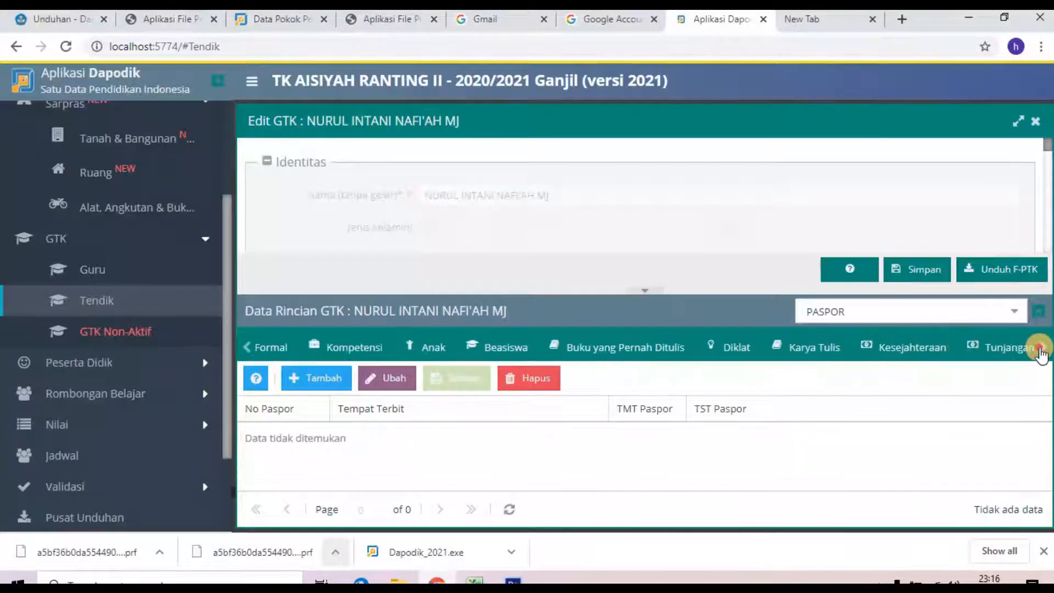
pyautogui.click(1039, 348)
pyautogui.click(1015, 311)
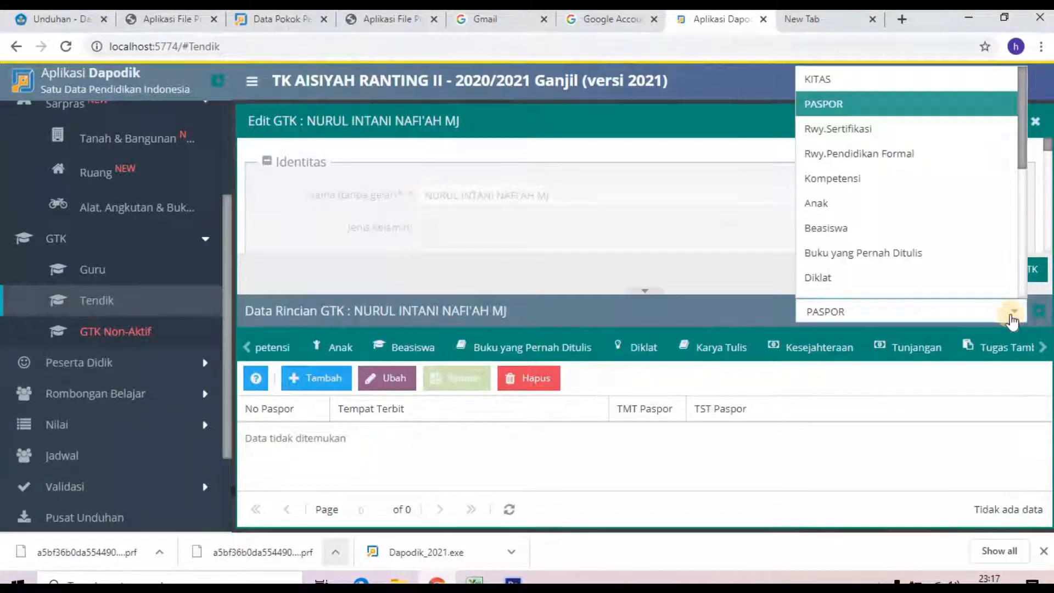
pyautogui.scroll(-3, 955, 246)
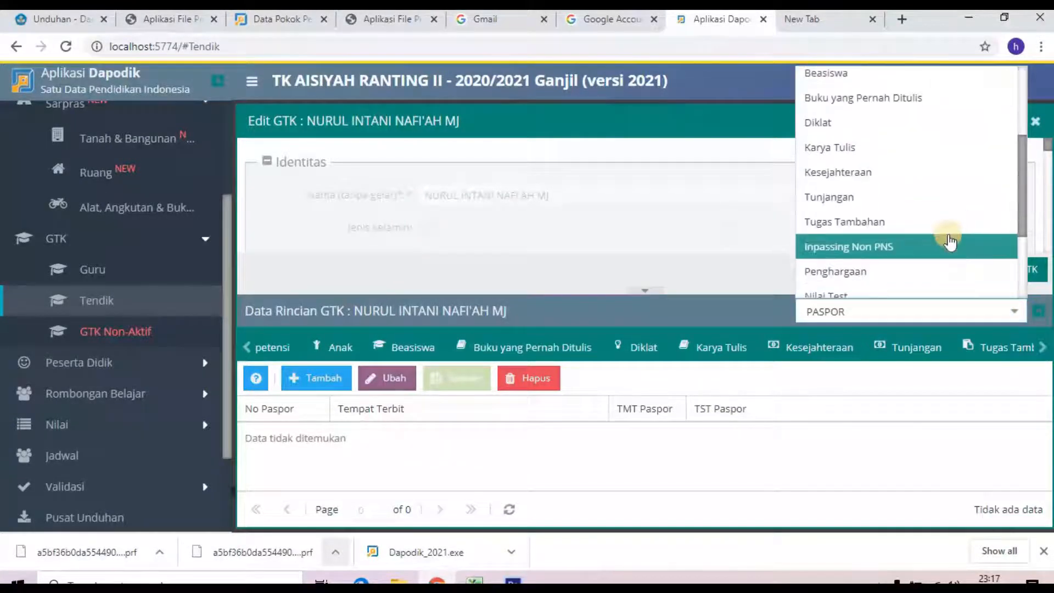
pyautogui.click(902, 224)
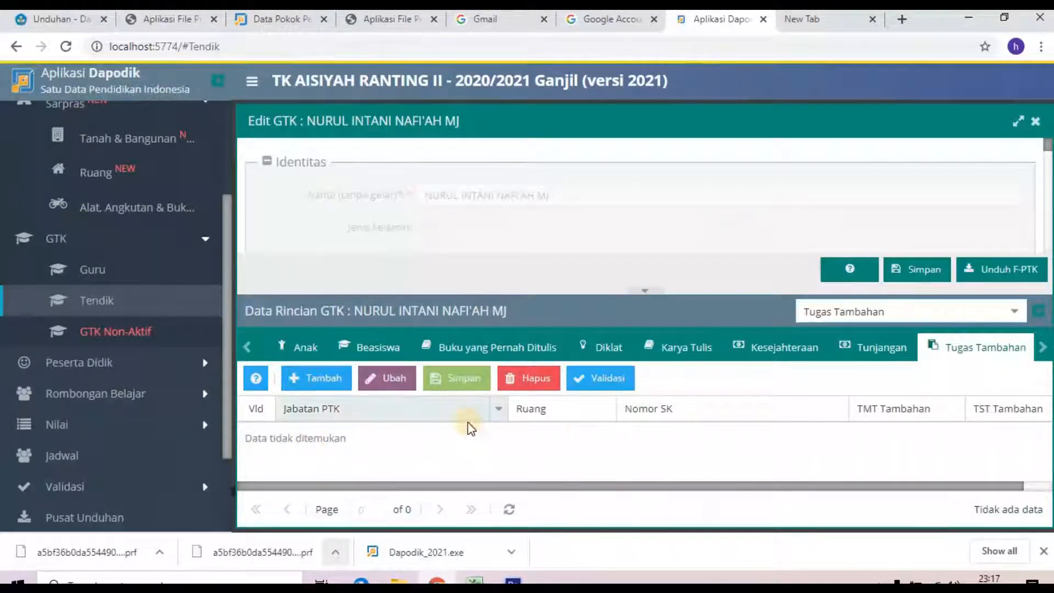
# Step: Add and save a Kepala Sekolah duty with SK 121313 and TMT Tambahan 01/07/2020
pyautogui.click(316, 378)
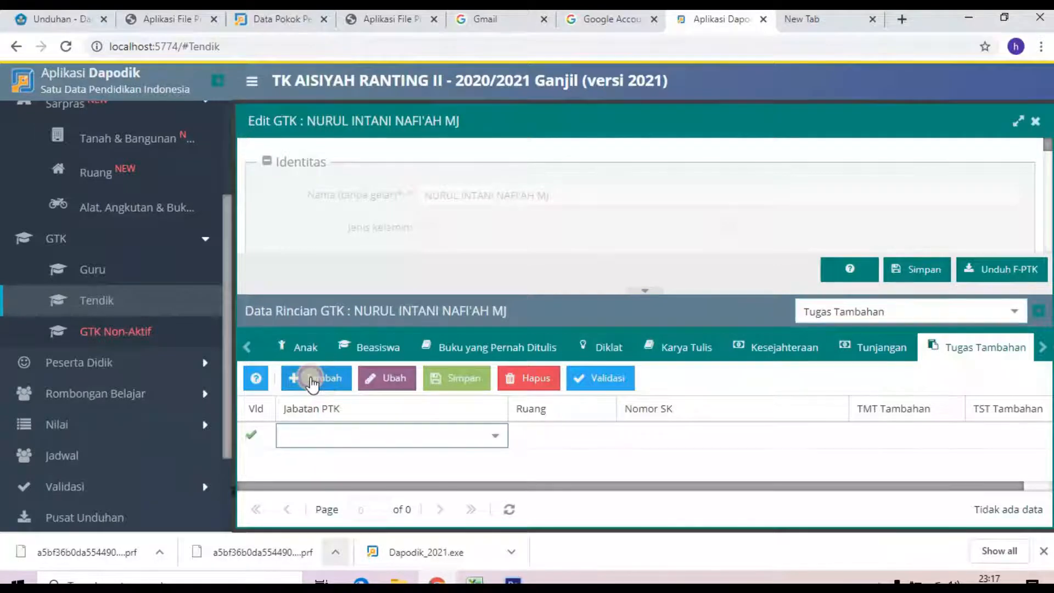
pyautogui.click(565, 436)
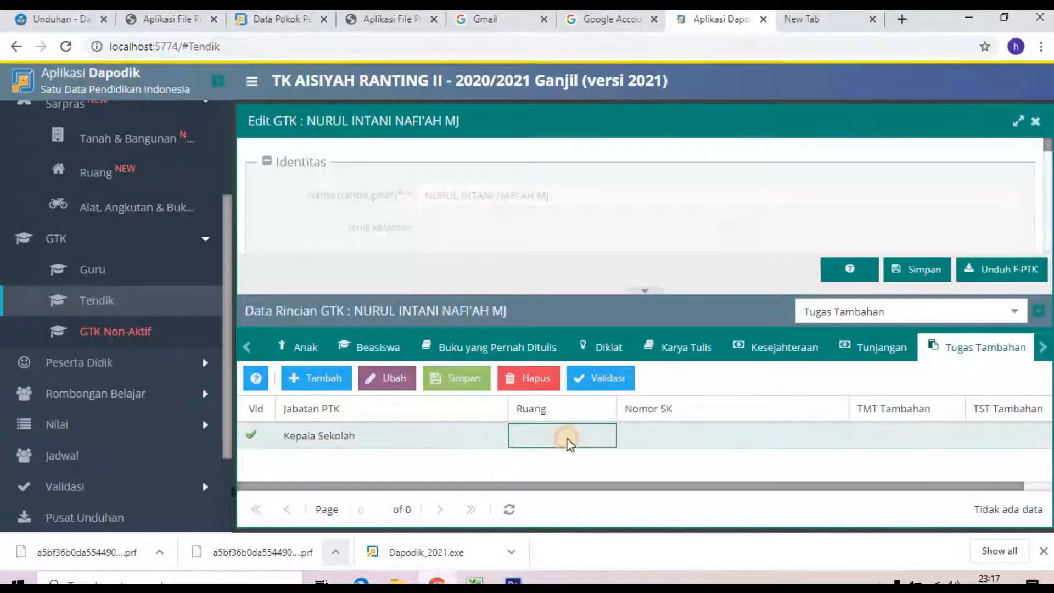
pyautogui.click(649, 436)
pyautogui.write('121313')
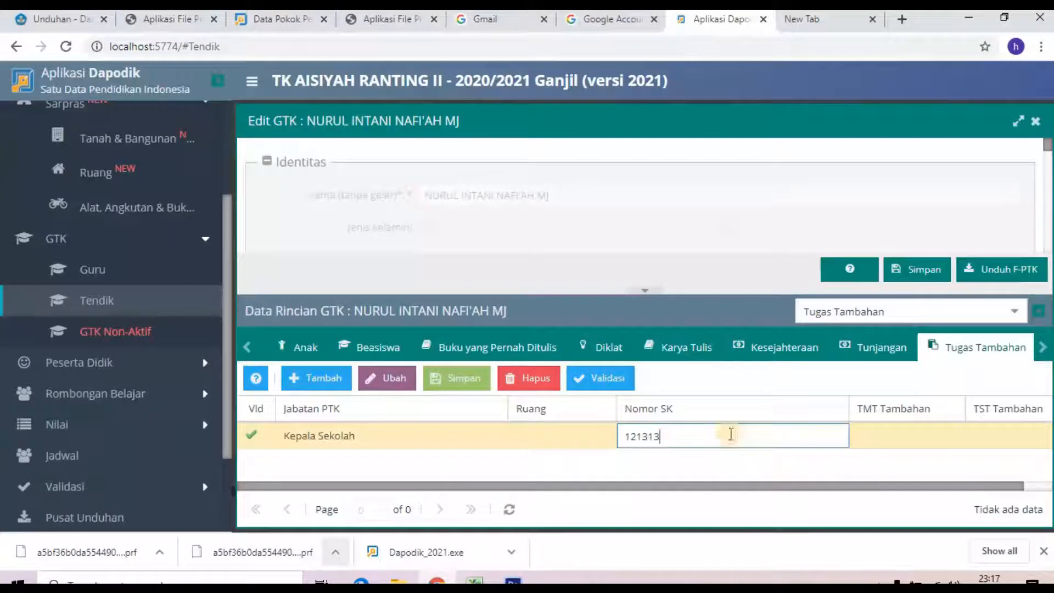
pyautogui.click(857, 439)
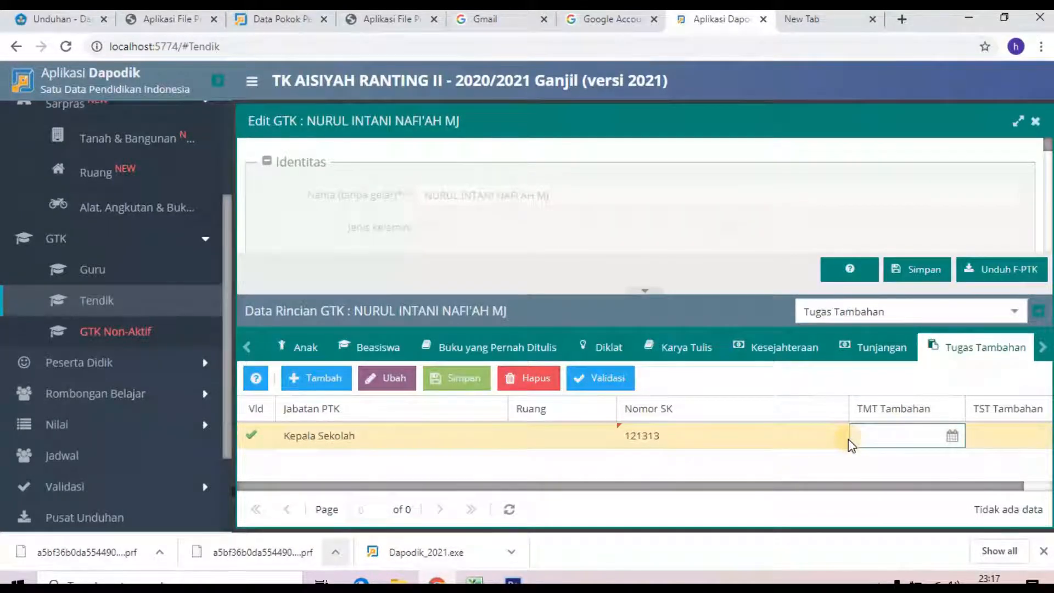
pyautogui.write('01/07/2020')
pyautogui.press('Tab')
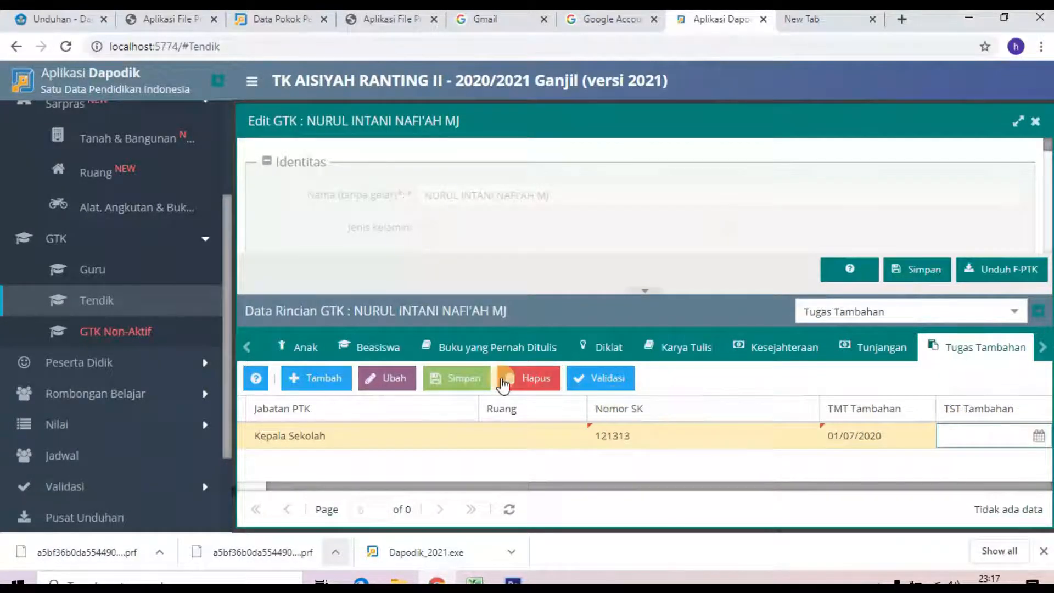
pyautogui.click(447, 377)
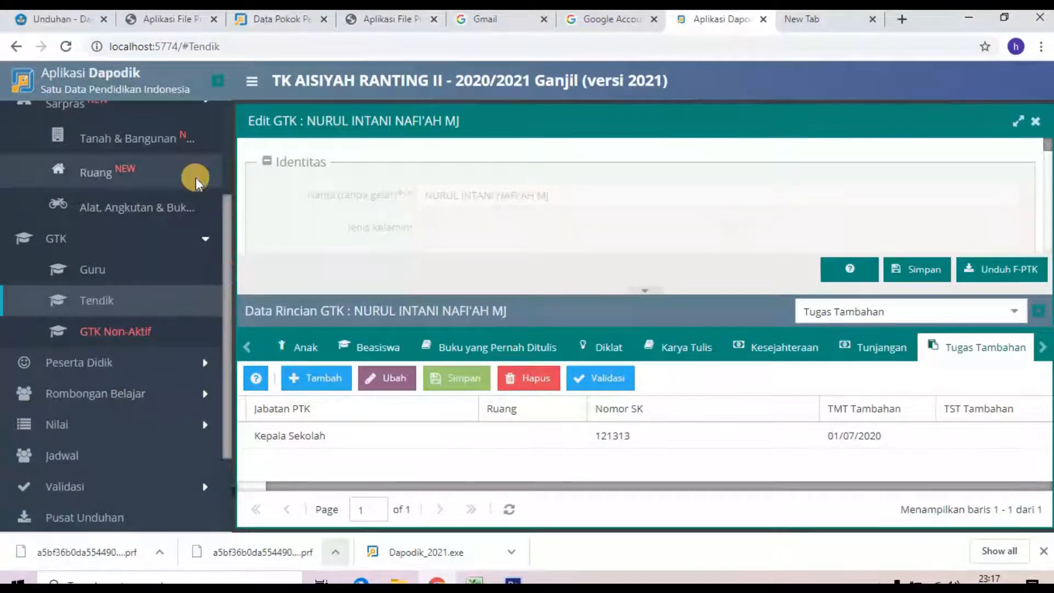
pyautogui.scroll(3, 197, 175)
# Step: Return to Beranda, reload the app and close the welcome notes to see the principal listed
pyautogui.click(94, 197)
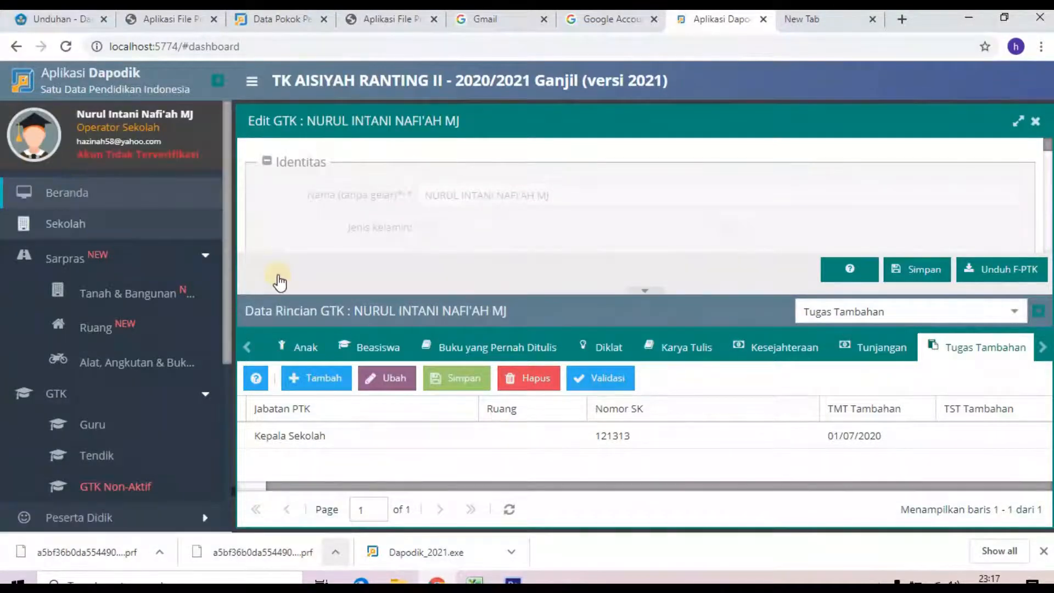
pyautogui.scroll(-5, 489, 361)
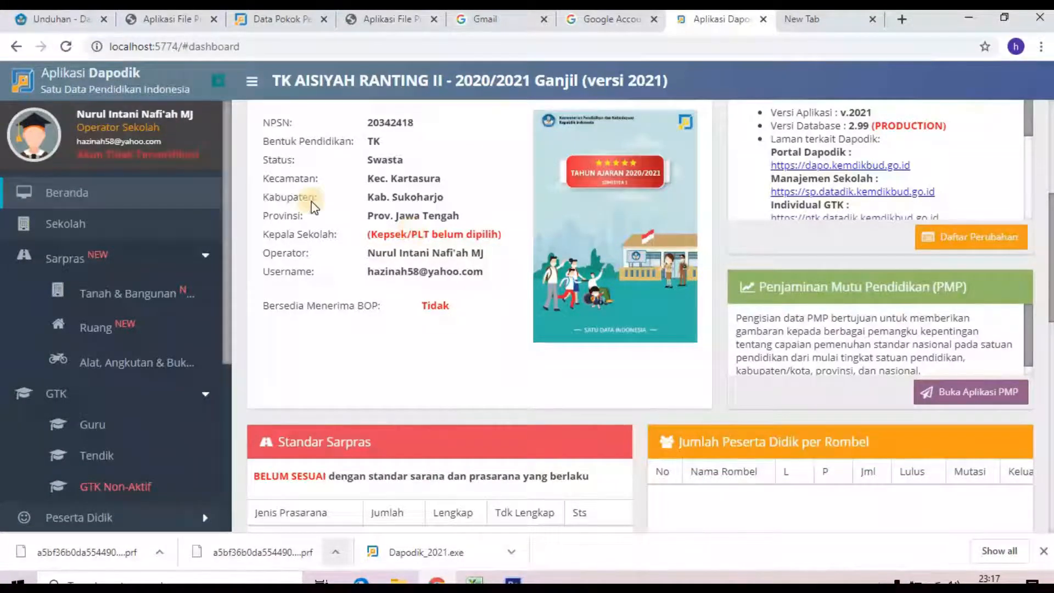
pyautogui.click(66, 46)
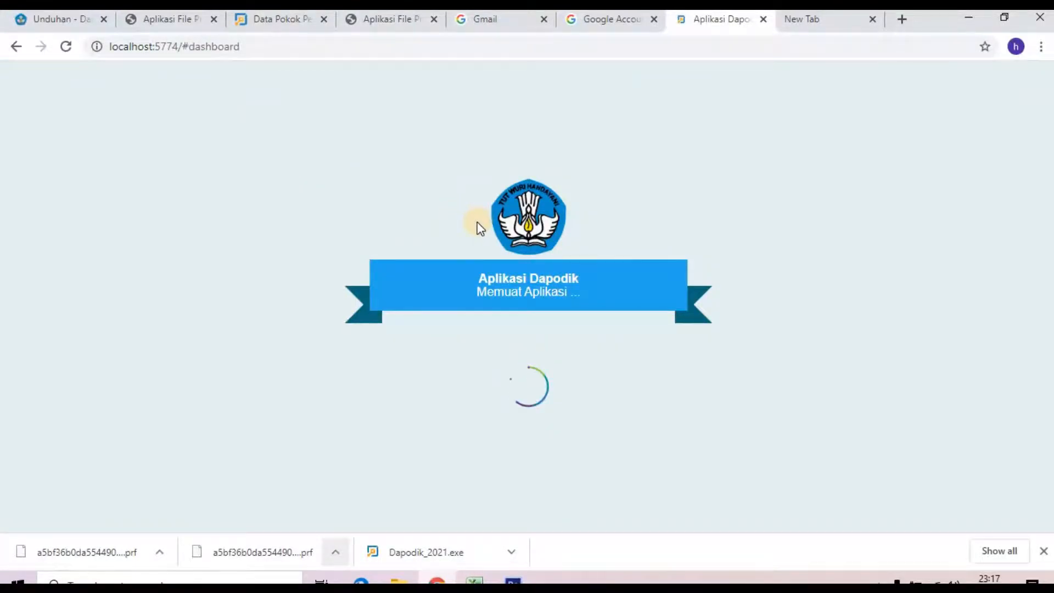
pyautogui.scroll(-3, 432, 308)
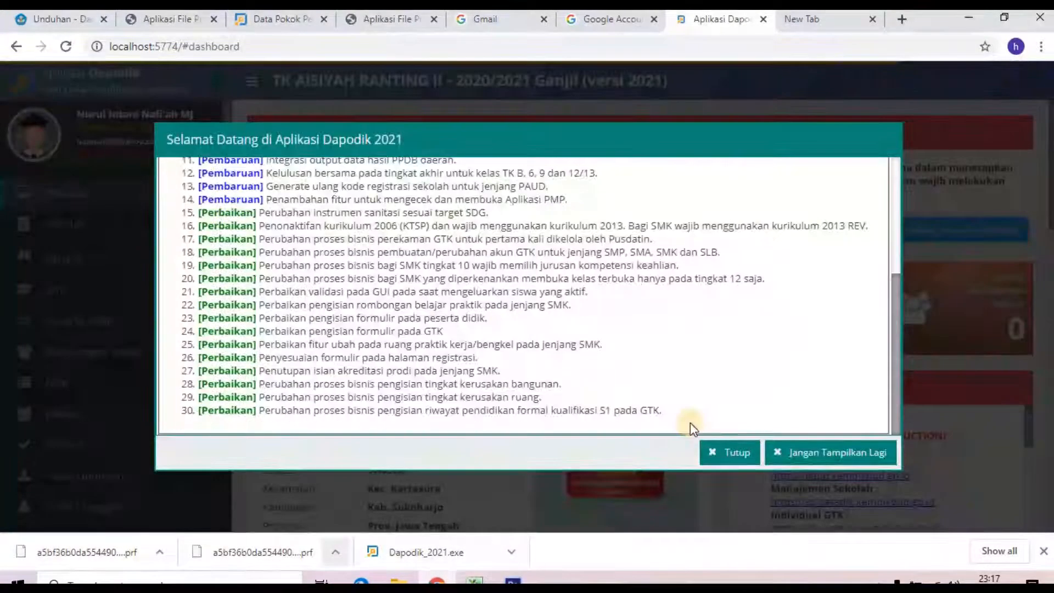
pyautogui.click(729, 453)
pyautogui.scroll(-2, 575, 400)
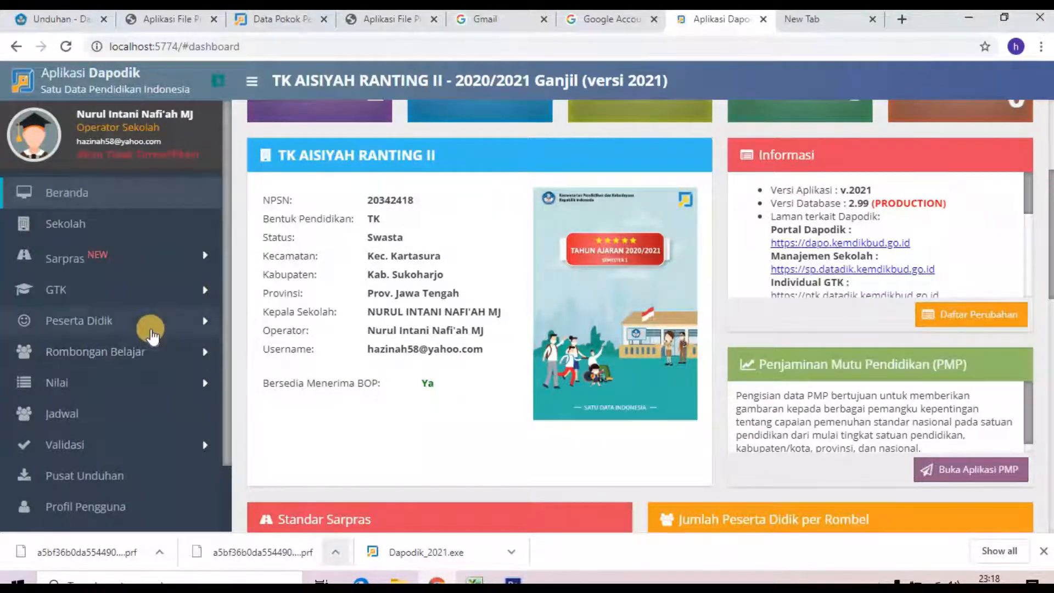
# Step: Open Peserta Didik from the sidebar and dismiss the Informasi notice to view the five students
pyautogui.click(123, 333)
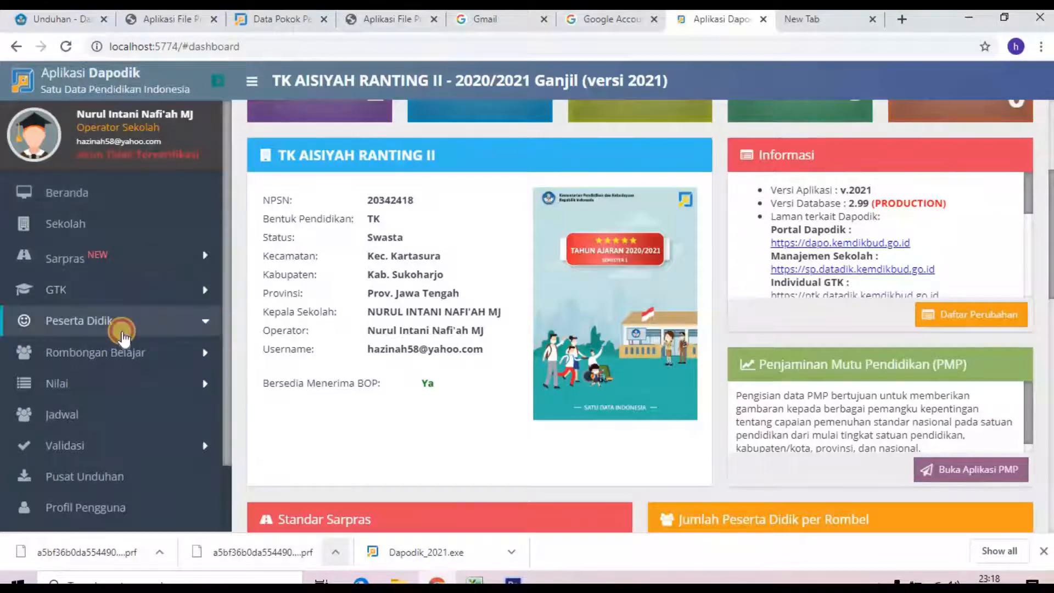
pyautogui.click(133, 354)
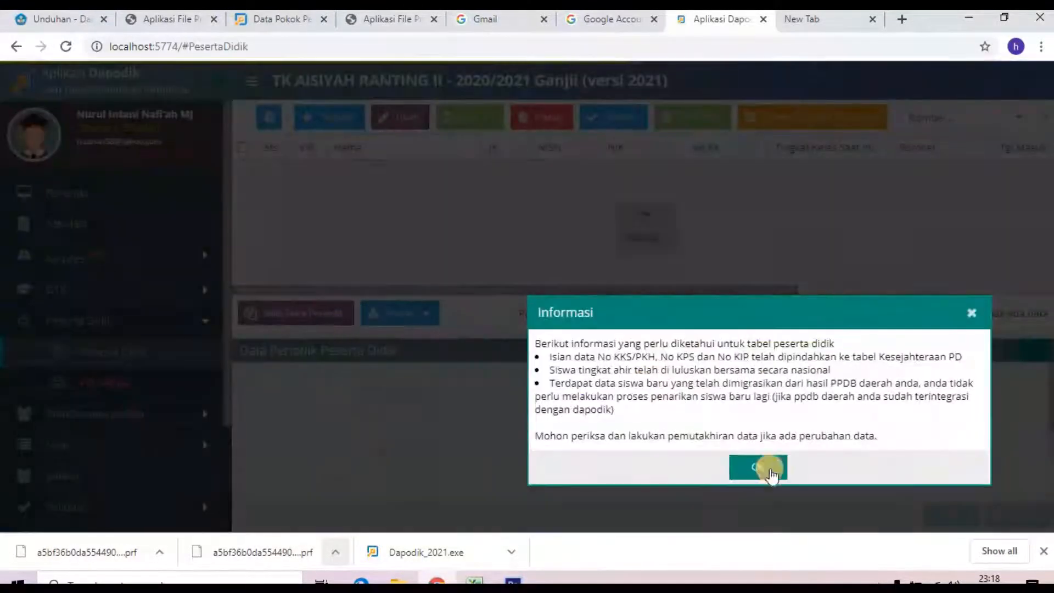
pyautogui.click(756, 468)
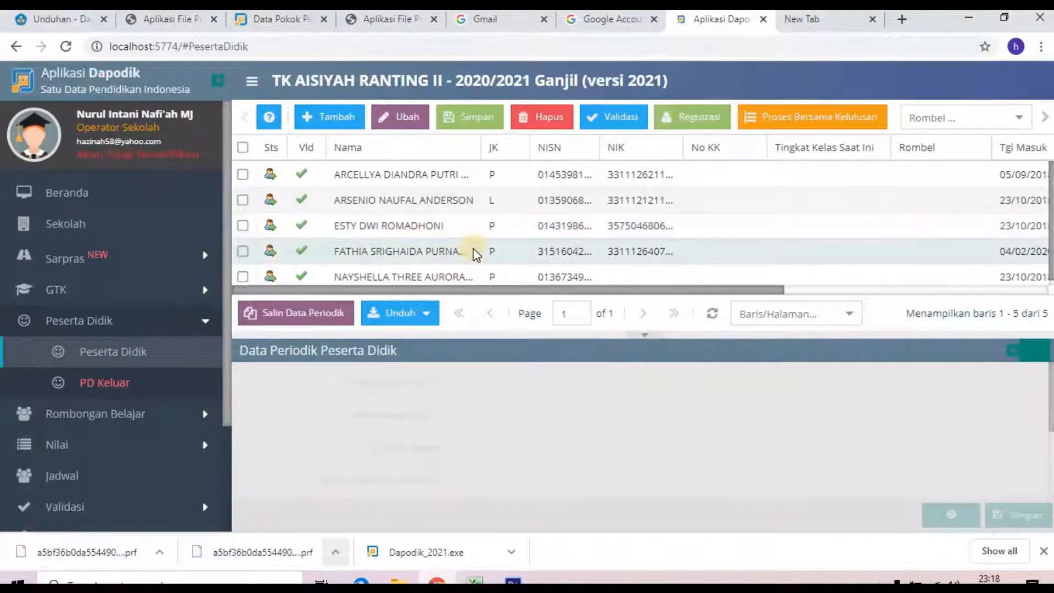
pyautogui.scroll(-1, 475, 250)
pyautogui.scroll(1, 476, 253)
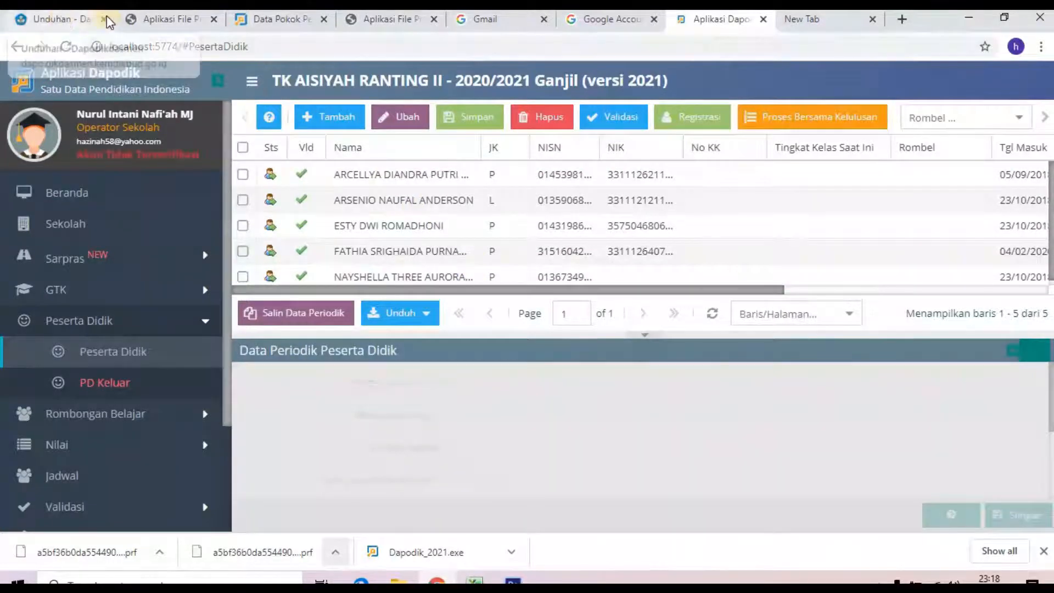
pyautogui.click(60, 21)
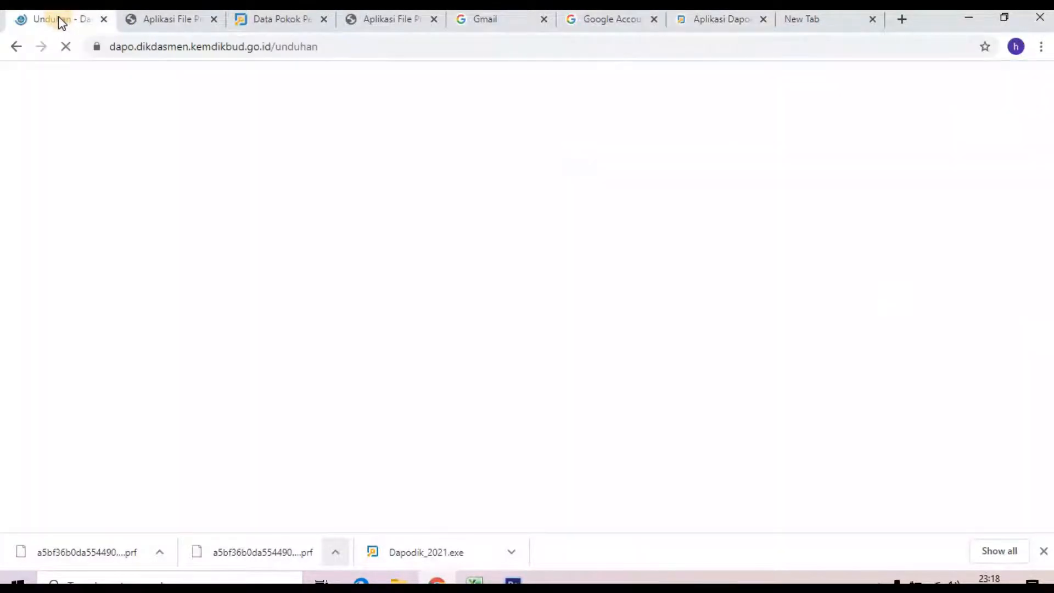
pyautogui.scroll(8, 336, 71)
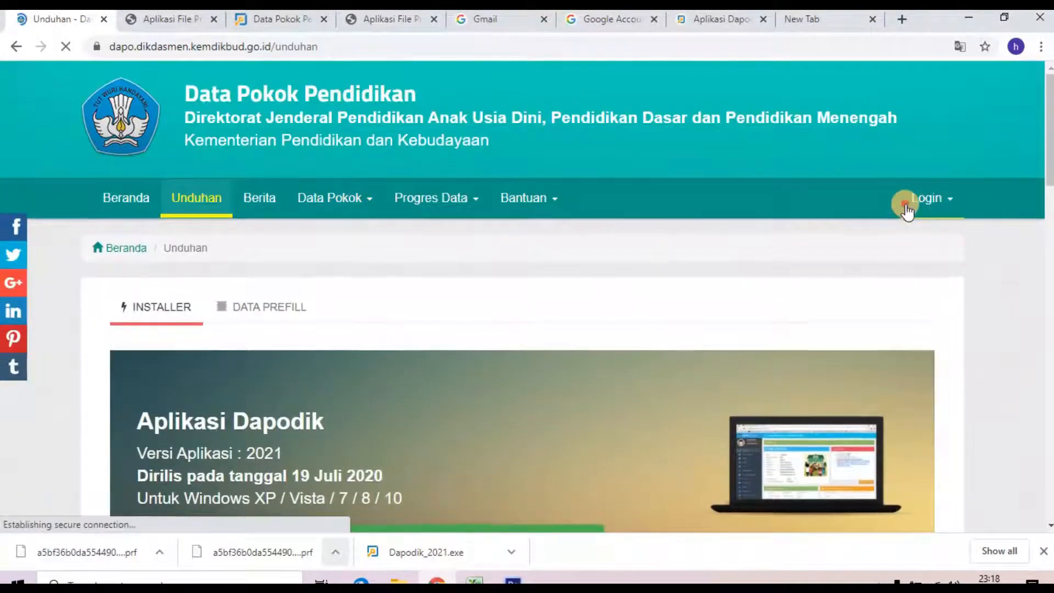
pyautogui.click(930, 199)
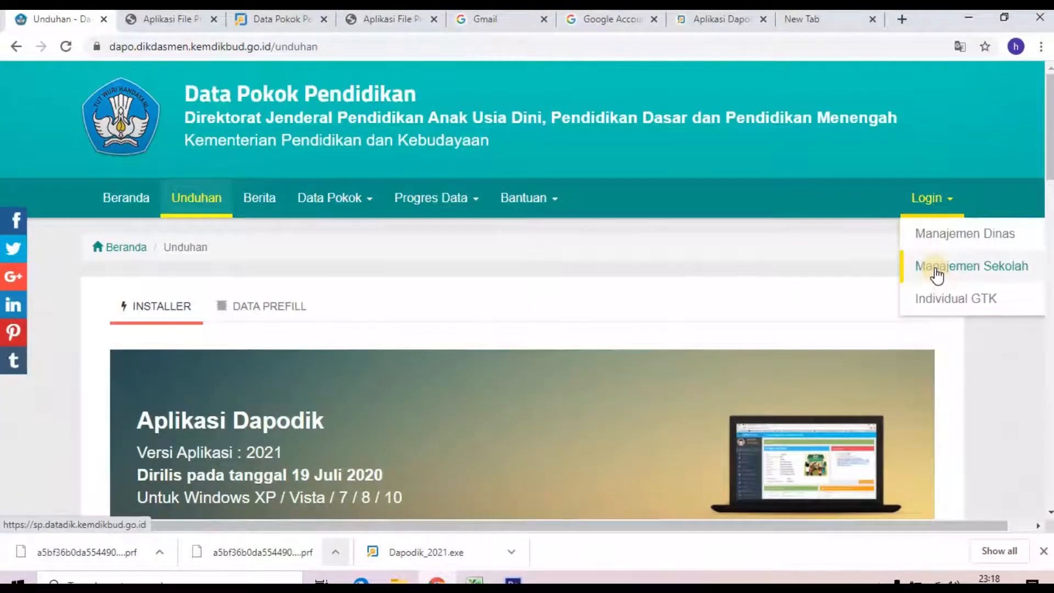
pyautogui.click(707, 18)
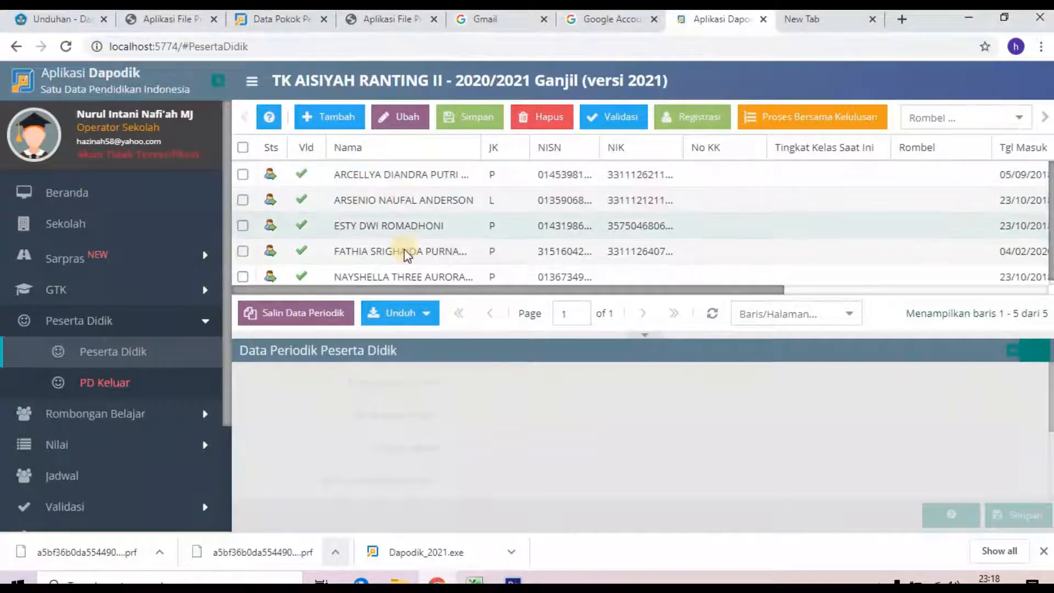
# Step: Copy students' periodic data from 2019/2020 semester 2, then open Rombongan Belajar Reguler
pyautogui.click(330, 313)
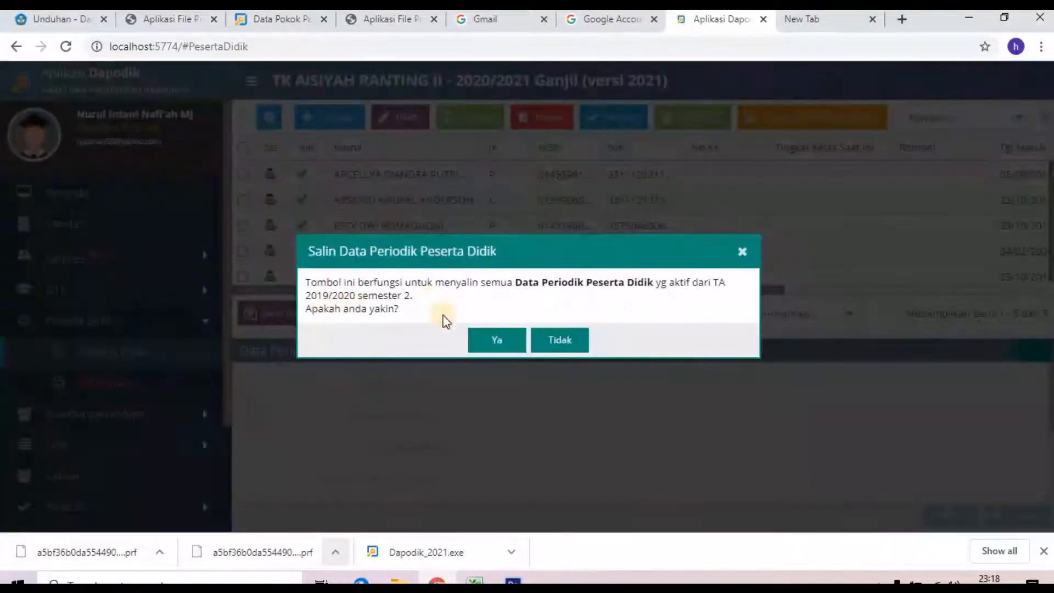
pyautogui.click(489, 338)
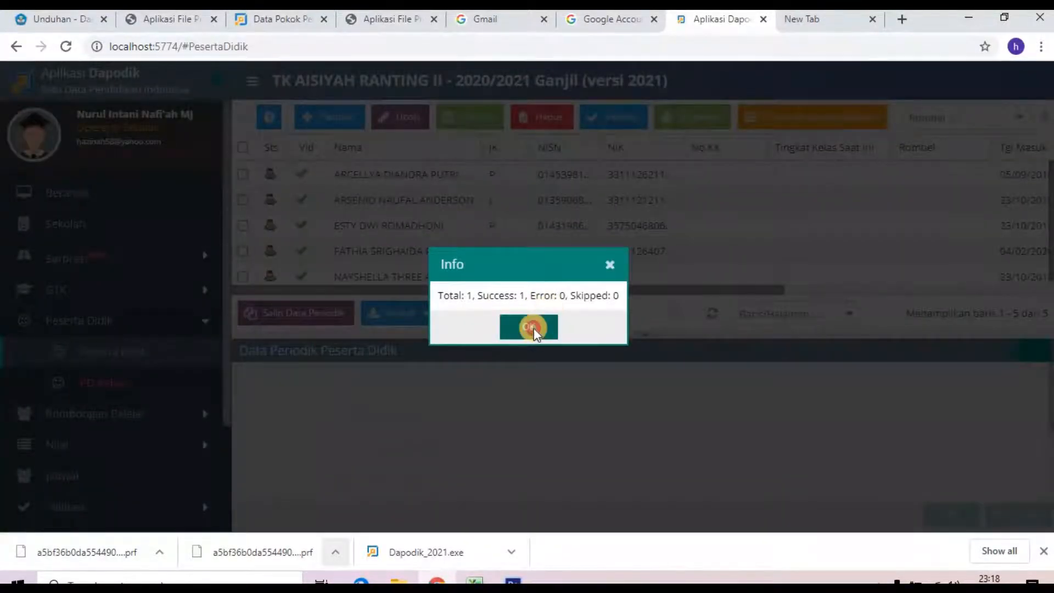
pyautogui.click(532, 328)
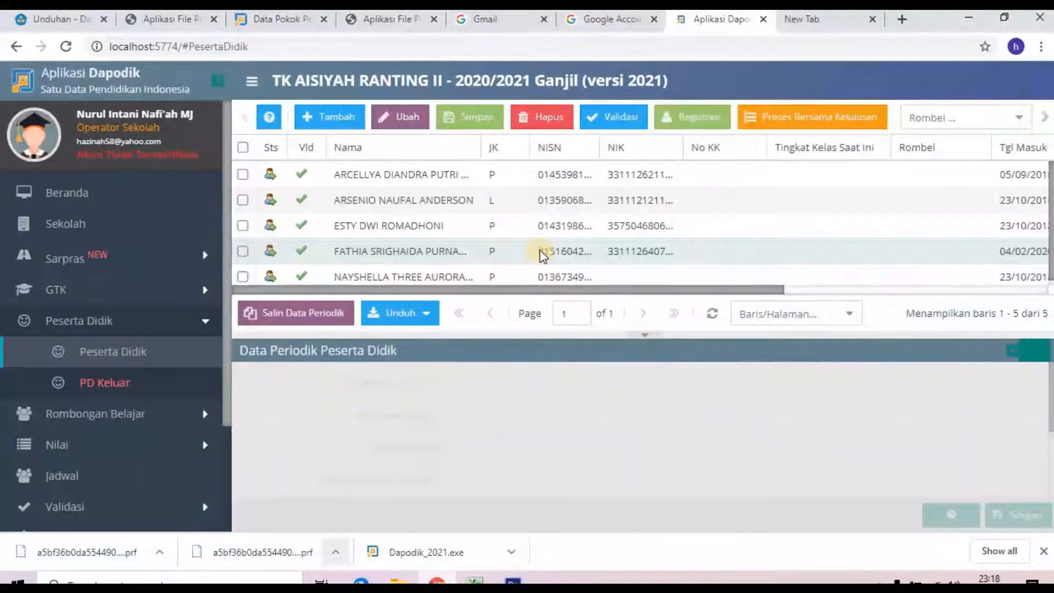
pyautogui.click(115, 421)
pyautogui.click(108, 448)
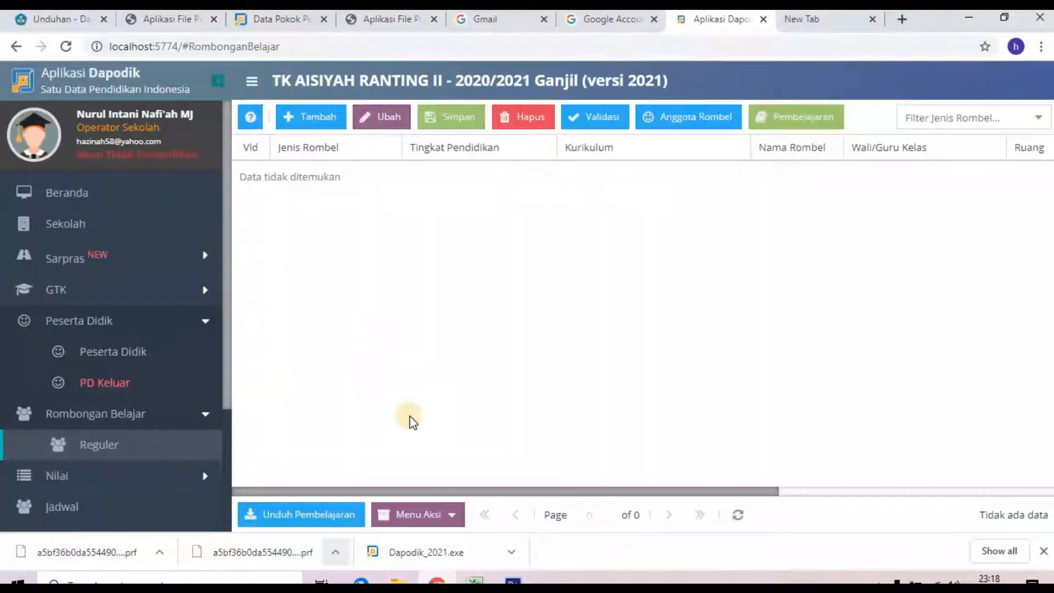
# Step: Try Kenaikan Kelas into Kelompok A and dismiss the KTSP rejection error
pyautogui.click(451, 516)
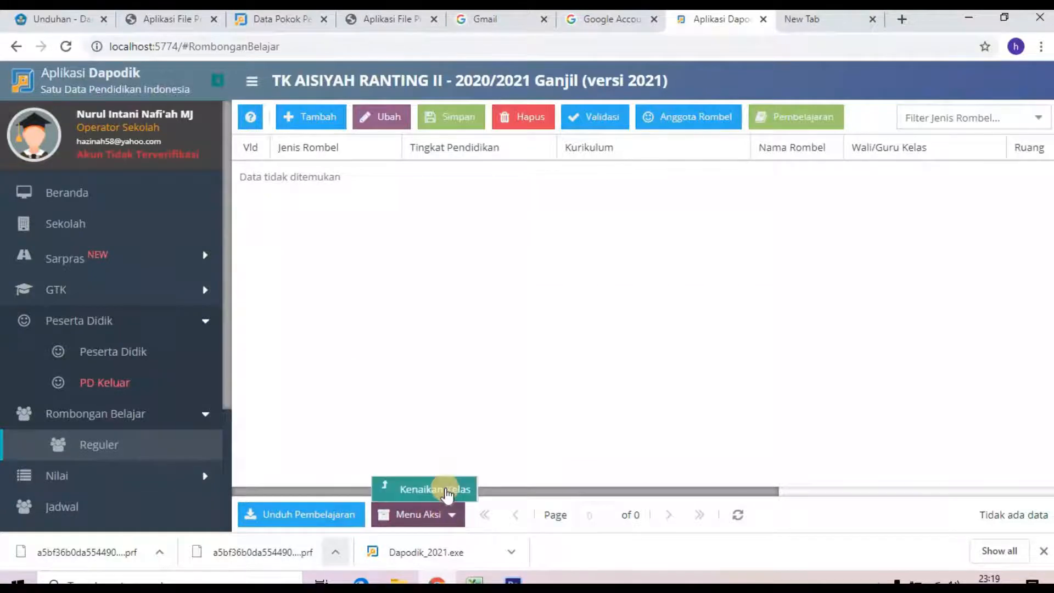
pyautogui.click(441, 487)
pyautogui.click(718, 302)
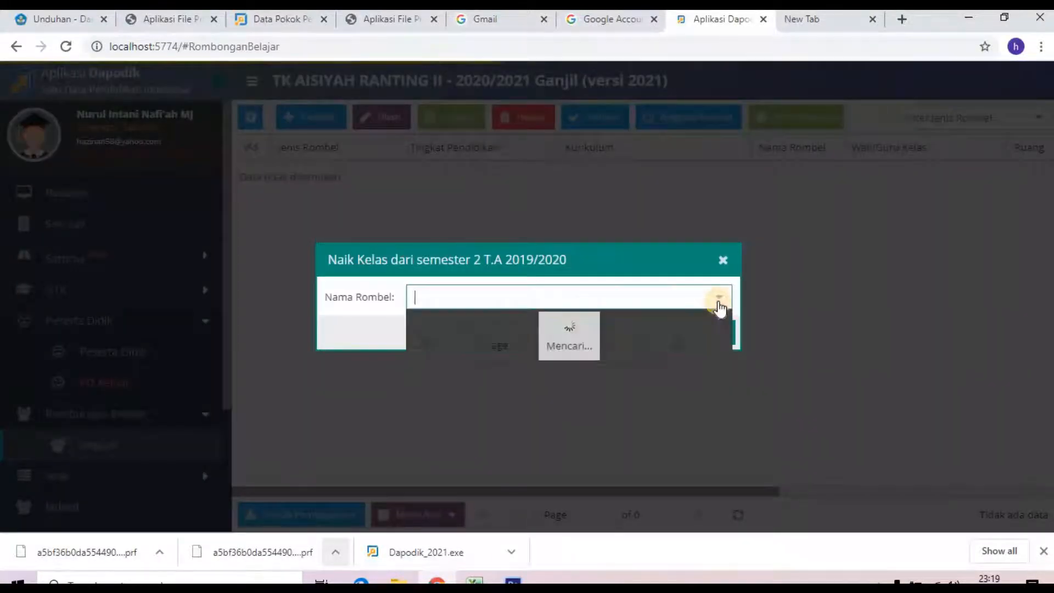
pyautogui.click(536, 321)
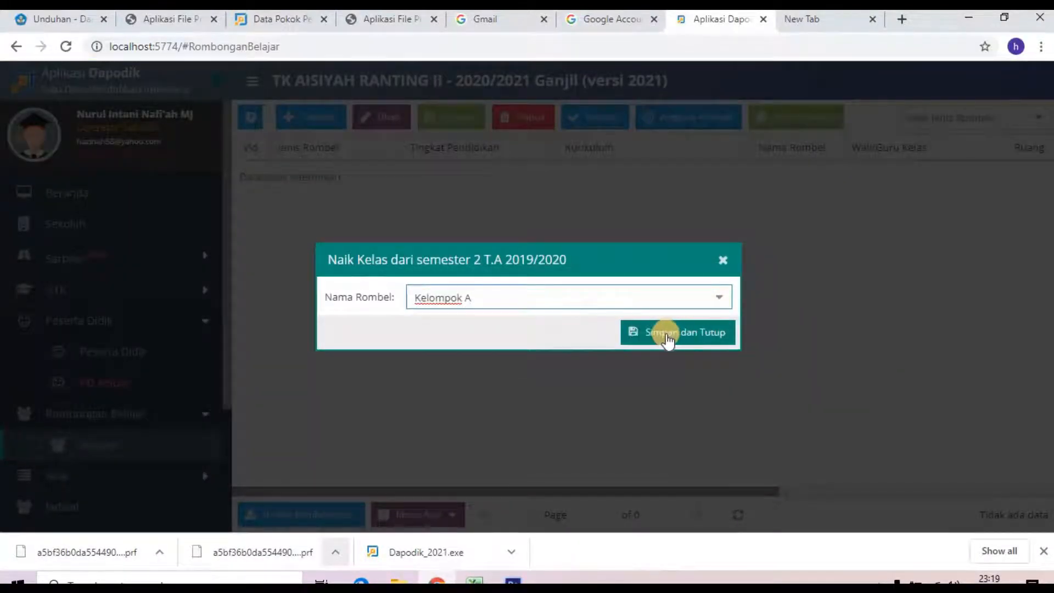
pyautogui.click(666, 334)
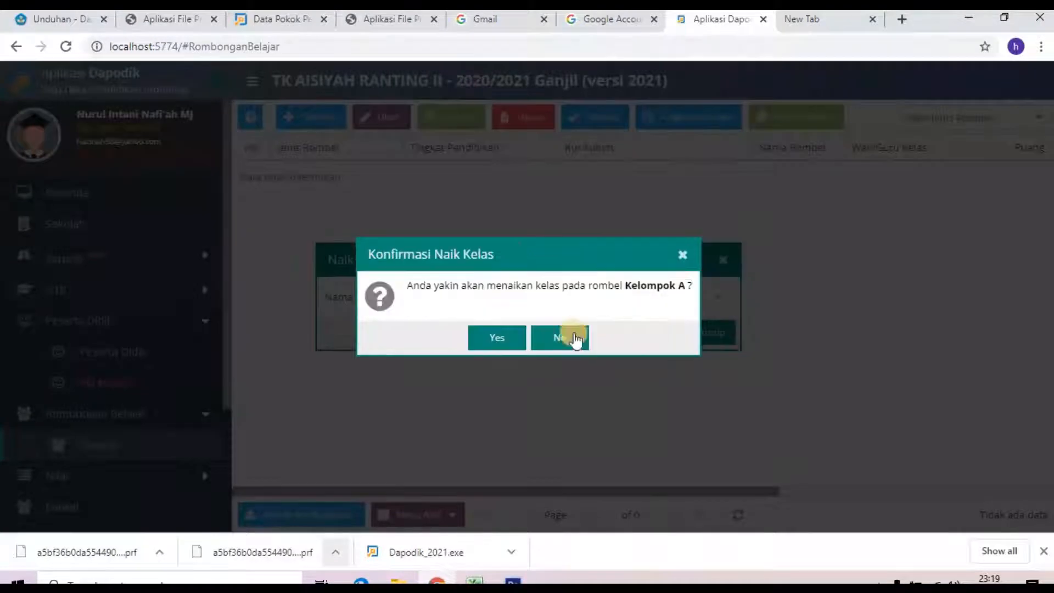
pyautogui.click(492, 337)
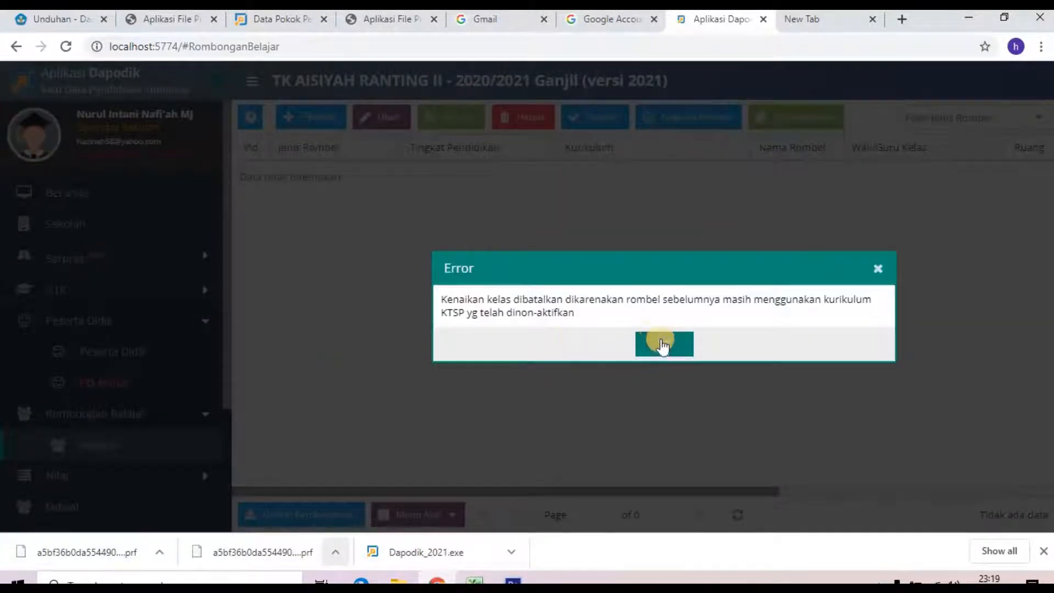
pyautogui.click(662, 344)
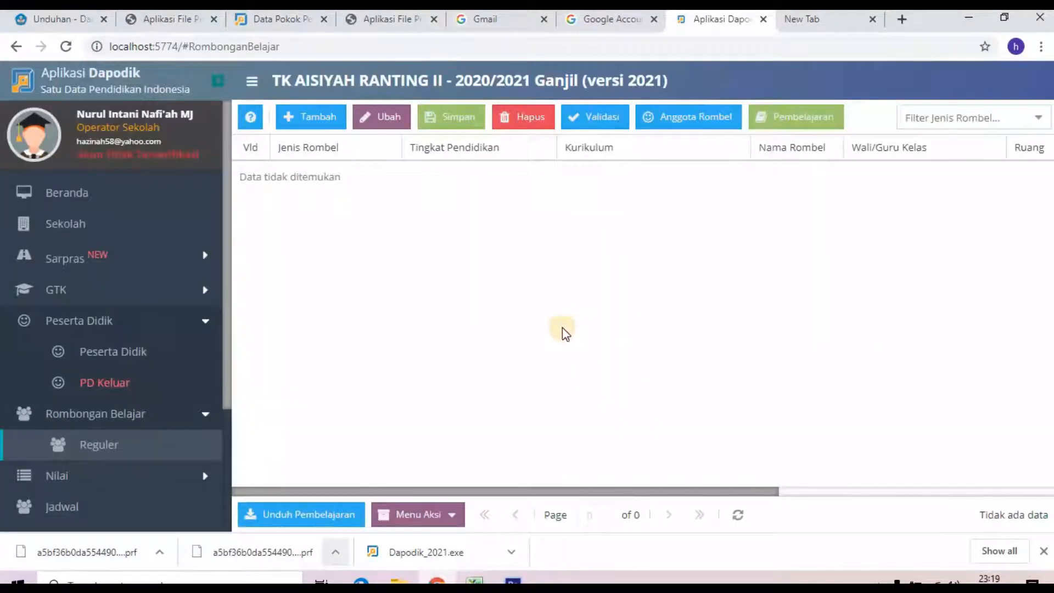
# Step: Reload the Dapodik app and return to the Rombongan Belajar Reguler page
pyautogui.click(737, 514)
pyautogui.click(66, 46)
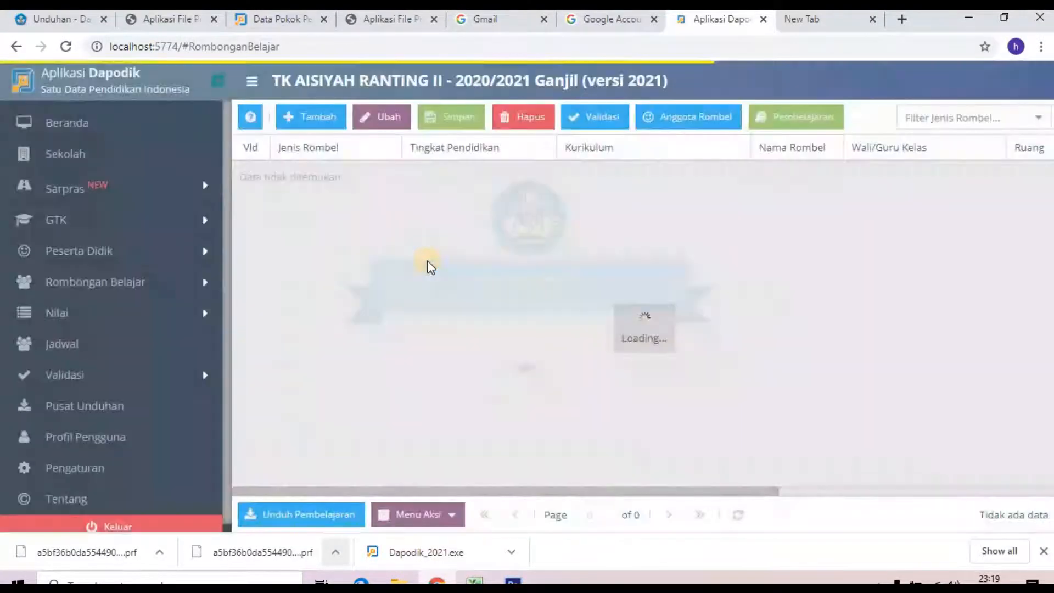
pyautogui.click(702, 449)
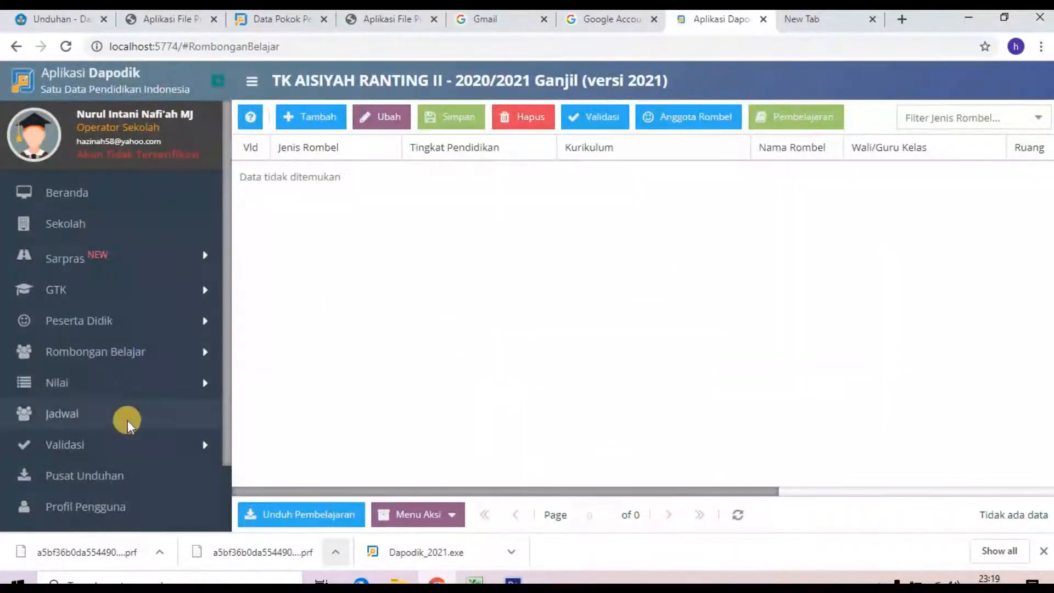
pyautogui.click(88, 352)
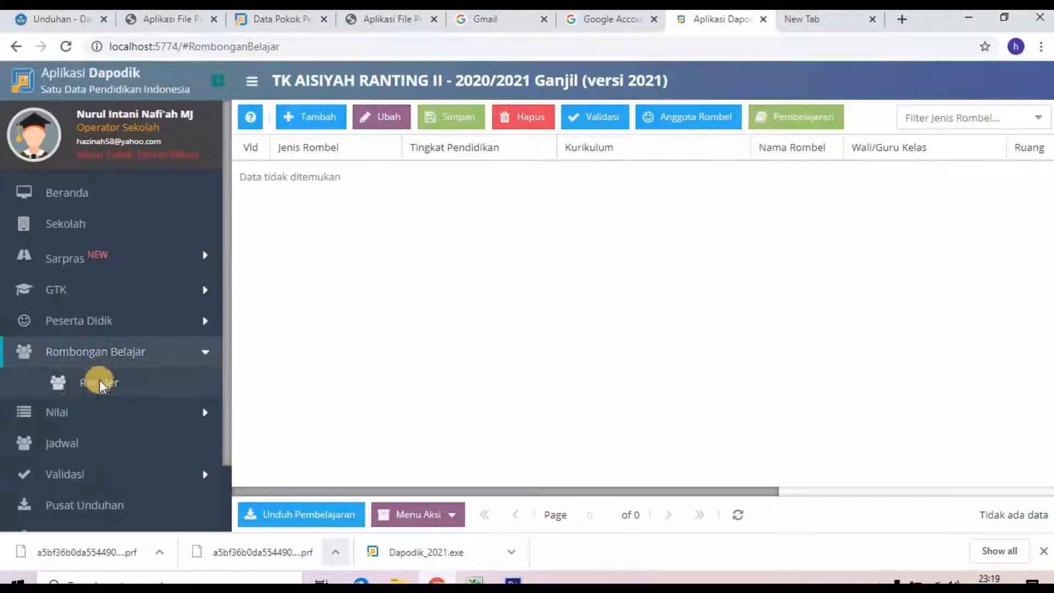
pyautogui.click(100, 383)
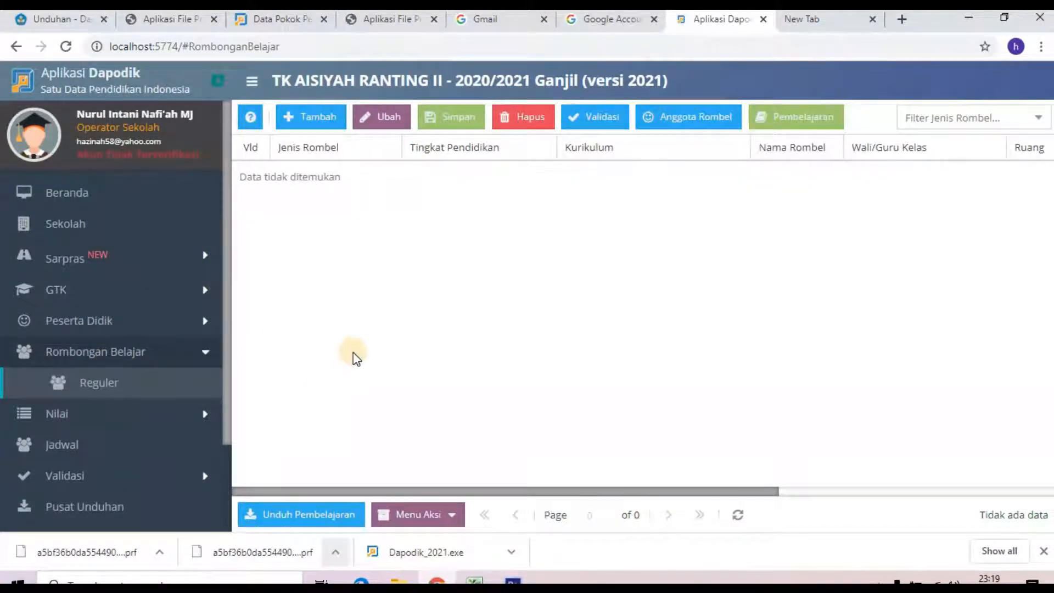
# Step: Retry the Kelompok A promotion, dismiss the same KTSP error, and add a new study-group row
pyautogui.click(452, 516)
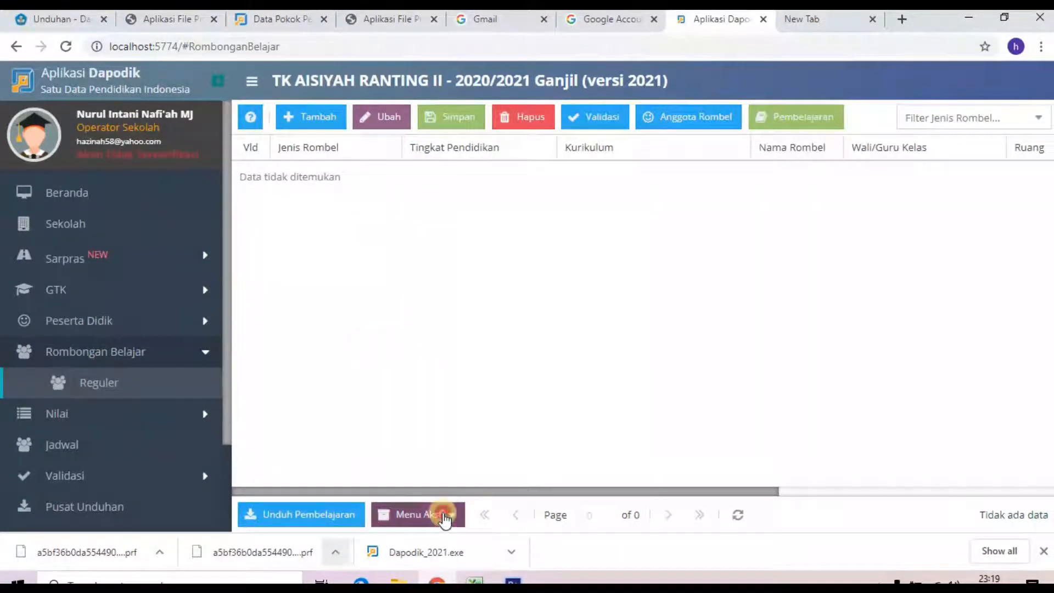
pyautogui.click(431, 491)
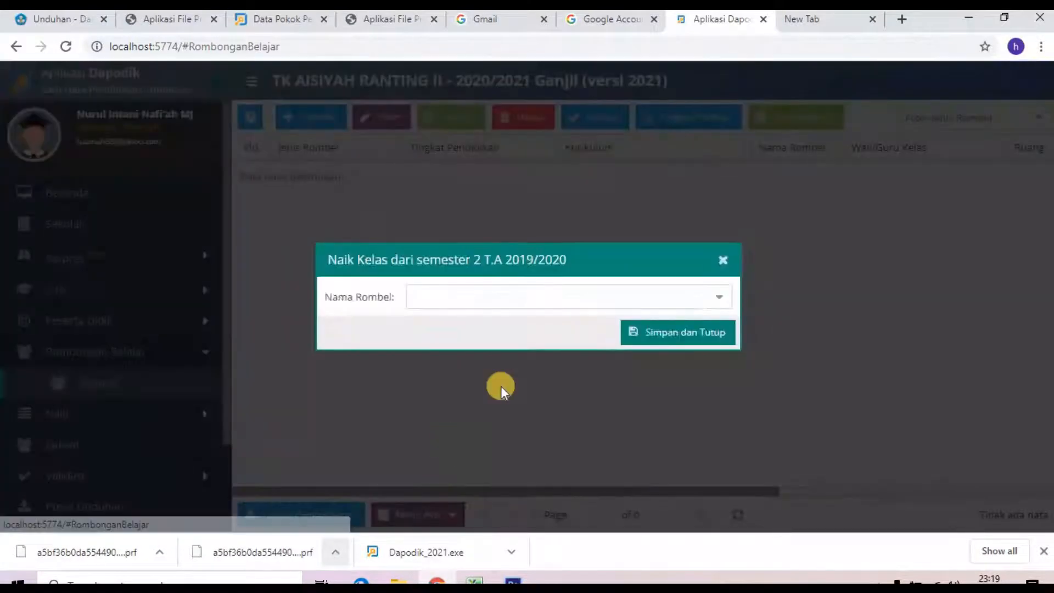
pyautogui.click(713, 303)
pyautogui.click(612, 324)
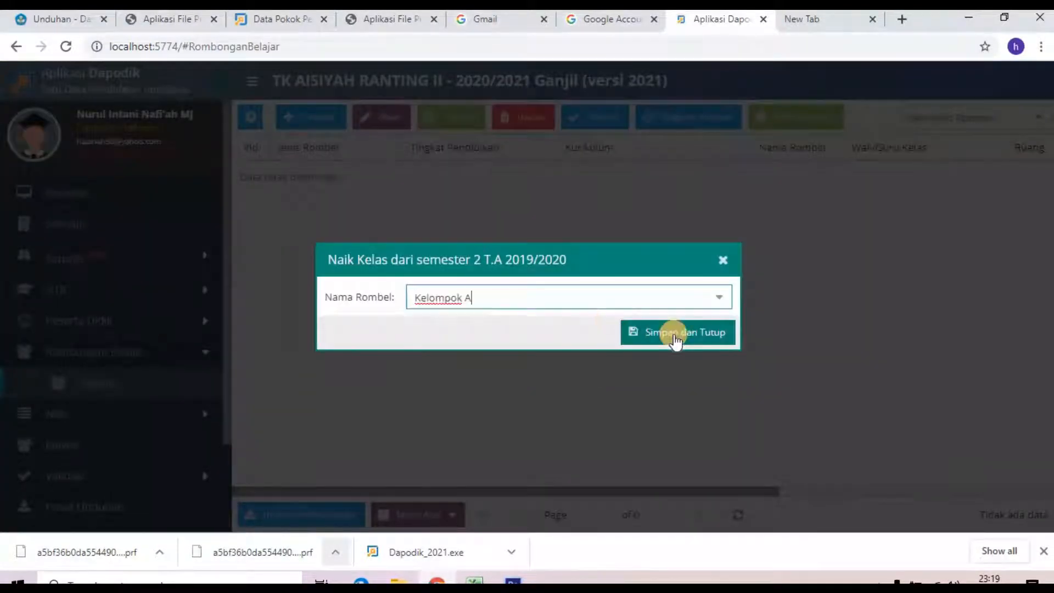
pyautogui.click(675, 332)
pyautogui.click(516, 337)
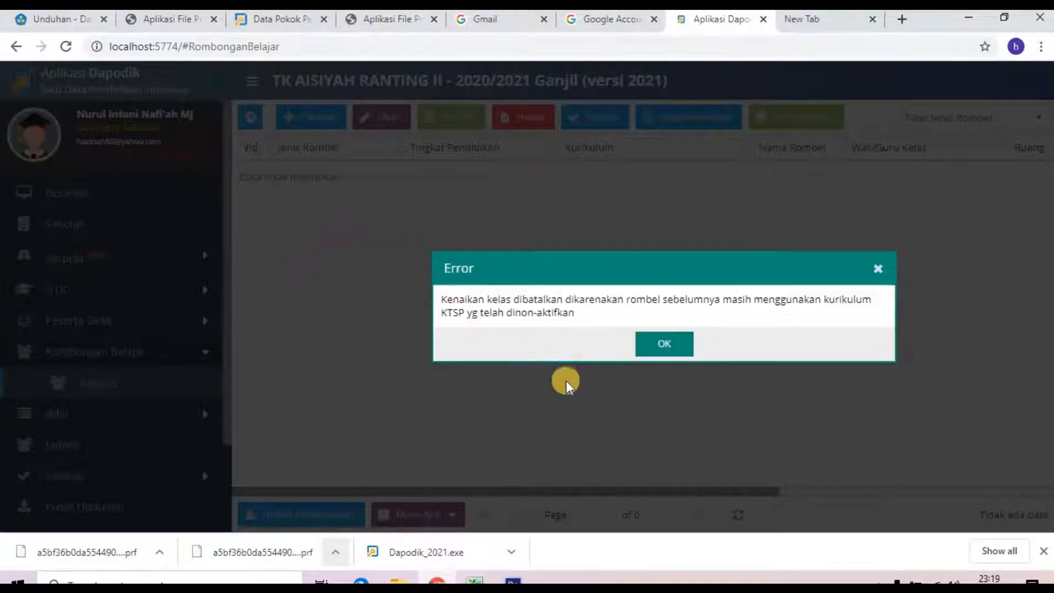
pyautogui.click(664, 345)
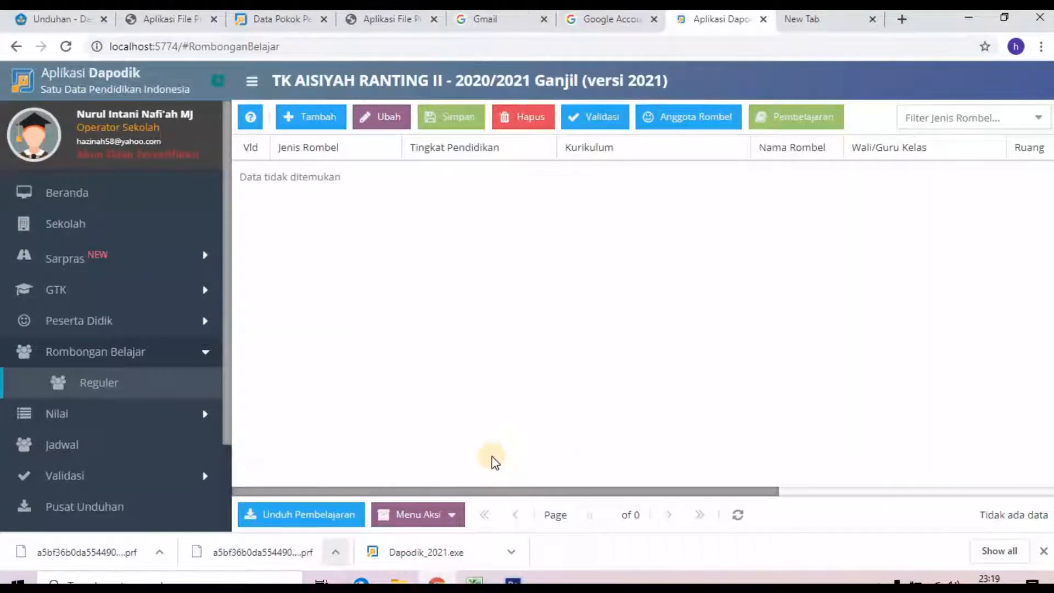
pyautogui.click(449, 516)
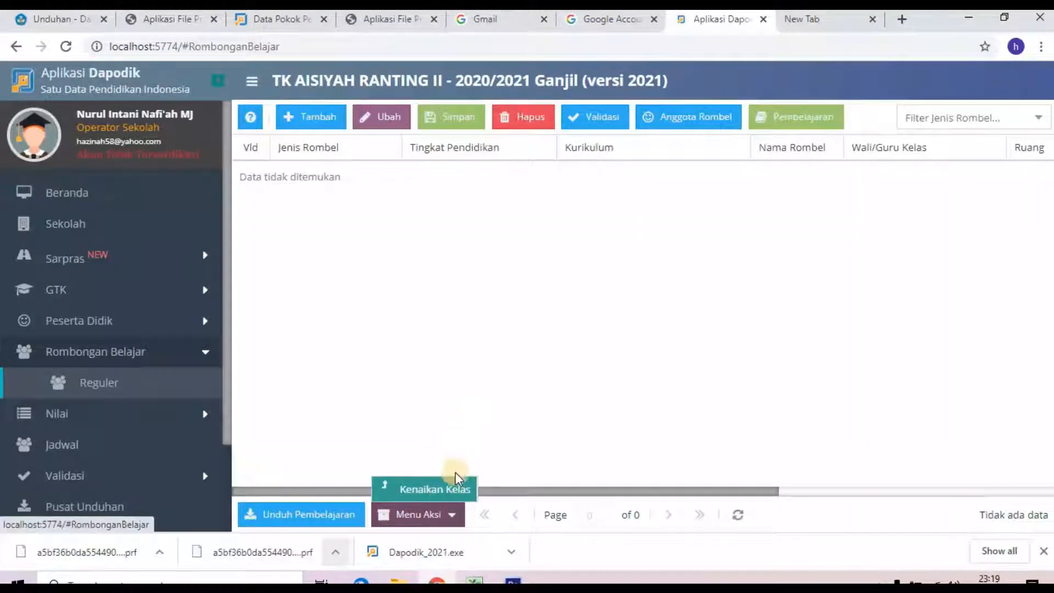
pyautogui.click(304, 123)
pyautogui.click(392, 179)
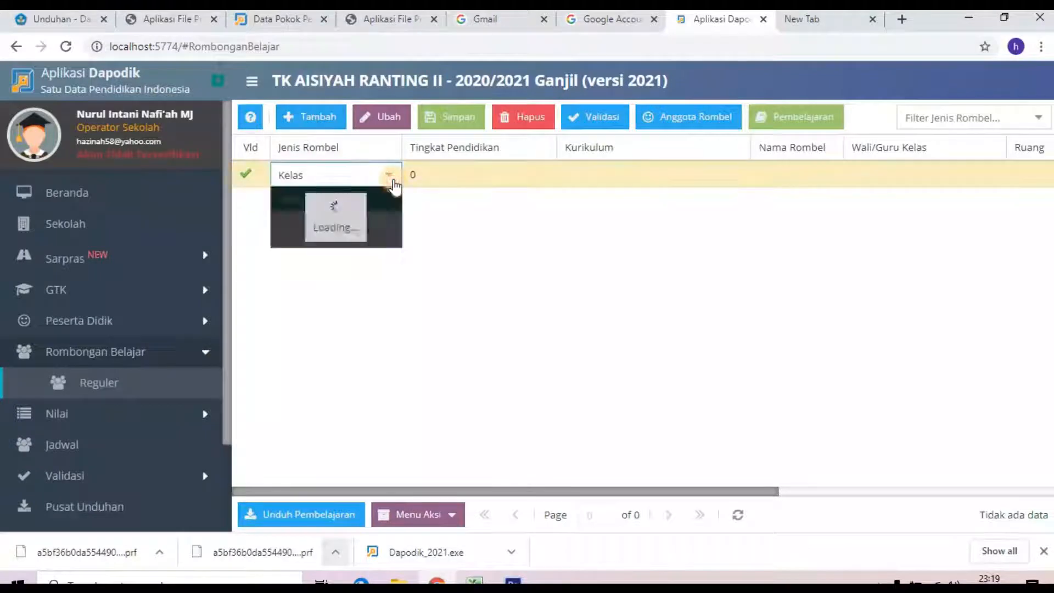
pyautogui.click(375, 202)
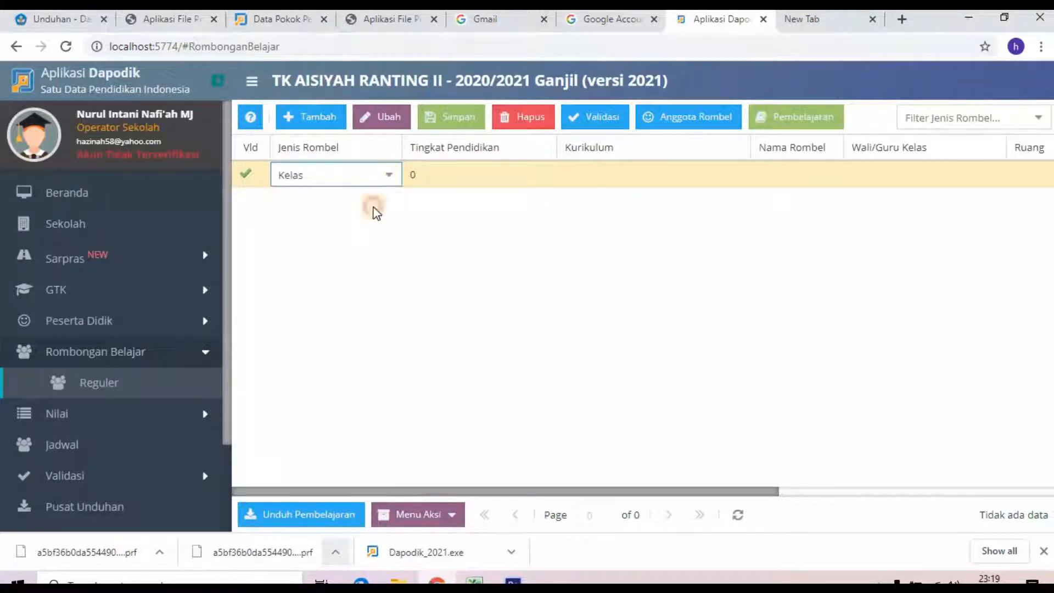
pyautogui.click(356, 176)
pyautogui.click(466, 174)
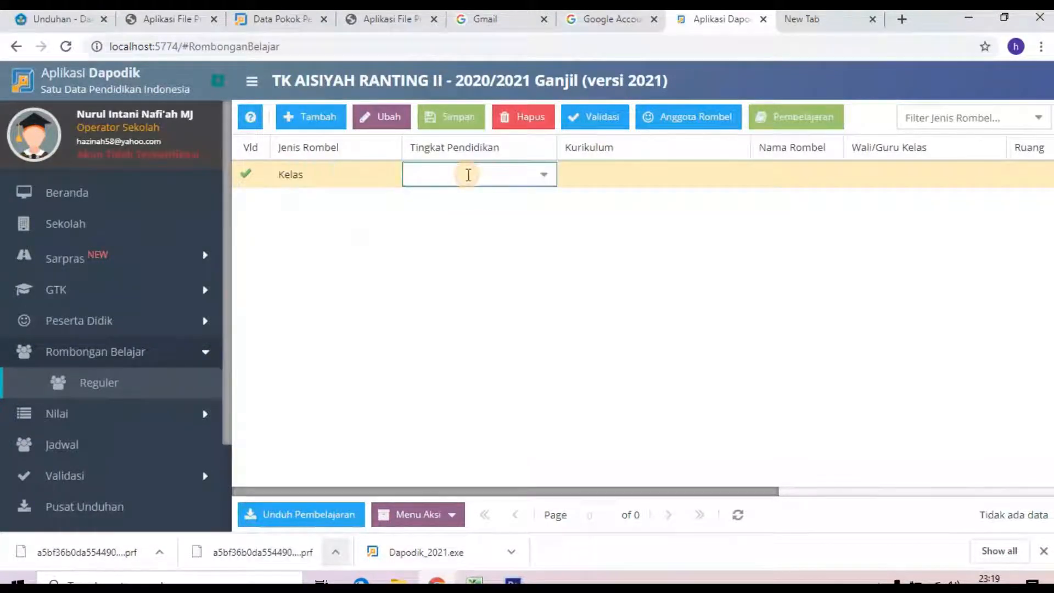
pyautogui.click(540, 177)
pyautogui.click(517, 205)
pyautogui.click(544, 176)
pyautogui.click(496, 227)
pyautogui.click(370, 182)
pyautogui.click(375, 175)
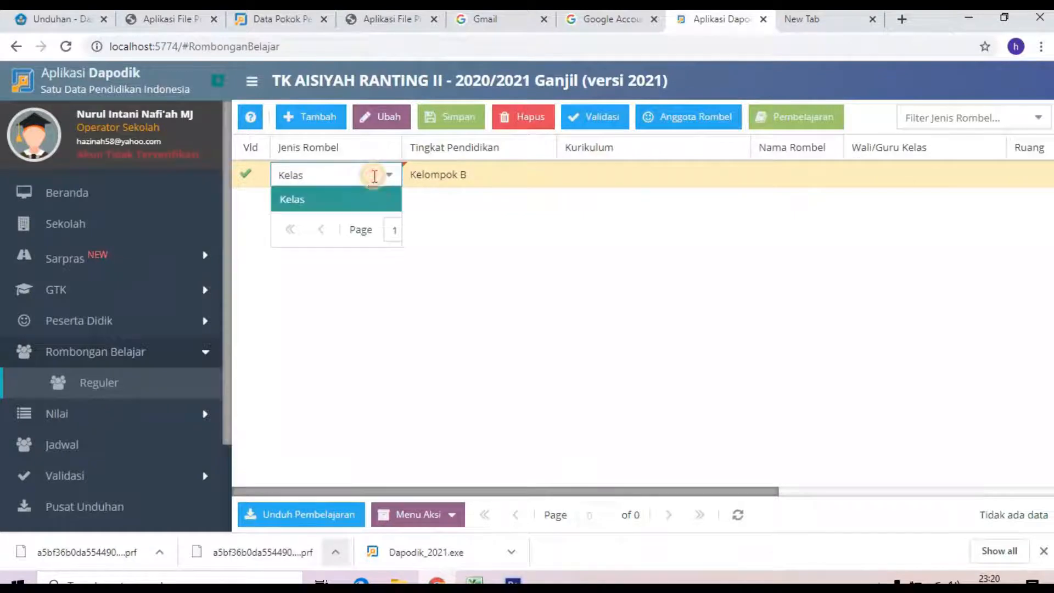
pyautogui.click(305, 174)
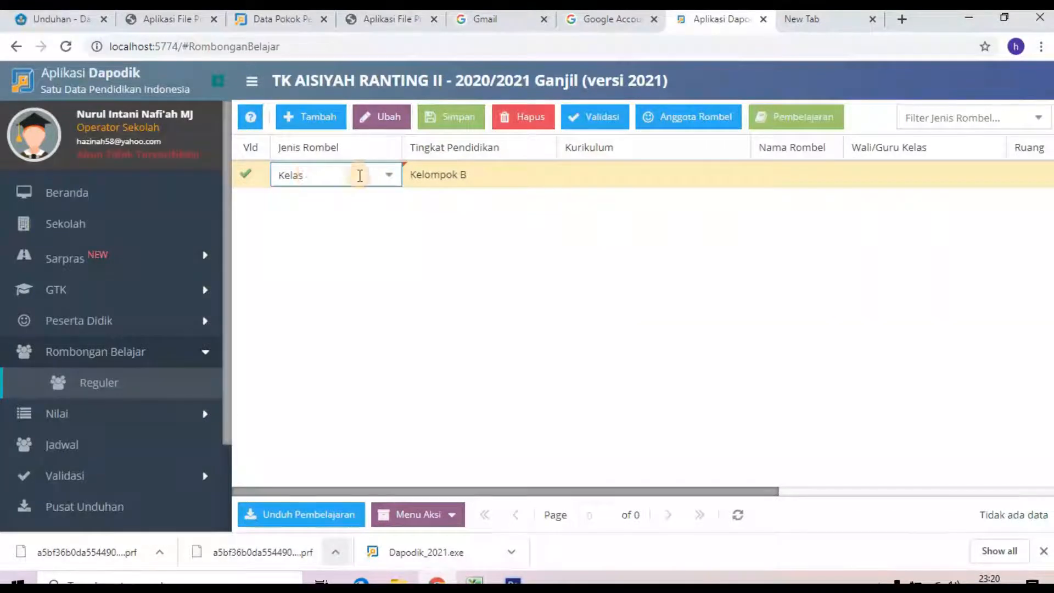
pyautogui.click(618, 173)
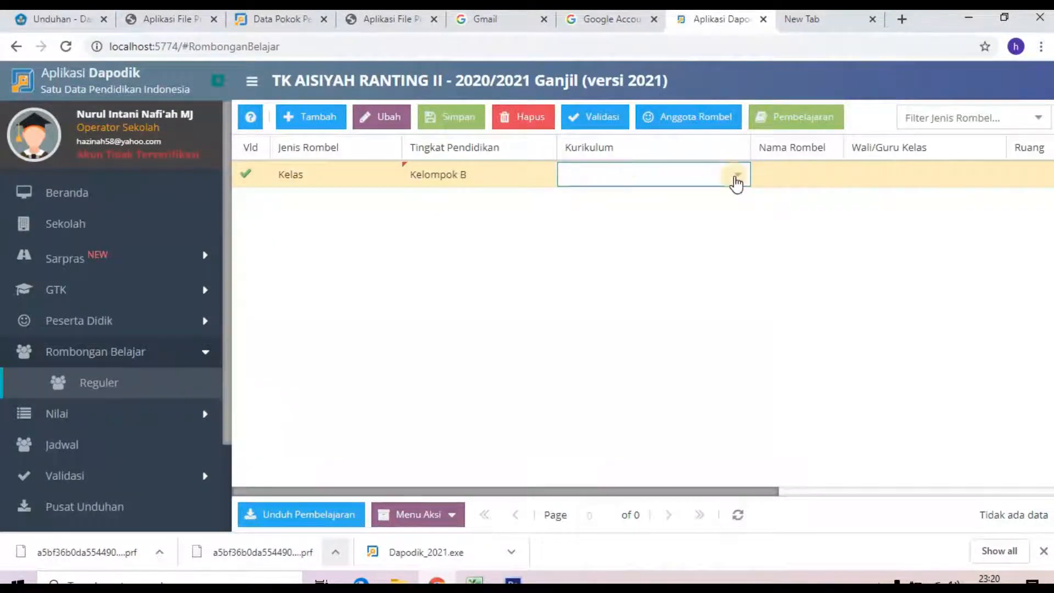
pyautogui.click(737, 175)
pyautogui.click(679, 209)
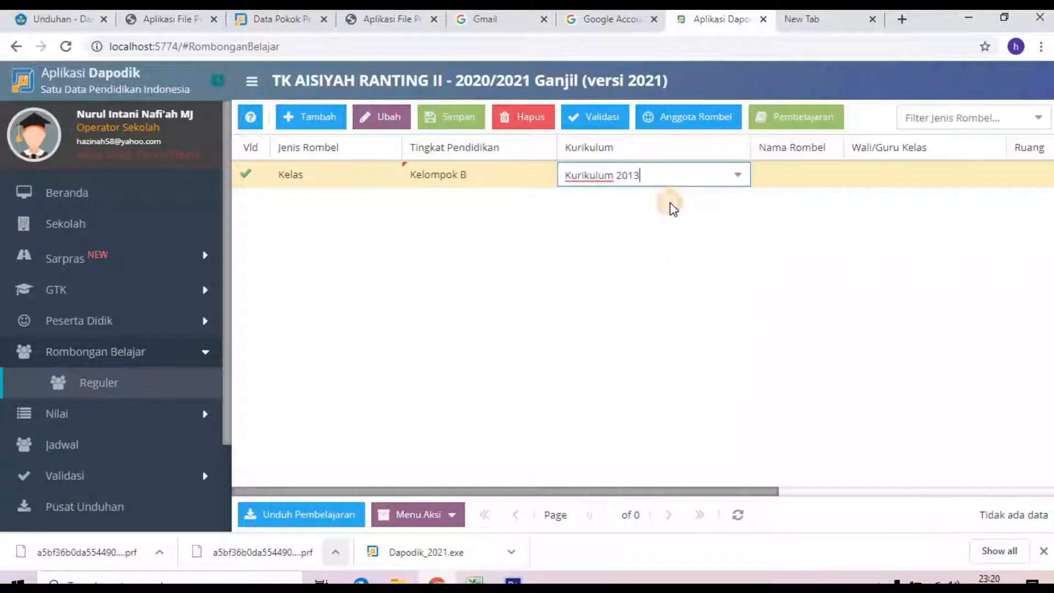
pyautogui.click(821, 176)
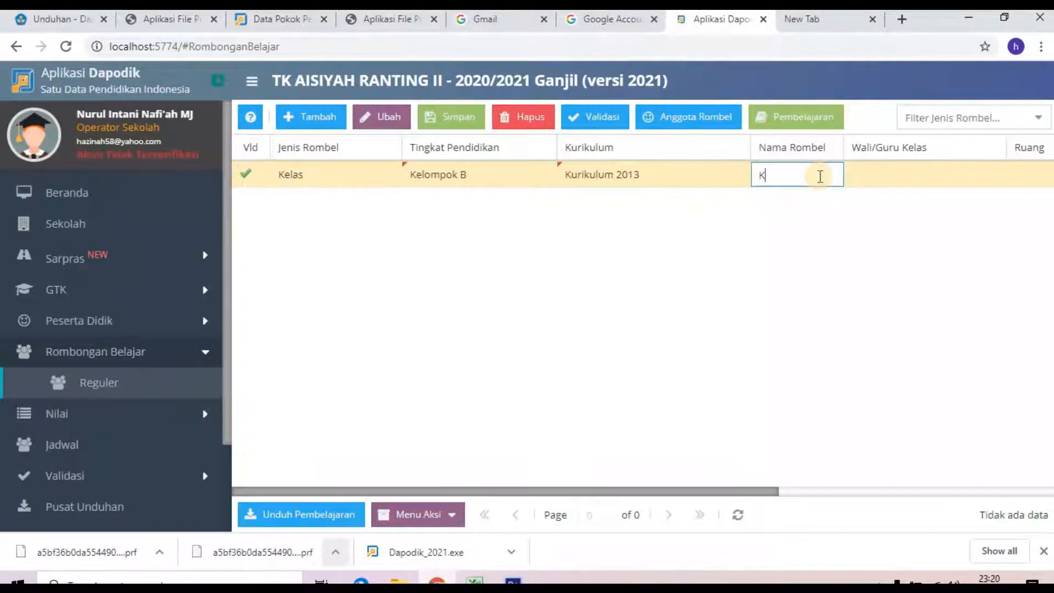
pyautogui.press('Tab')
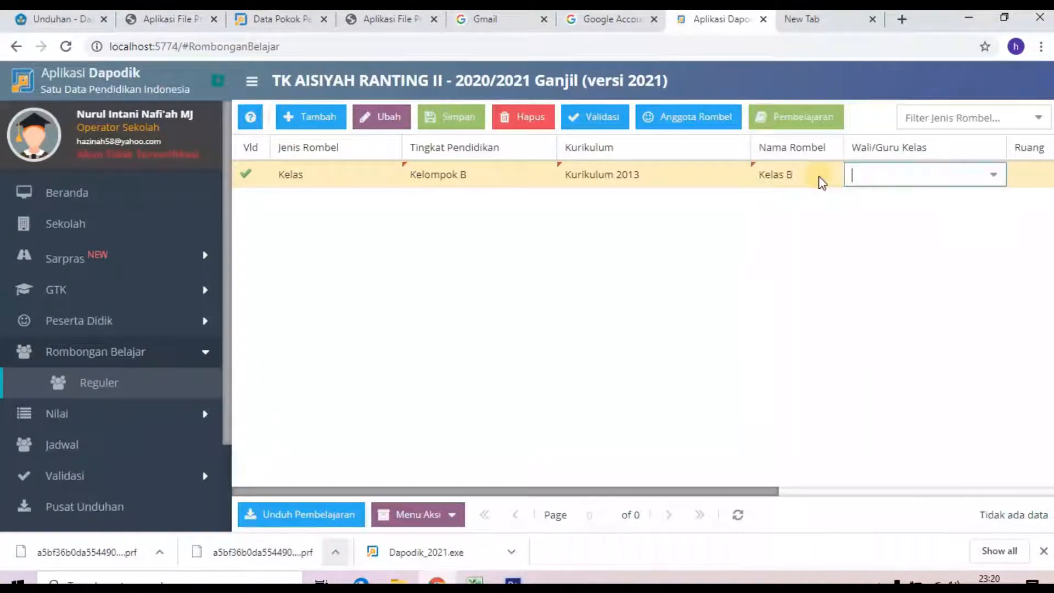
pyautogui.click(994, 176)
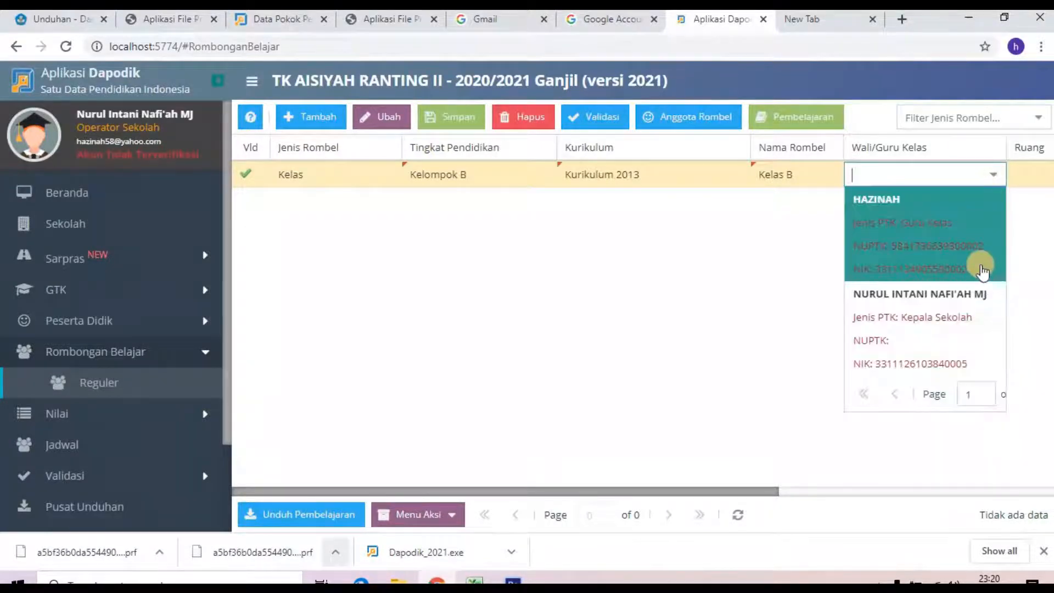
pyautogui.click(955, 305)
pyautogui.moveTo(744, 491); pyautogui.dragTo(1000, 511)
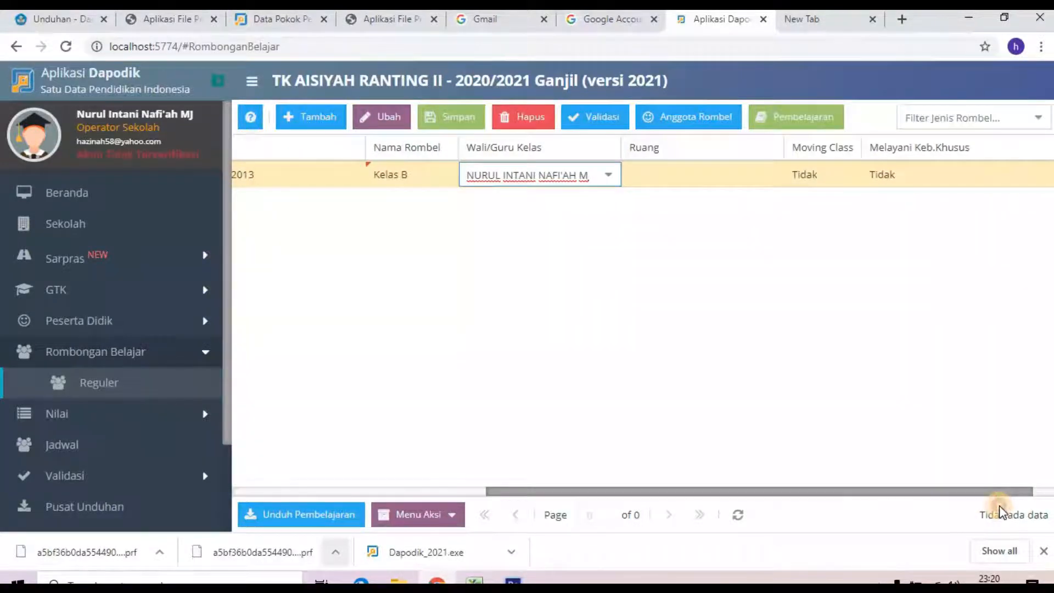
pyautogui.moveTo(1000, 507); pyautogui.dragTo(895, 497)
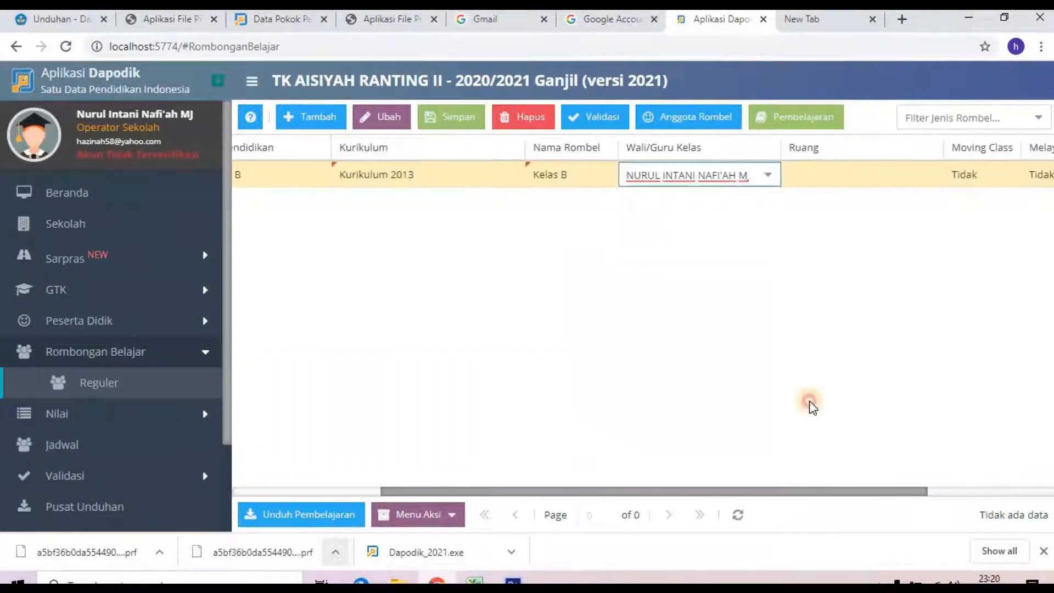
pyautogui.click(453, 118)
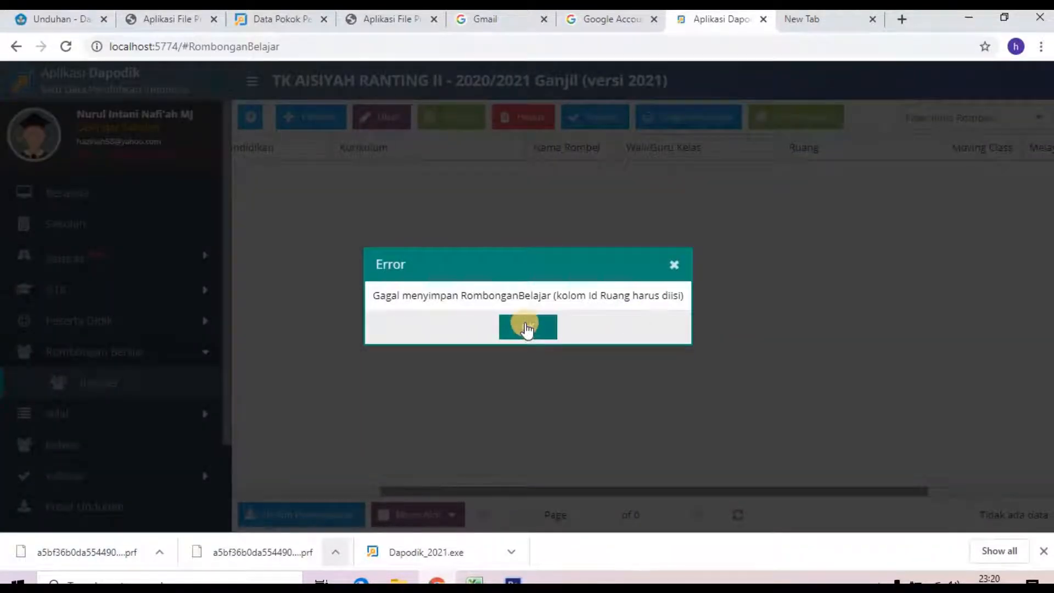
pyautogui.click(527, 327)
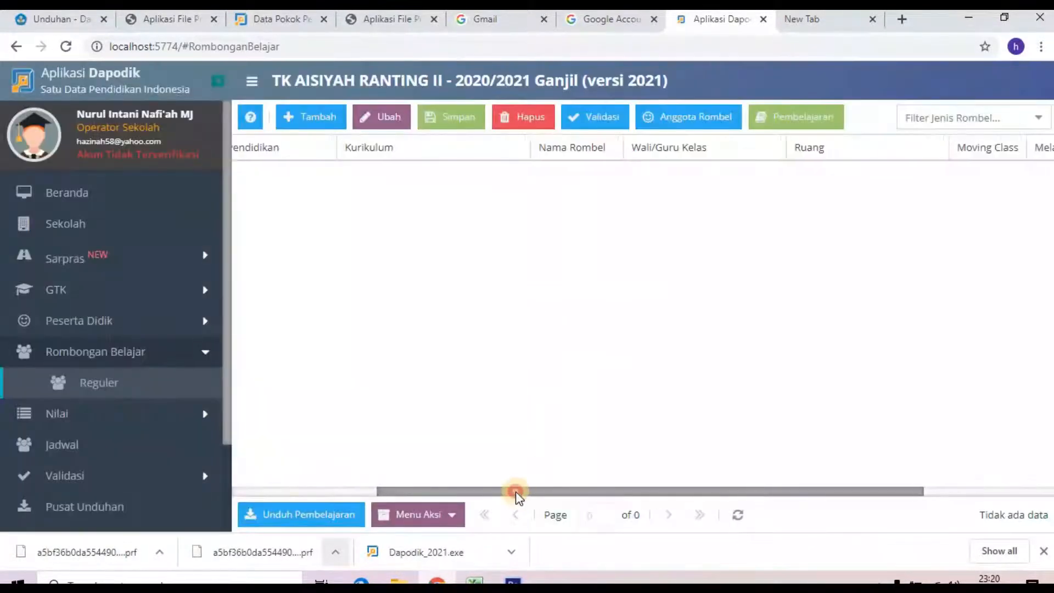
pyautogui.moveTo(515, 492); pyautogui.dragTo(385, 488)
# Step: Create a study-group row set to Kelompok B, Kurikulum 2013, named Kelas B
pyautogui.click(311, 117)
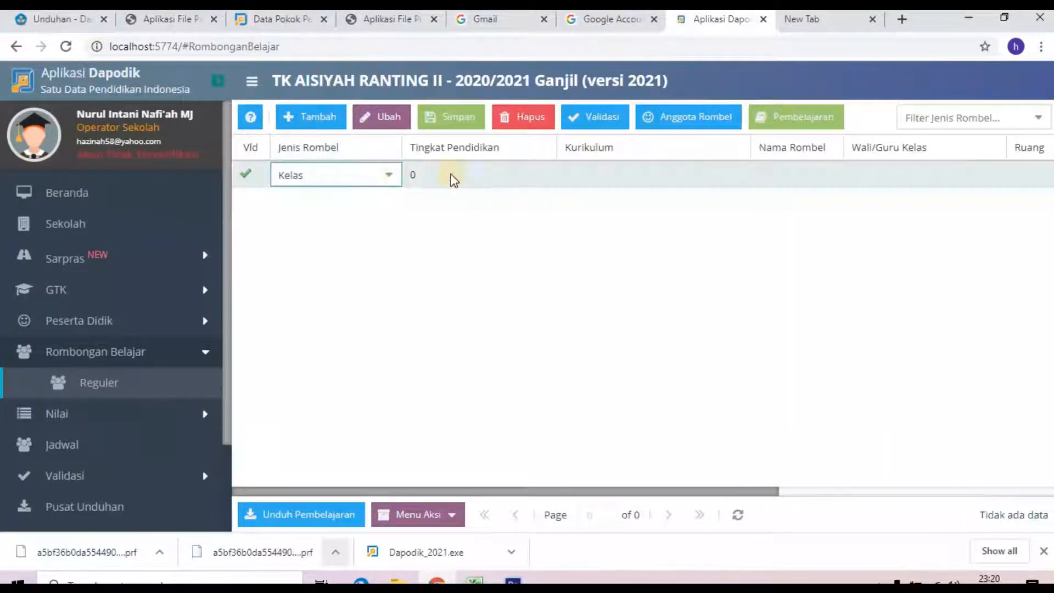
pyautogui.click(453, 180)
pyautogui.click(535, 176)
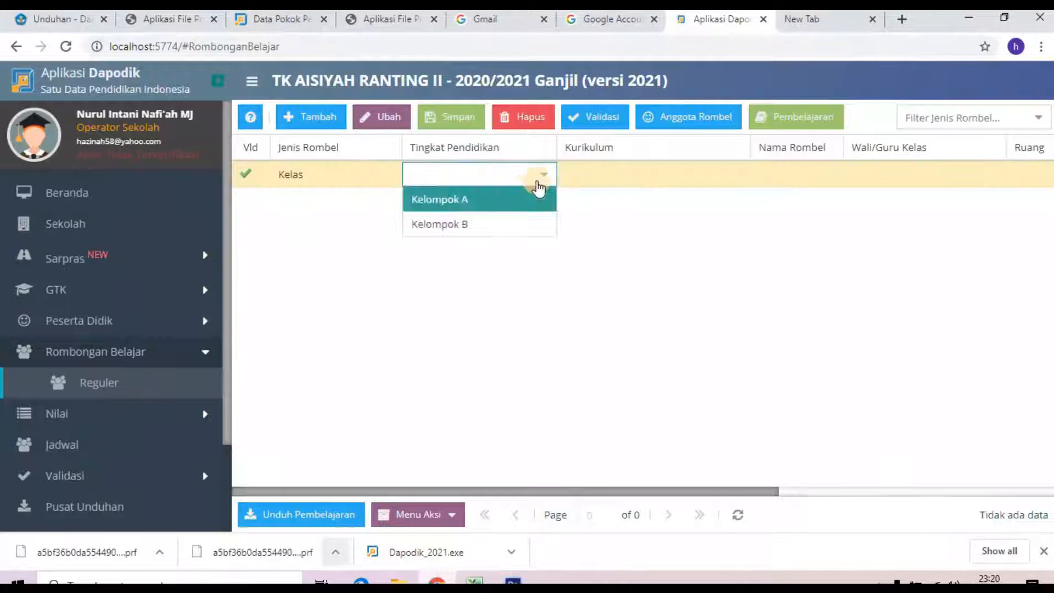
pyautogui.click(531, 222)
pyautogui.click(596, 173)
pyautogui.click(735, 176)
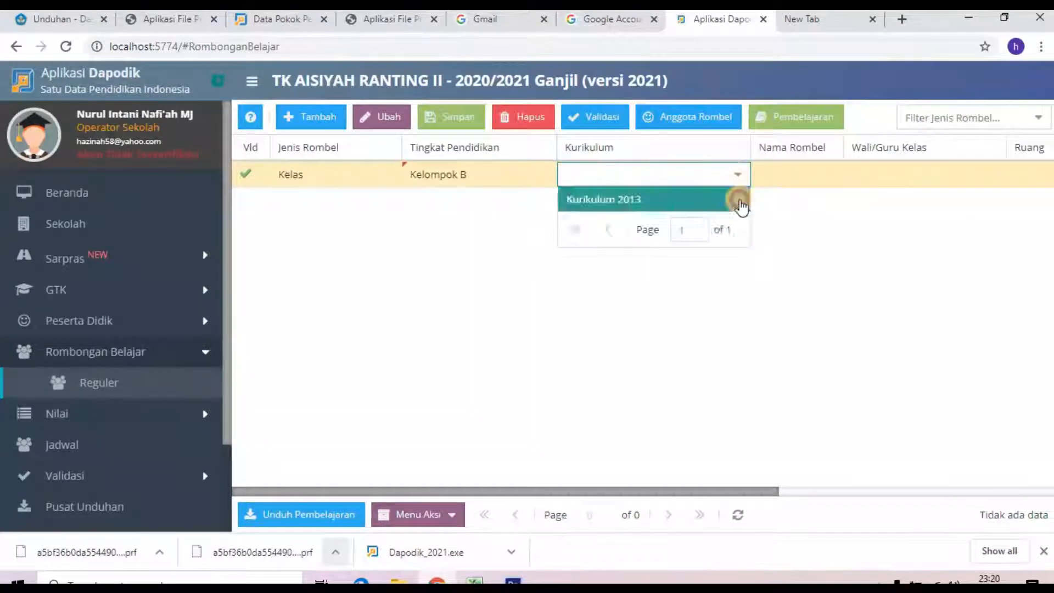
pyautogui.click(708, 202)
pyautogui.click(796, 181)
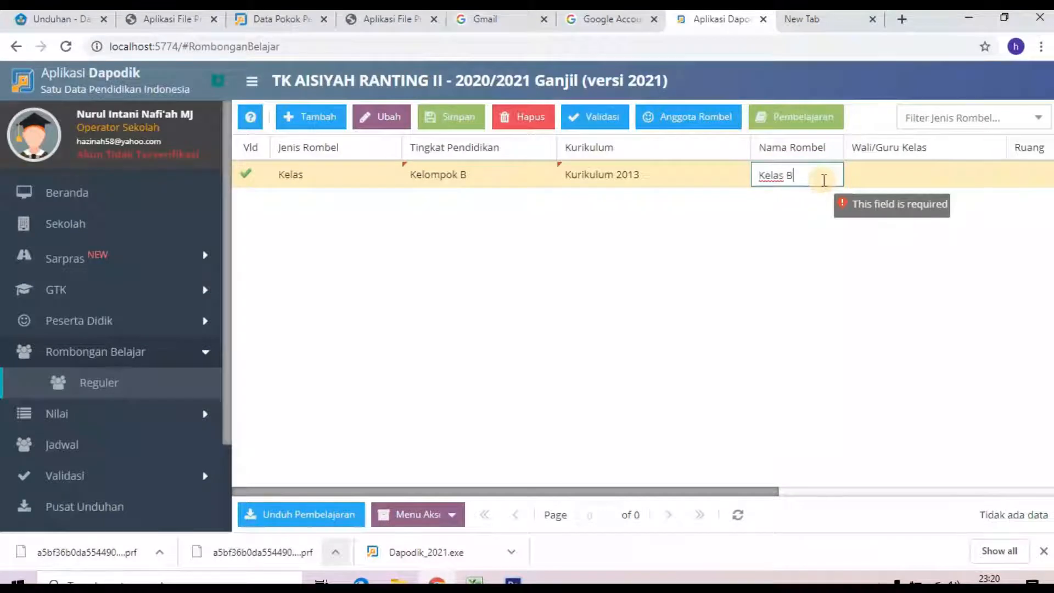
pyautogui.press('Tab')
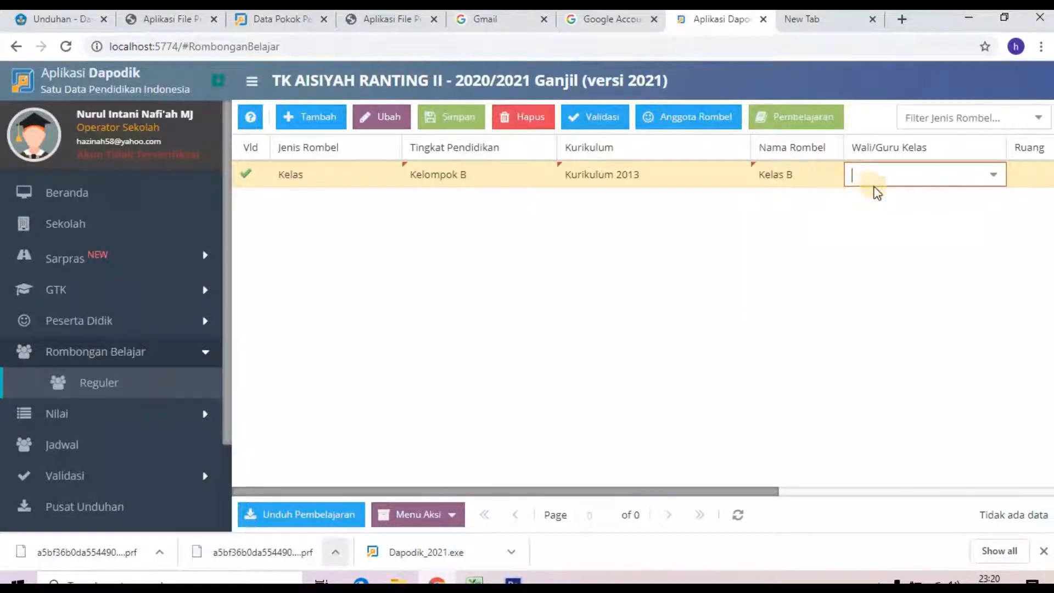
# Step: Assign a homeroom teacher and room RUANG KELAS B, then save Kelas B
pyautogui.click(991, 176)
pyautogui.click(929, 310)
pyautogui.moveTo(774, 487); pyautogui.dragTo(934, 490)
pyautogui.click(752, 176)
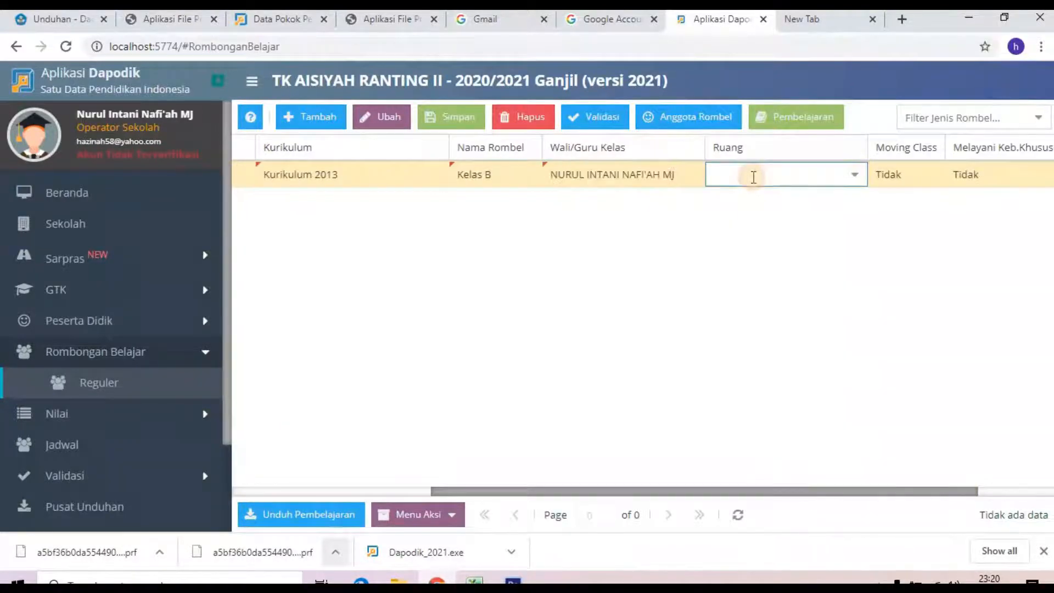
pyautogui.click(854, 176)
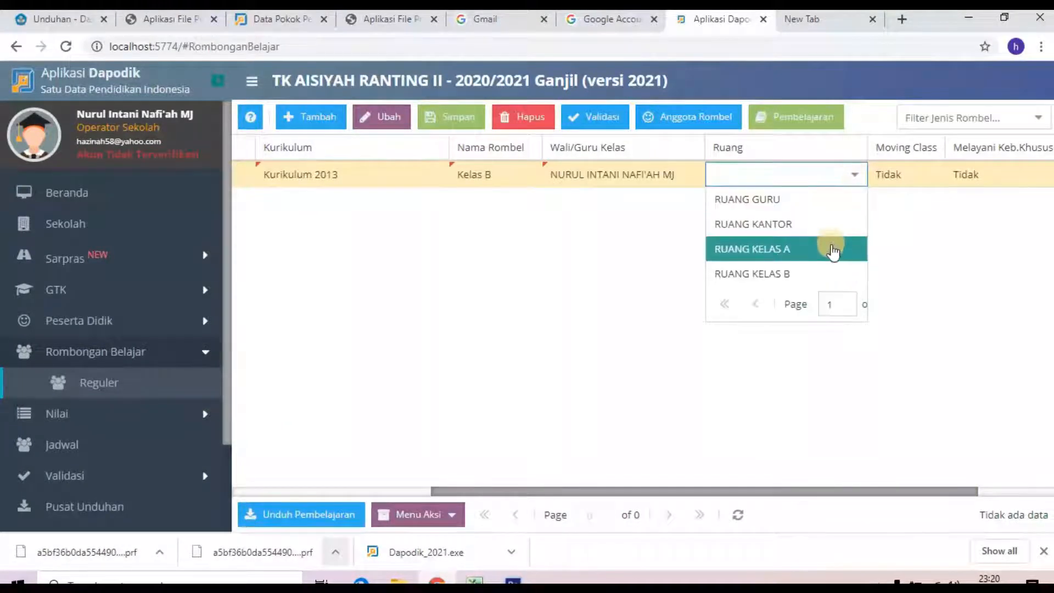
pyautogui.click(791, 273)
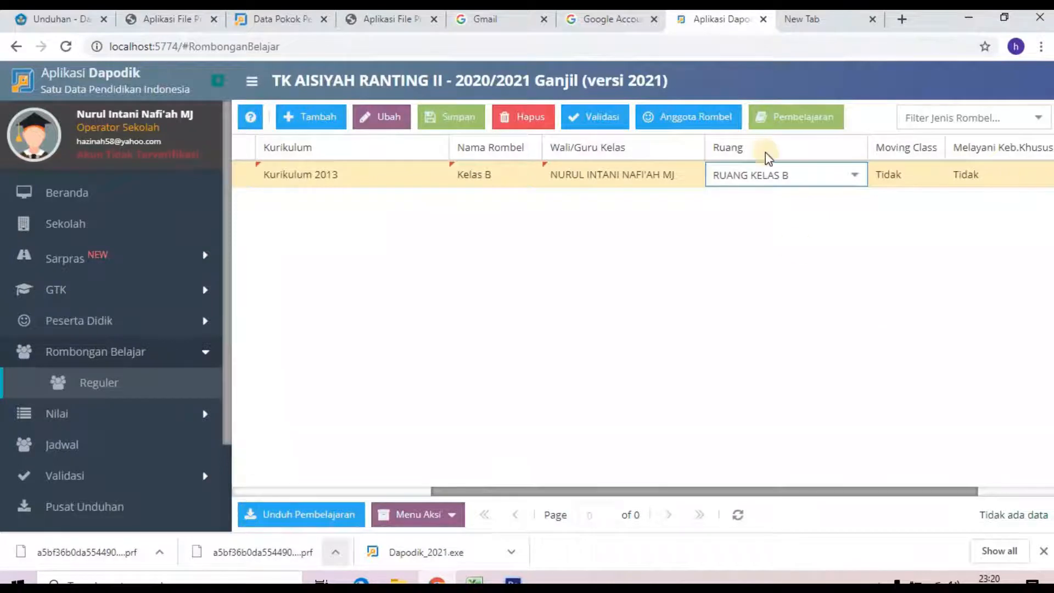
pyautogui.click(470, 117)
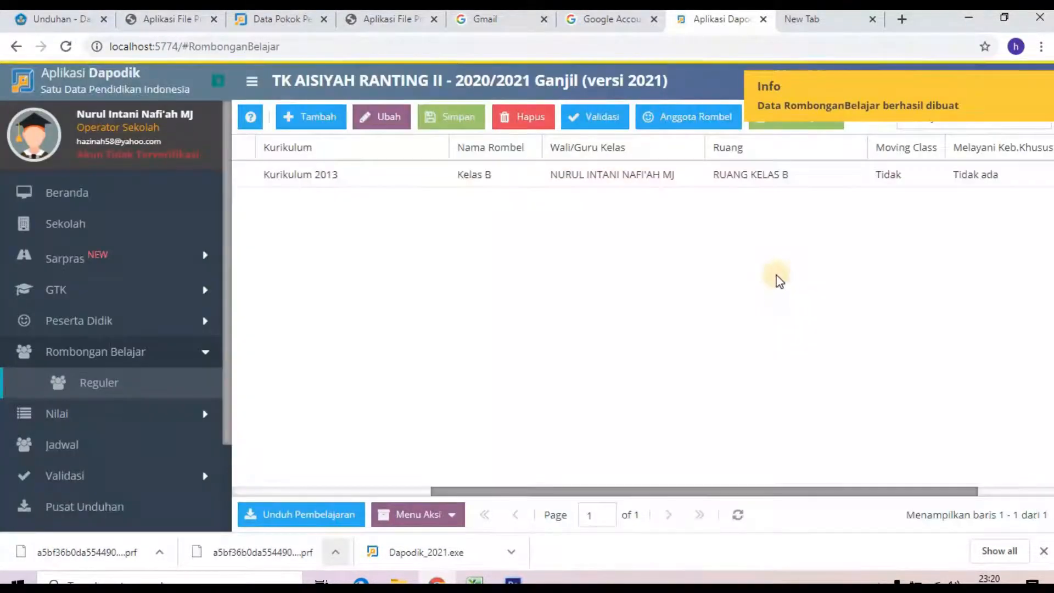
pyautogui.click(591, 178)
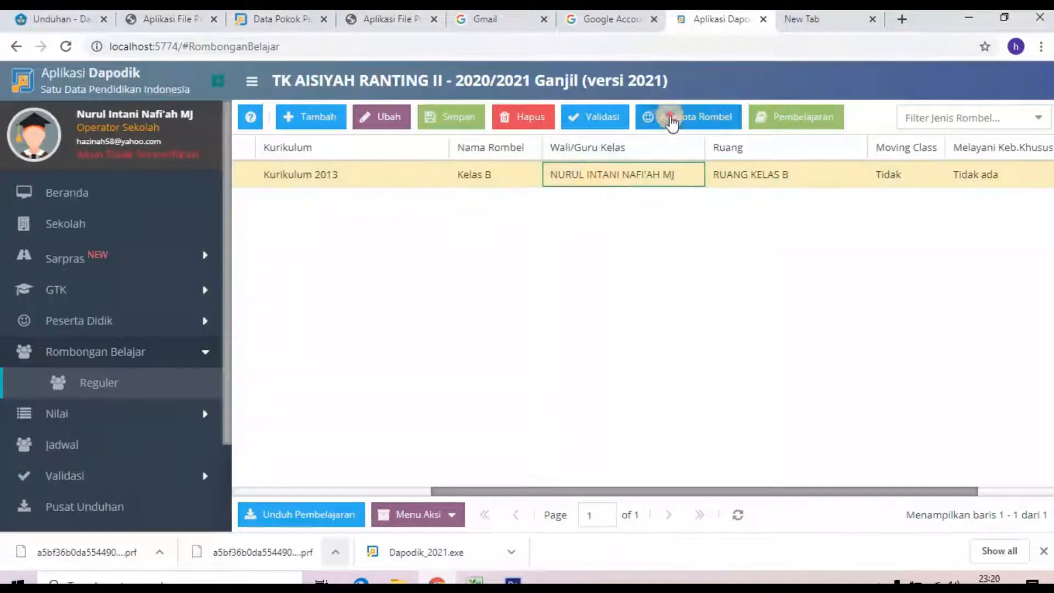
# Step: Add all five available students to Kelas B's Anggota Rombel list and close it
pyautogui.click(672, 122)
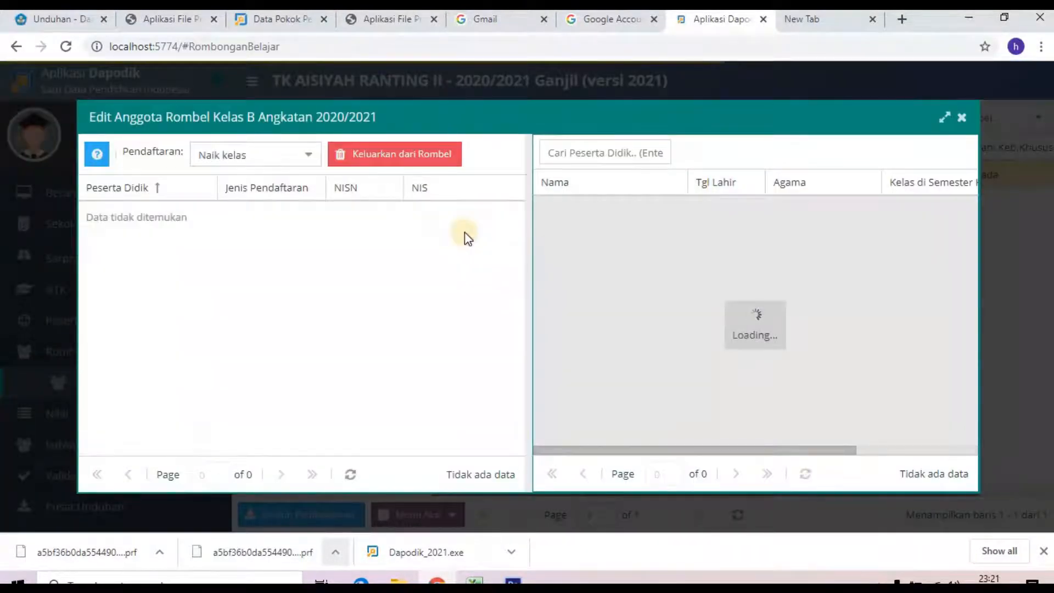
pyautogui.click(578, 214)
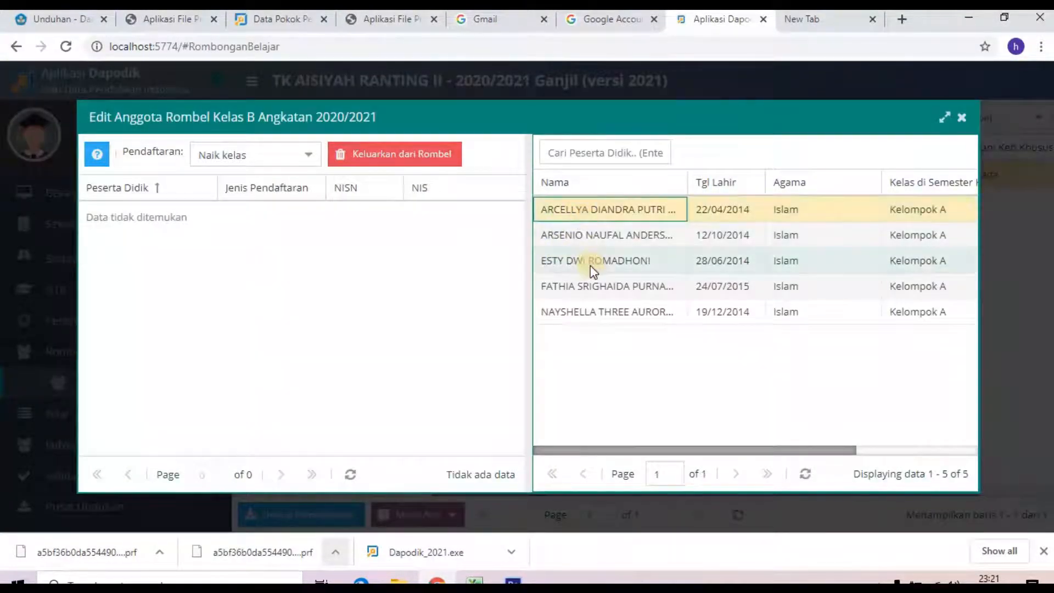
pyautogui.click(584, 311)
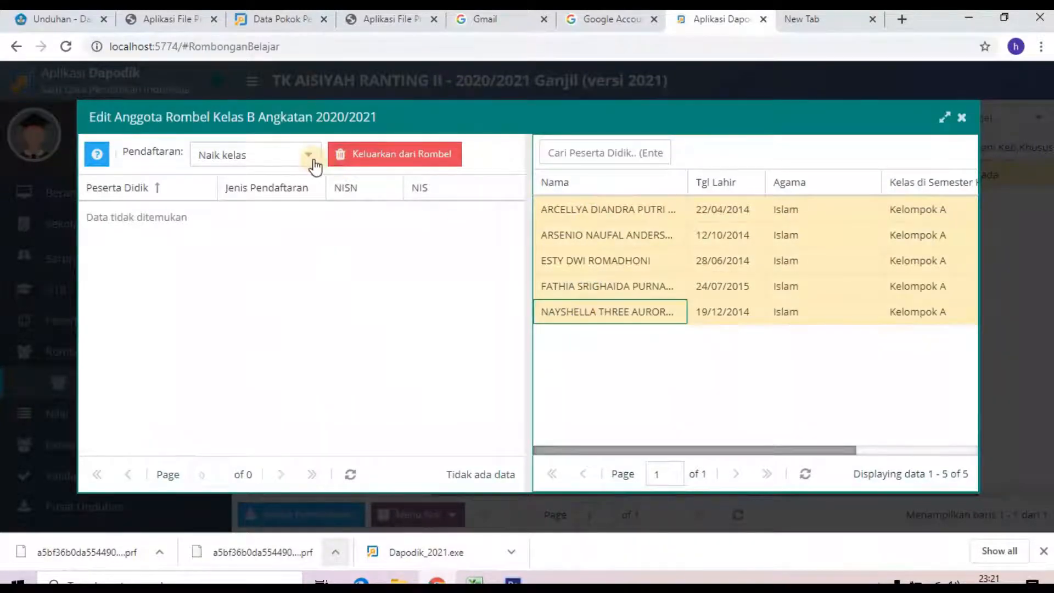
pyautogui.moveTo(602, 229); pyautogui.dragTo(387, 288)
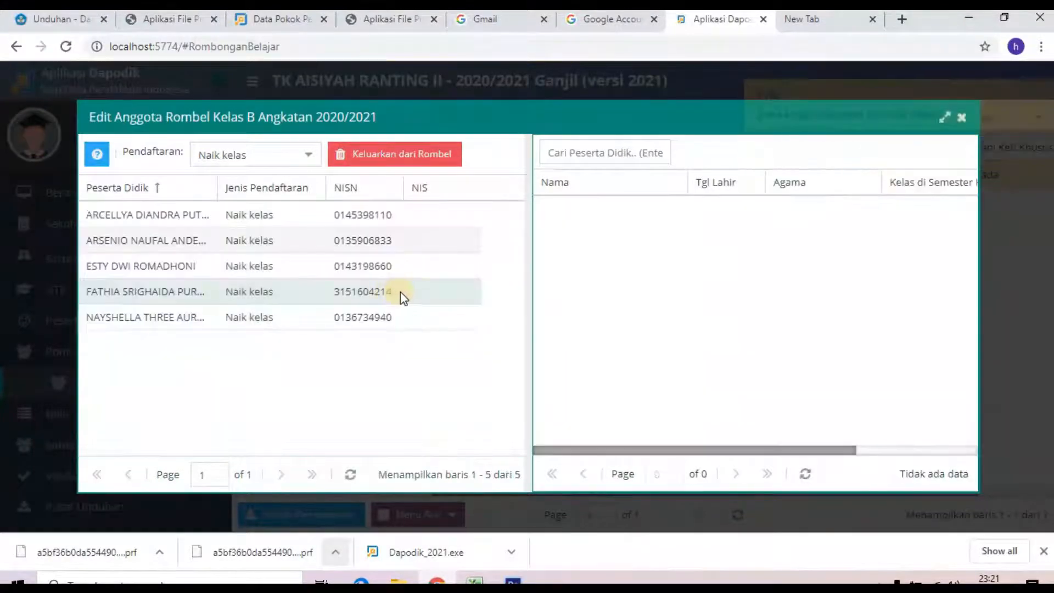
pyautogui.click(960, 118)
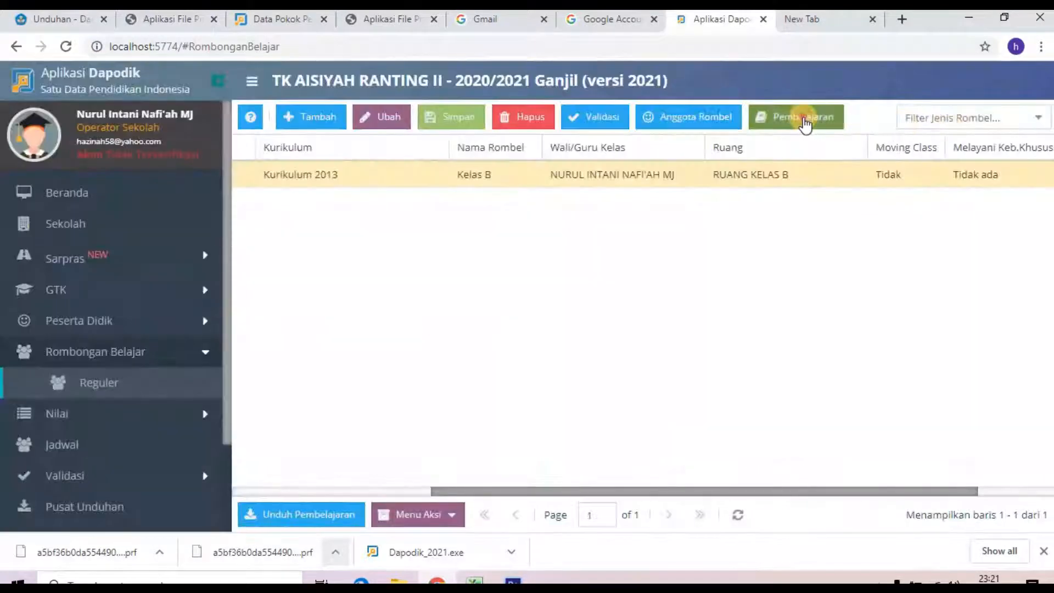
# Step: Assign a teacher to Guru PAUD with SK 1222223, dated 13/07/2020, 24 hours, and save
pyautogui.click(806, 117)
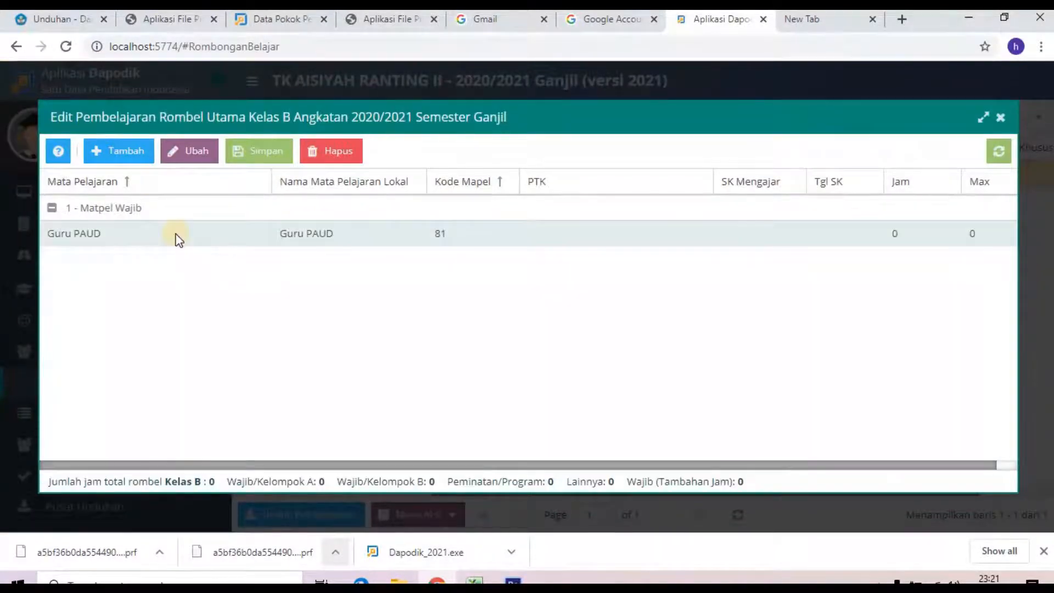
pyautogui.click(571, 241)
pyautogui.click(701, 241)
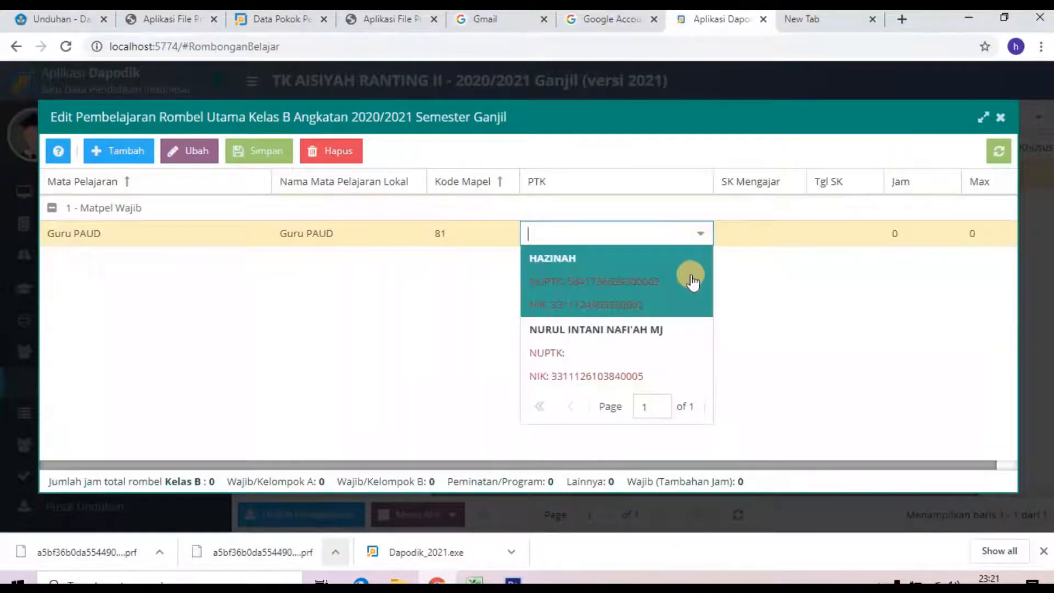
pyautogui.click(671, 331)
pyautogui.click(766, 242)
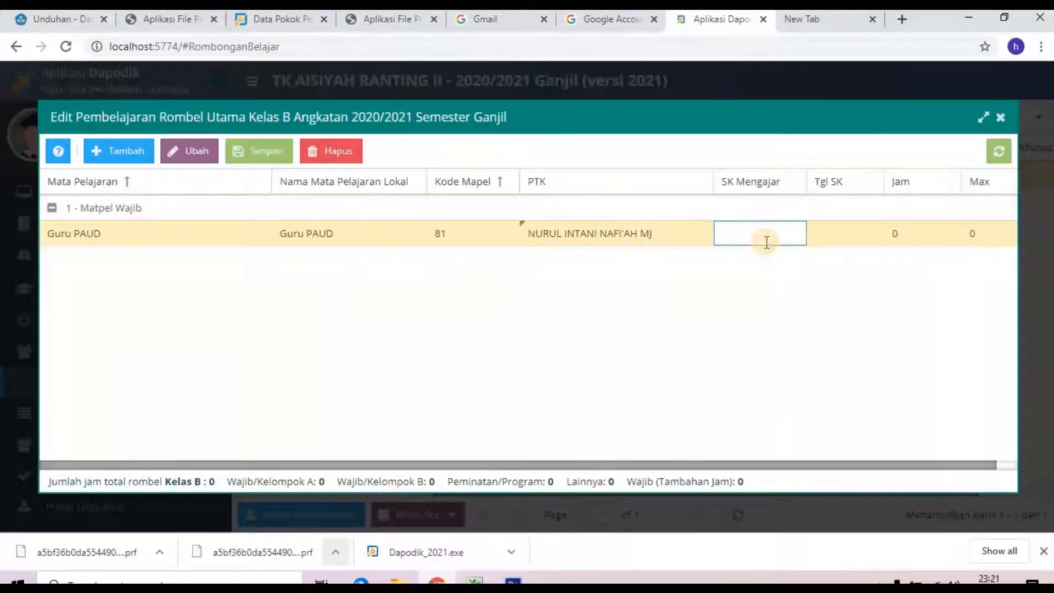
pyautogui.write('1222223')
pyautogui.doubleClick(835, 236)
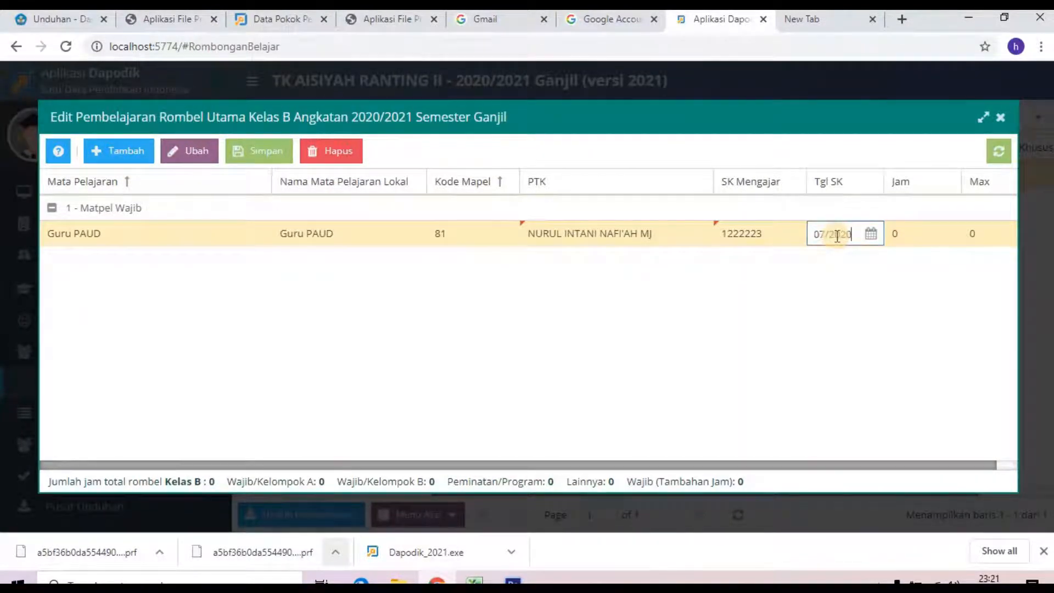
pyautogui.doubleClick(922, 237)
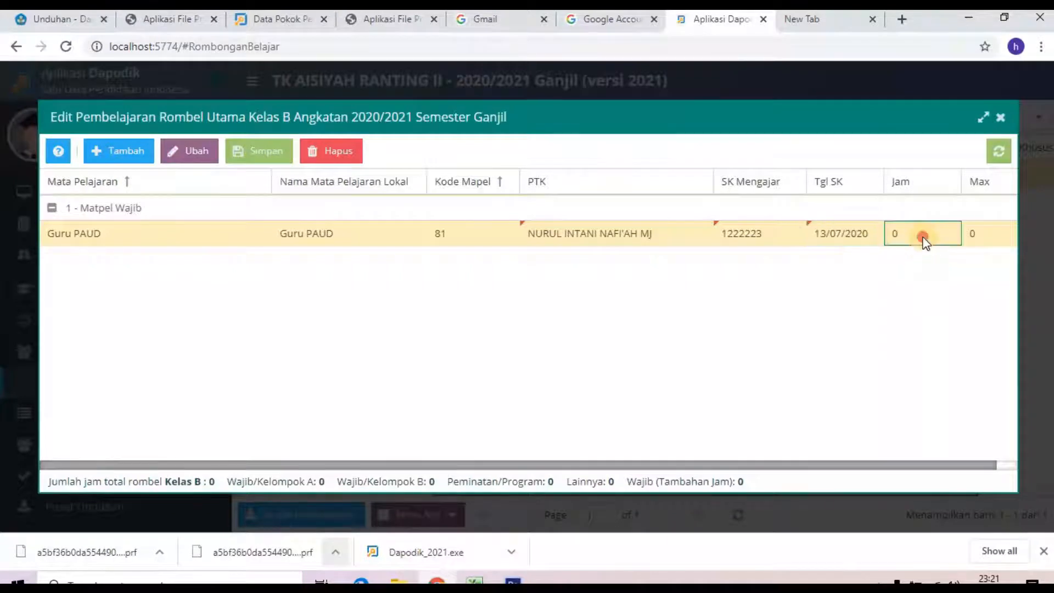
pyautogui.write('24')
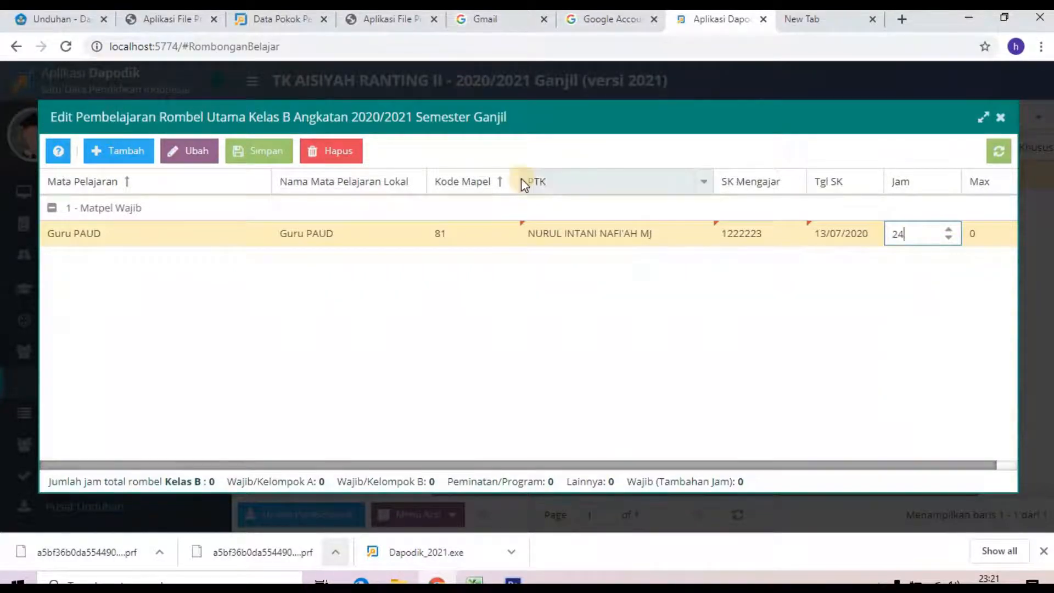
pyautogui.click(247, 151)
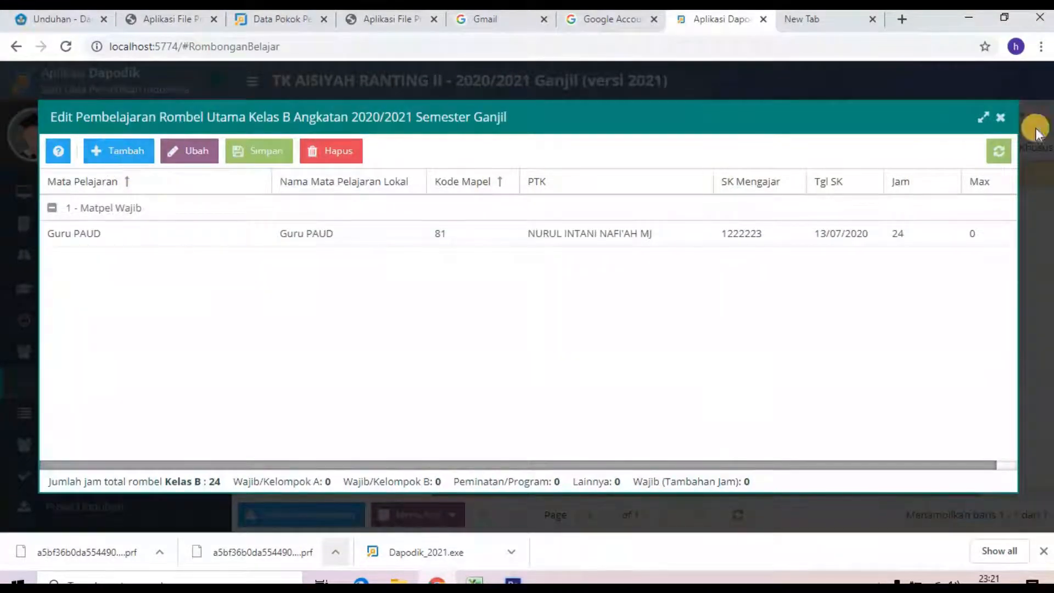
pyautogui.click(1001, 118)
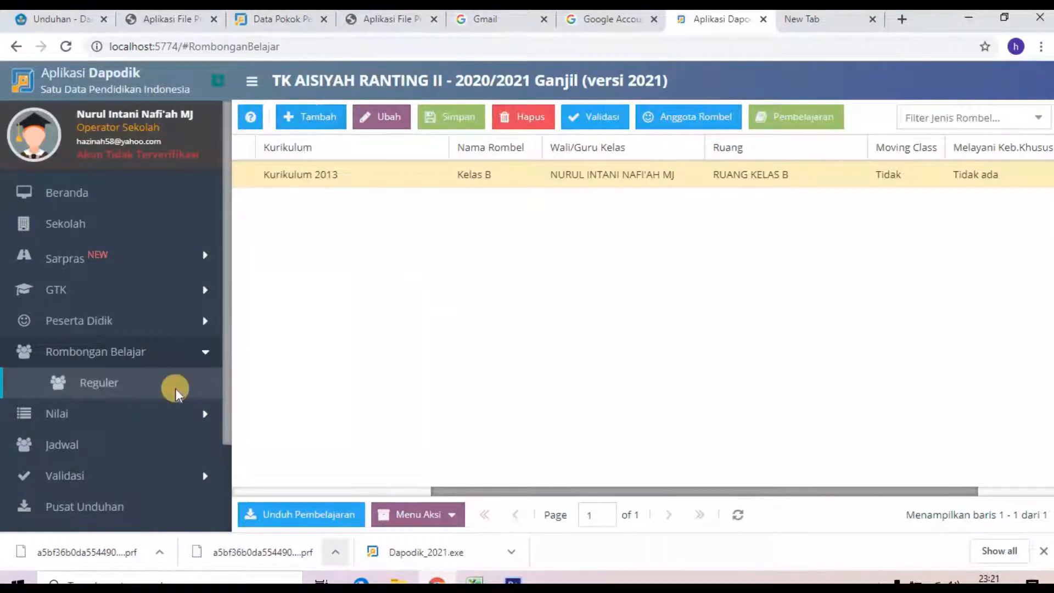
# Step: Run local validation and review the results for each category, especially Sarpras and Peserta Didik
pyautogui.scroll(-2, 174, 387)
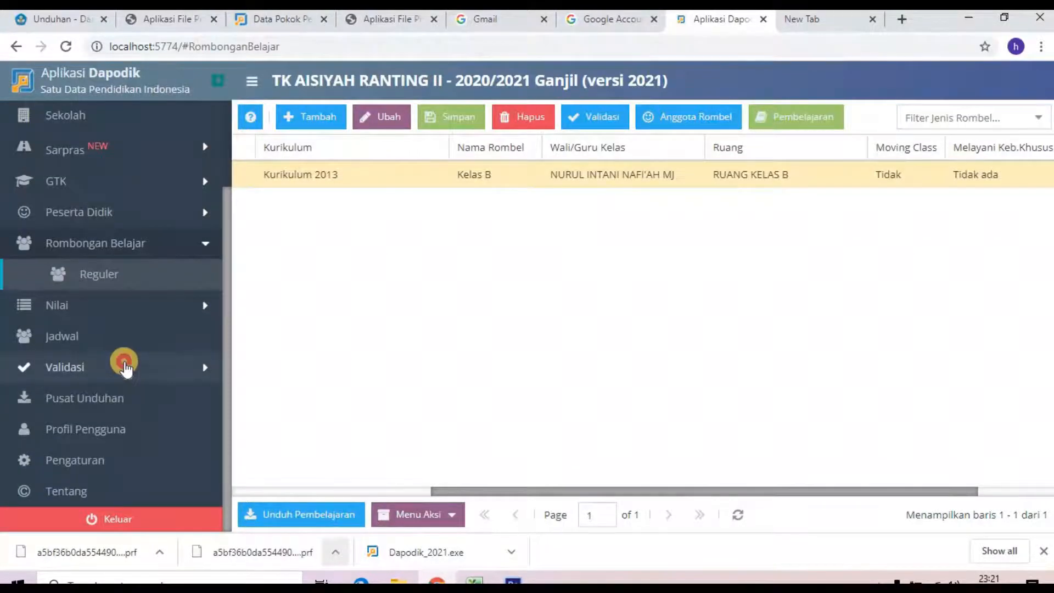
pyautogui.click(125, 367)
pyautogui.click(121, 398)
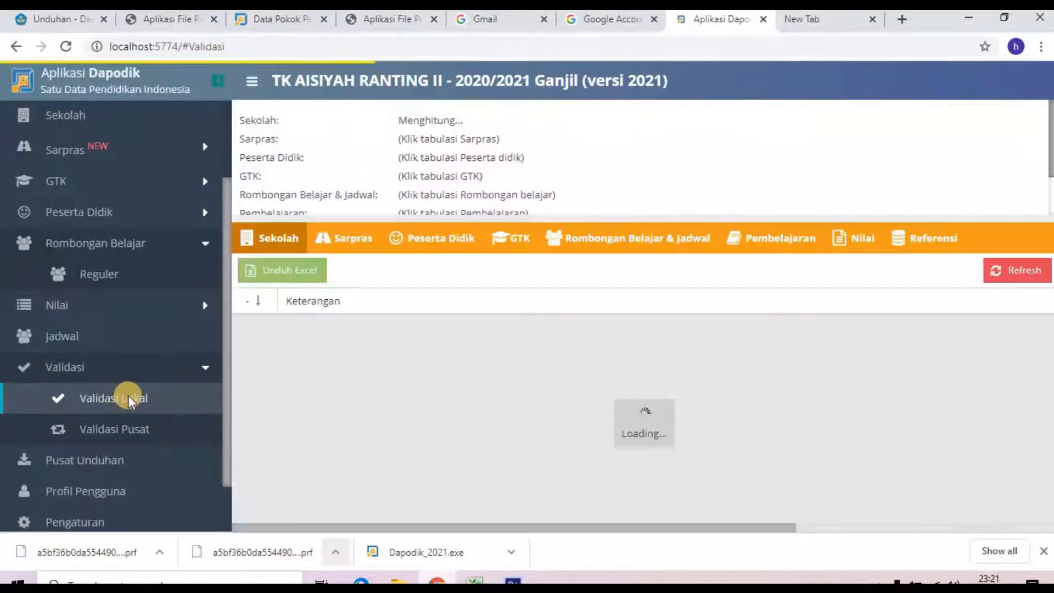
pyautogui.click(350, 240)
pyautogui.click(478, 242)
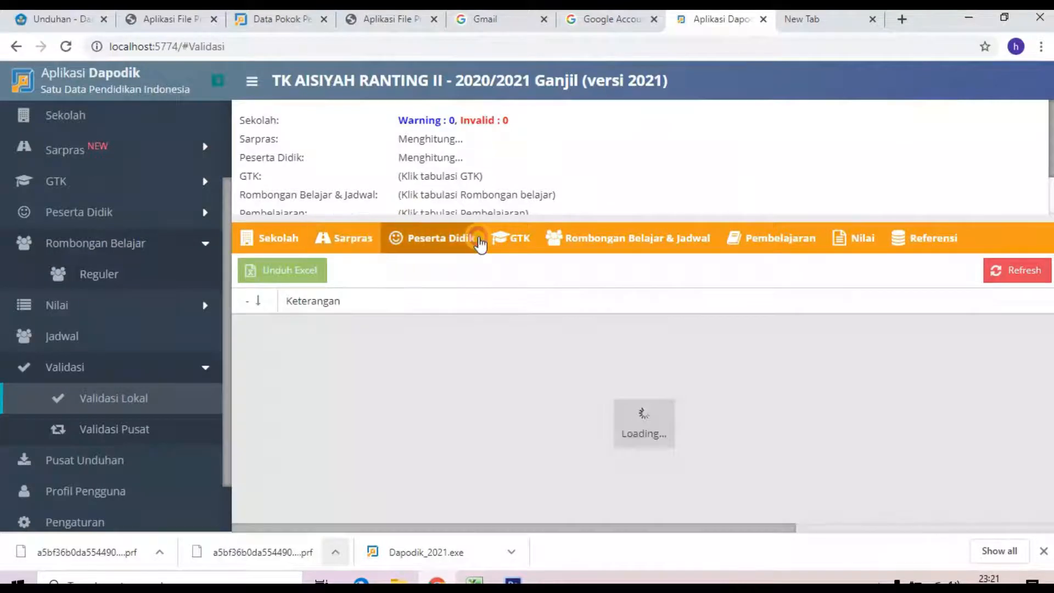
pyautogui.click(510, 240)
pyautogui.click(642, 240)
pyautogui.click(785, 240)
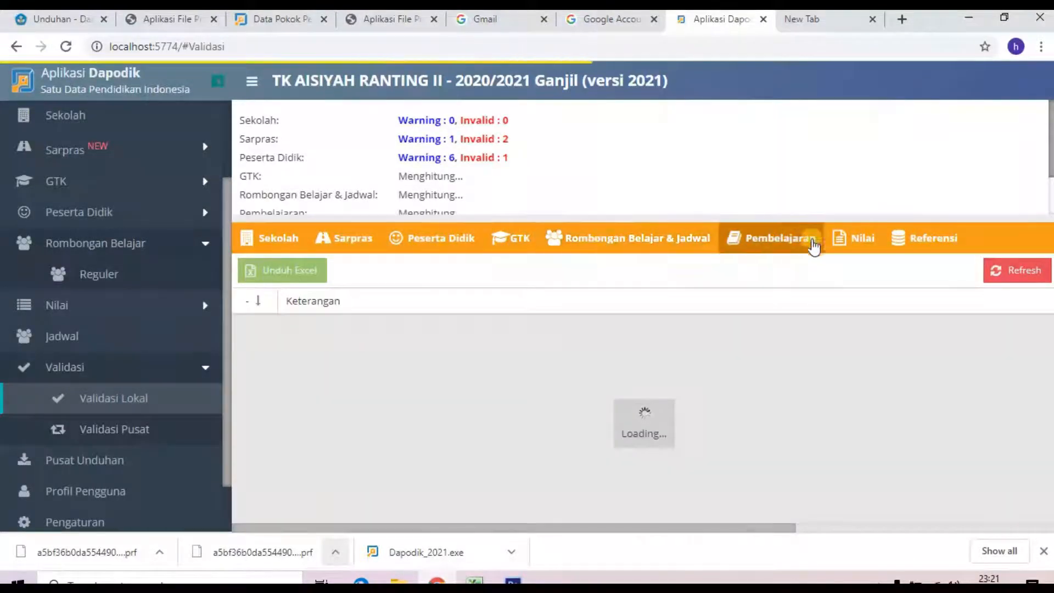
pyautogui.click(862, 241)
pyautogui.click(925, 237)
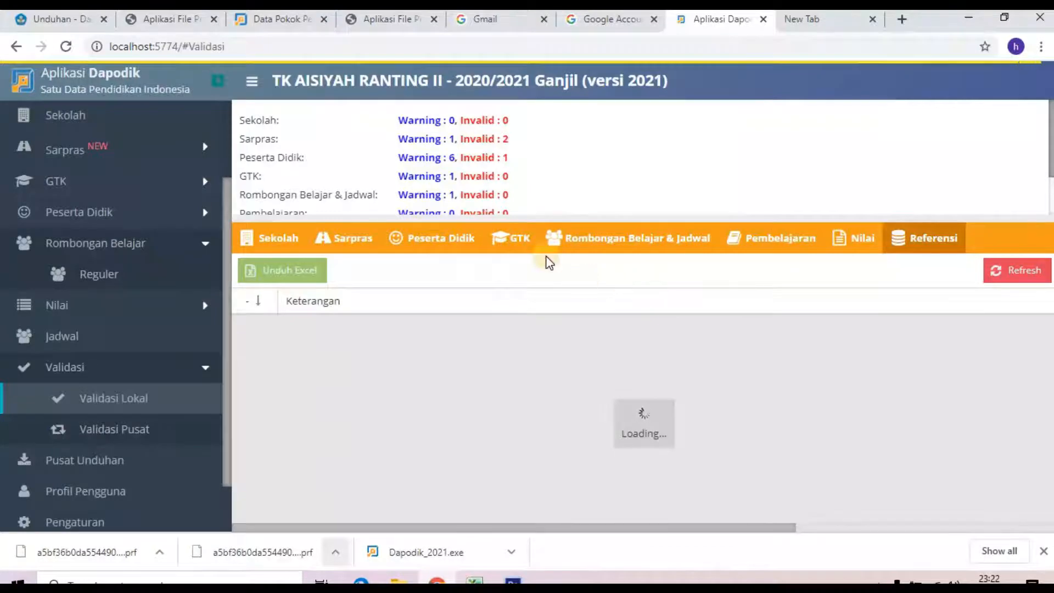
pyautogui.click(348, 239)
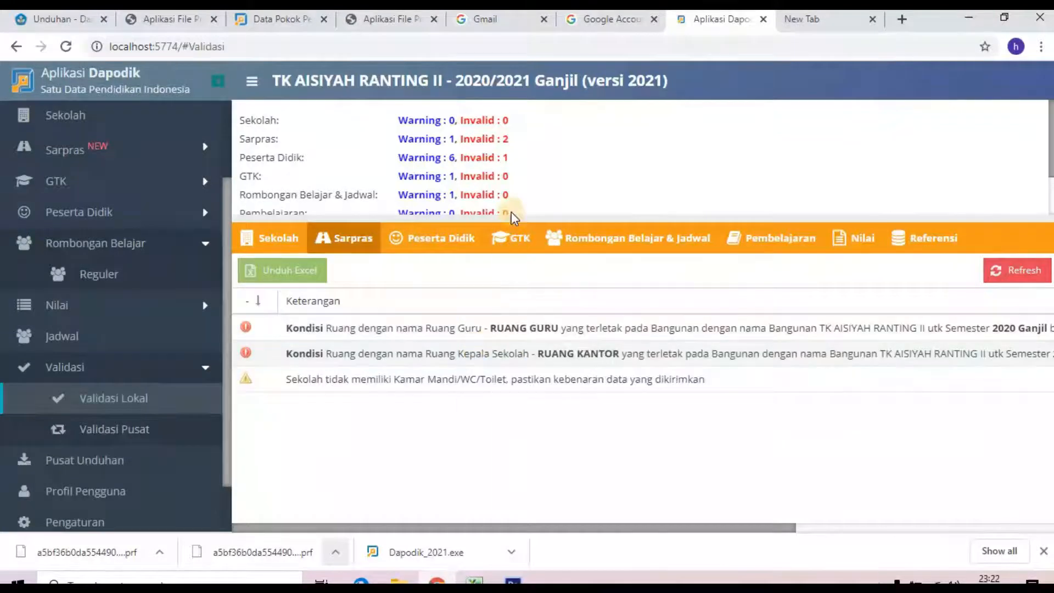
pyautogui.click(451, 241)
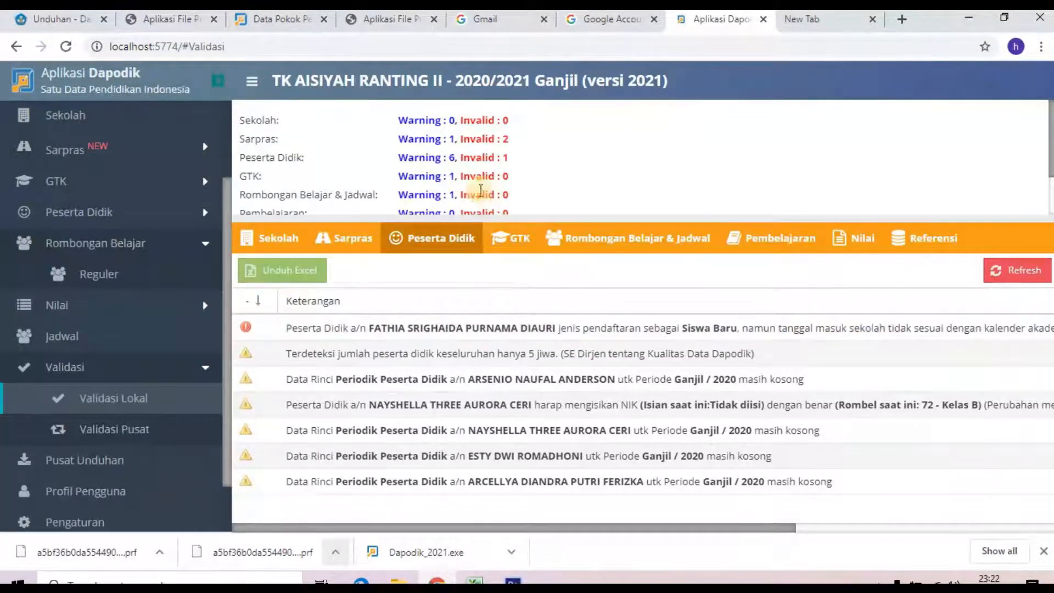
# Step: Open the Sarpras Ruang page listing the school's classrooms
pyautogui.scroll(3, 122, 248)
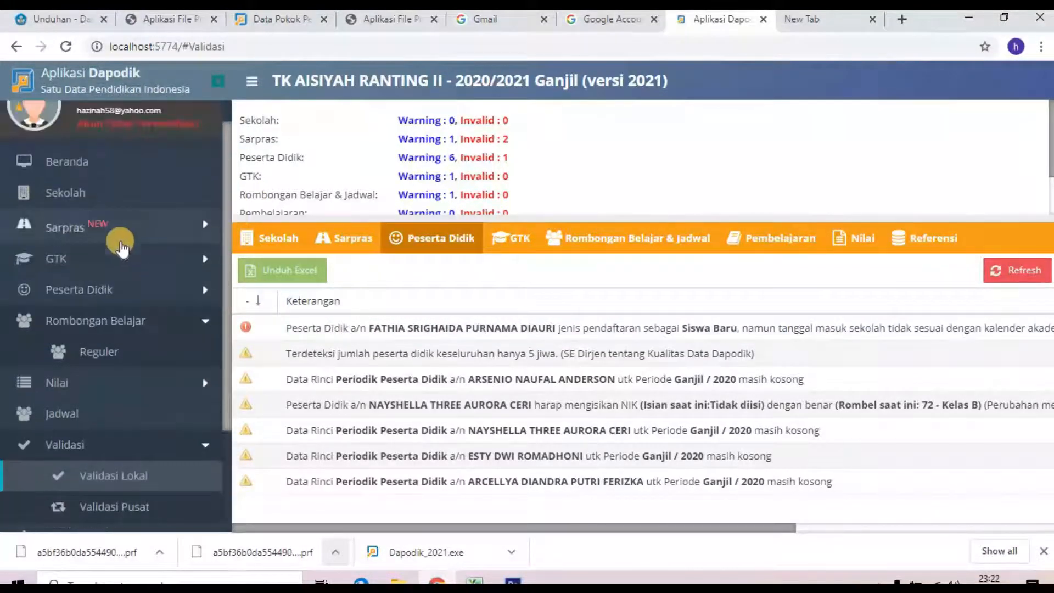
pyautogui.click(116, 230)
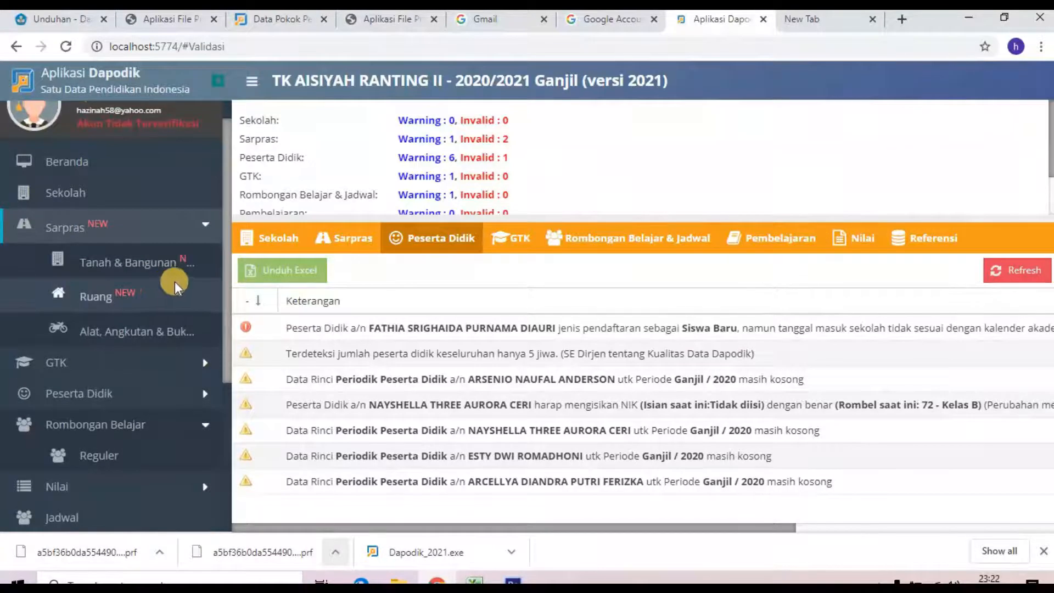
pyautogui.click(137, 296)
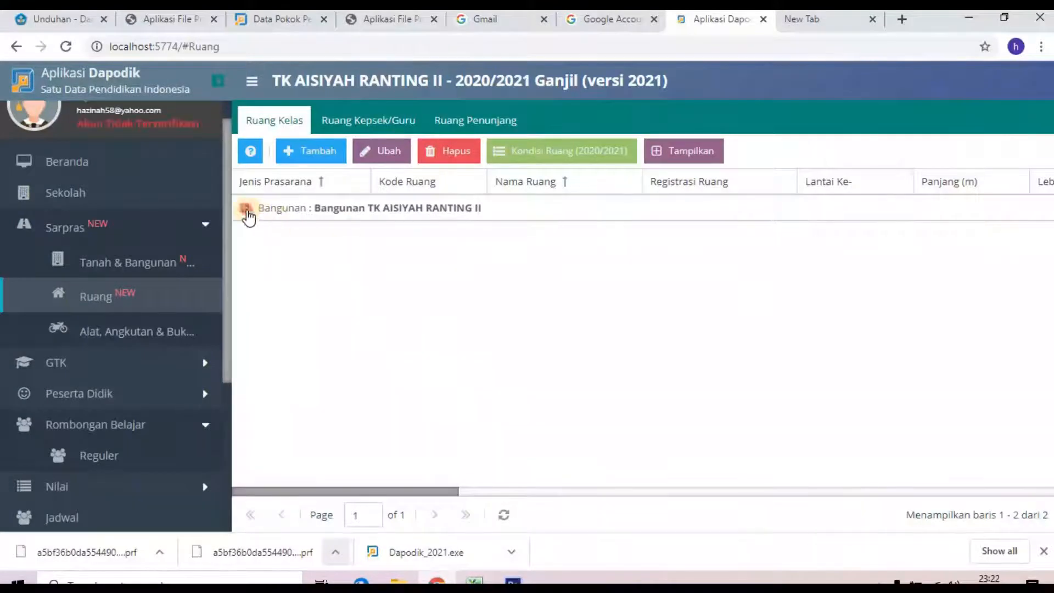
# Step: Save RUANG KELAS A's 2020/2021 condition with brick/partition damage set to 2
pyautogui.click(246, 210)
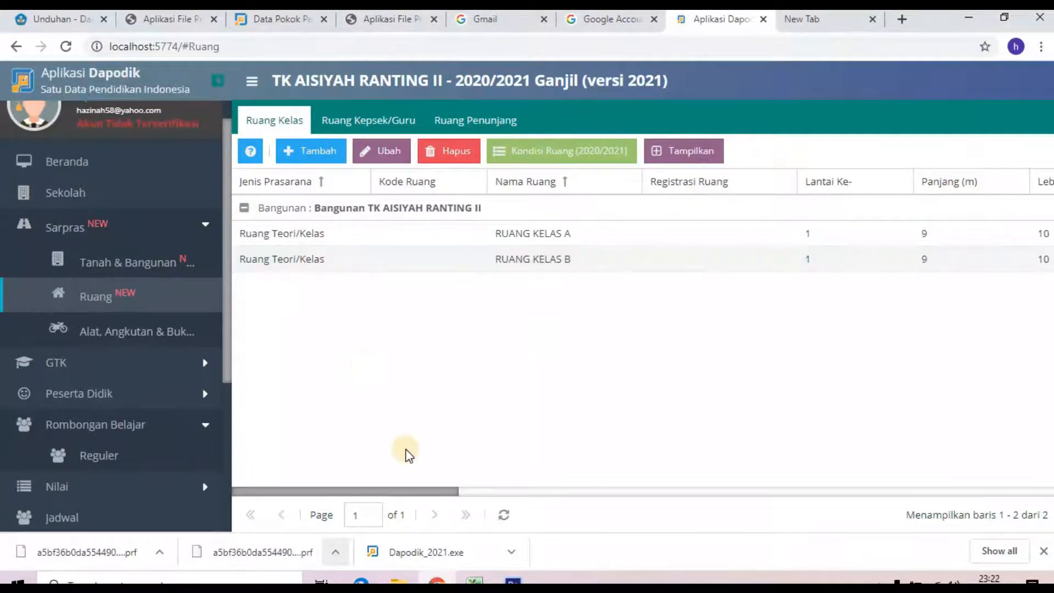
pyautogui.click(503, 514)
pyautogui.click(284, 240)
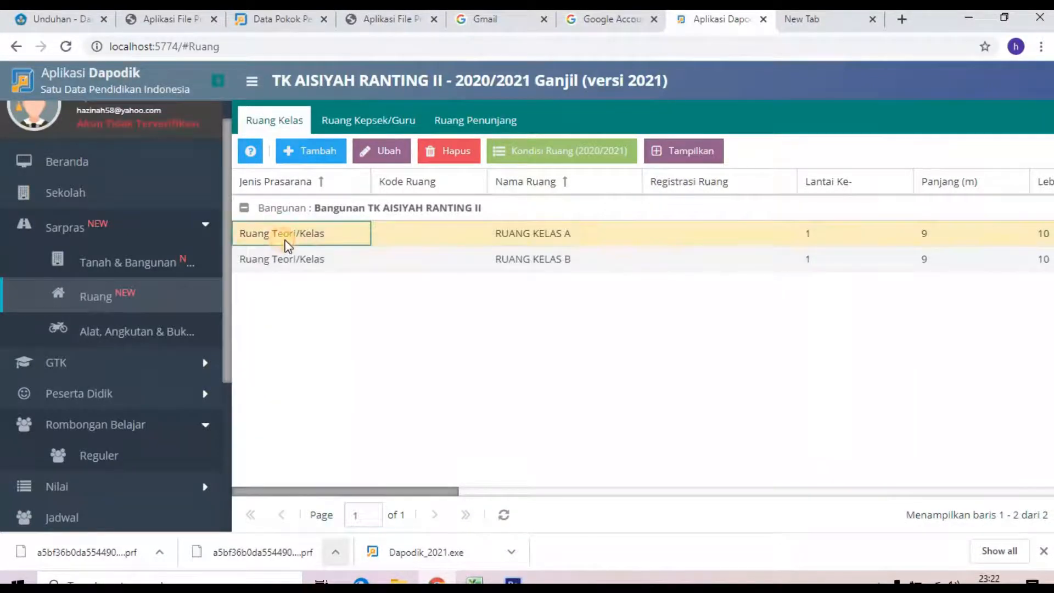
pyautogui.click(551, 153)
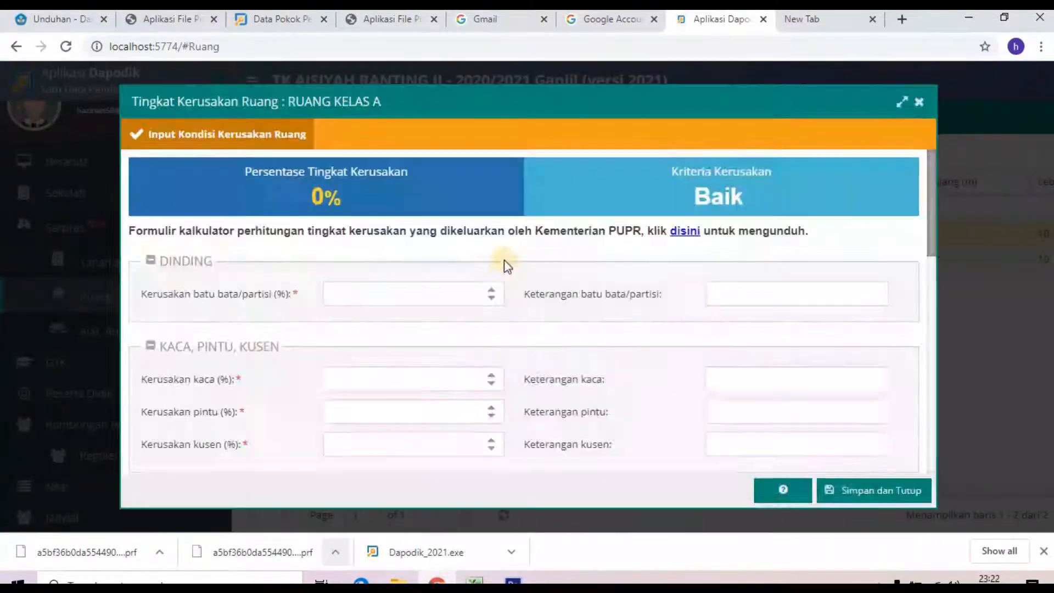
pyautogui.click(400, 294)
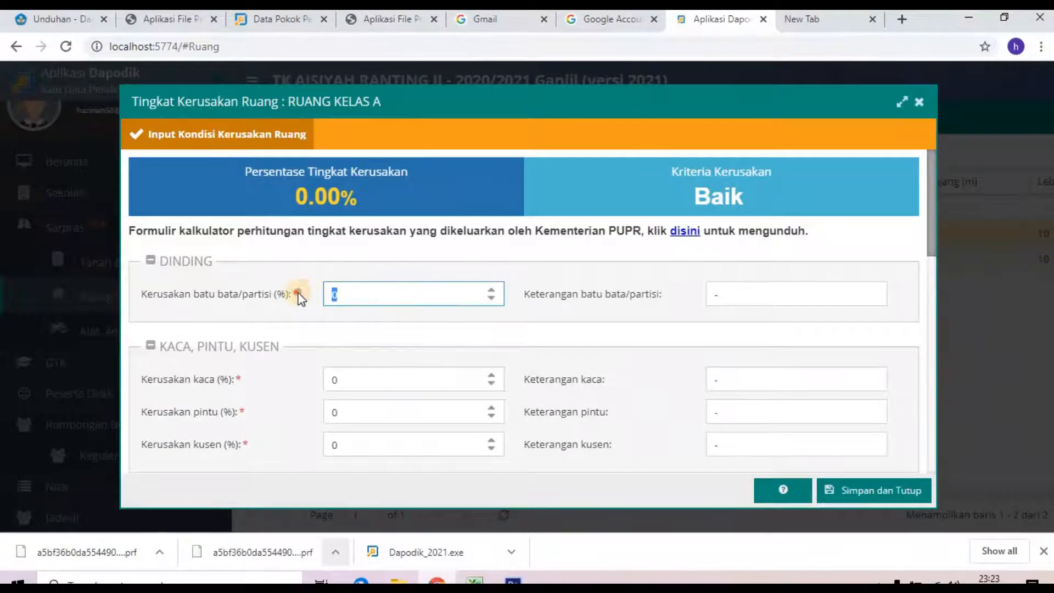
pyautogui.write('2')
pyautogui.click(872, 494)
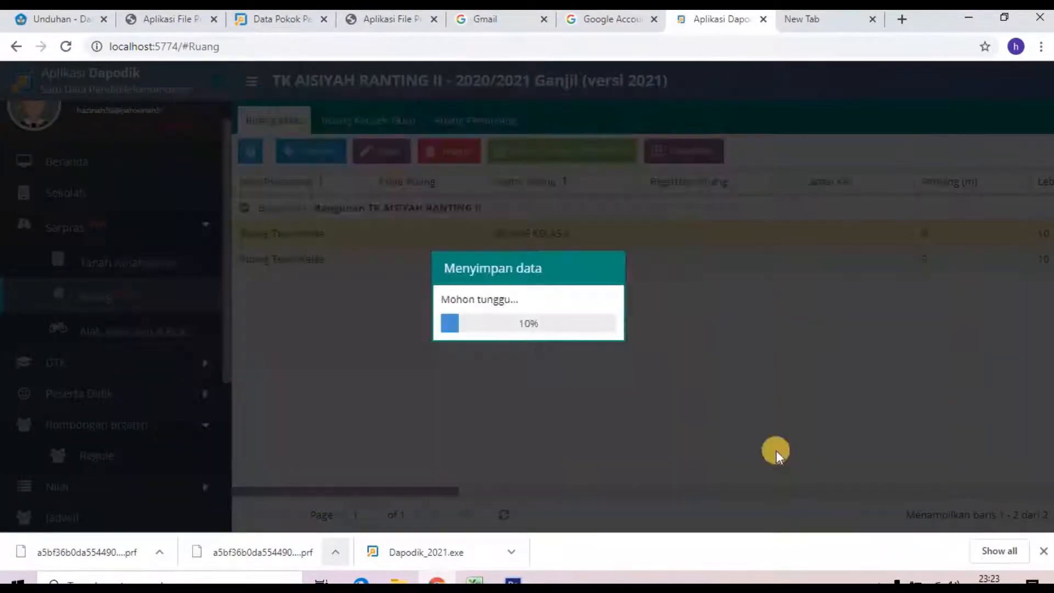
# Step: Save RUANG KELAS B's 2020/2021 condition with glass damage 0 and floor damage 2%
pyautogui.click(551, 256)
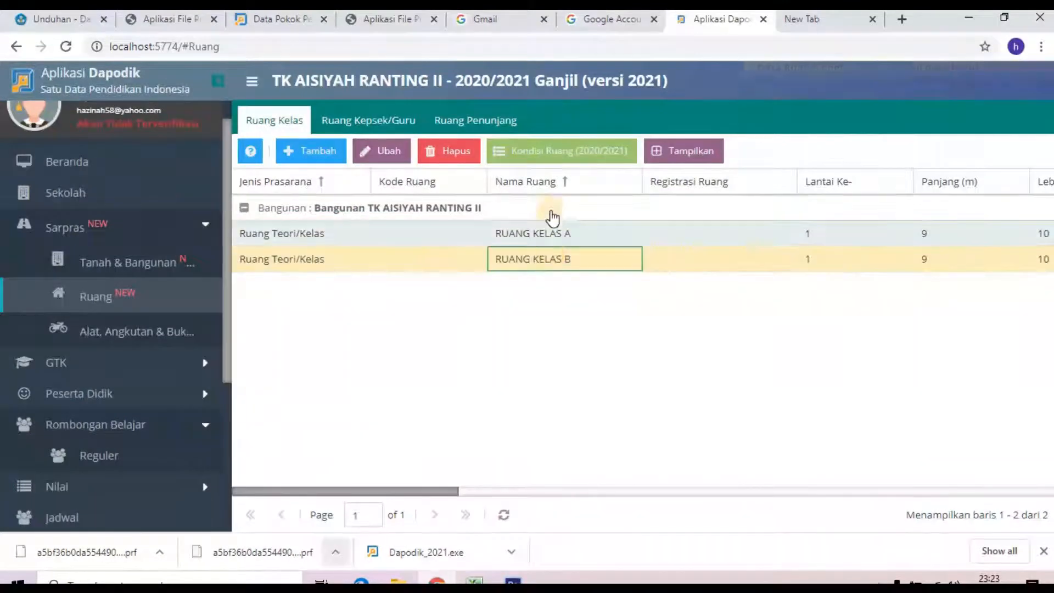
pyautogui.click(553, 158)
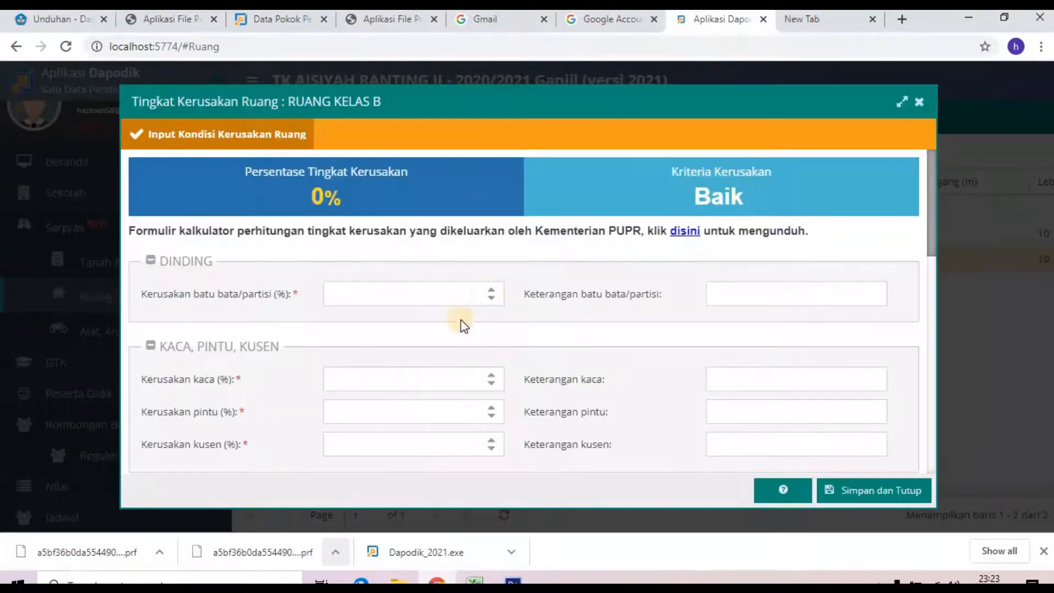
pyautogui.click(365, 378)
pyautogui.press('BackSpace')
pyautogui.write('0')
pyautogui.scroll(-5, 364, 383)
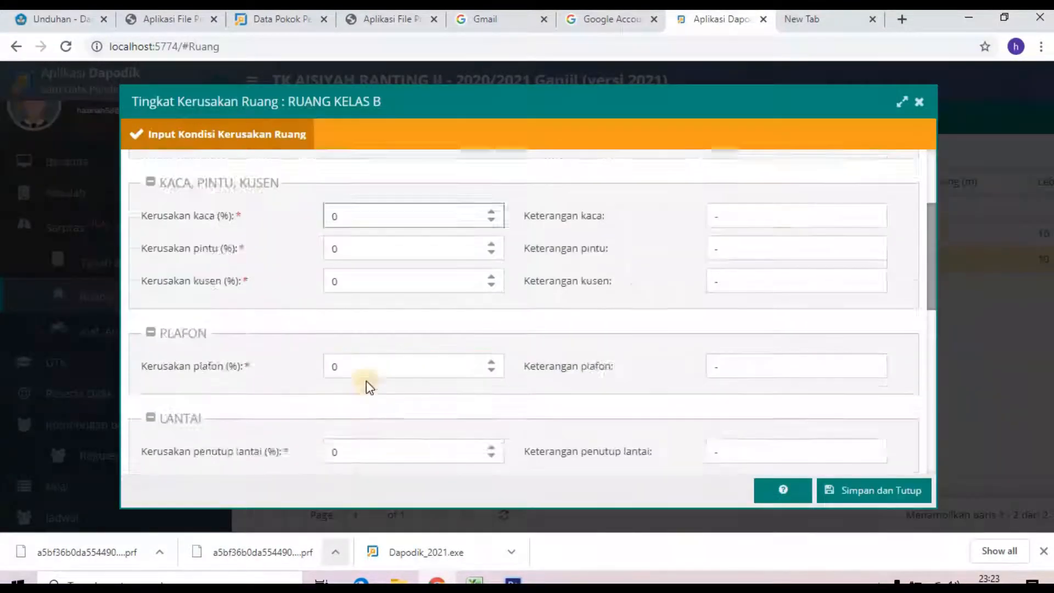
pyautogui.click(337, 301)
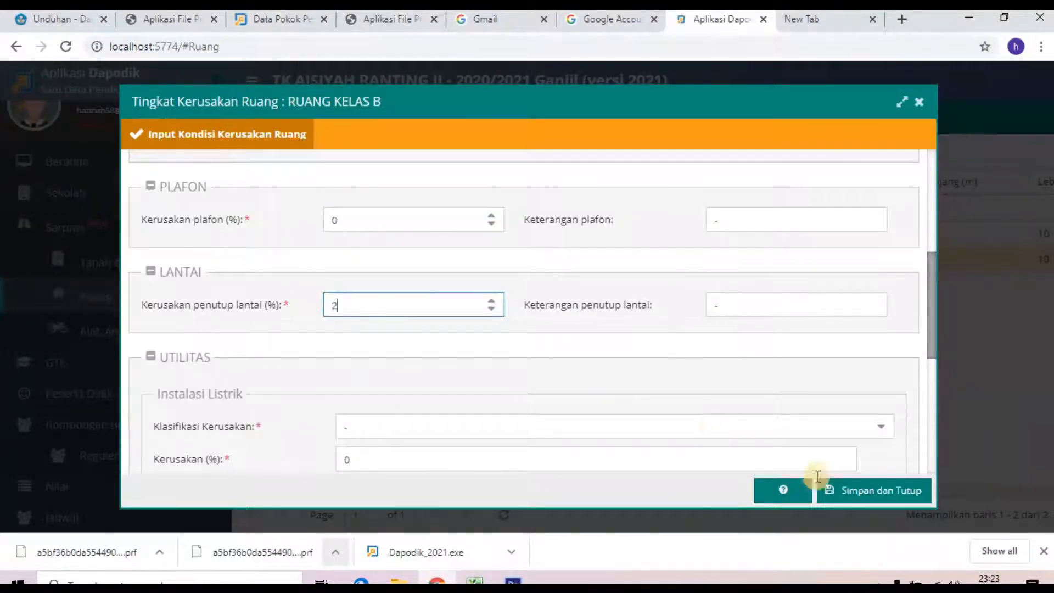
pyautogui.click(861, 494)
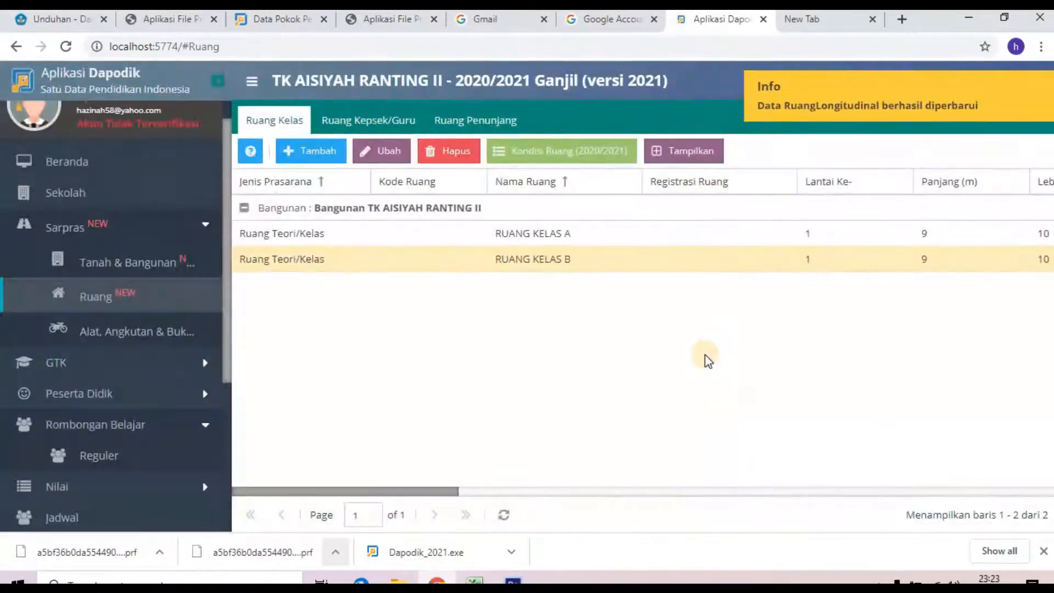
pyautogui.click(656, 152)
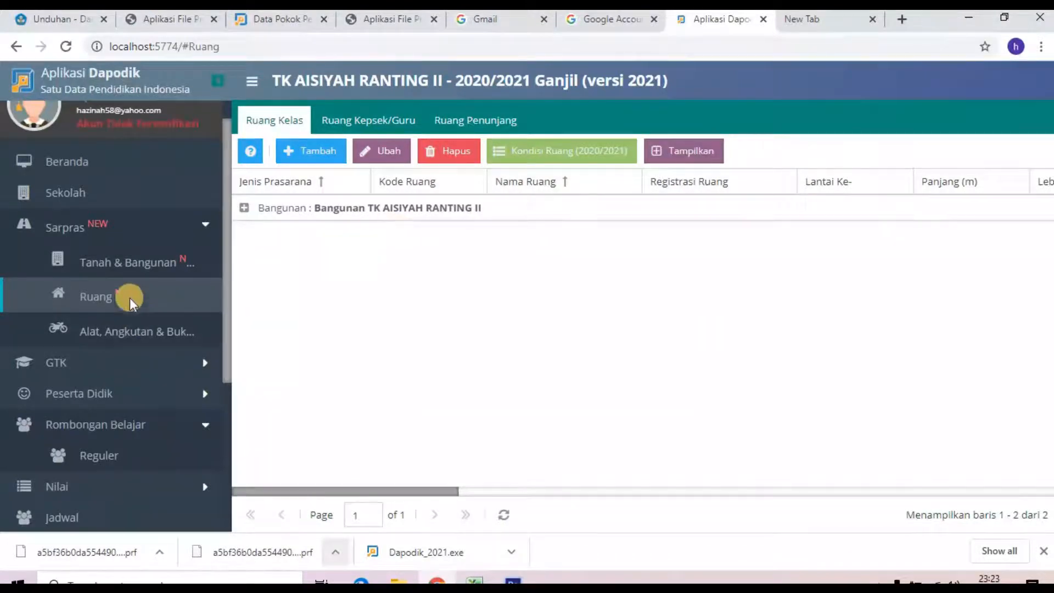
pyautogui.click(110, 266)
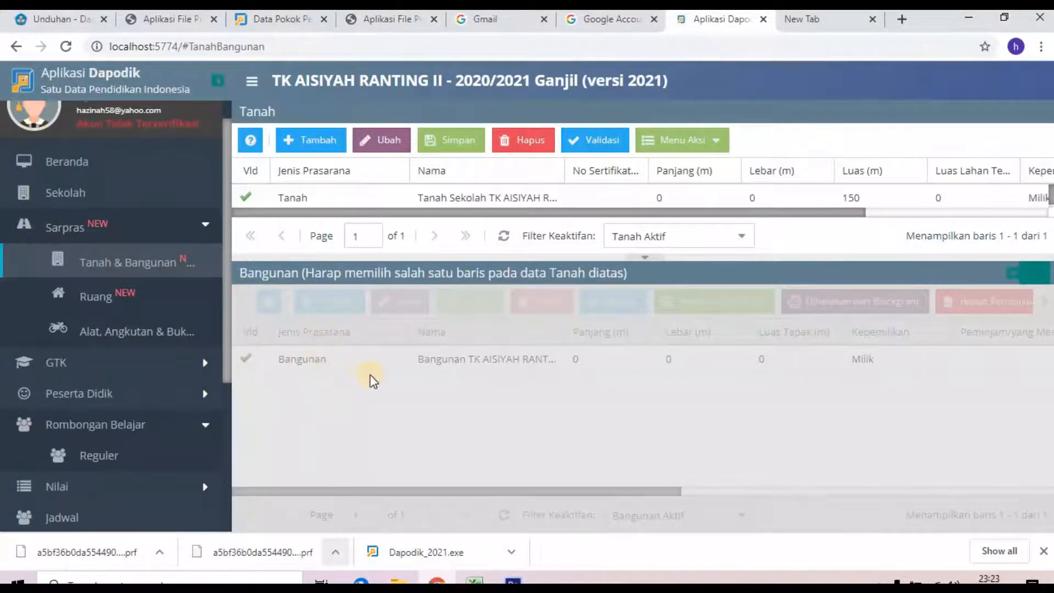
# Step: Refresh the Sarpras local validation, which flags unfilled 2020 Ganjil conditions for RUANG GURU and RUANG KANTOR, then go to Ruang
pyautogui.scroll(-4, 183, 409)
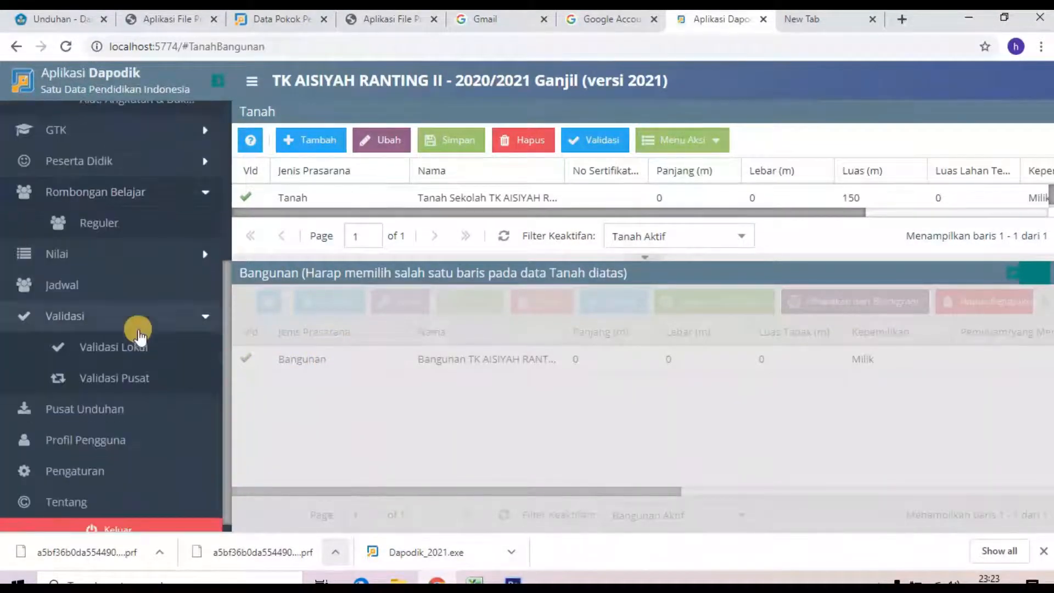
pyautogui.click(138, 343)
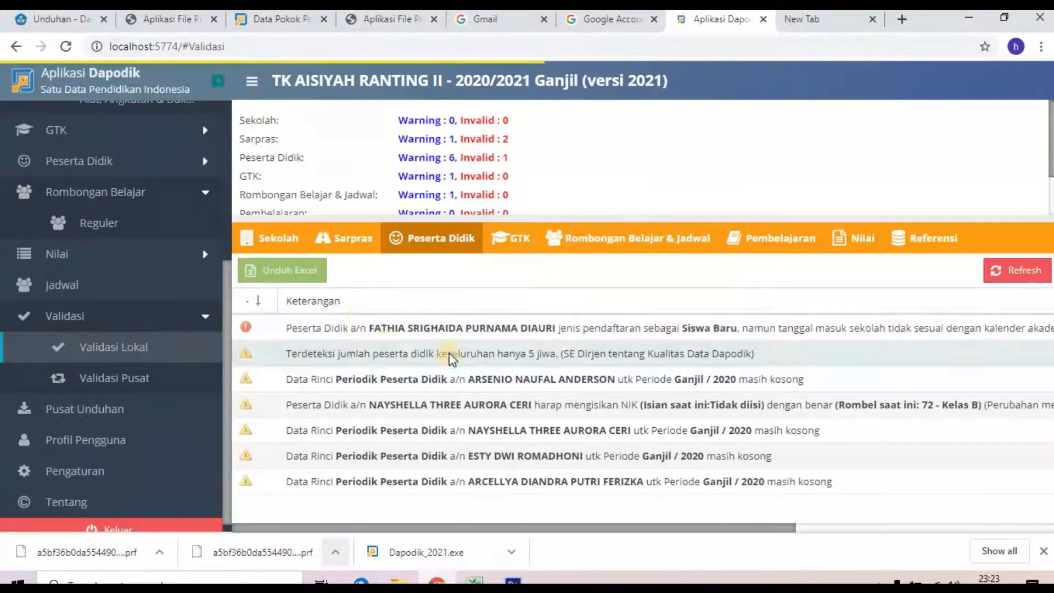
pyautogui.click(354, 242)
pyautogui.click(1016, 270)
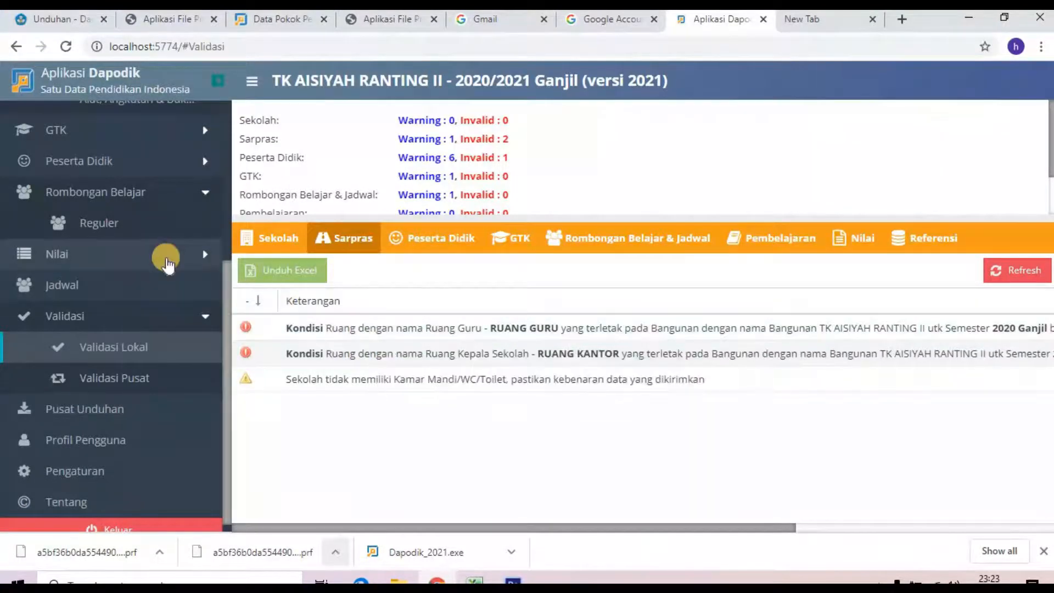
pyautogui.scroll(3, 165, 255)
pyautogui.click(130, 211)
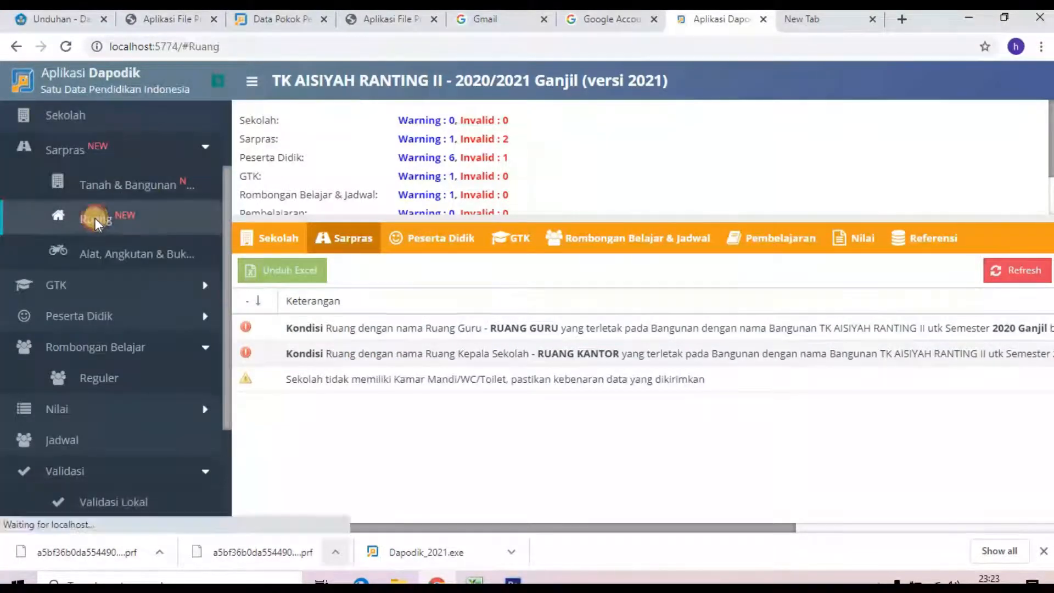
# Step: Expand the building group and reload the classroom list on the Ruang page
pyautogui.click(245, 209)
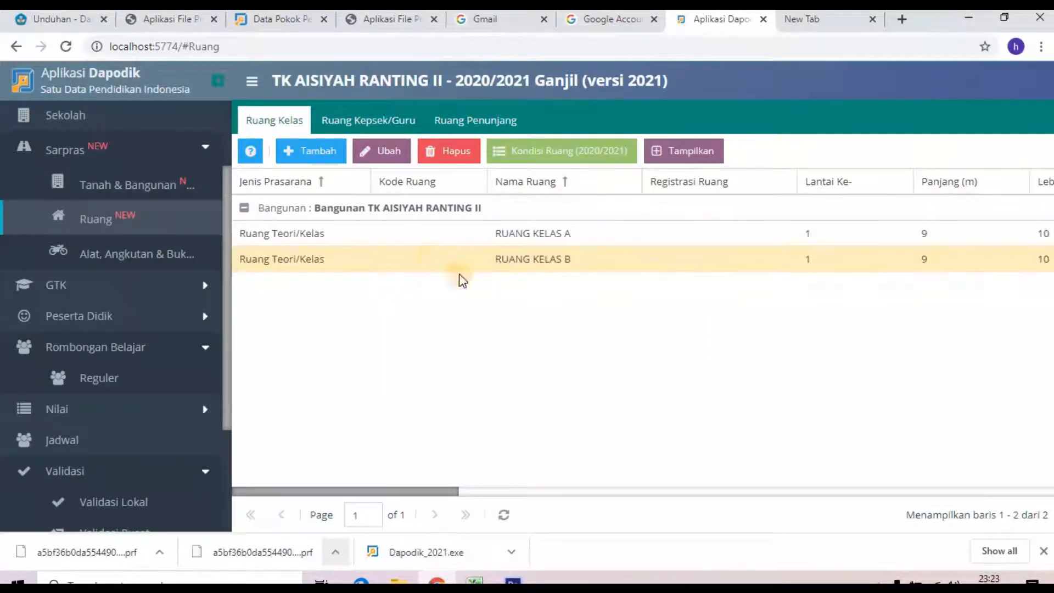
pyautogui.moveTo(443, 496); pyautogui.dragTo(481, 493)
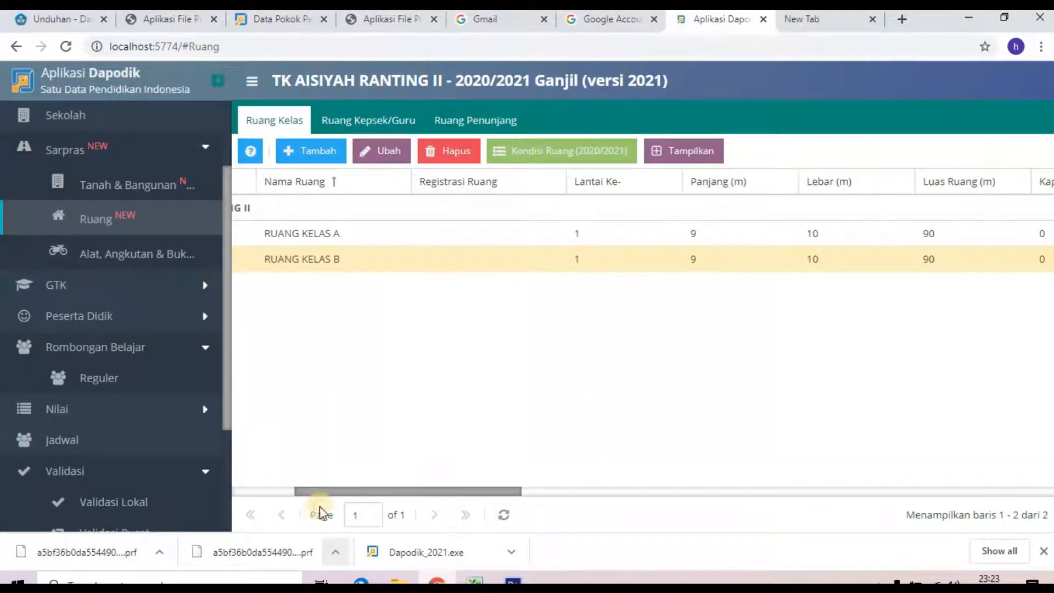
pyautogui.click(503, 515)
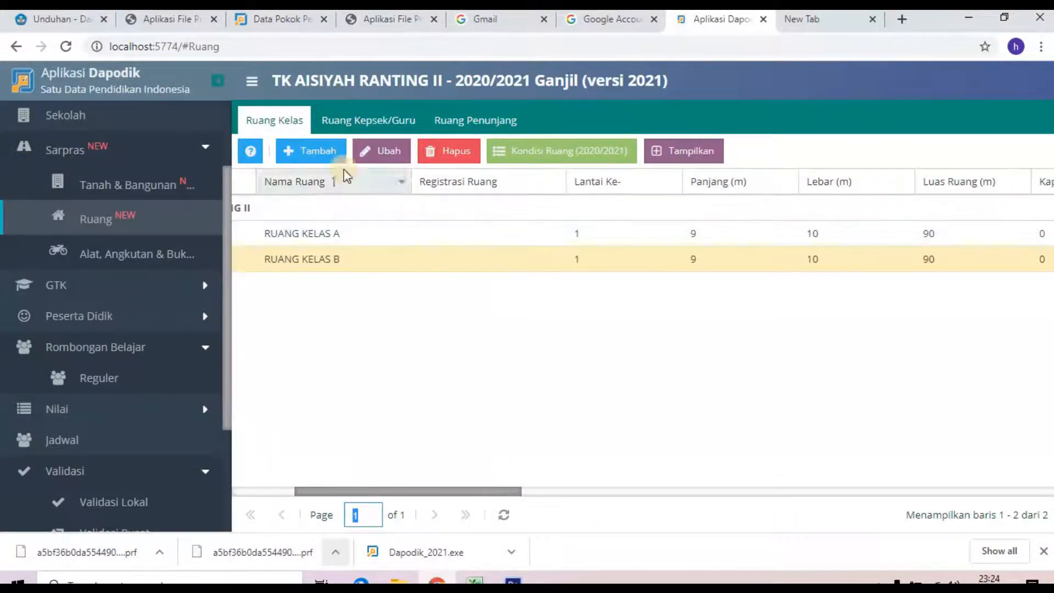
# Step: On the Ruang Kepsek/Guru tab, save a 0% (Baik) damage condition for RUANG KANTOR
pyautogui.click(347, 122)
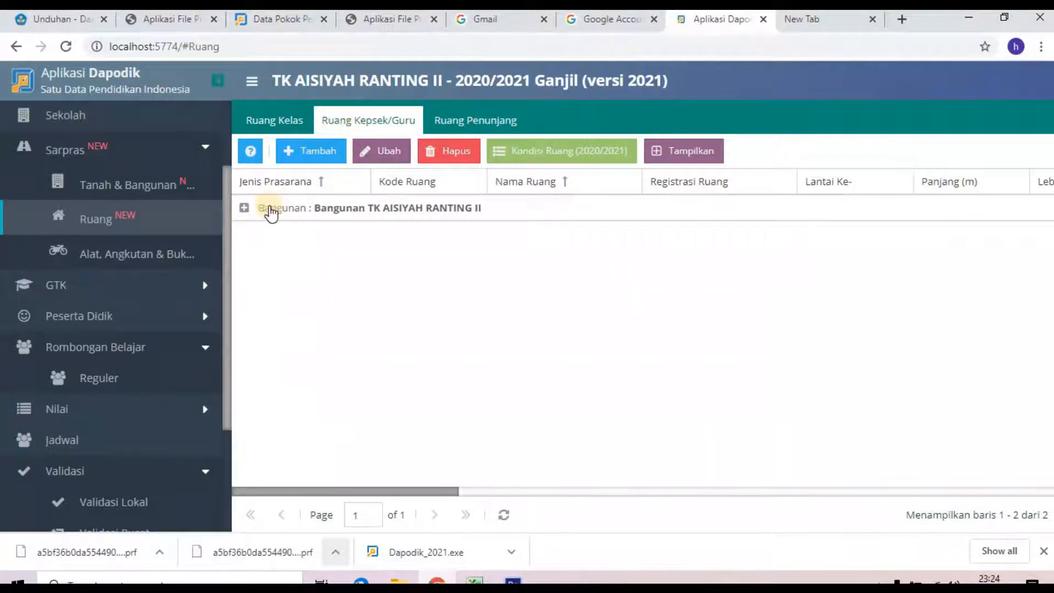
pyautogui.click(289, 212)
pyautogui.click(320, 238)
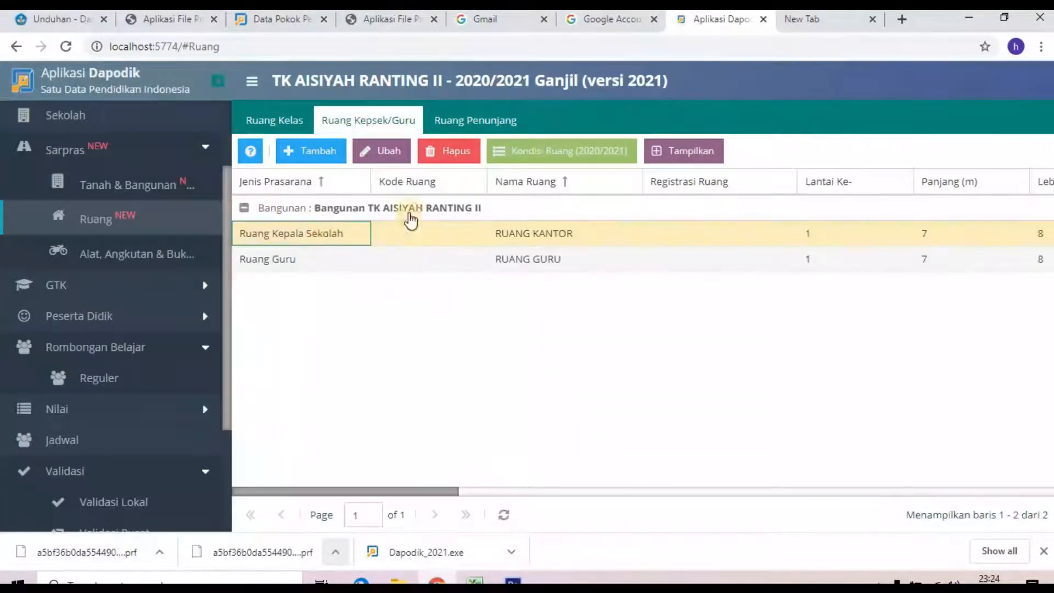
pyautogui.click(555, 156)
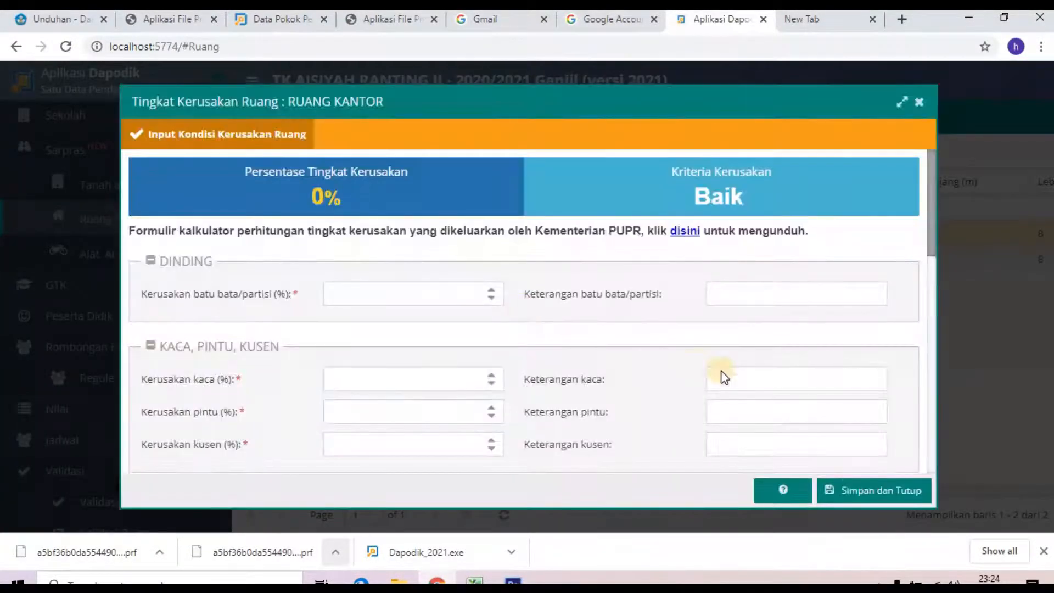
pyautogui.click(856, 485)
# Step: Save a 0% (Baik) damage condition for RUANG GURU, then go to the Peserta Didik list
pyautogui.click(300, 259)
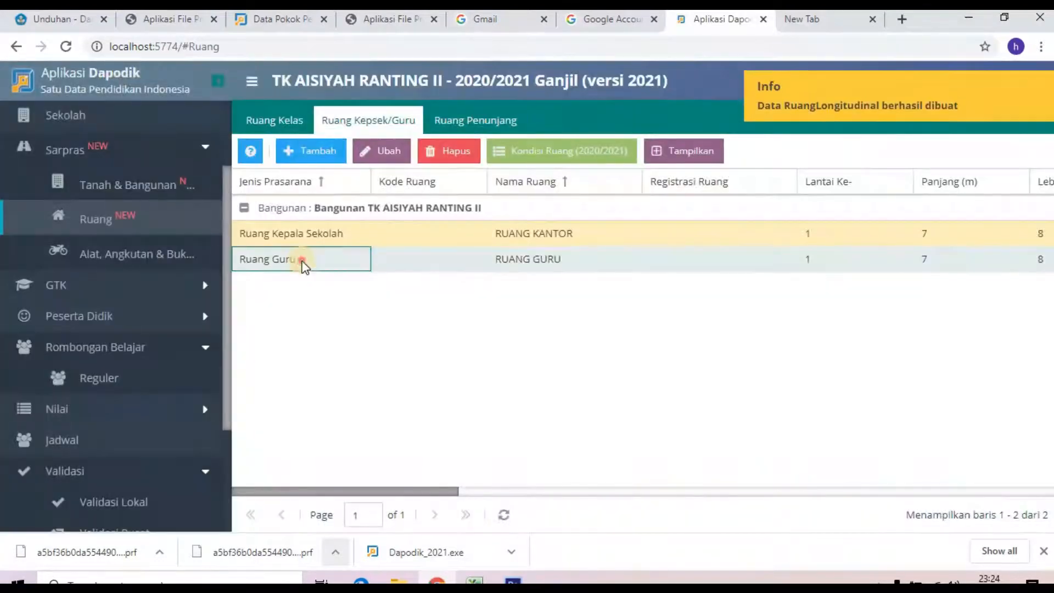
pyautogui.click(539, 155)
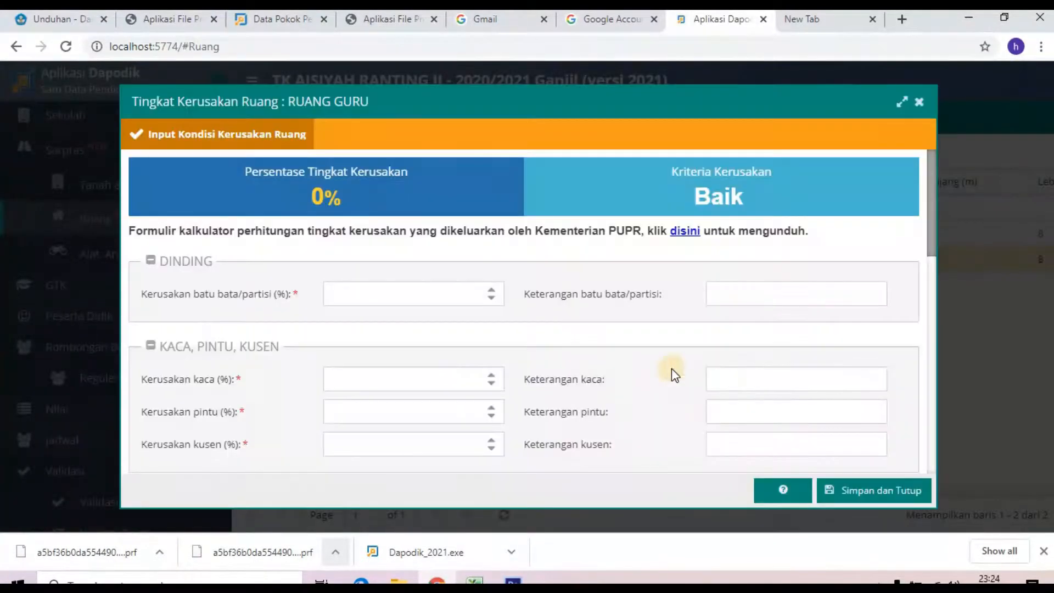
pyautogui.click(888, 492)
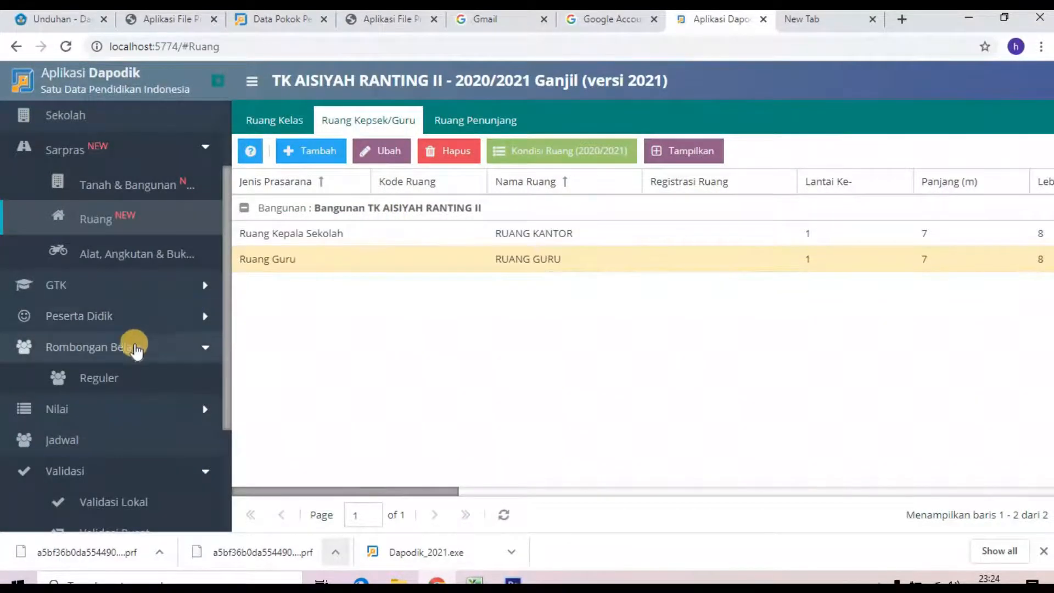
pyautogui.click(125, 329)
pyautogui.click(134, 344)
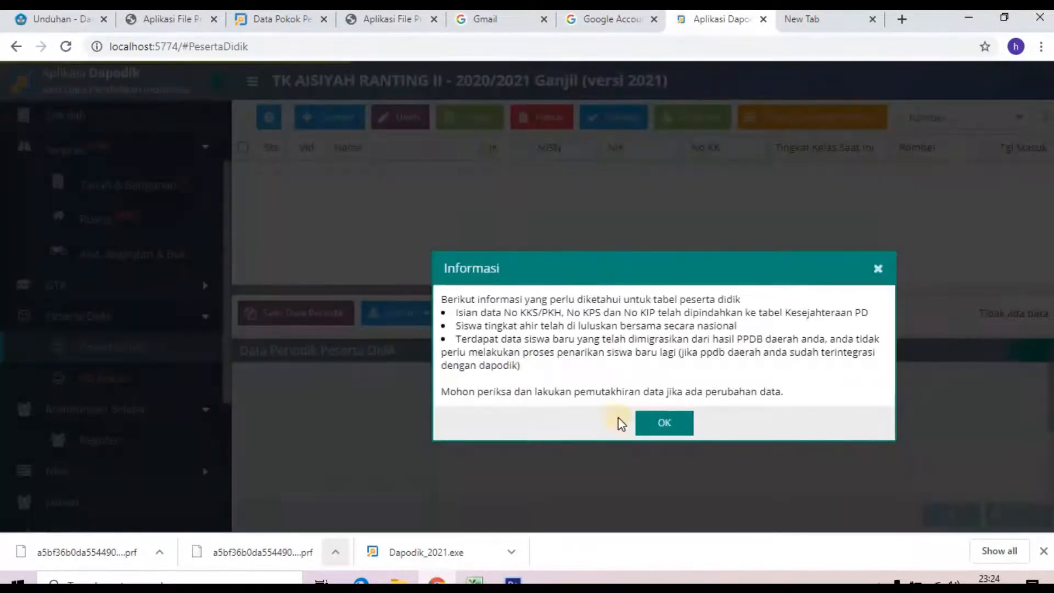
# Step: Dismiss the student page notice and review the Peserta Didik issues in Validasi Lokal
pyautogui.click(662, 421)
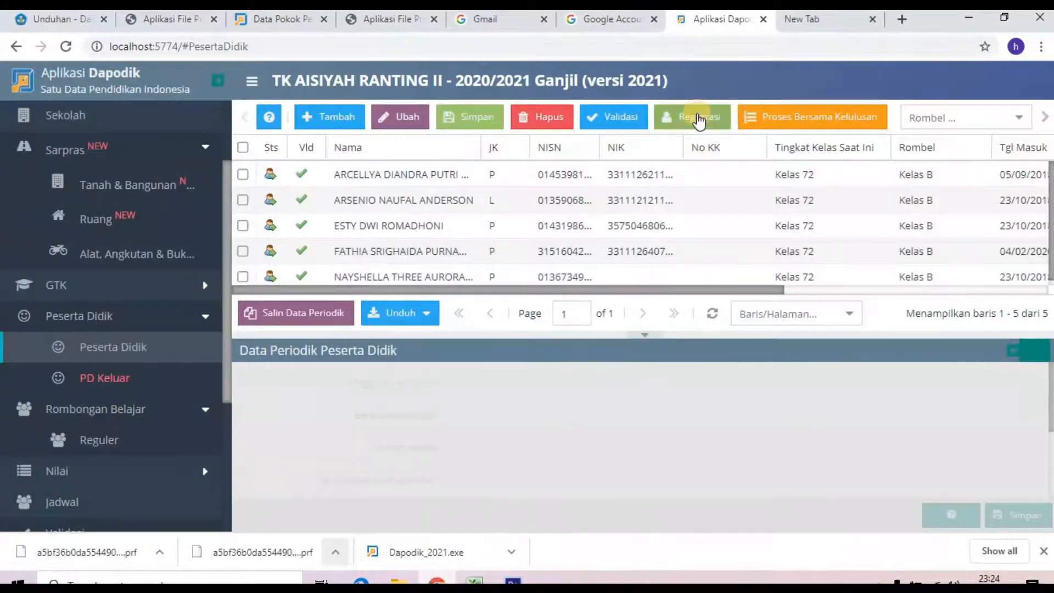
pyautogui.scroll(-1, 441, 232)
pyautogui.click(440, 233)
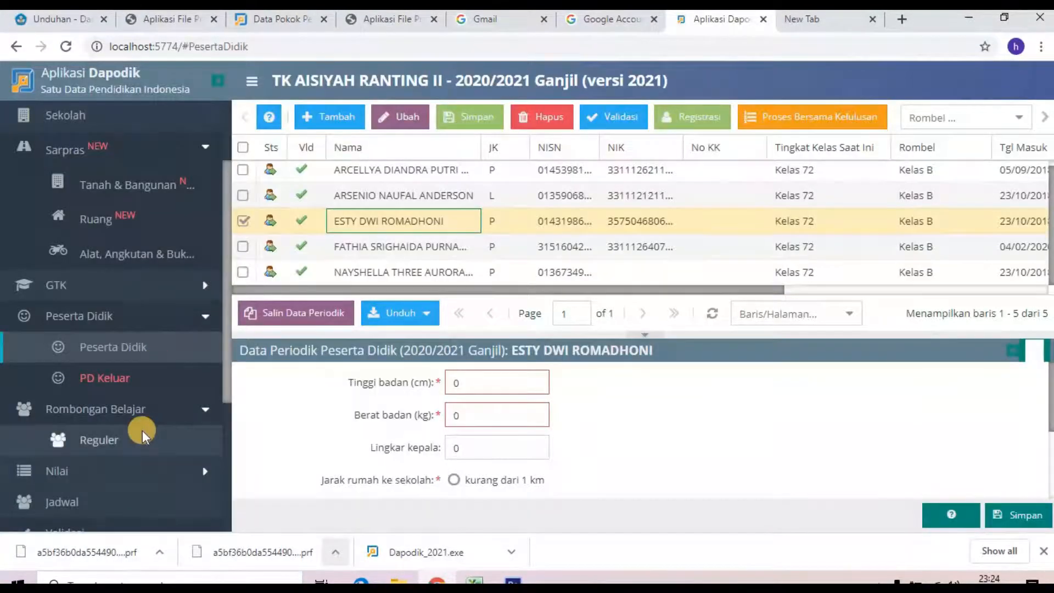
pyautogui.scroll(-2, 124, 384)
pyautogui.click(120, 439)
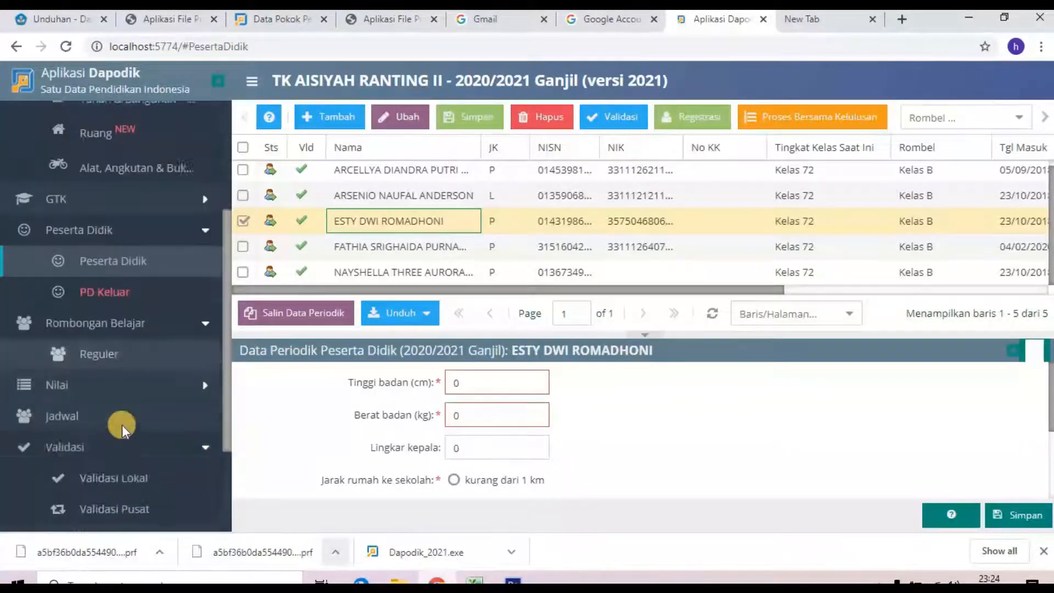
pyautogui.scroll(-1, 118, 426)
pyautogui.click(110, 410)
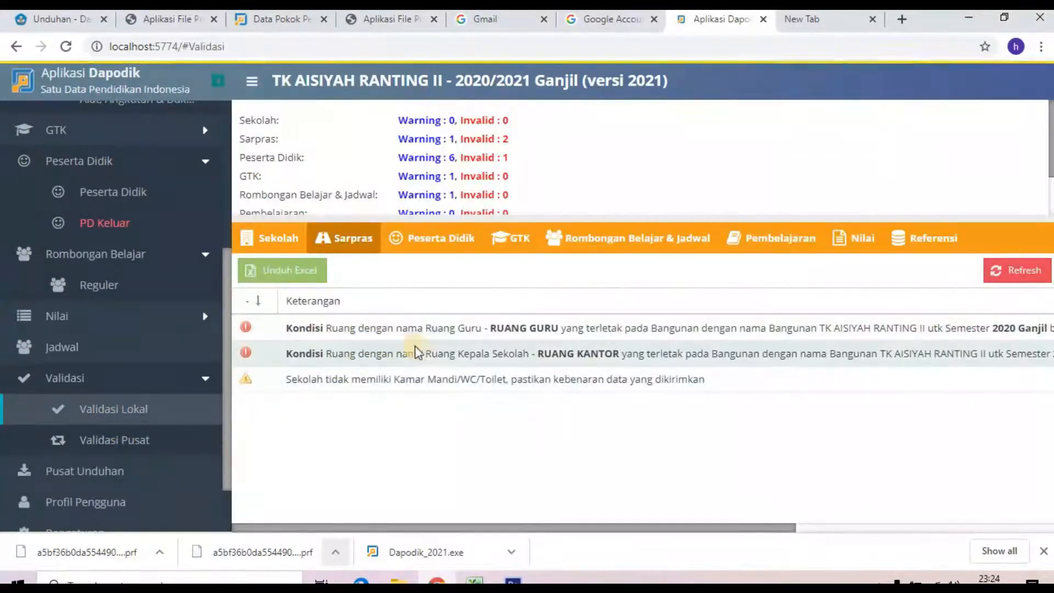
pyautogui.click(454, 251)
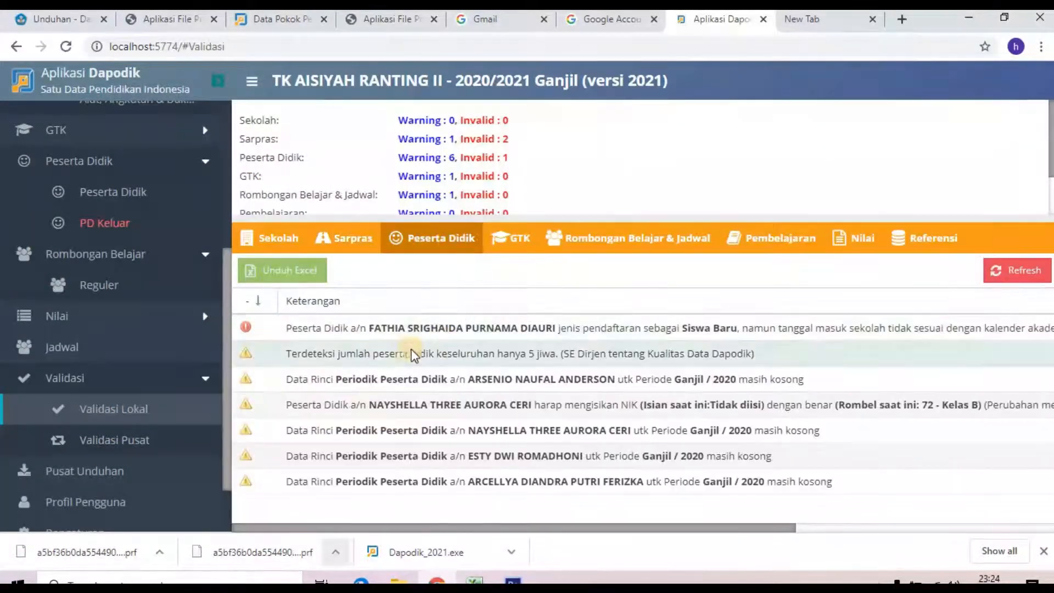
# Step: Change the flagged student's Tanggal masuk sekolah to 13/07/2019, save, and return to Validasi Lokal
pyautogui.click(117, 195)
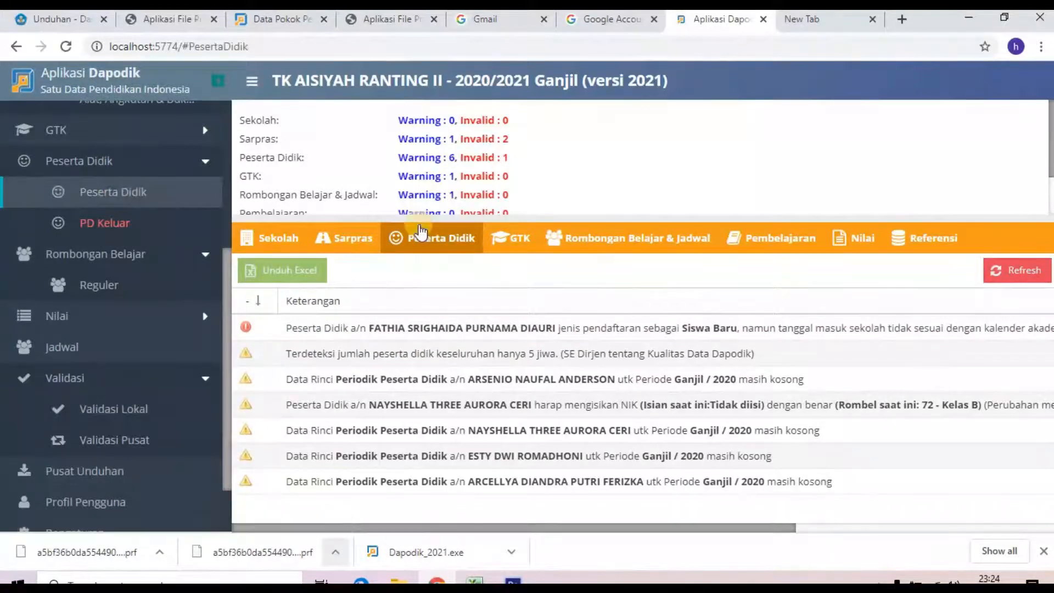
pyautogui.click(532, 373)
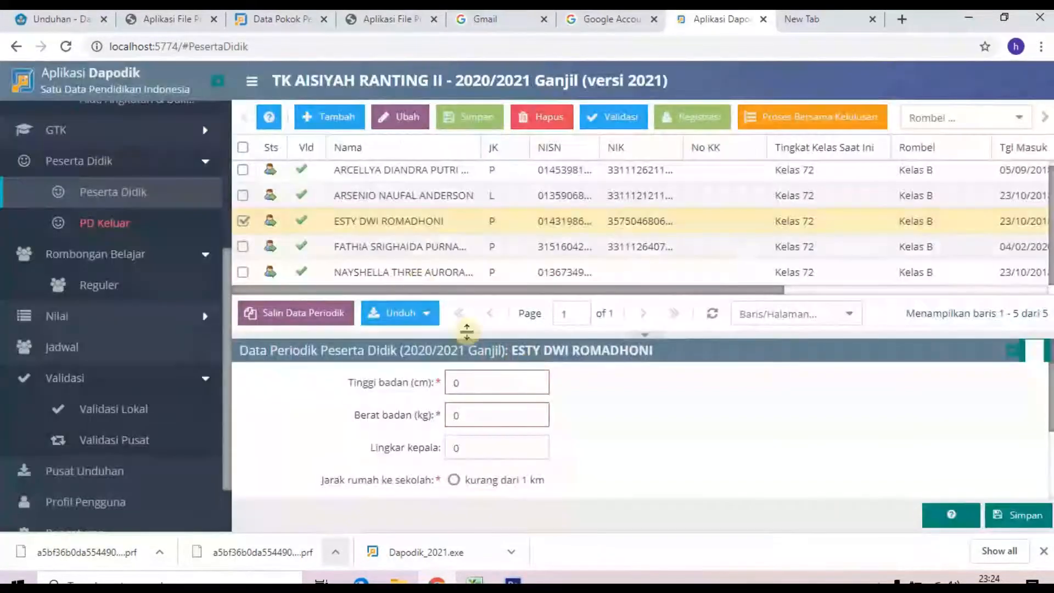
pyautogui.click(404, 247)
pyautogui.click(719, 130)
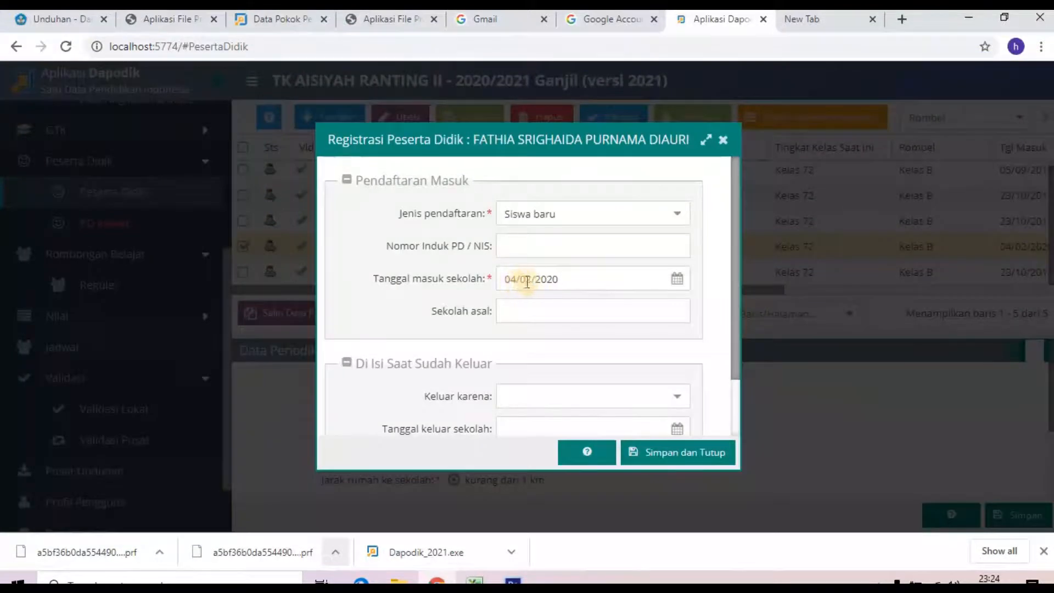
pyautogui.moveTo(576, 279); pyautogui.dragTo(498, 277)
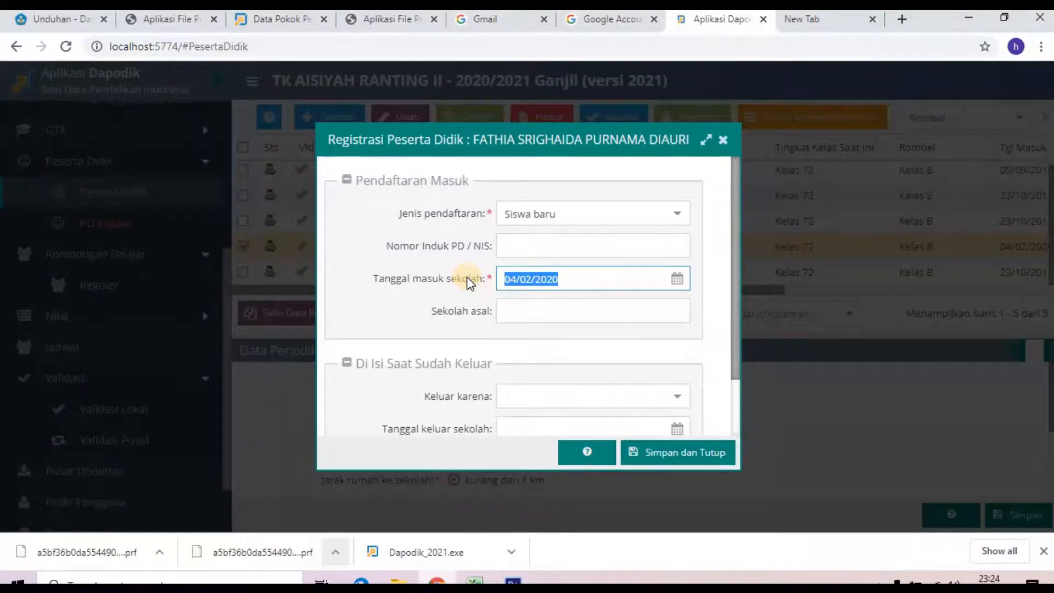
pyautogui.press('BackSpace')
pyautogui.press('BackSpace')
pyautogui.press('BackSpace')
pyautogui.press('BackSpace')
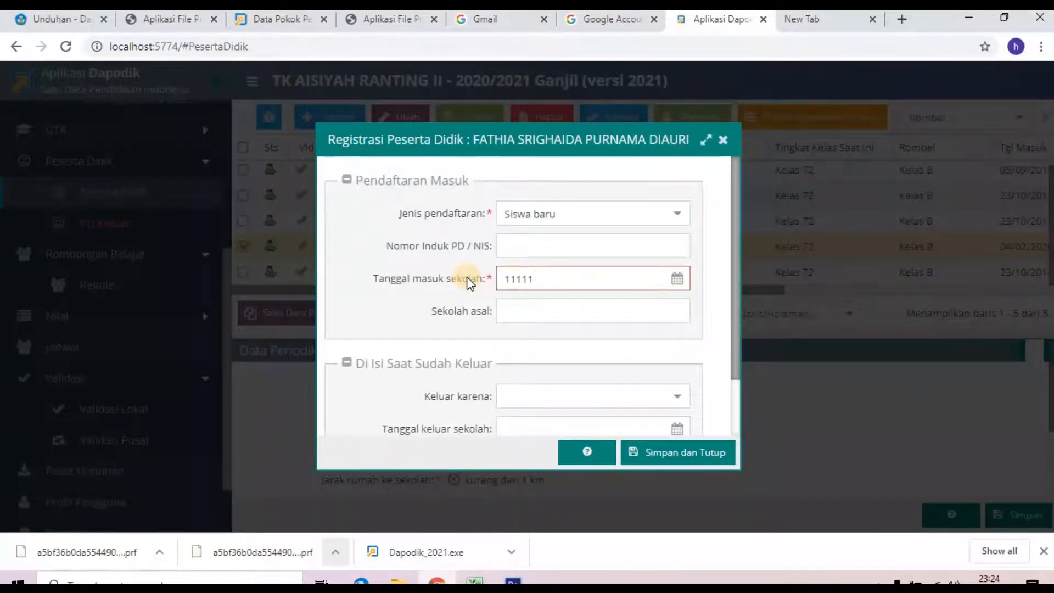
pyautogui.write('13/07/2019')
pyautogui.click(679, 448)
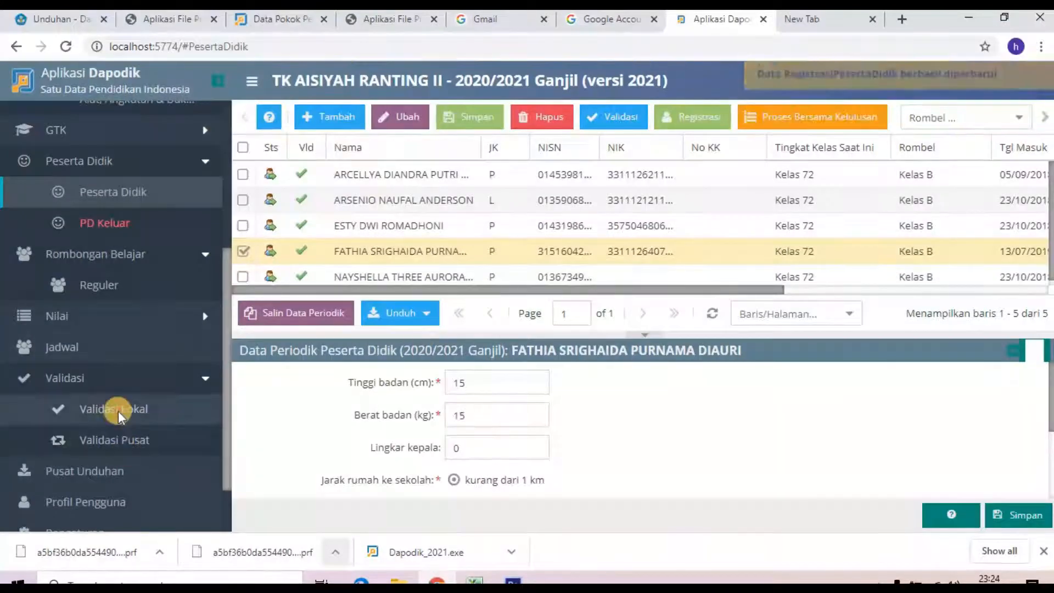
pyautogui.click(117, 411)
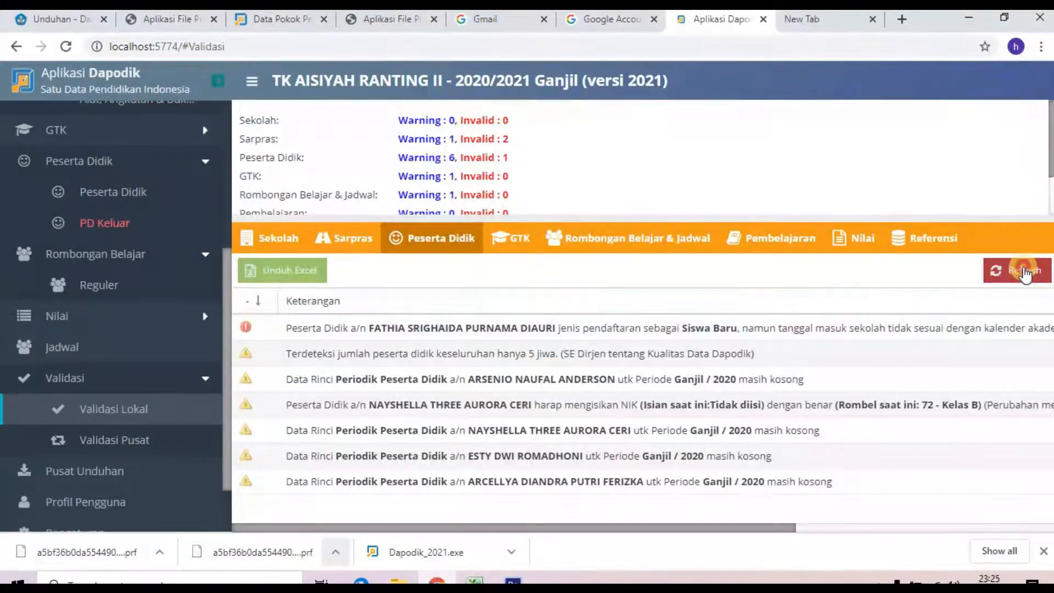
# Step: Refresh the Peserta Didik and Sarpras validations, leaving Invalid 0 and one missing-toilet warning
pyautogui.click(1016, 270)
pyautogui.click(352, 238)
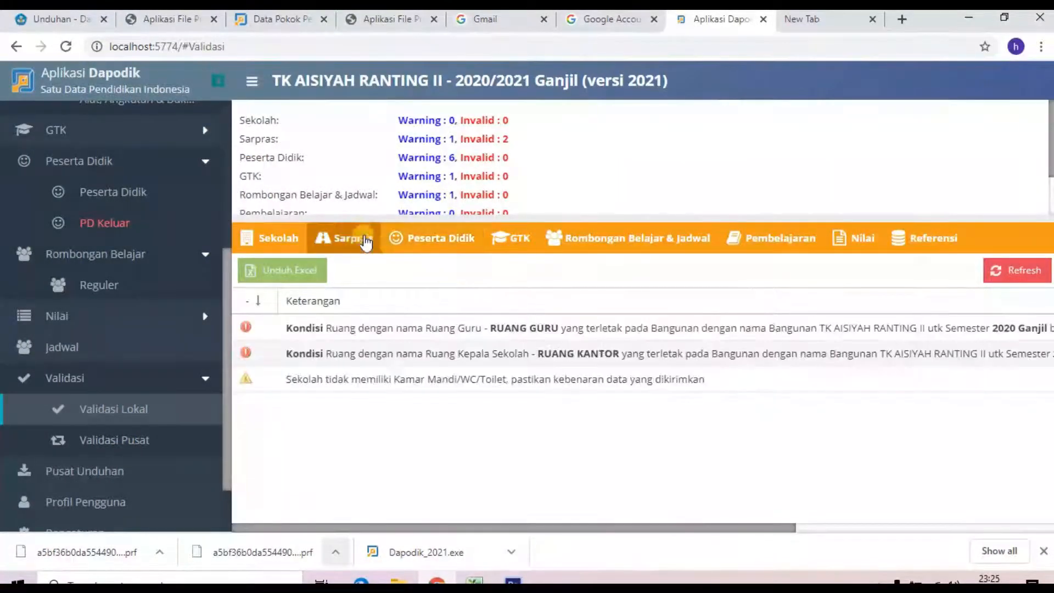
pyautogui.click(1016, 270)
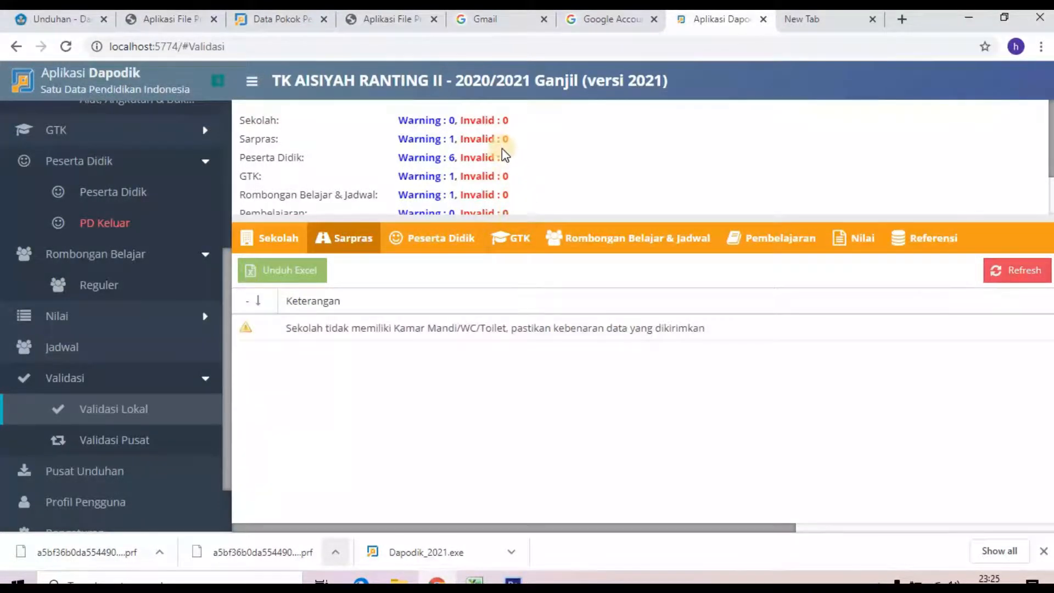
pyautogui.scroll(-1, 501, 148)
pyautogui.scroll(1, 512, 159)
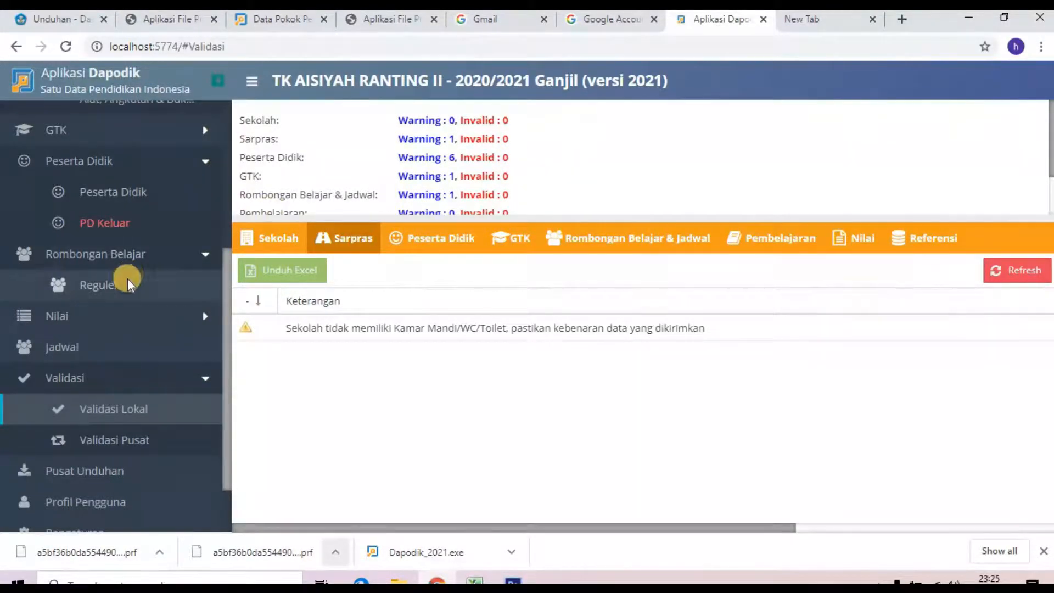
pyautogui.scroll(-1, 195, 328)
pyautogui.scroll(-2, 197, 329)
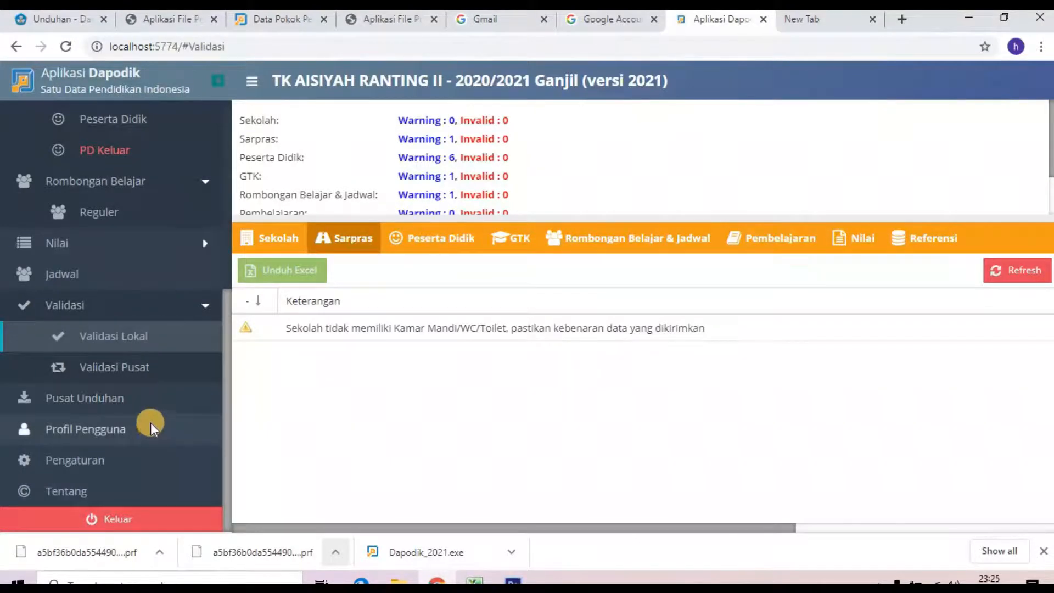
pyautogui.scroll(5, 153, 370)
pyautogui.scroll(2, 153, 370)
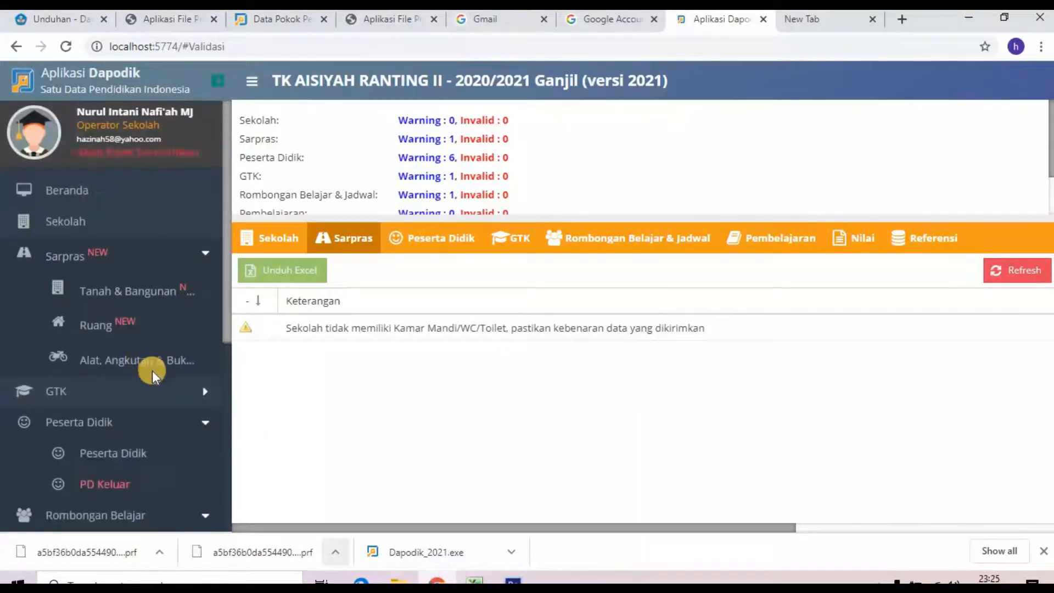
pyautogui.scroll(-7, 153, 371)
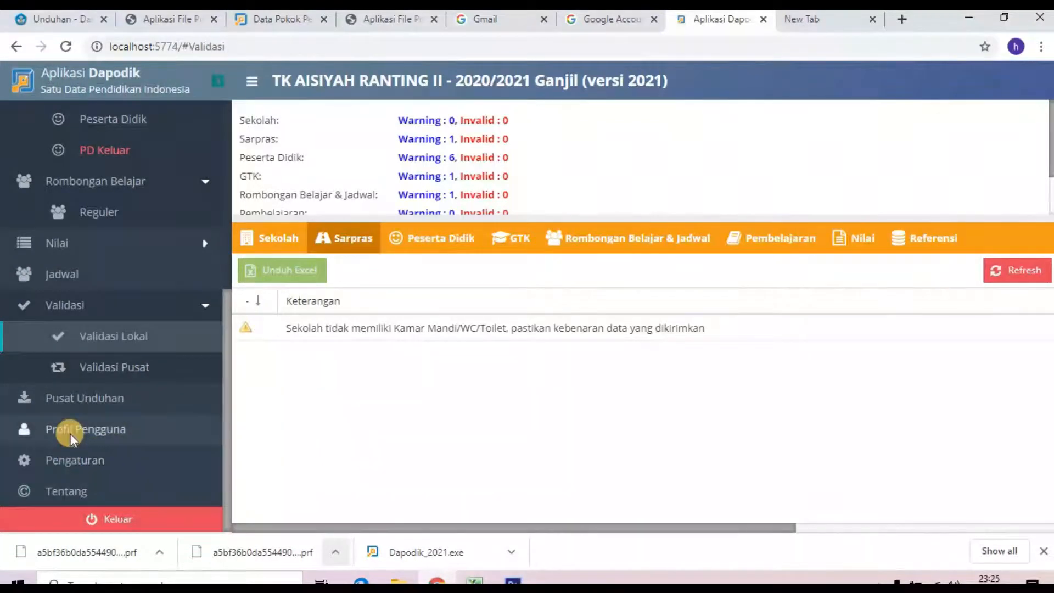
# Step: Start Tukar Akses Pengguna in Pengaturan and confirm the school registration code copied from Excel
pyautogui.click(69, 466)
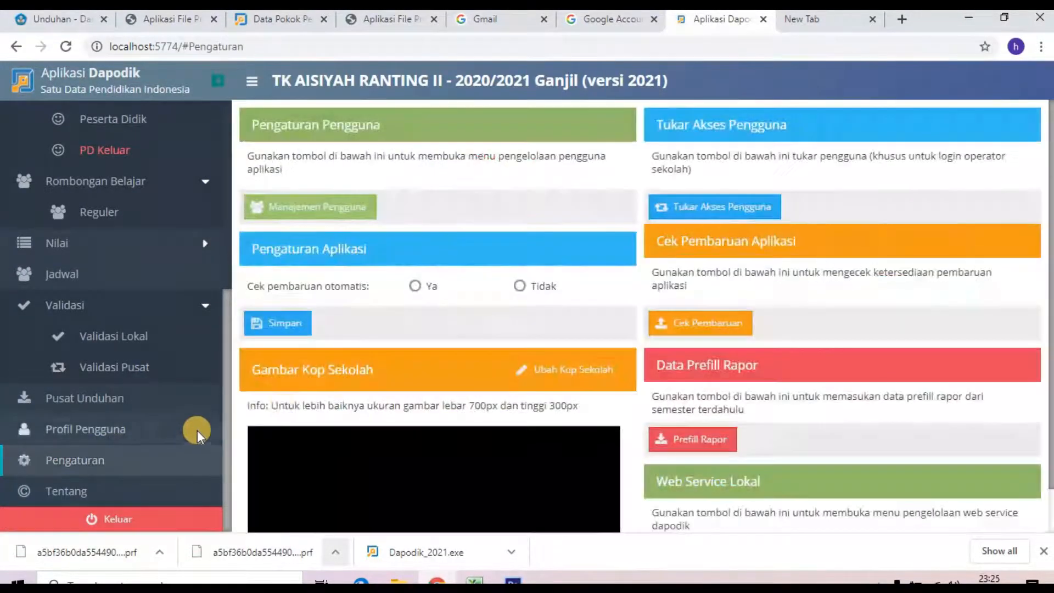
pyautogui.click(746, 215)
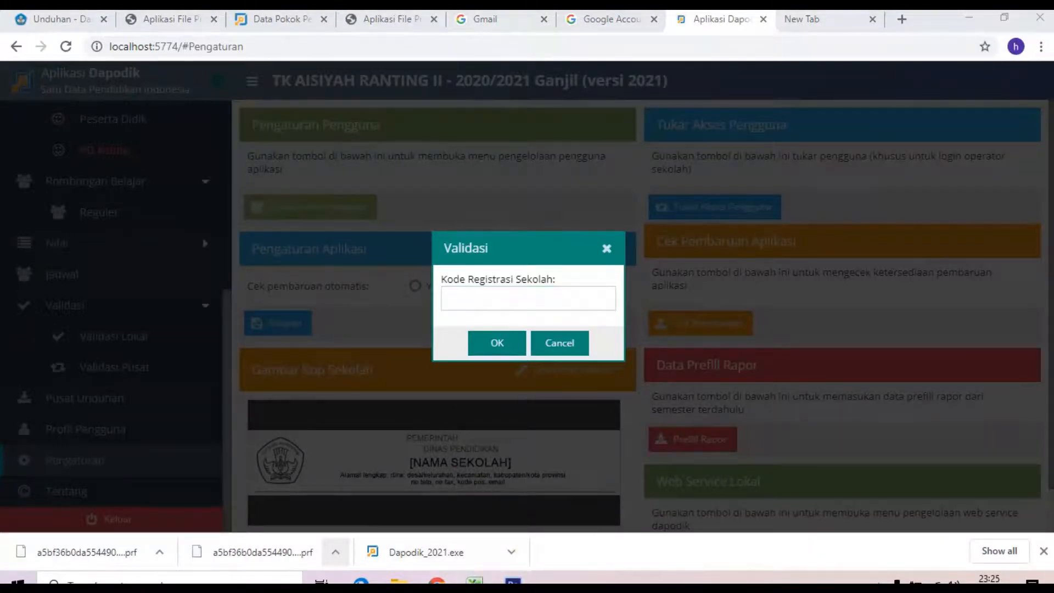
pyautogui.click(474, 580)
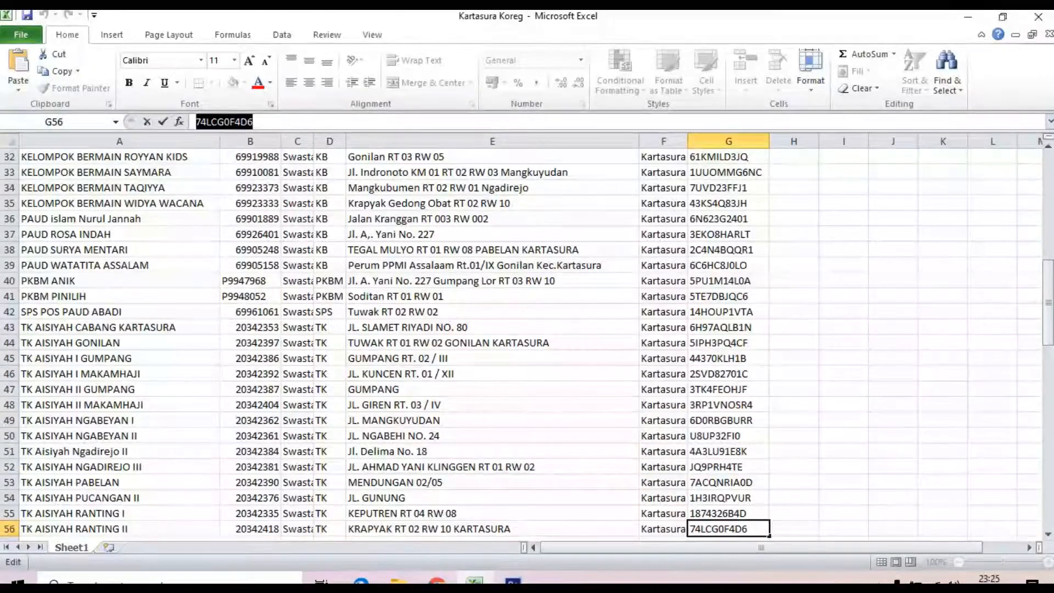
pyautogui.click(437, 580)
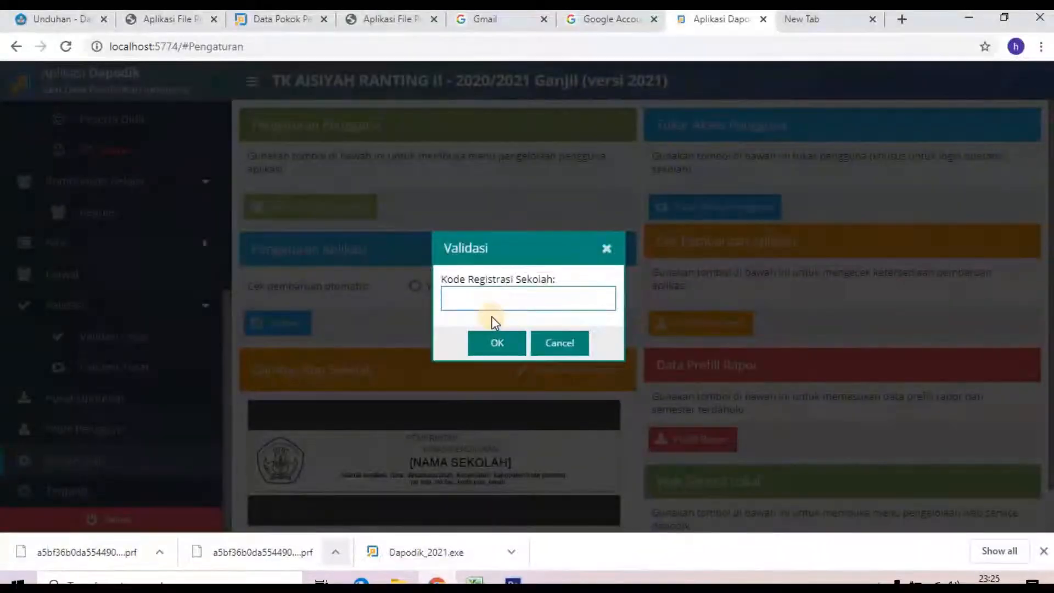
pyautogui.click(489, 342)
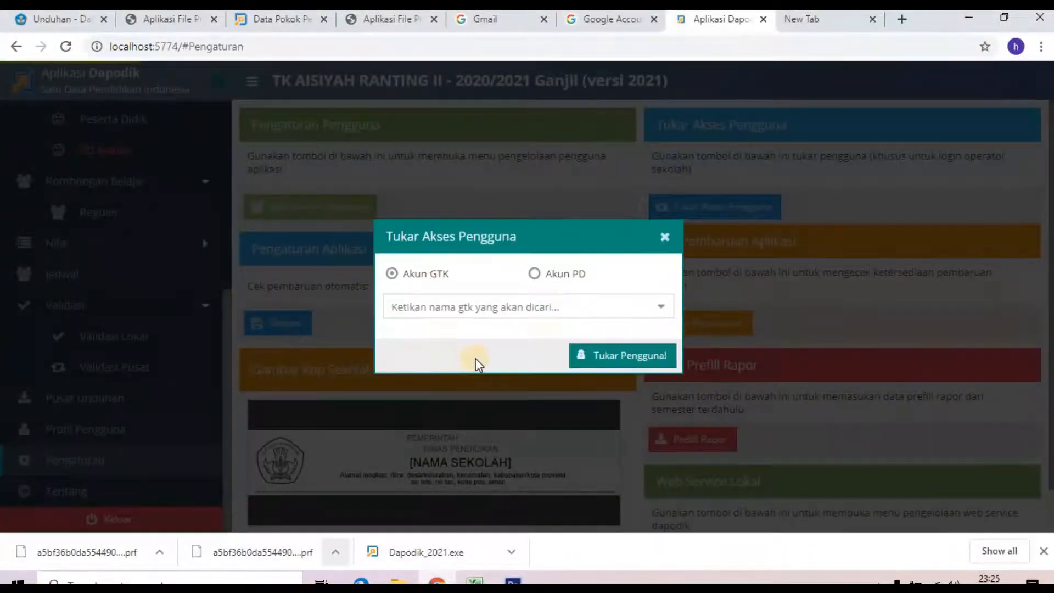
# Step: Switch access to the second GTK teacher account (PTK) and close the welcome notice
pyautogui.click(521, 308)
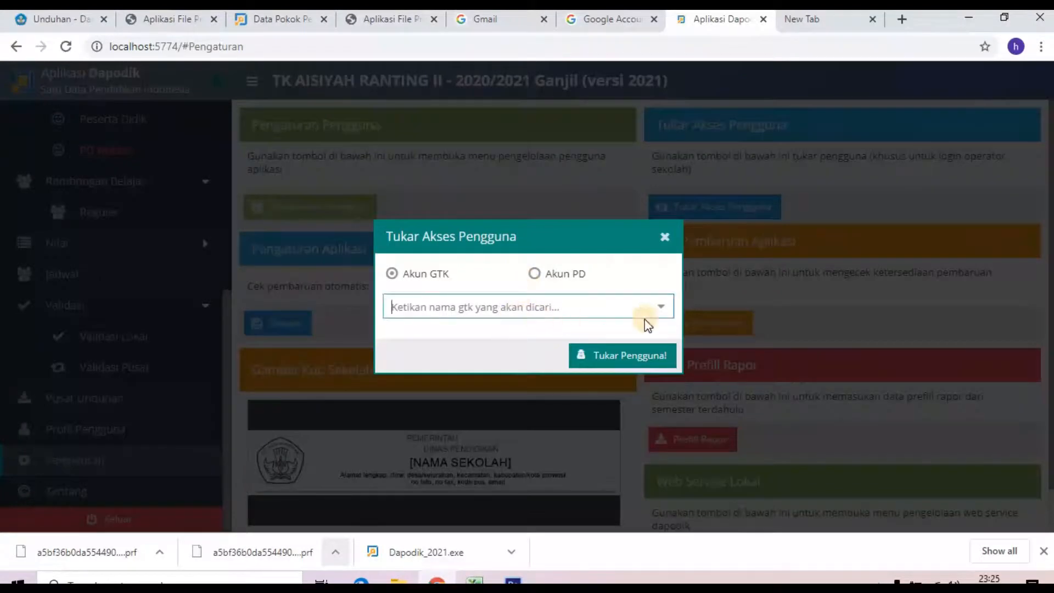
pyautogui.click(664, 308)
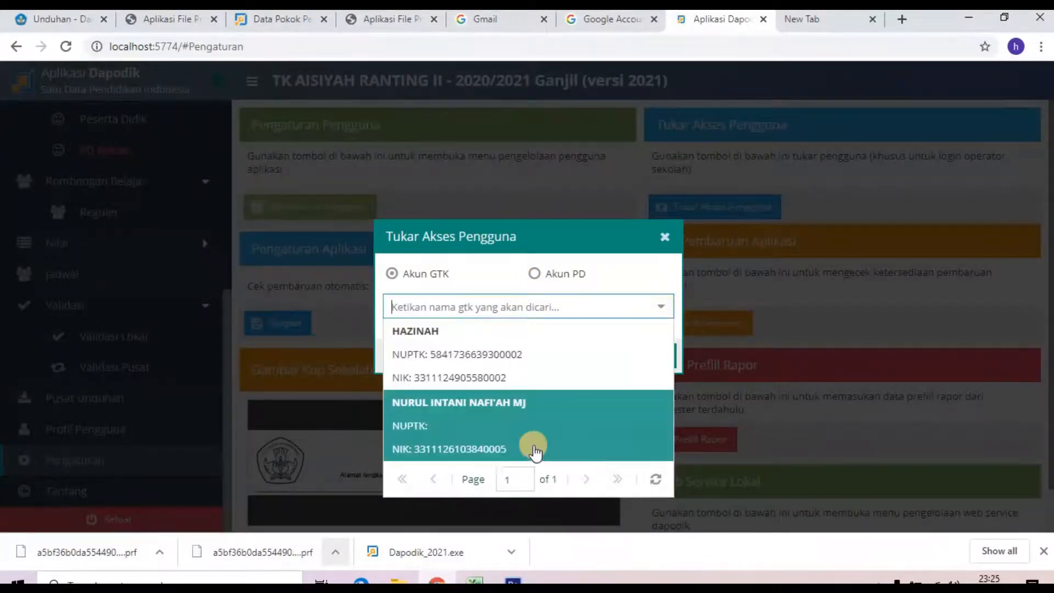
pyautogui.click(498, 431)
pyautogui.click(631, 357)
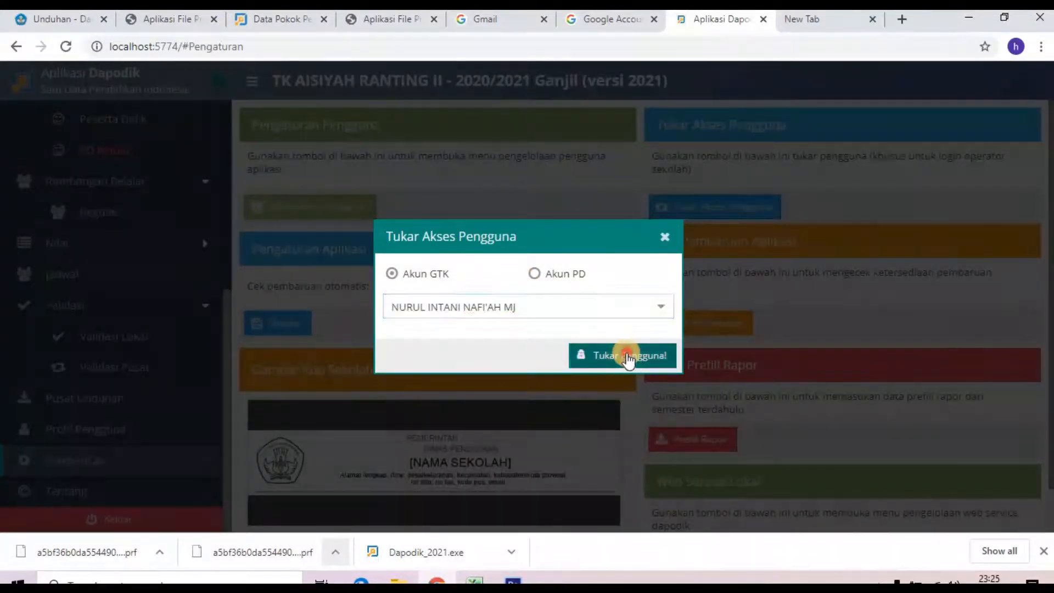
pyautogui.click(511, 327)
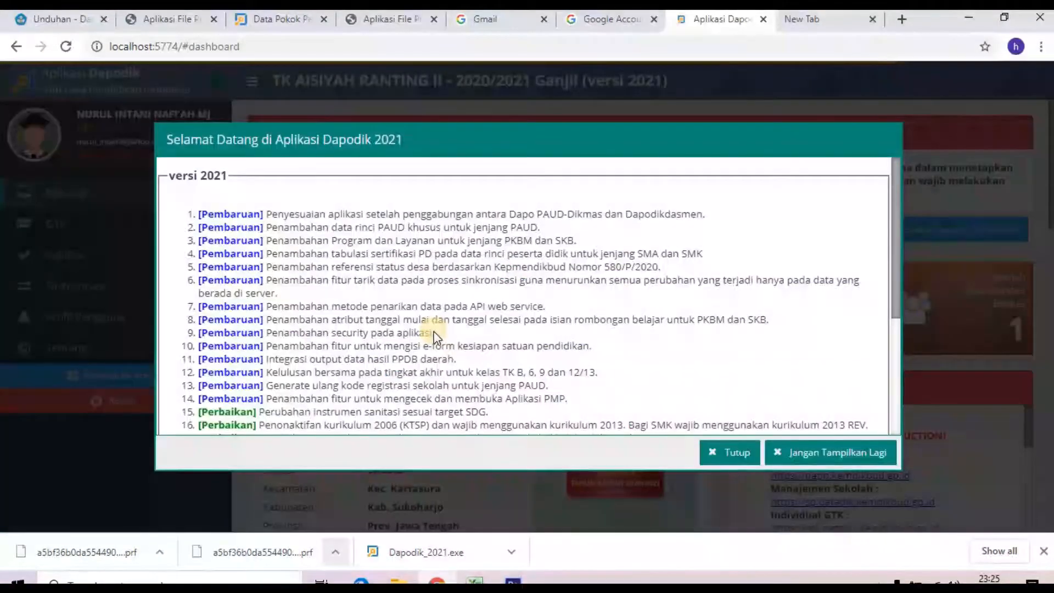
pyautogui.click(732, 452)
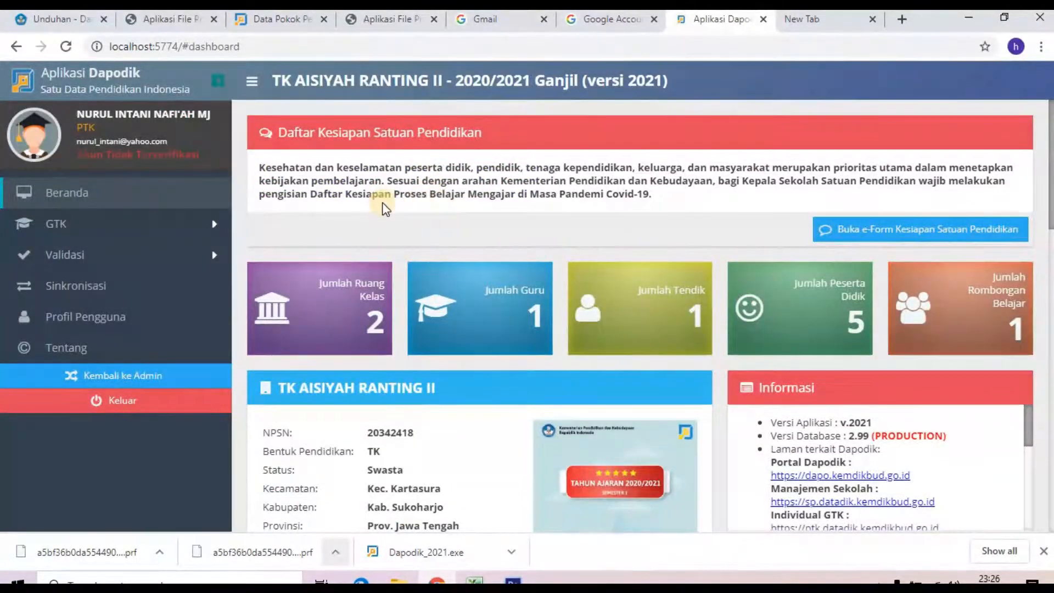
pyautogui.click(139, 260)
# Step: Review each Validasi Lokal category for the teacher account, then start synchronisation up to the 70-warning notice
pyautogui.click(135, 291)
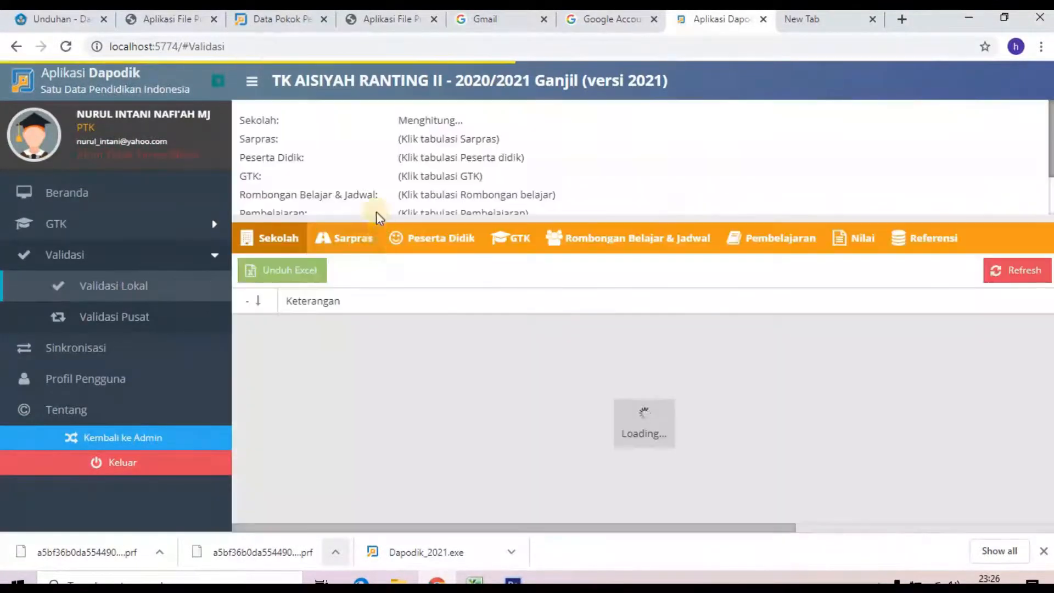
pyautogui.click(350, 238)
pyautogui.click(417, 238)
pyautogui.click(514, 238)
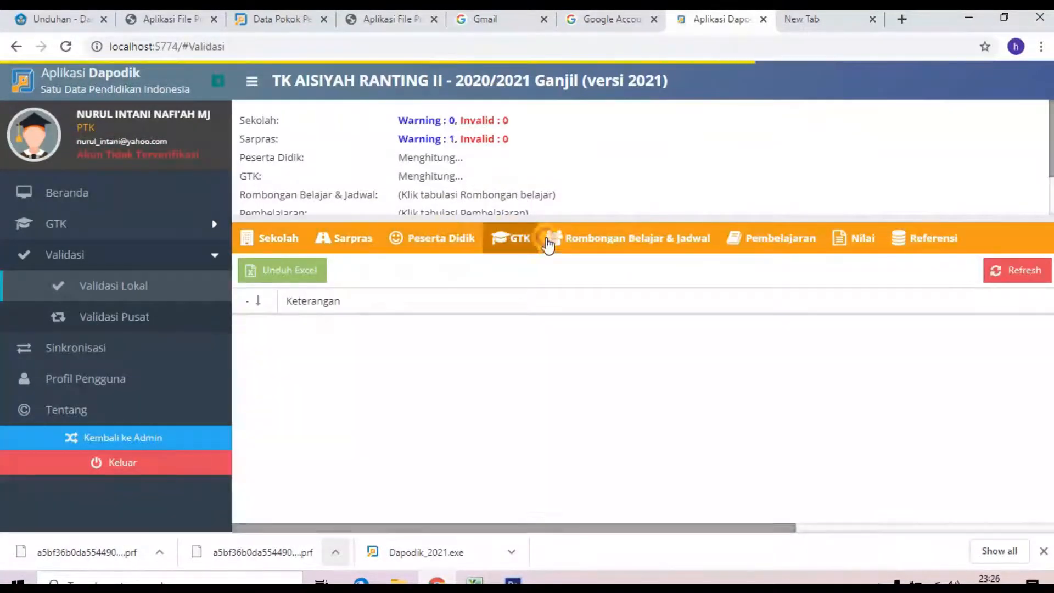
pyautogui.click(590, 242)
pyautogui.click(778, 236)
pyautogui.click(843, 235)
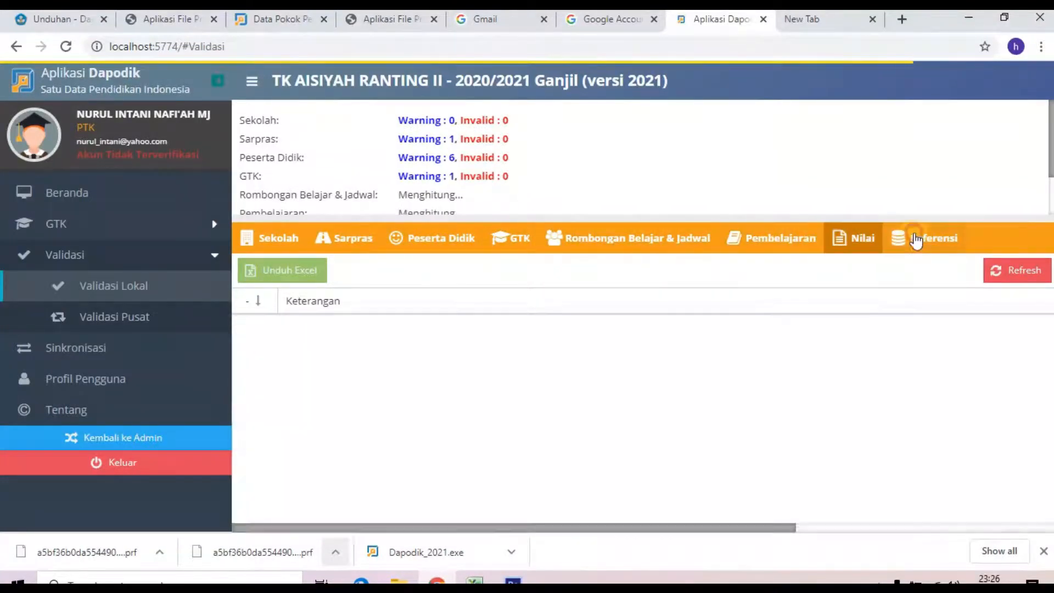
pyautogui.click(924, 237)
pyautogui.scroll(-2, 491, 170)
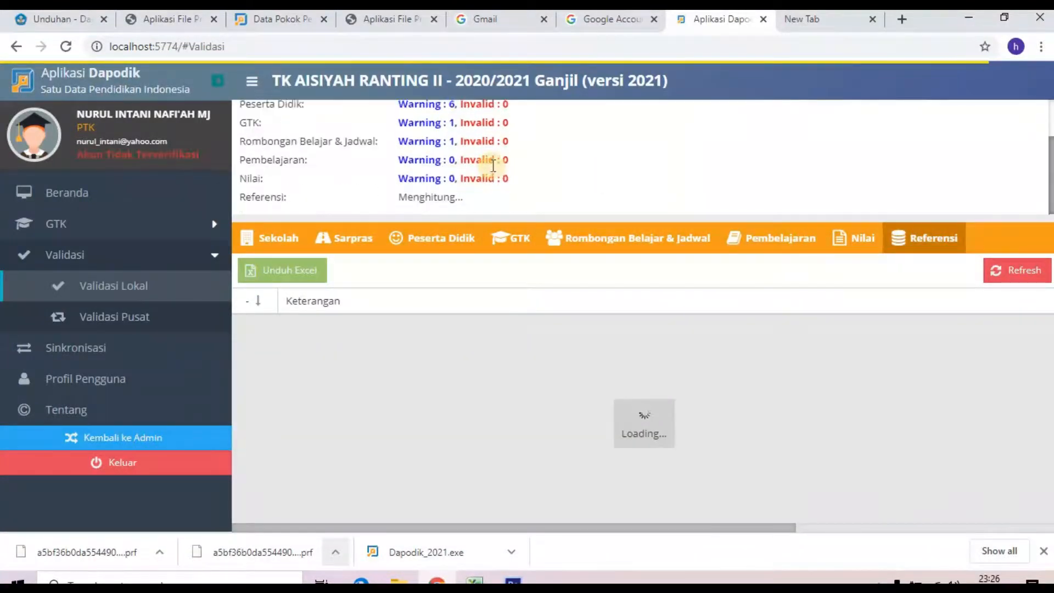
pyautogui.scroll(2, 491, 171)
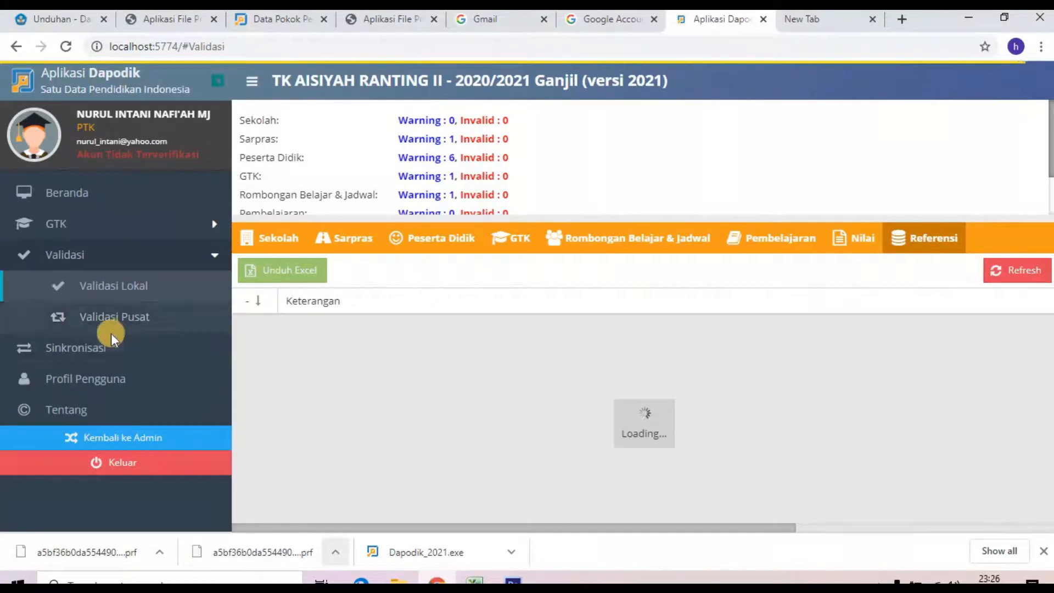
pyautogui.click(87, 350)
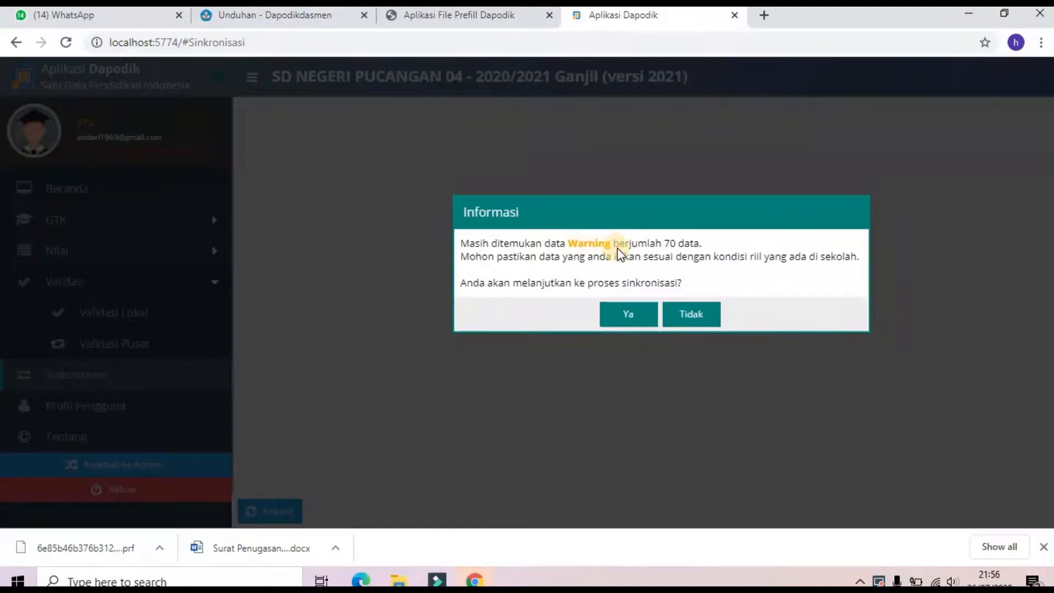
# Step: Continue despite the warnings and confirm the five GTK figures: Guru Induk, Tendik Induk, PNS, GTY, Honorer
pyautogui.click(632, 315)
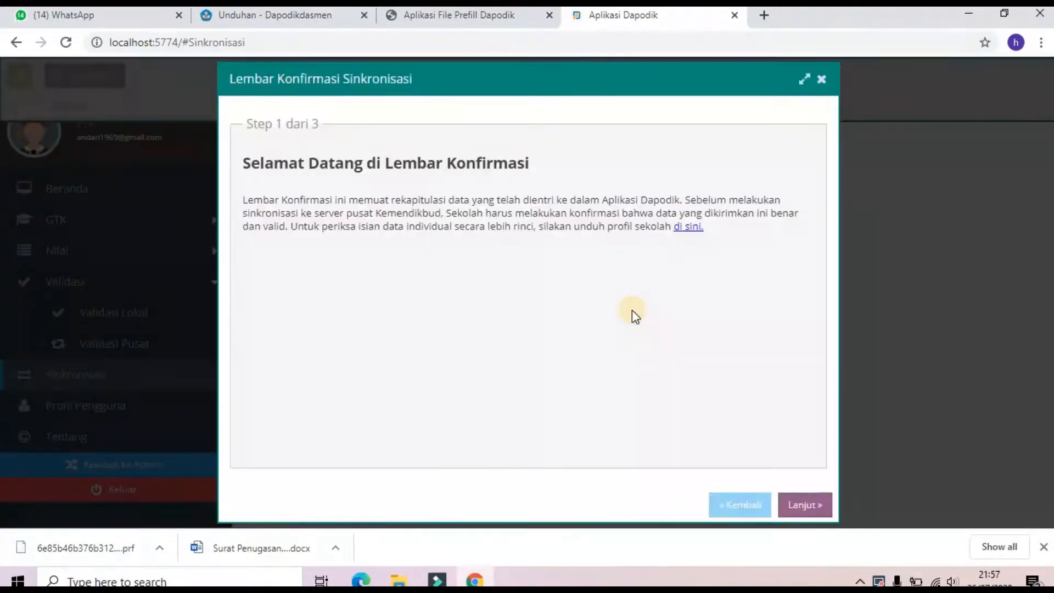
pyautogui.click(803, 501)
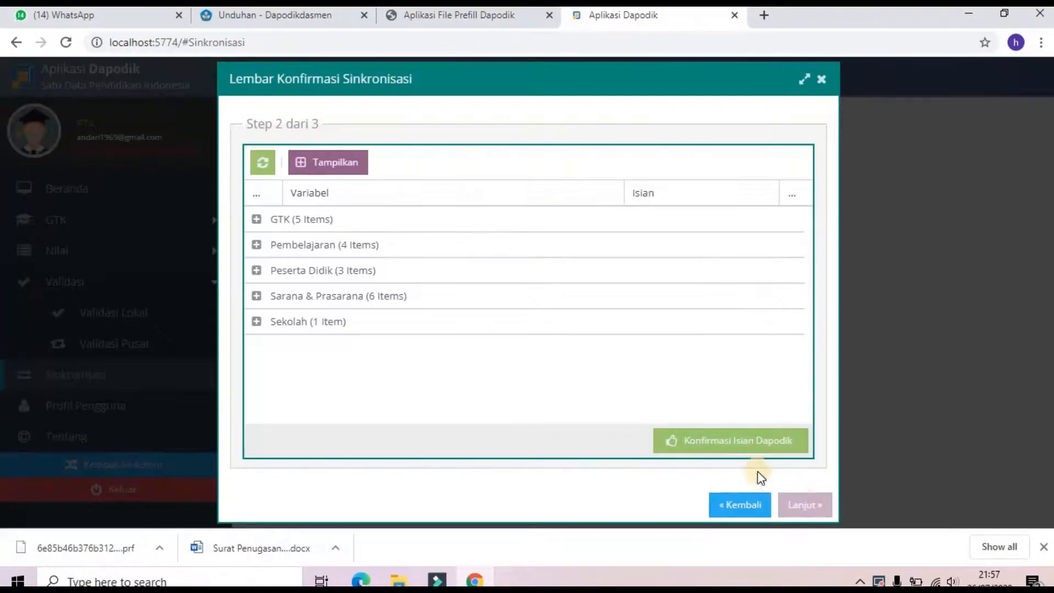
pyautogui.click(256, 219)
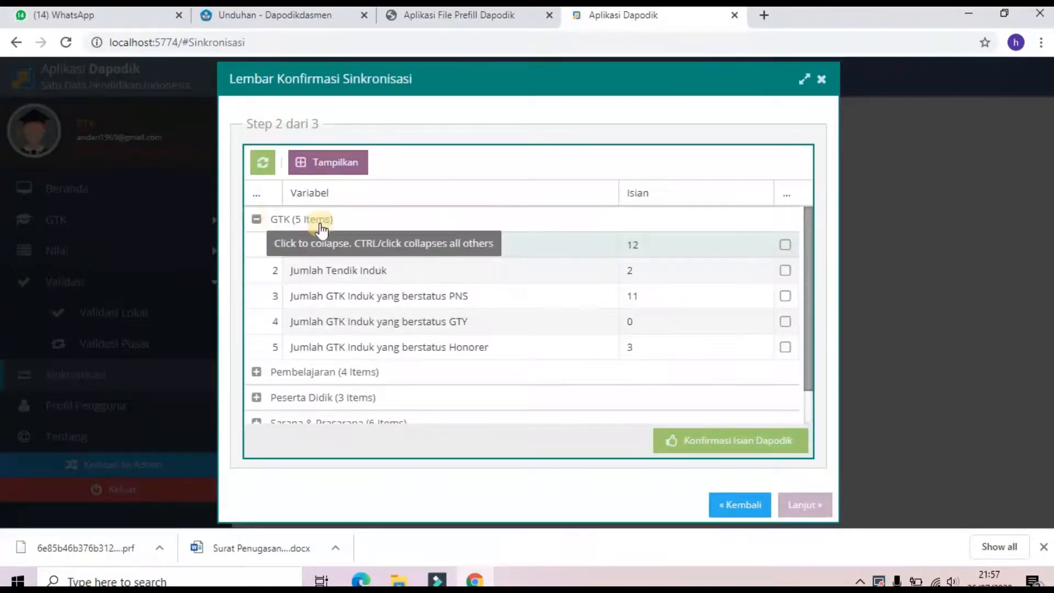
pyautogui.click(786, 246)
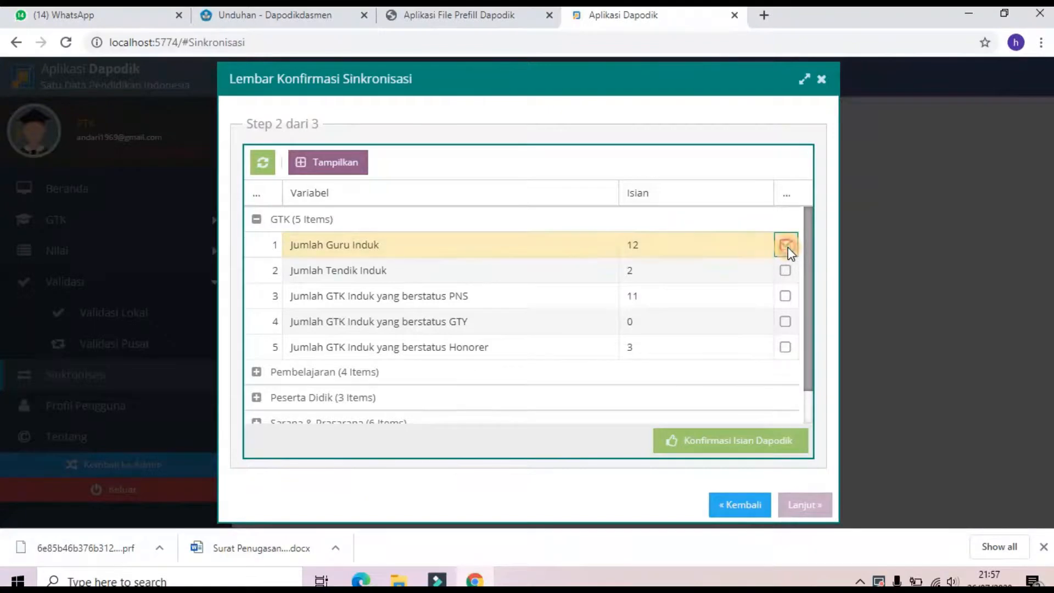
pyautogui.click(785, 270)
pyautogui.click(785, 295)
pyautogui.click(785, 322)
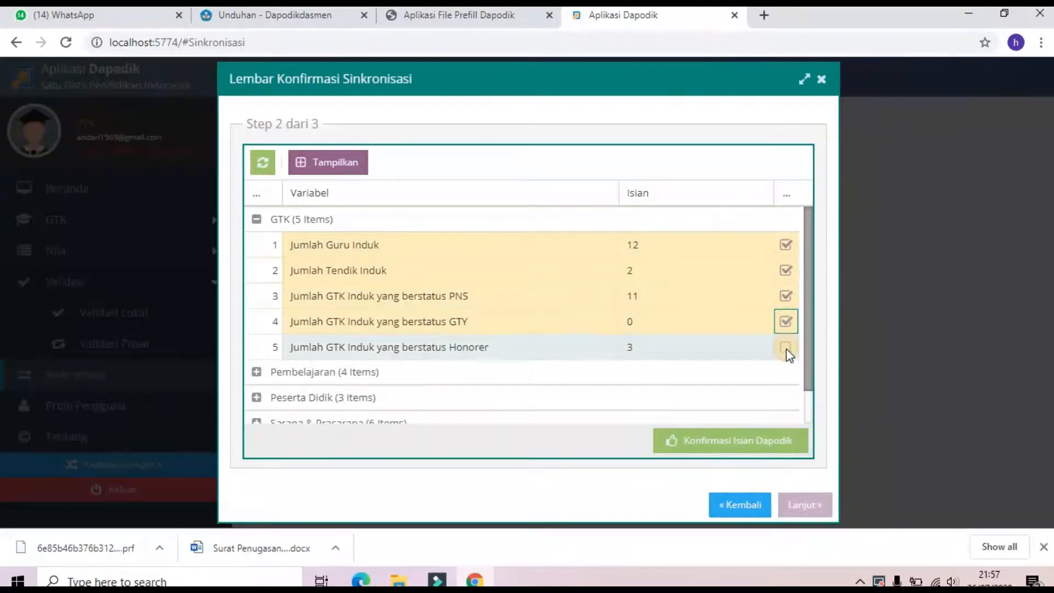
pyautogui.click(785, 347)
# Step: Confirm the Pembelajaran figures (curriculum, class counts) and the Peserta Didik and KIP/KPS/PKH counts
pyautogui.click(257, 372)
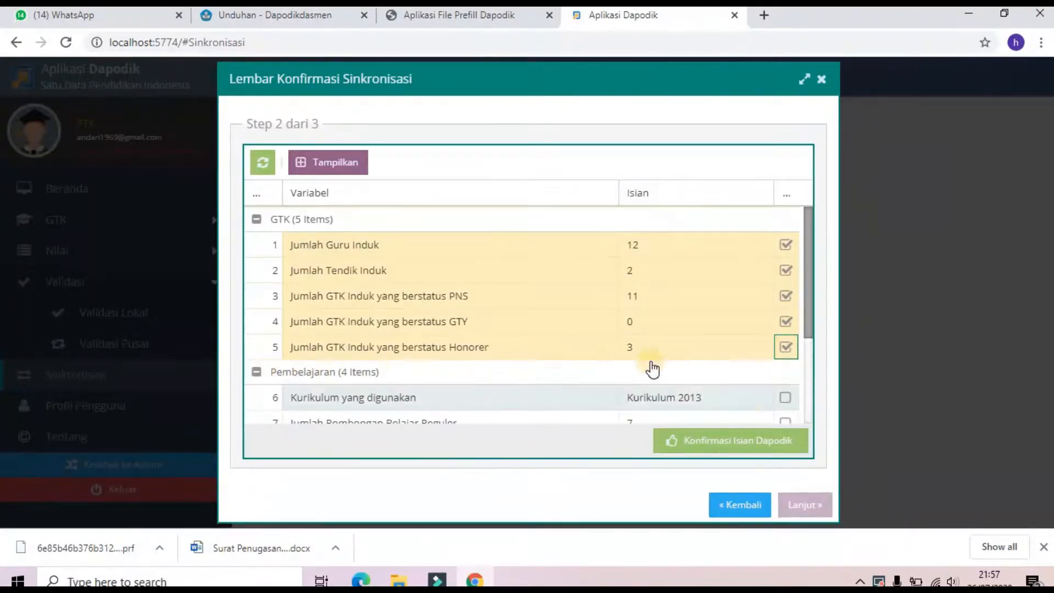
pyautogui.scroll(-3, 713, 330)
pyautogui.click(786, 257)
pyautogui.click(786, 283)
pyautogui.click(785, 307)
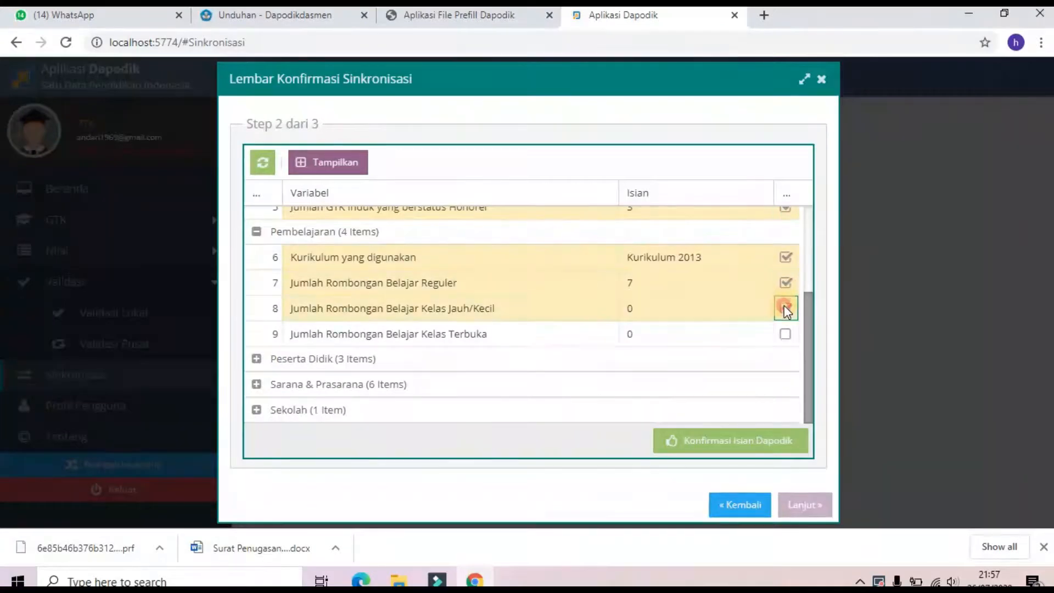
pyautogui.click(785, 334)
pyautogui.click(257, 360)
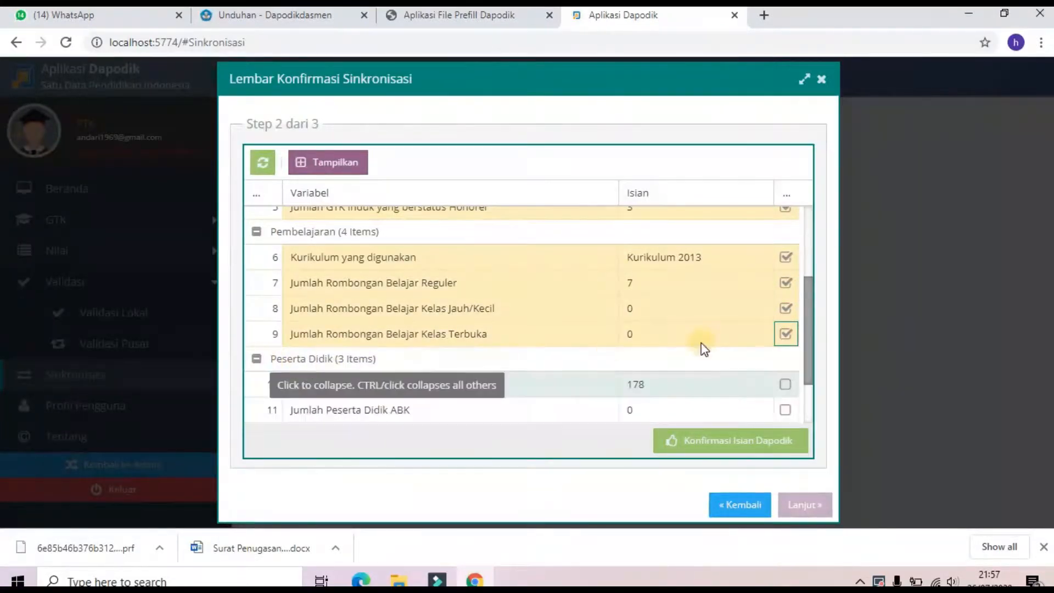
pyautogui.scroll(-2, 784, 306)
pyautogui.click(786, 333)
pyautogui.click(784, 360)
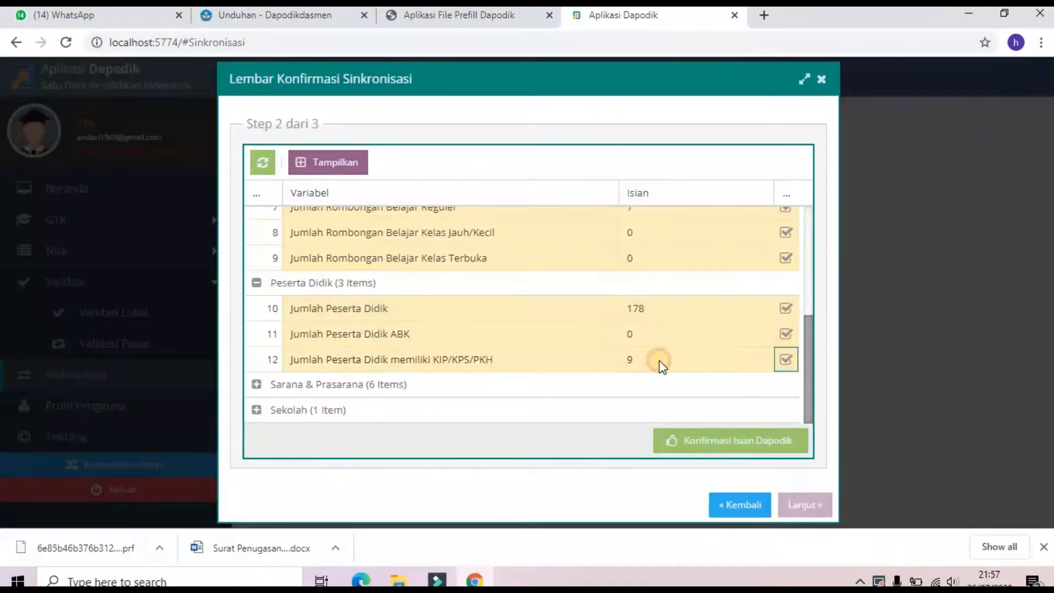
# Step: Confirm the six Sarana & Prasarana figures, expand Sekolah, and submit Konfirmasi Isian Dapodik
pyautogui.click(257, 384)
pyautogui.scroll(-3, 785, 302)
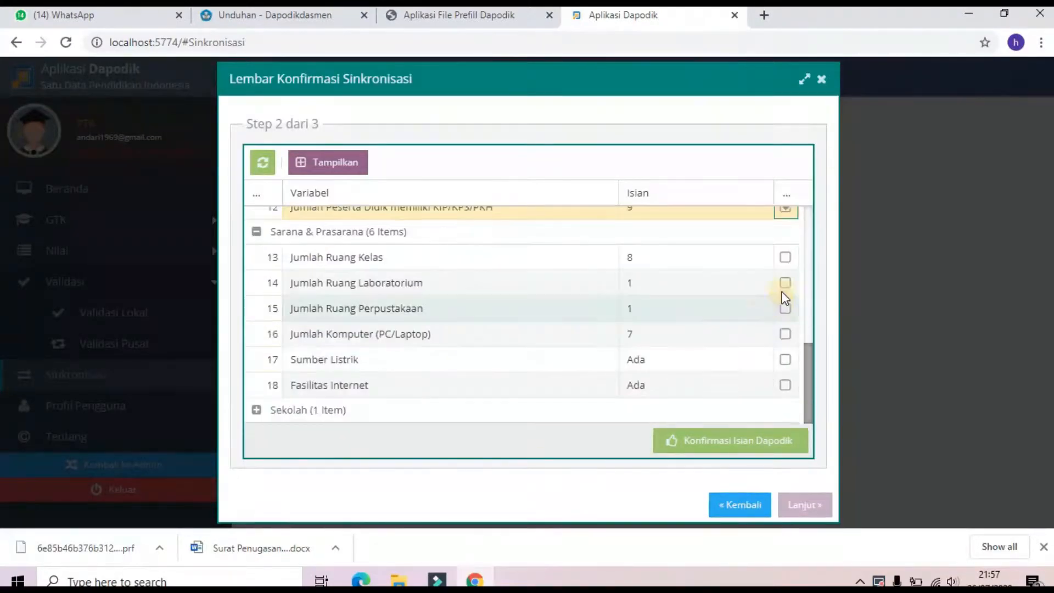
pyautogui.click(785, 257)
pyautogui.click(785, 283)
pyautogui.click(785, 308)
pyautogui.click(785, 334)
pyautogui.click(785, 359)
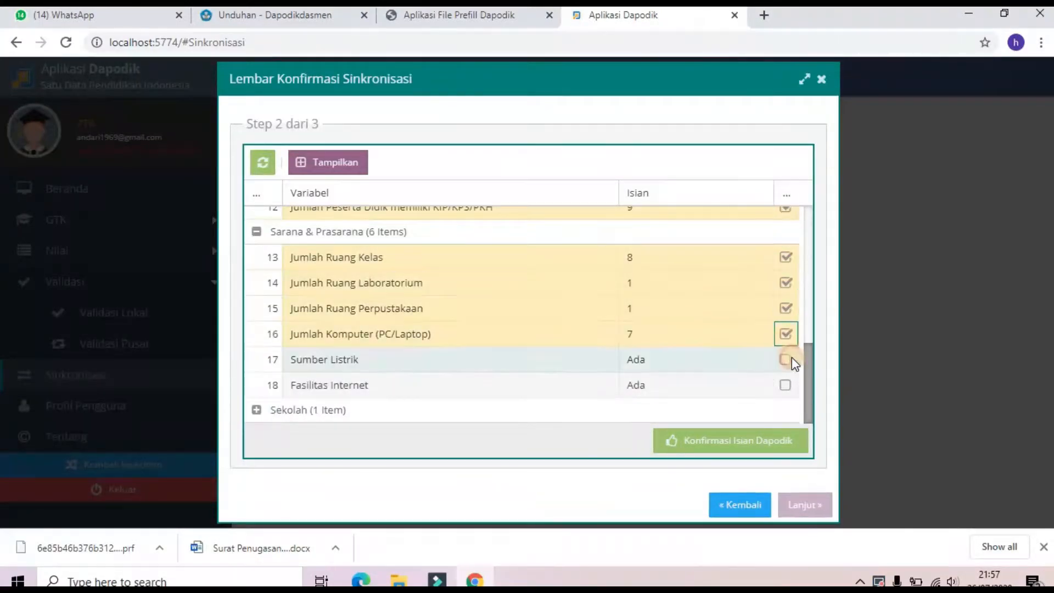
pyautogui.click(785, 384)
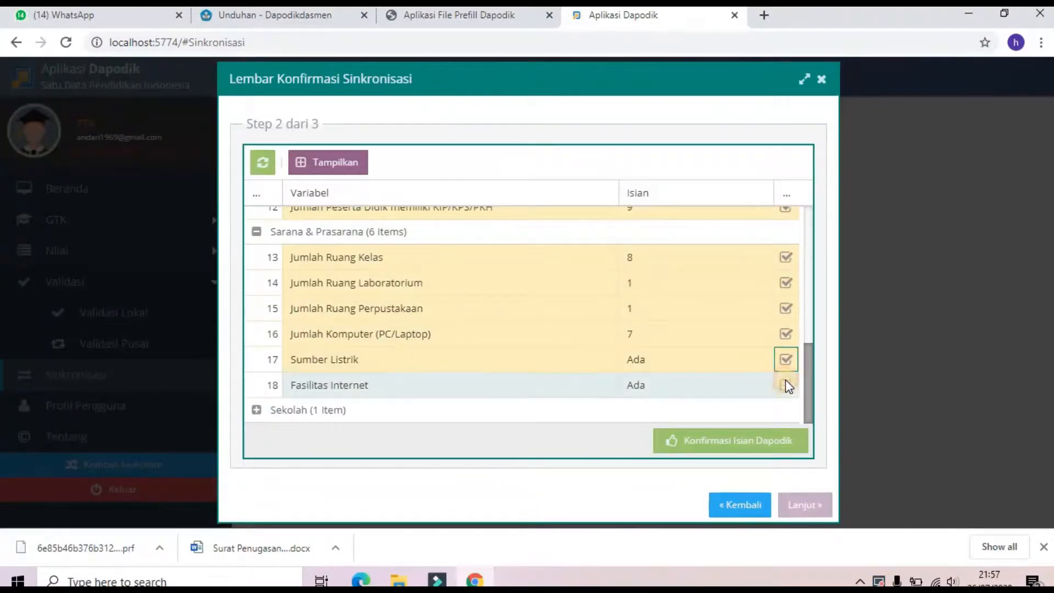
pyautogui.click(256, 409)
pyautogui.scroll(-1, 577, 363)
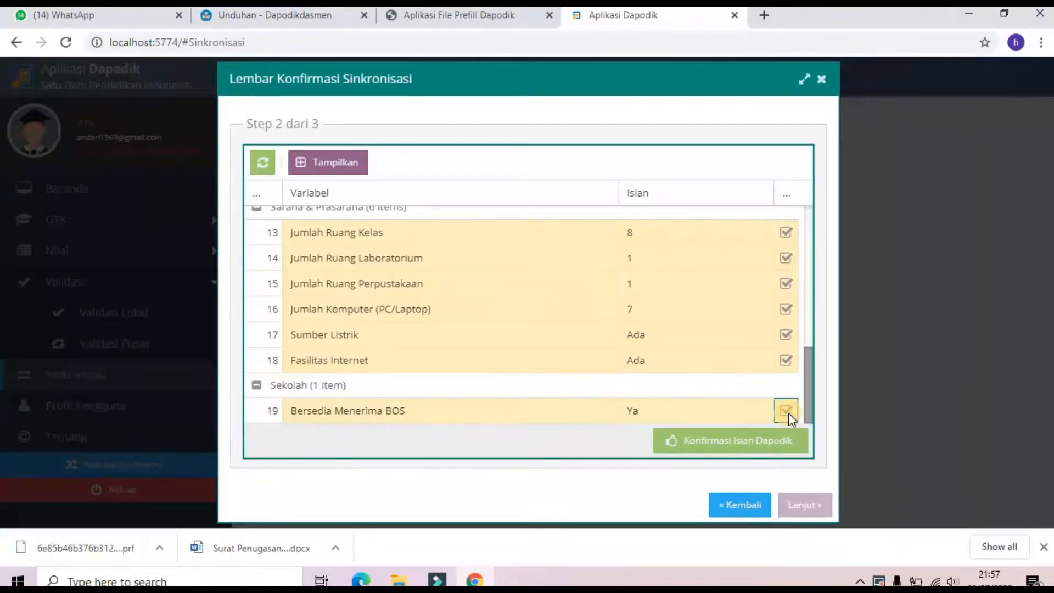
pyautogui.click(741, 441)
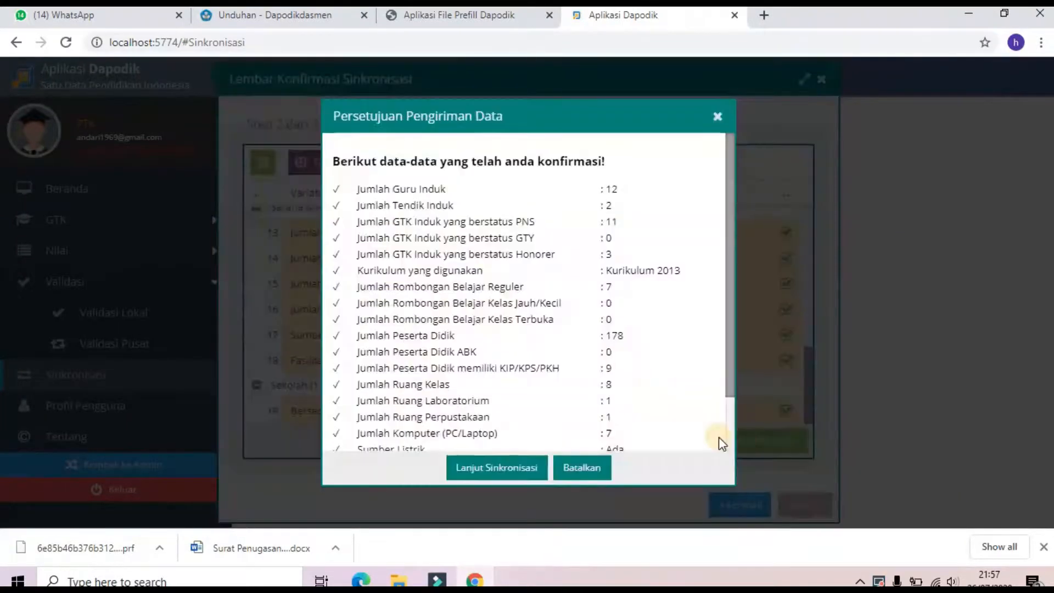
# Step: Accept the data integrity statement and confirm sending the data to the server
pyautogui.click(514, 465)
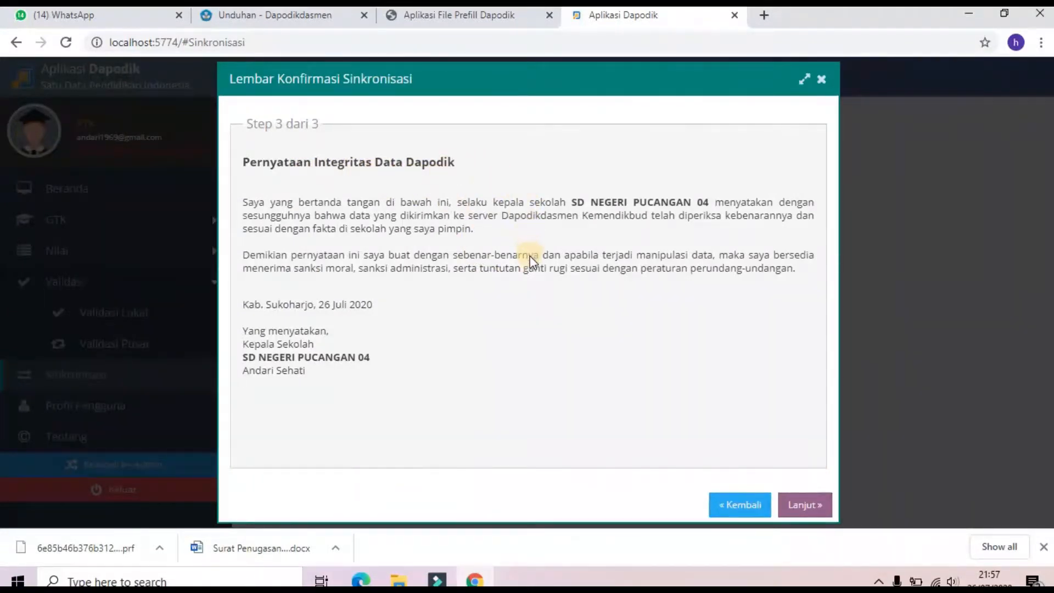
pyautogui.click(805, 506)
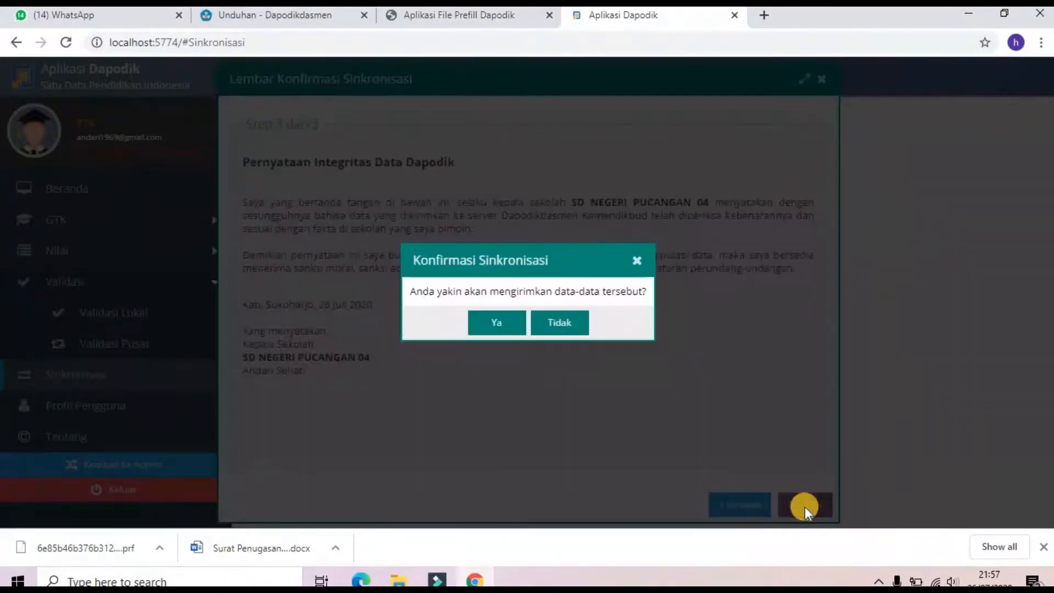
pyautogui.click(496, 323)
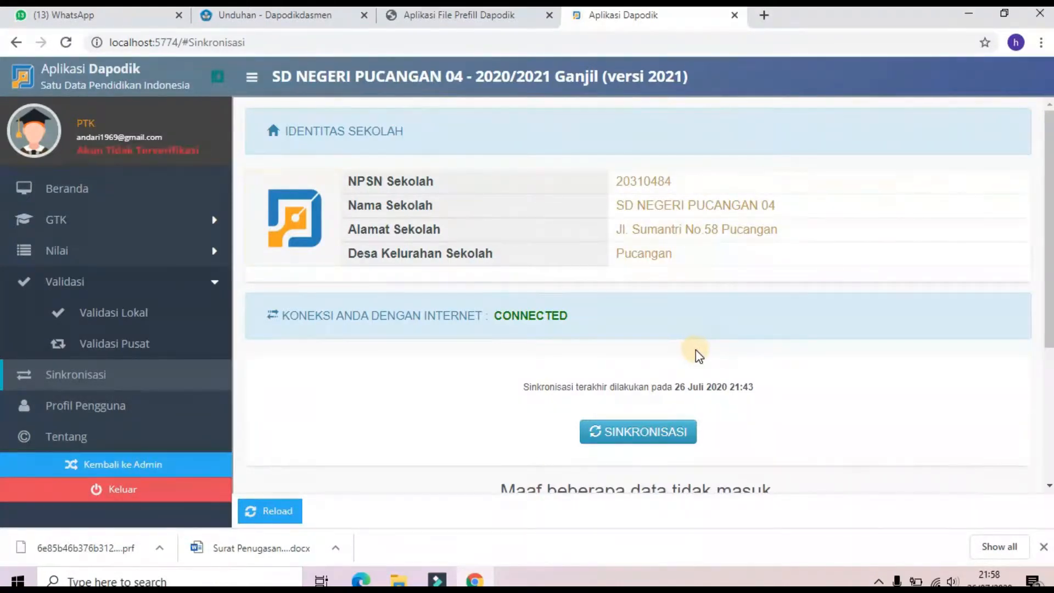
# Step: Run the central-server synchronisation to completion, updating the last sync to 26 Juli 2020 21:57
pyautogui.scroll(-1, 757, 417)
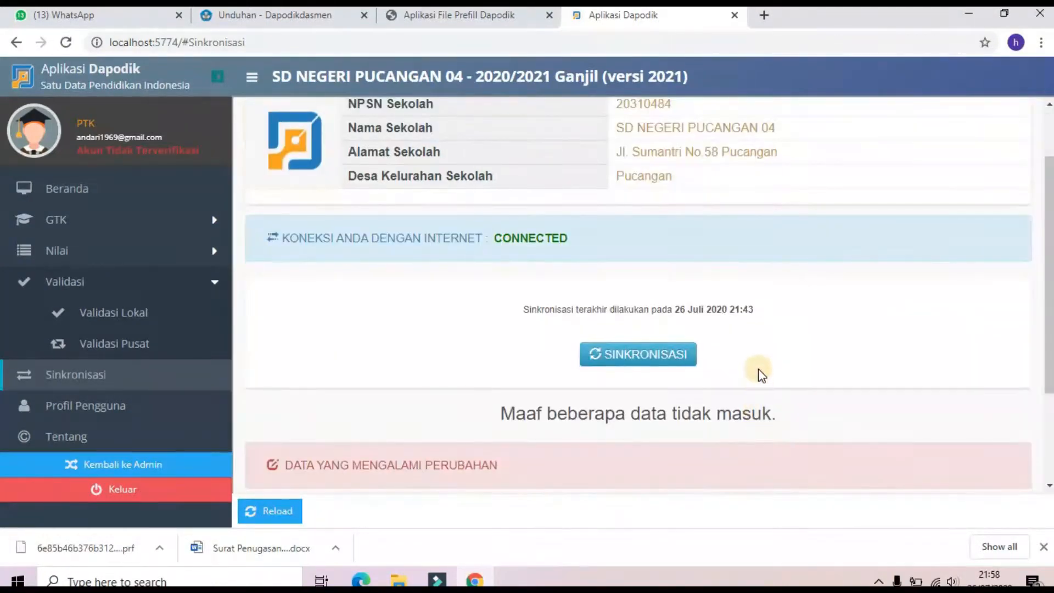
pyautogui.scroll(-2, 729, 357)
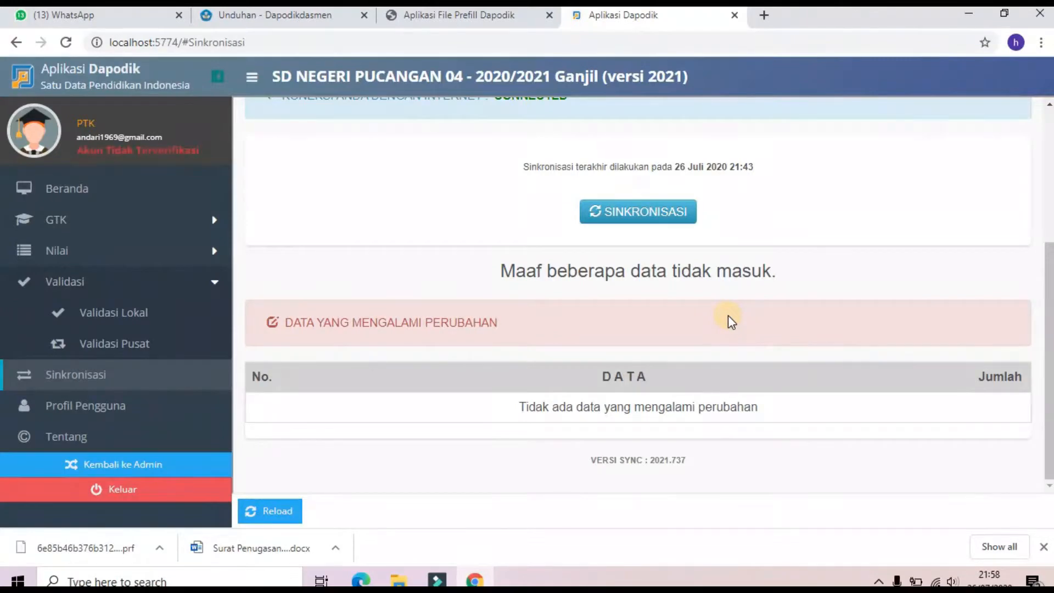
pyautogui.scroll(3, 727, 321)
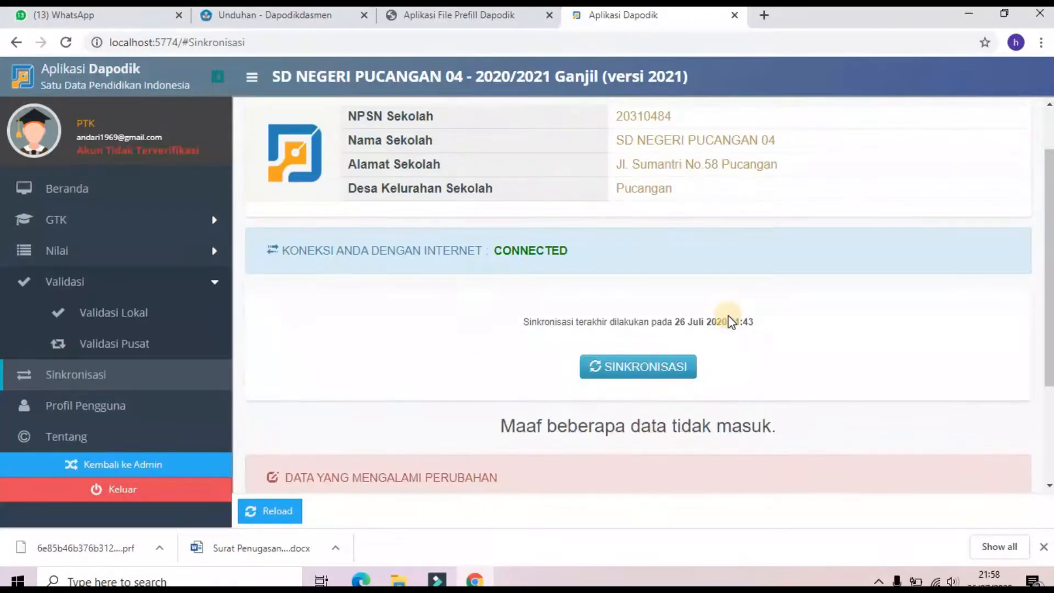
pyautogui.scroll(1, 730, 321)
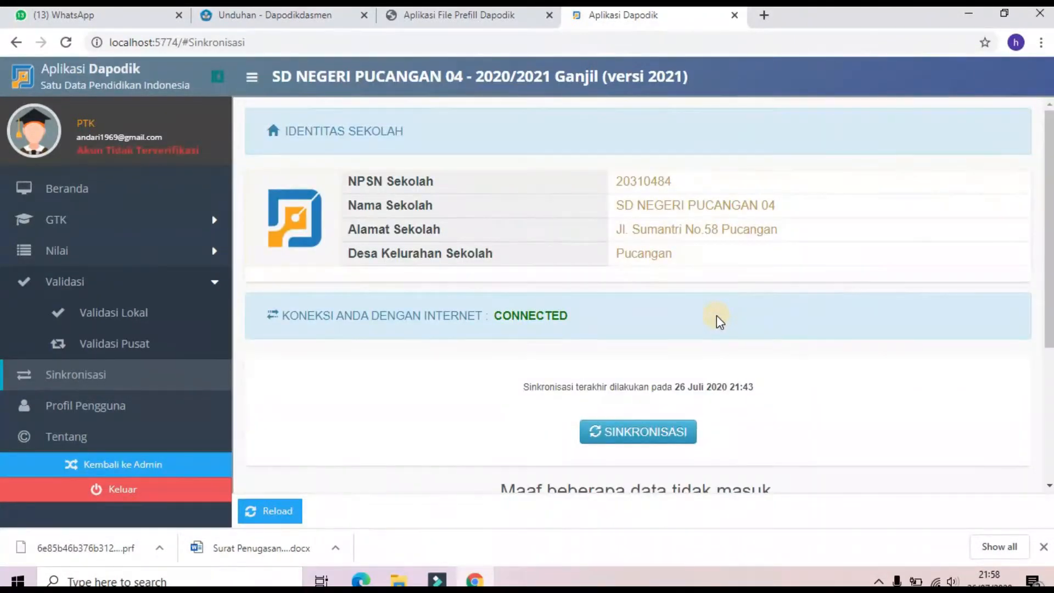
pyautogui.click(610, 431)
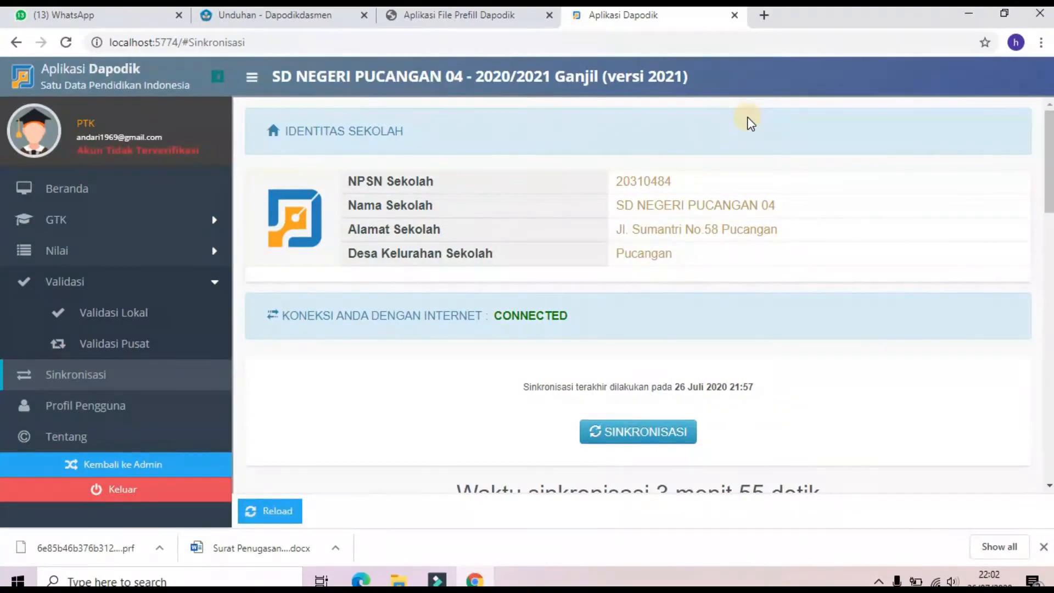
pyautogui.scroll(-10, 737, 299)
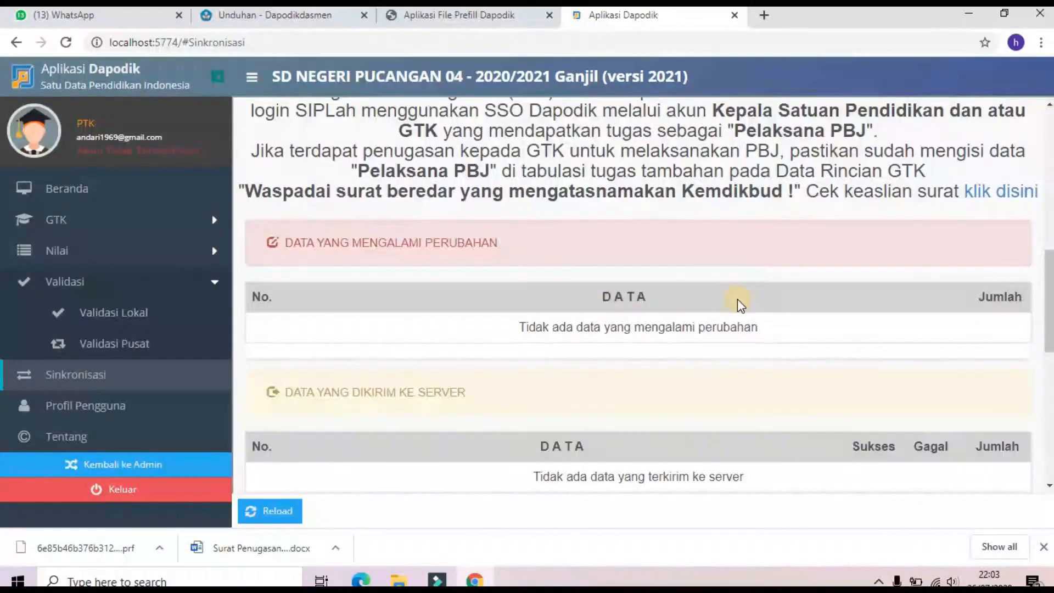
pyautogui.scroll(-7, 736, 298)
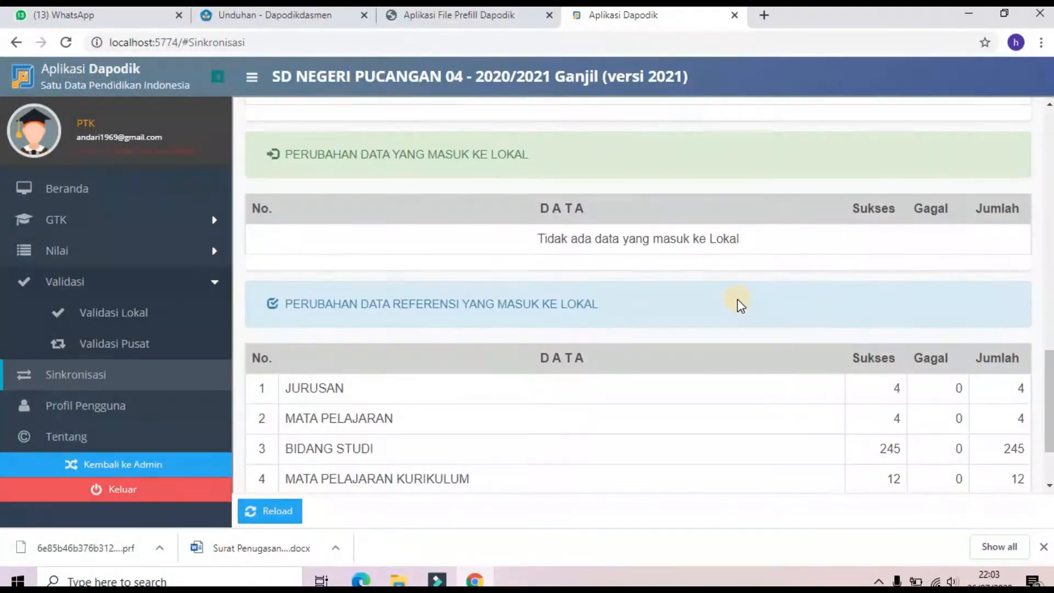
pyautogui.scroll(-2, 736, 298)
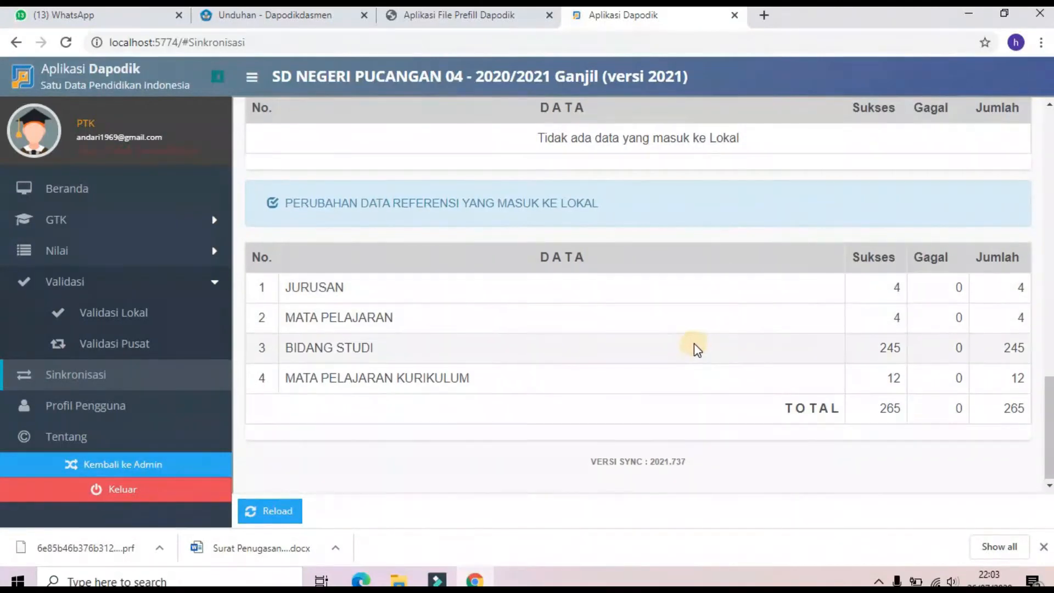
pyautogui.scroll(12, 710, 295)
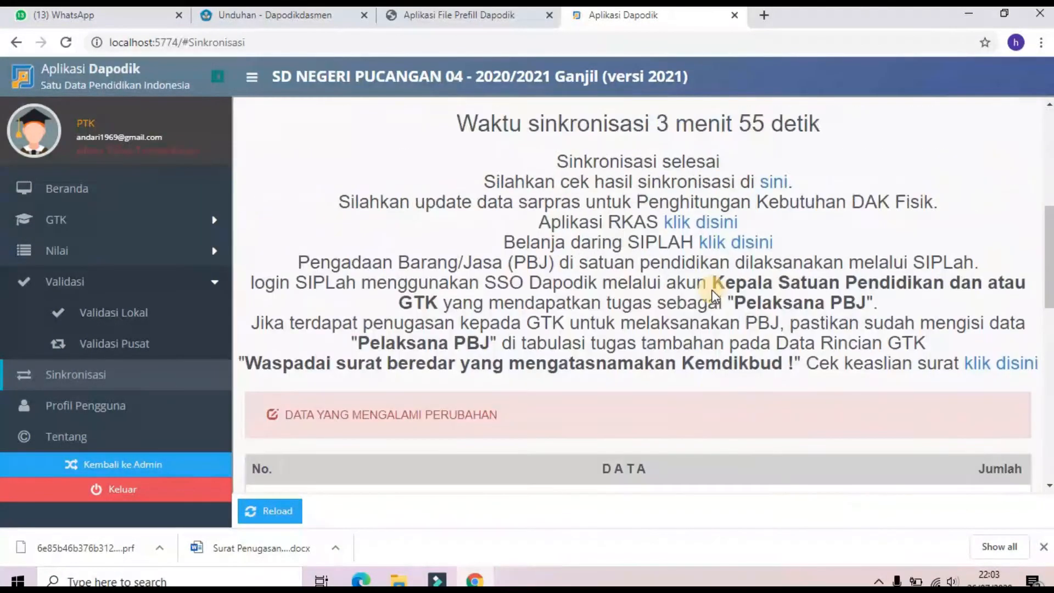
pyautogui.scroll(2, 715, 297)
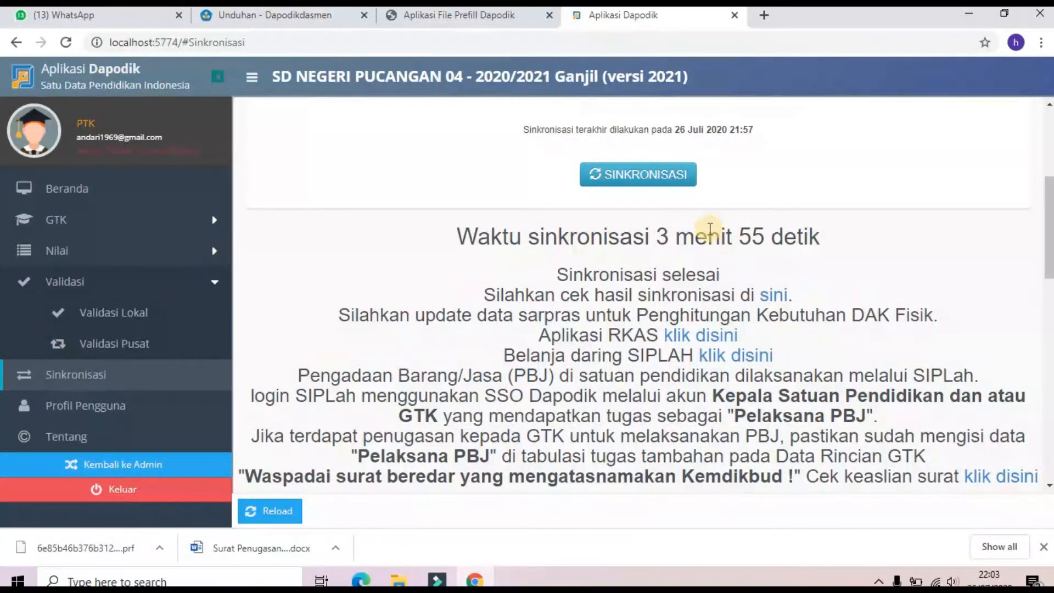